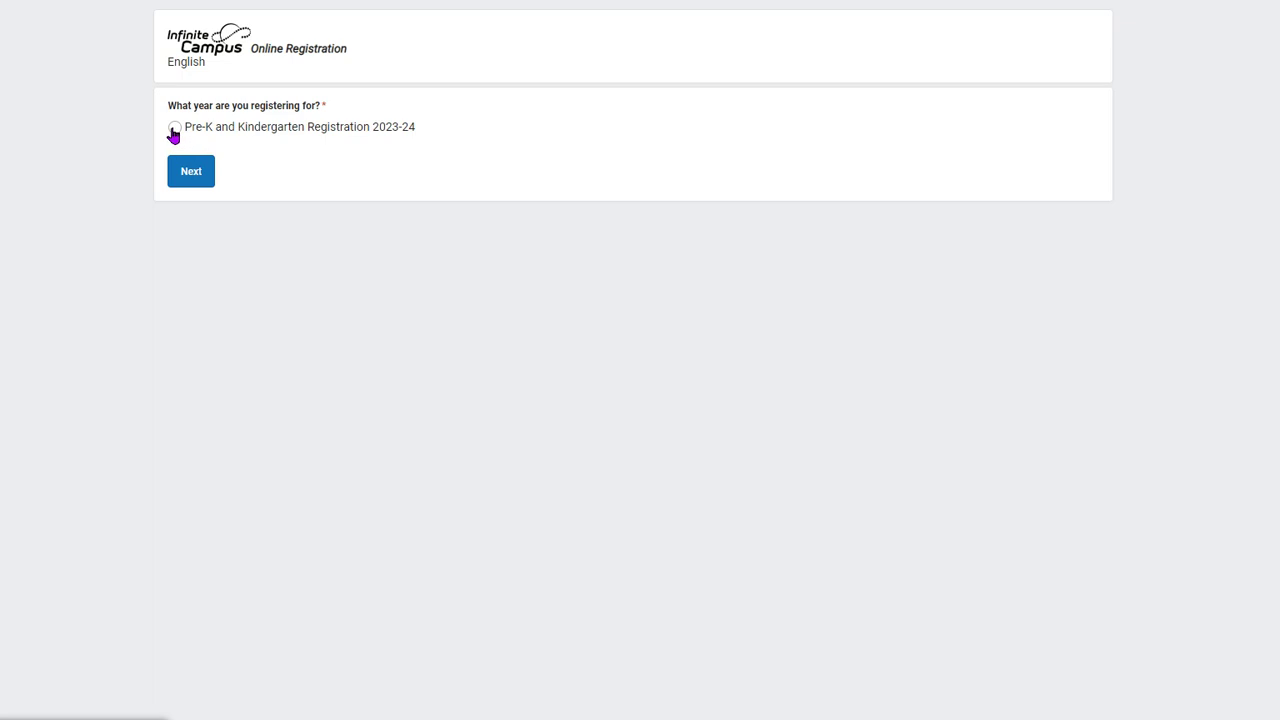
- Choose the Pre-K and Kindergarten 2023-24 registration and enter the parent's first and last name
left_click(174, 130)
left_click(196, 180)
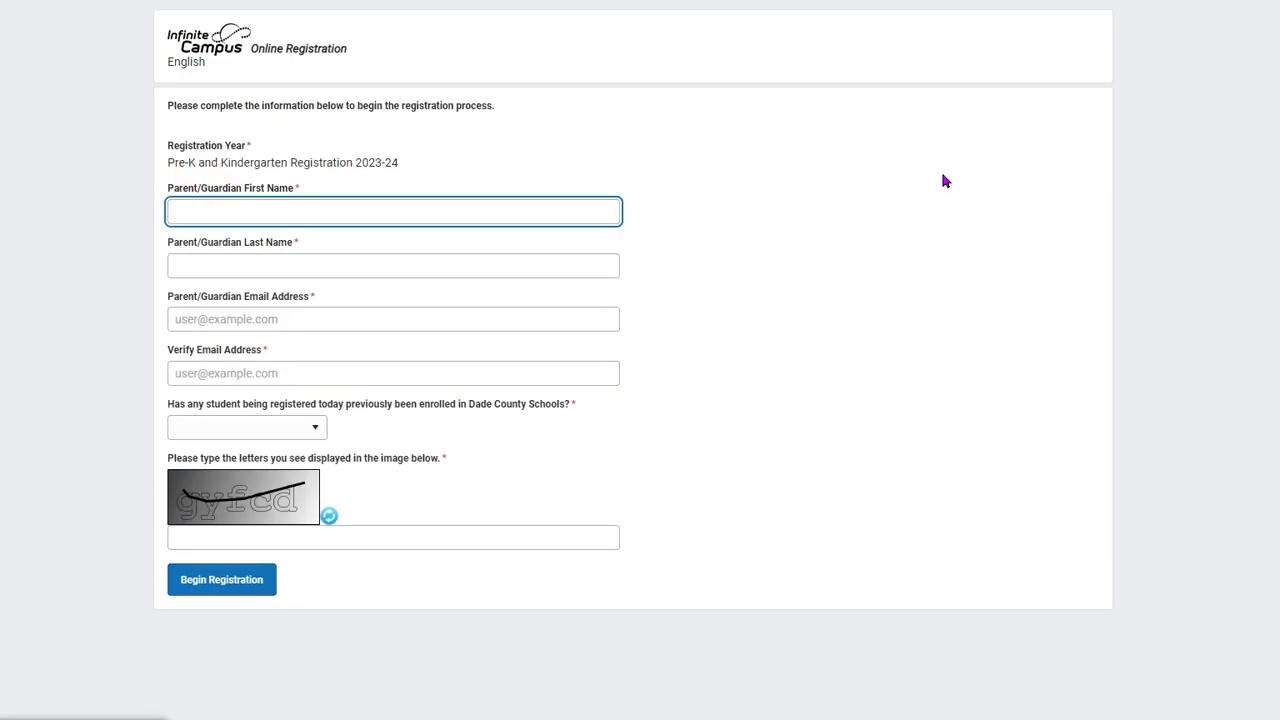
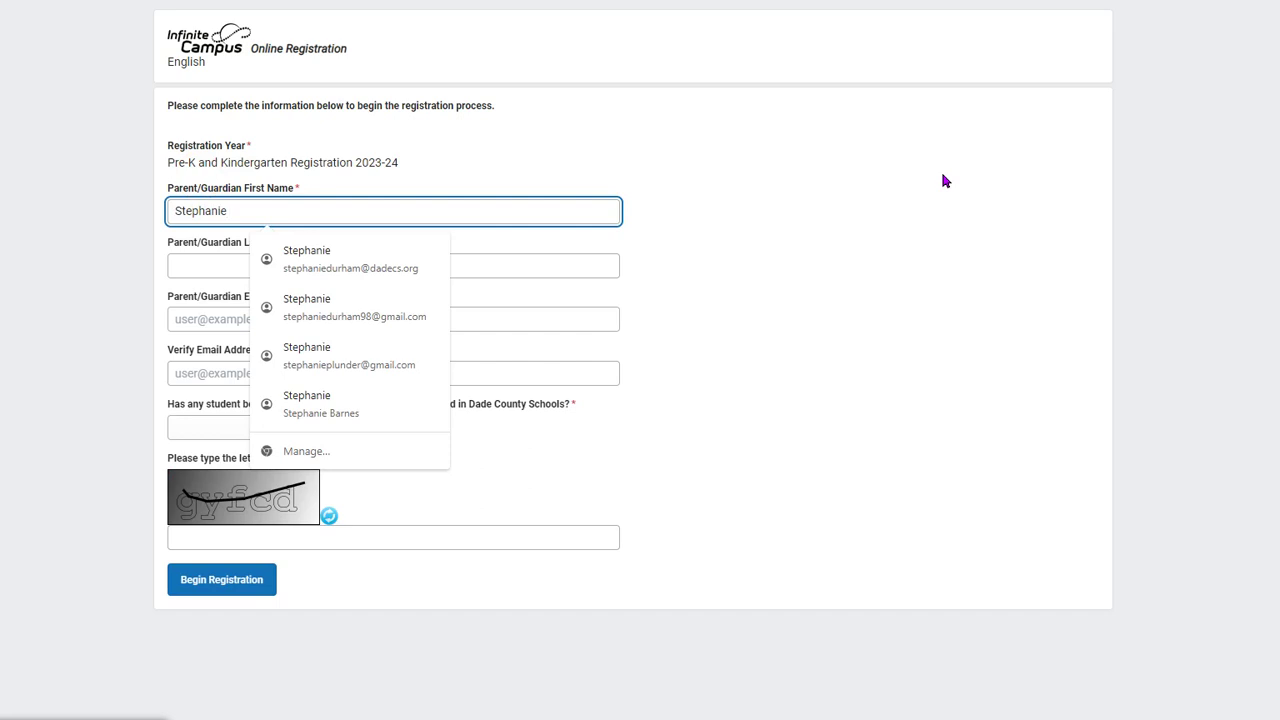
key("Tab")
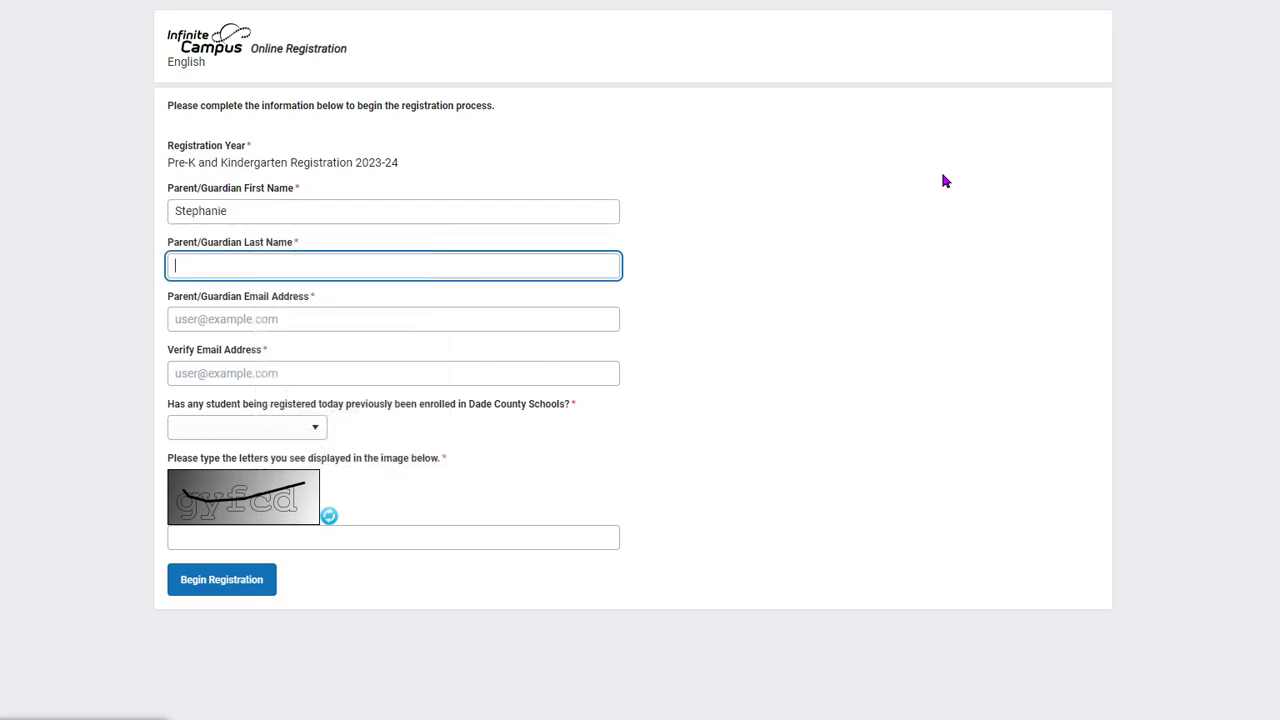
key("Tab")
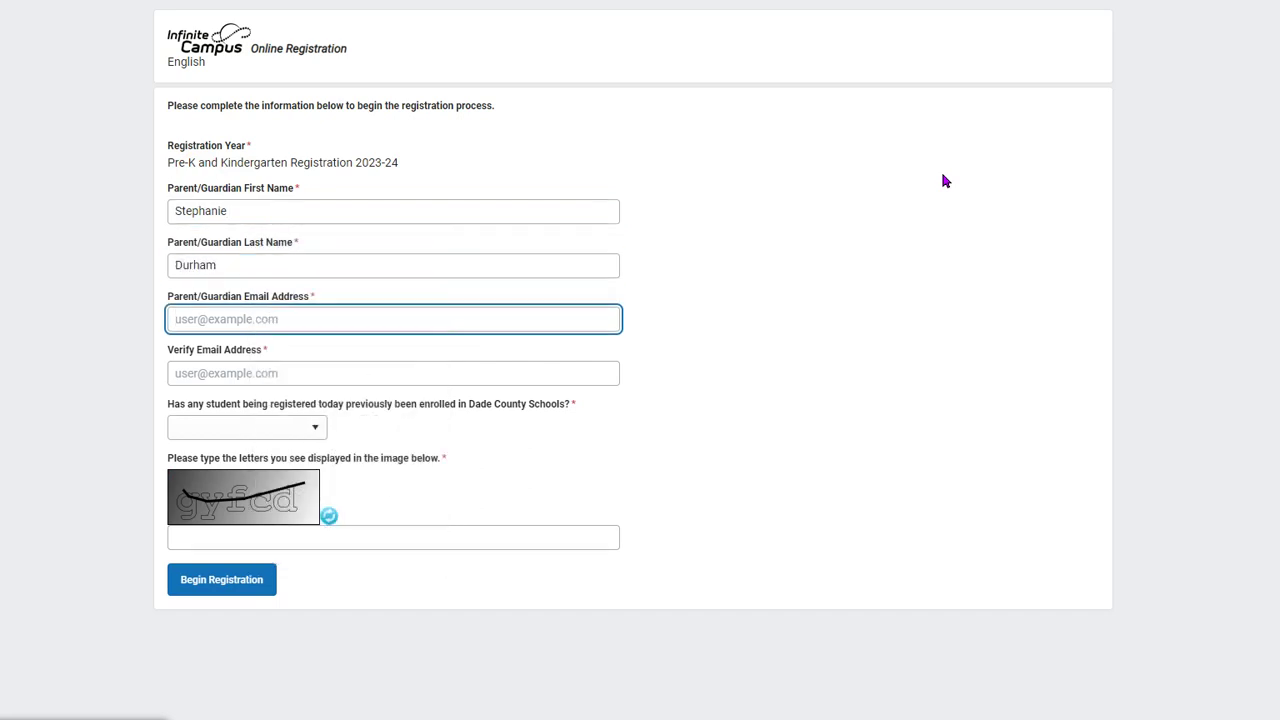
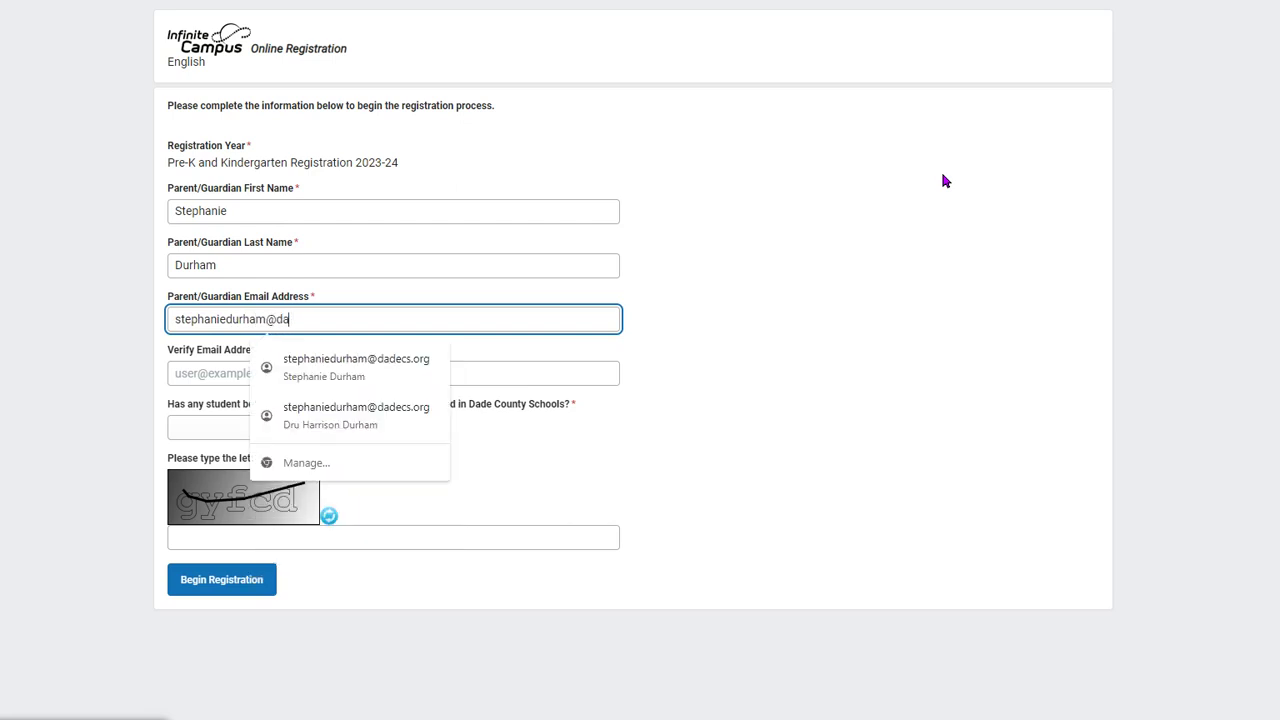
- Enter the parent's email address and confirm it in the verify field
key("Tab")
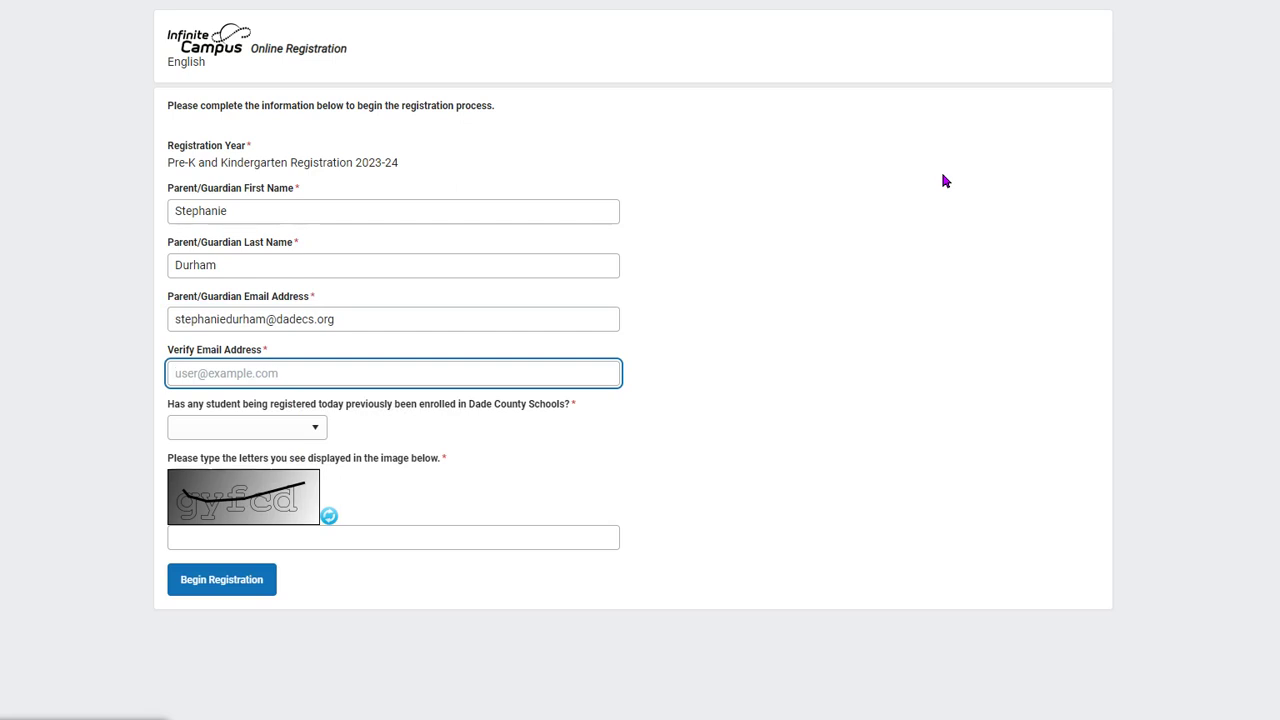
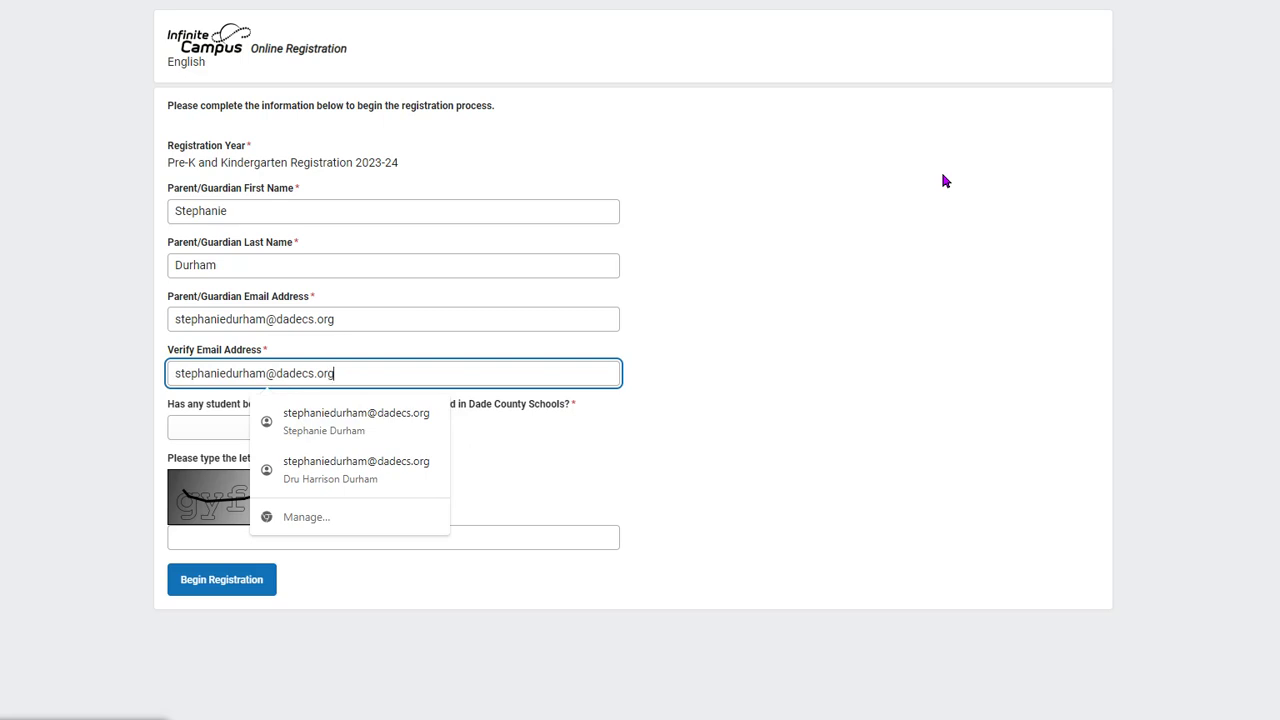
key("Tab")
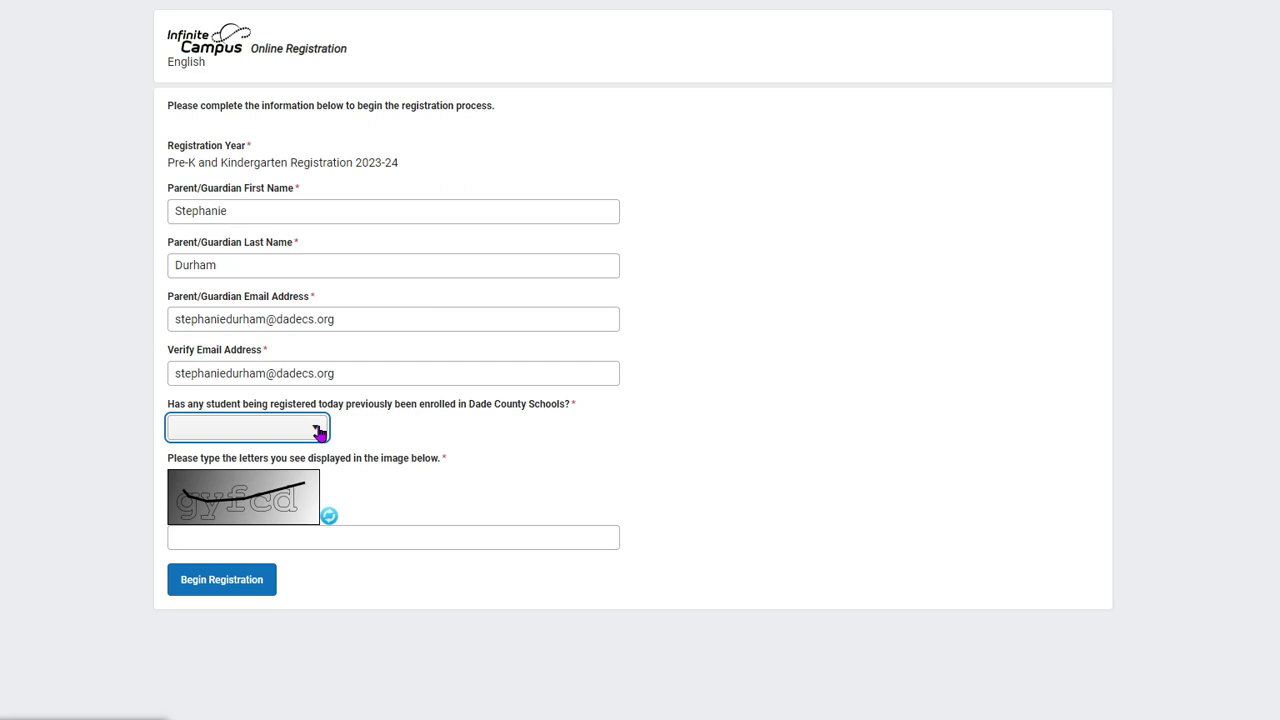
- Answer No to prior Dade County enrollment, enter the captcha letters, and submit the form
left_click(318, 431)
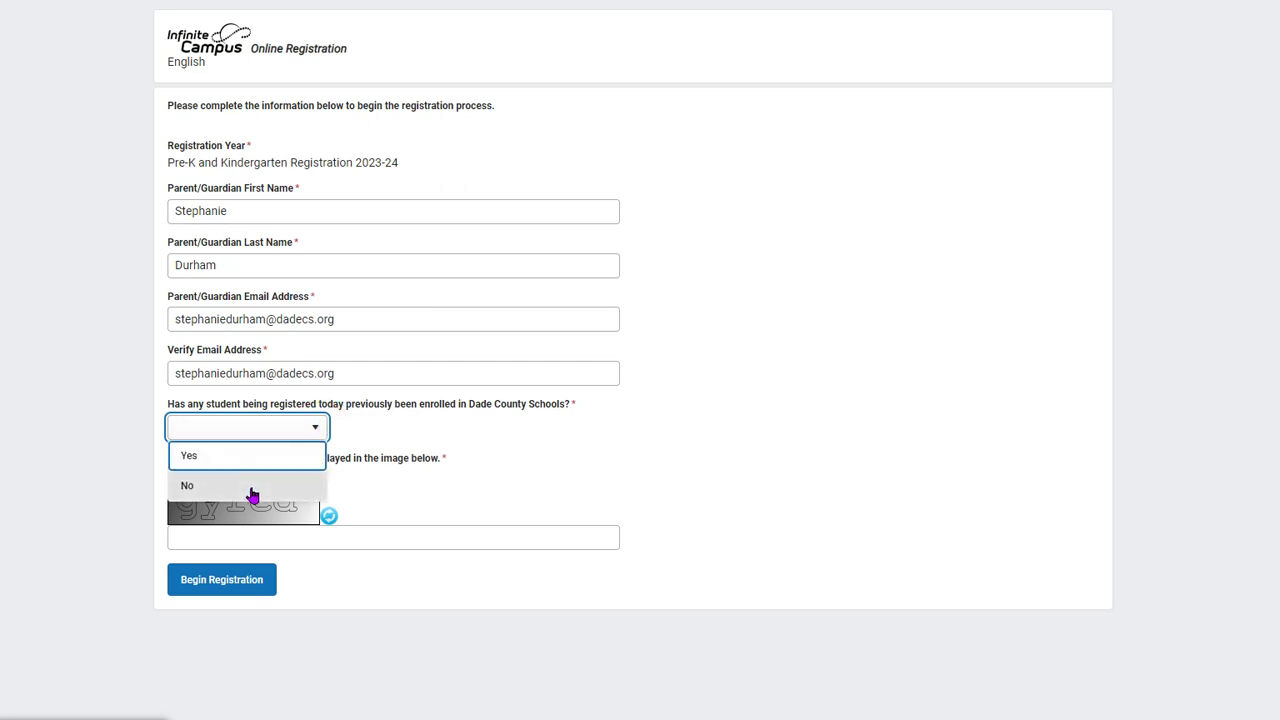
left_click(237, 498)
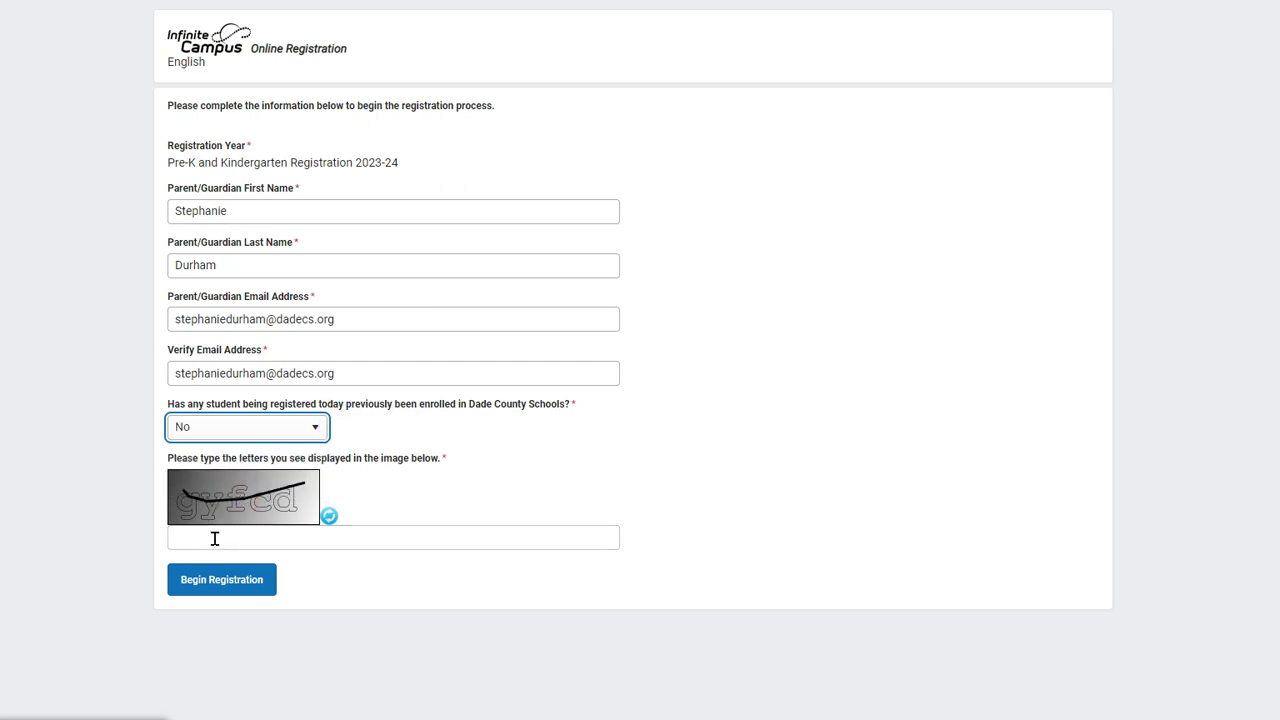
left_click(223, 540)
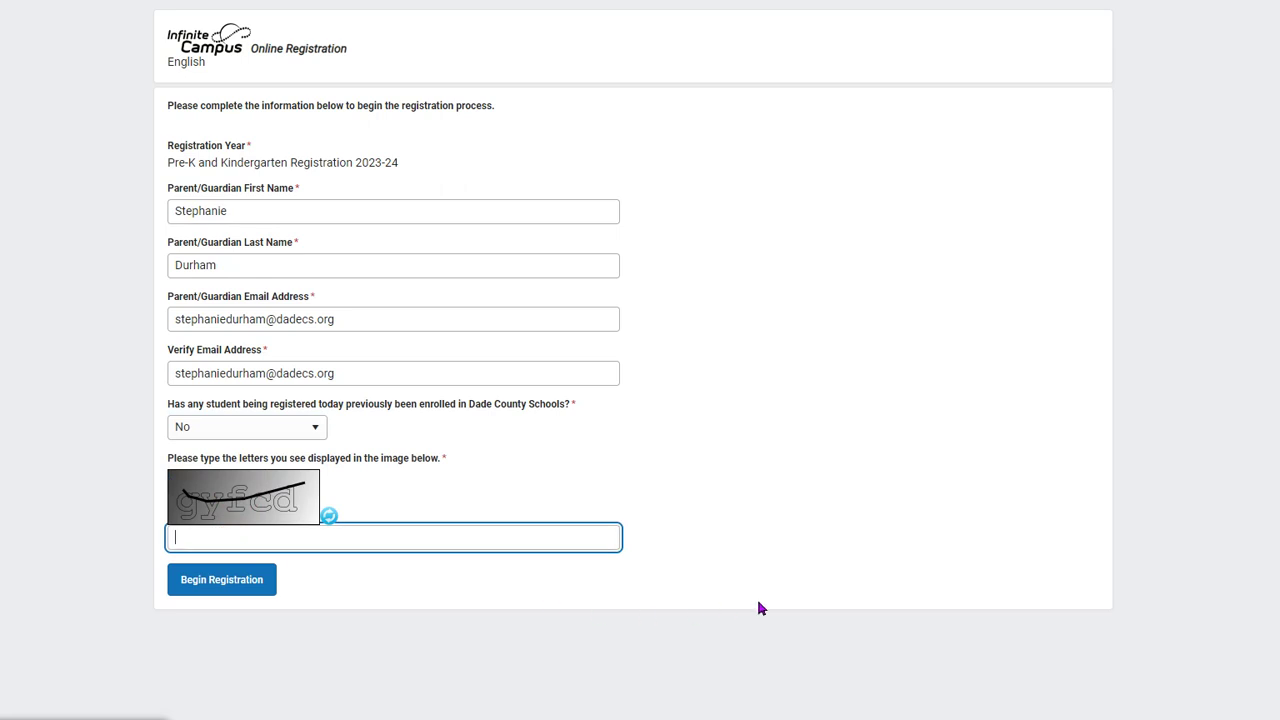
type("gyfcd")
key("Return")
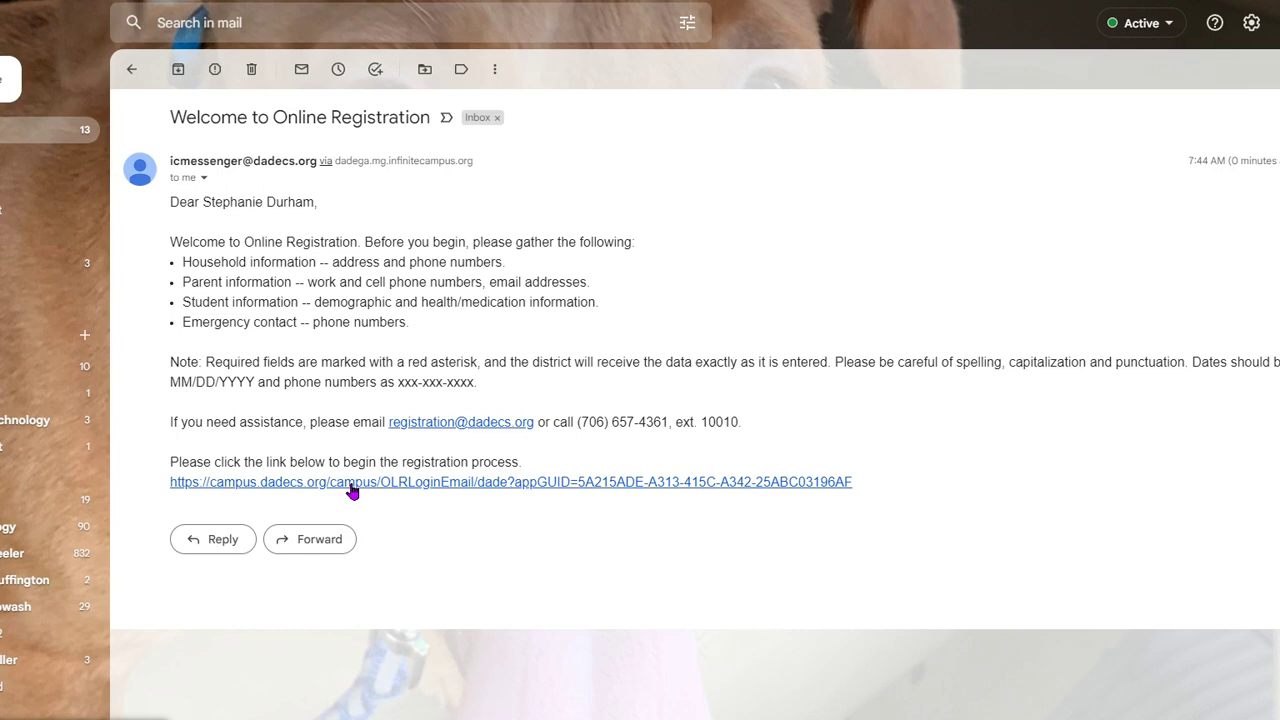
- Follow the emailed registration link and scroll through the Dade County Student Enrollment Checklist
left_click(352, 490)
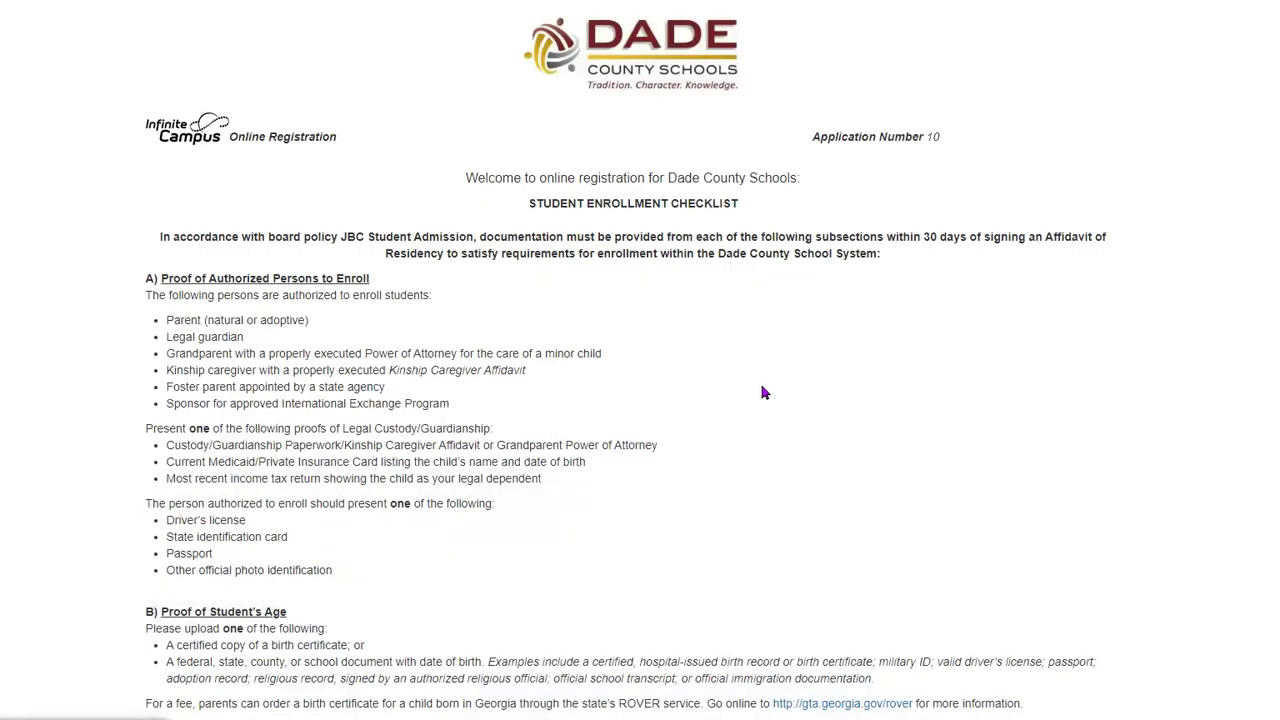
scroll(869, 395, "down", 2)
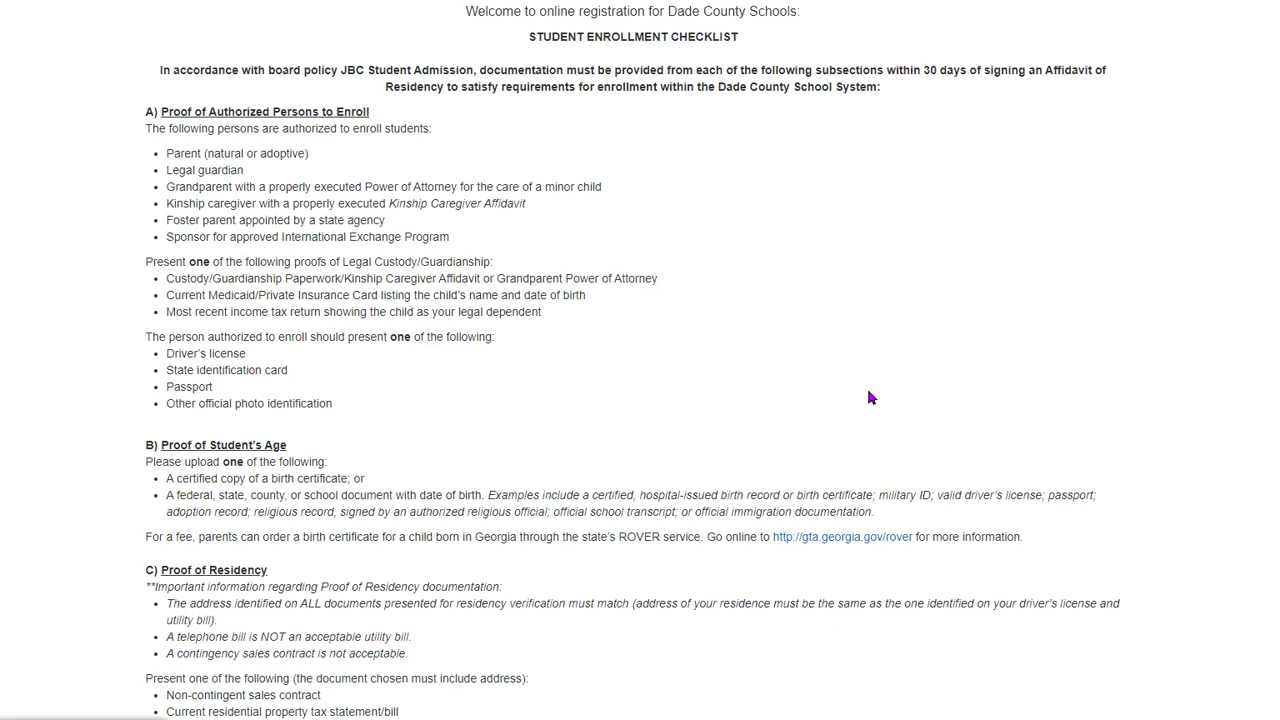
scroll(600, 445, "down", 2)
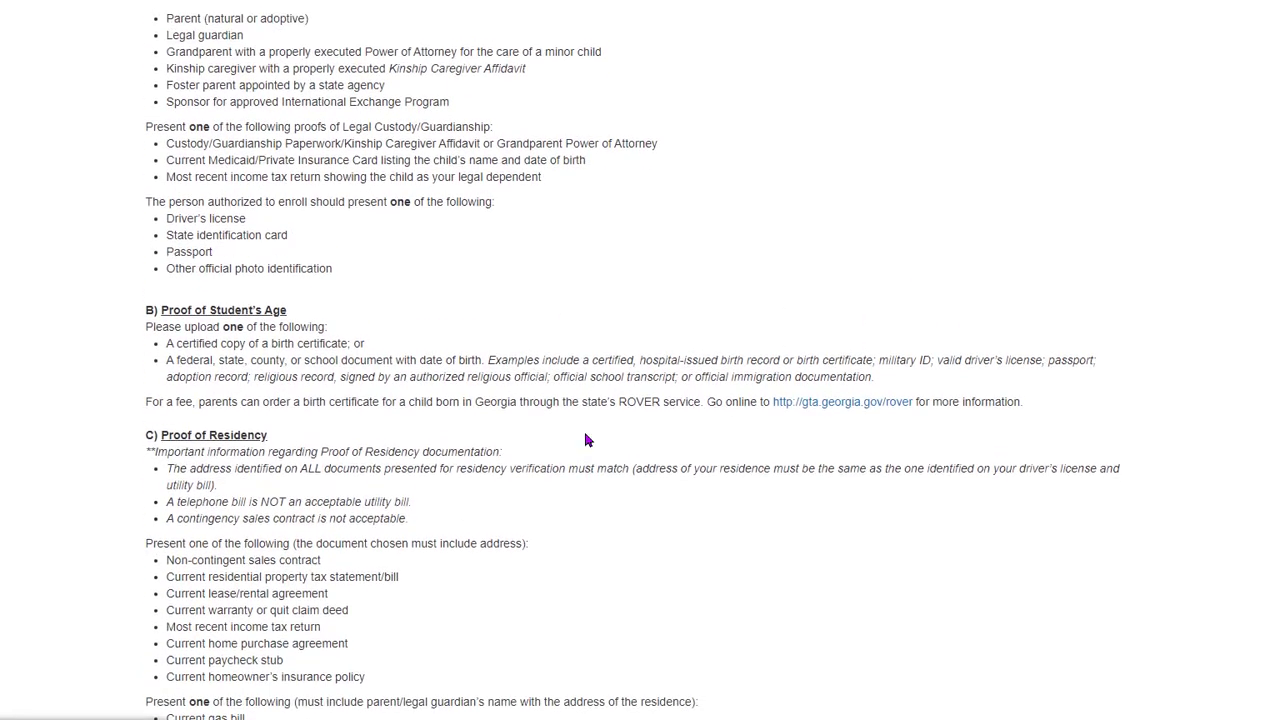
scroll(583, 428, "up", 1)
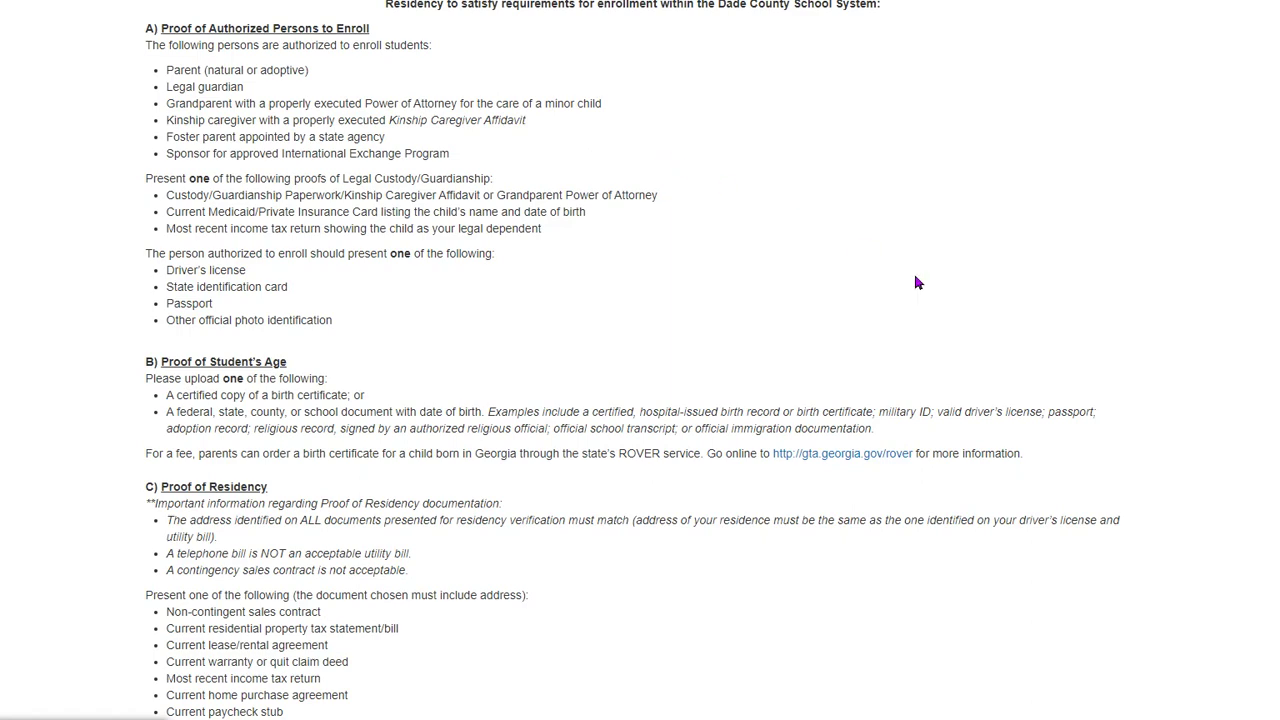
- Scroll through the rest of the enrollment checklist to reach Student(s) Primary Household
scroll(1137, 411, "down", 3)
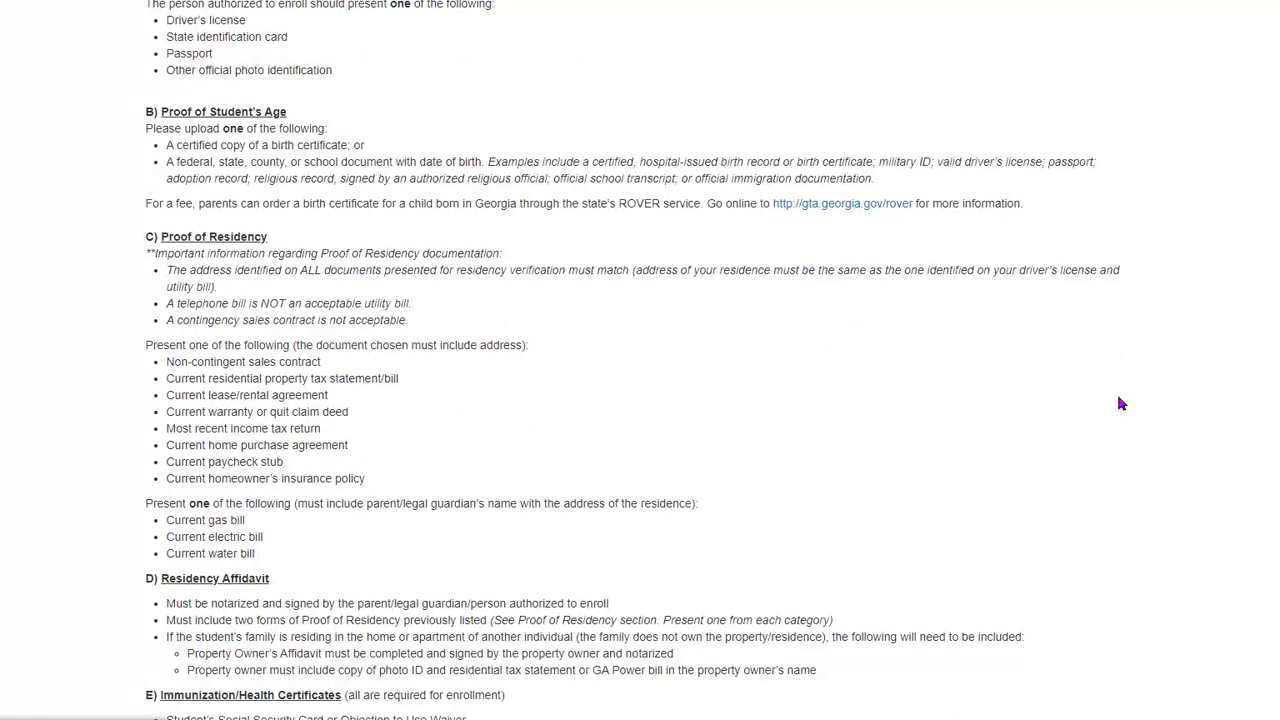
scroll(1120, 403, "down", 1)
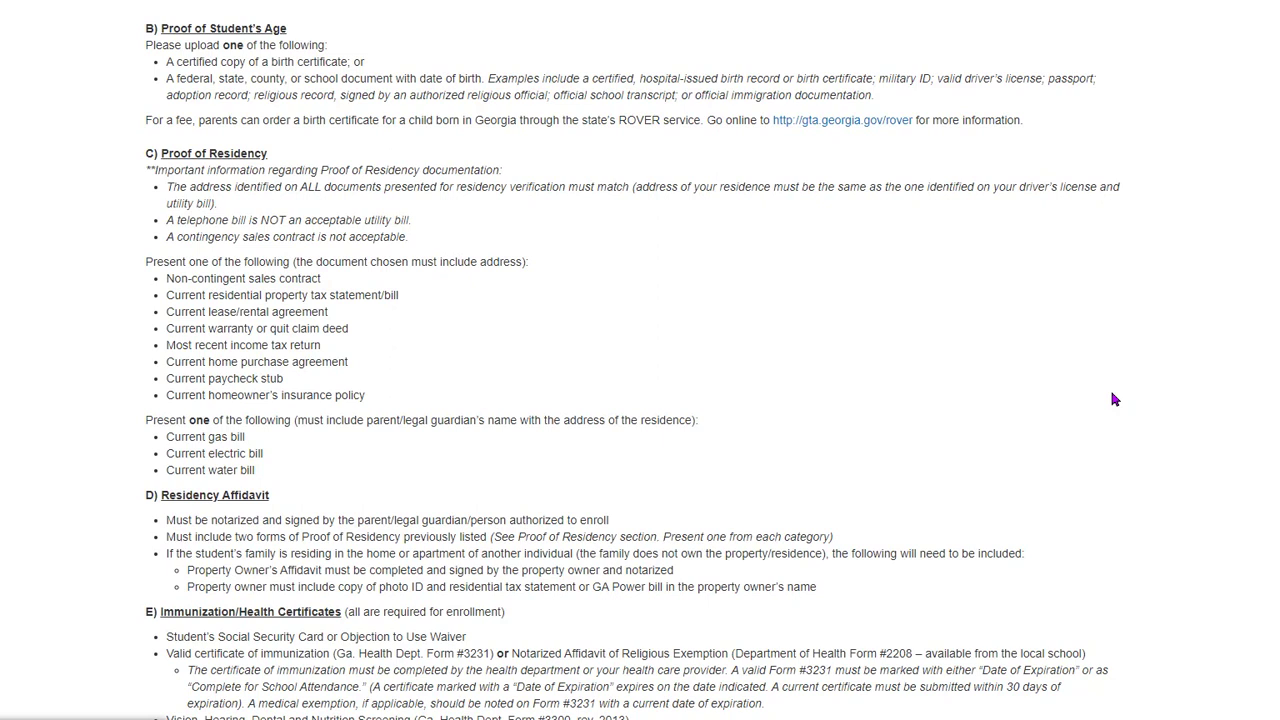
scroll(1112, 398, "down", 3)
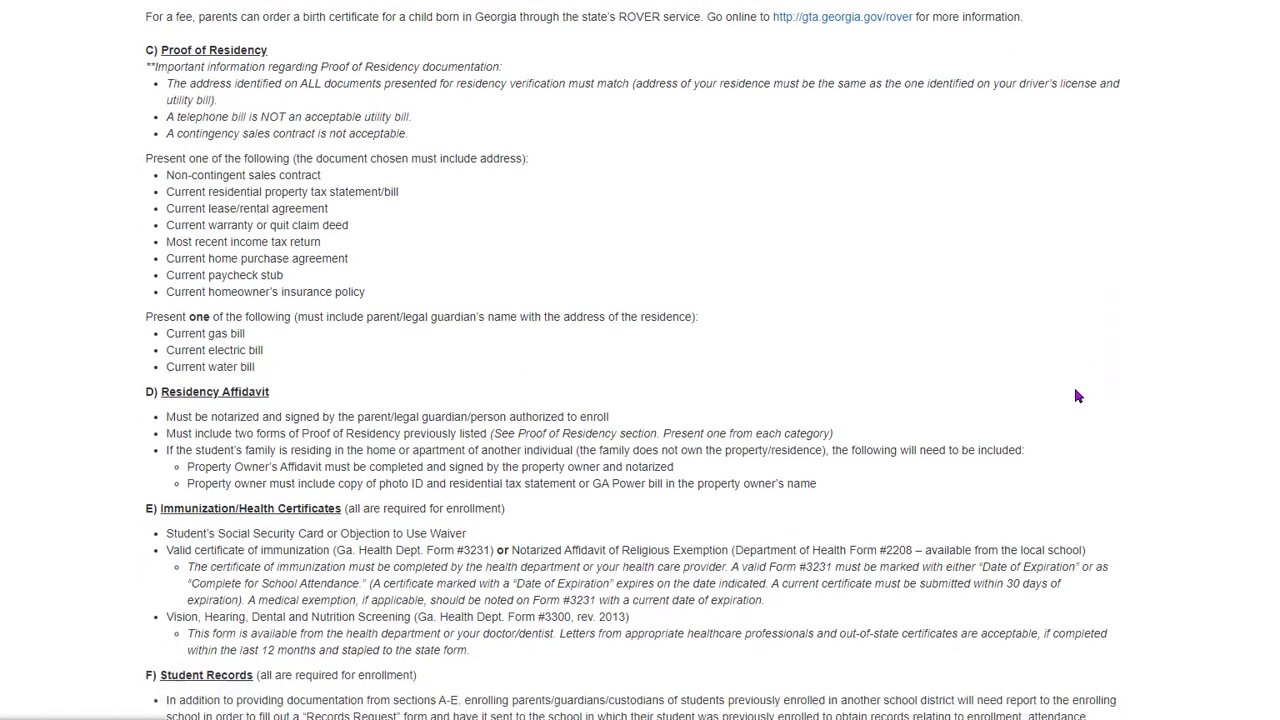
scroll(1073, 395, "up", 3)
scroll(1073, 352, "down", 2)
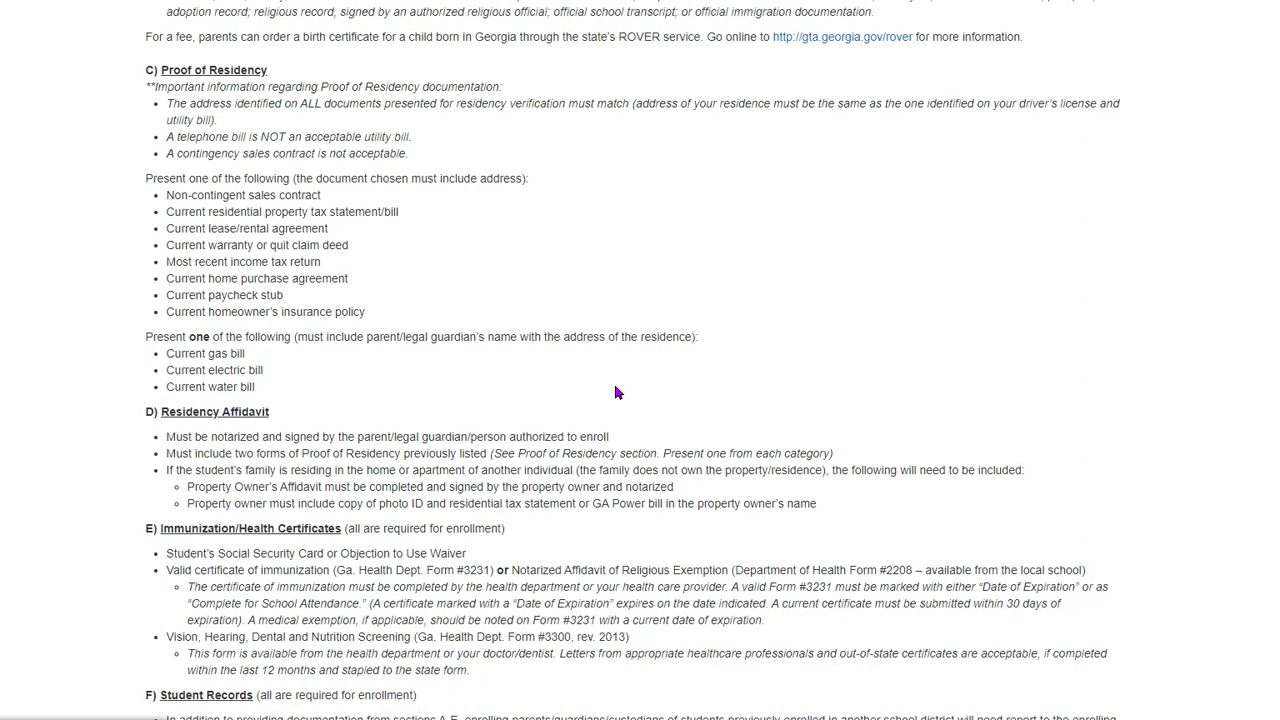
scroll(617, 391, "down", 1)
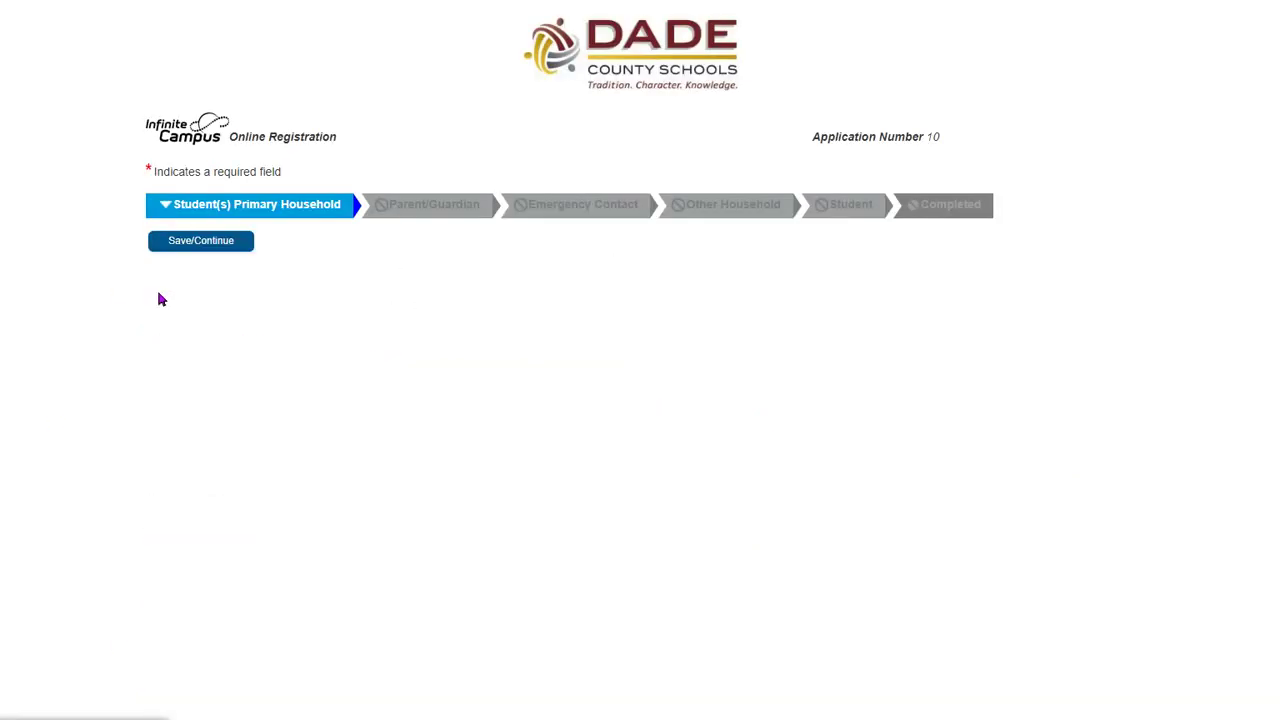
- Enter the household's primary phone number
left_click(199, 298)
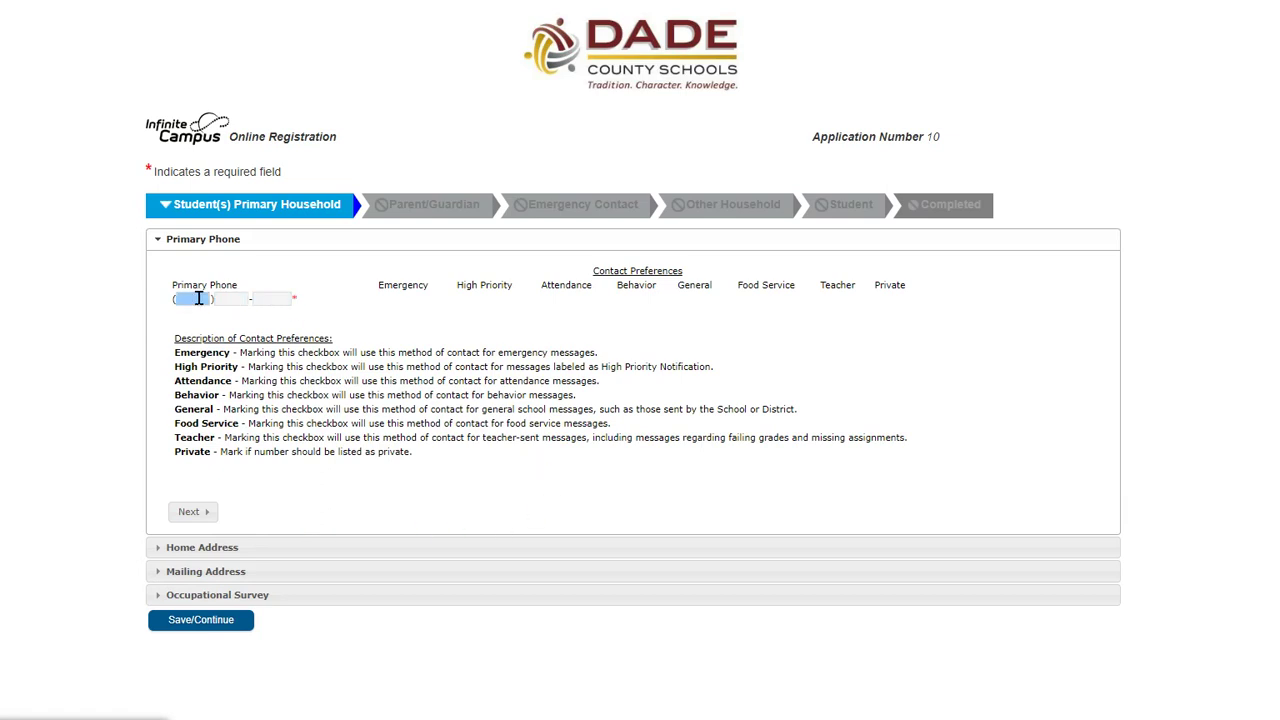
left_click(199, 298)
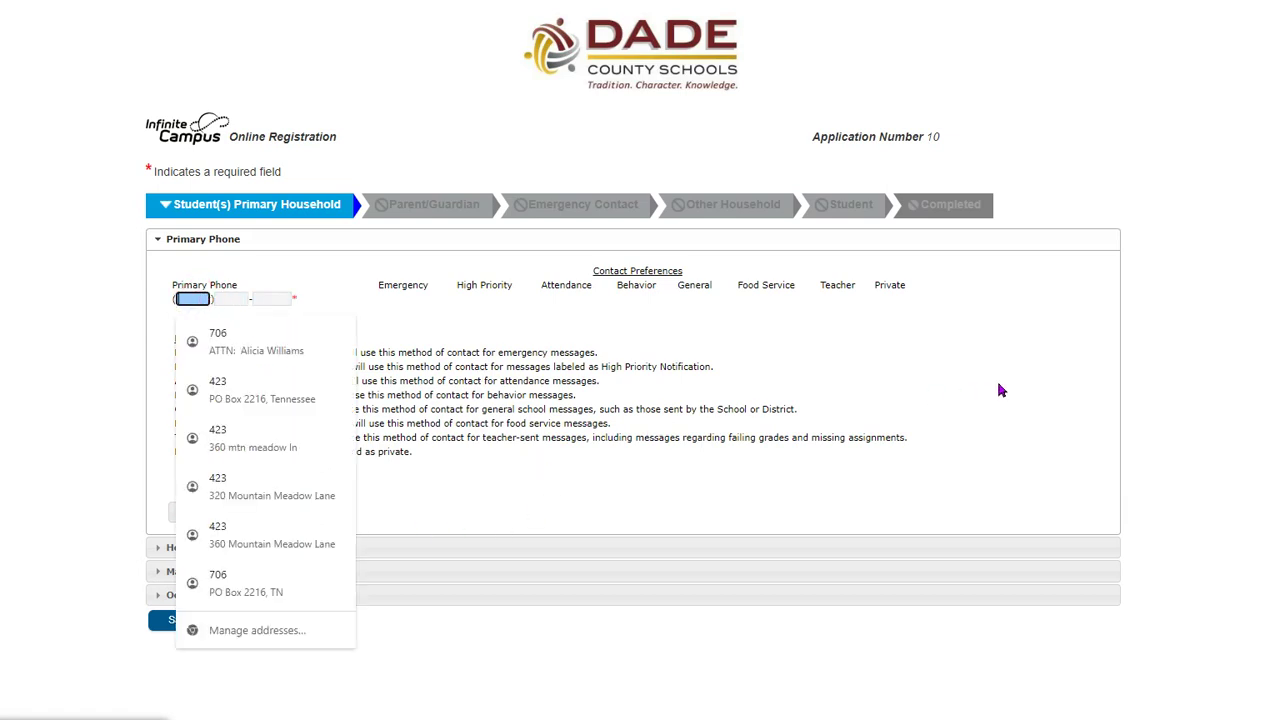
type("111) 1")
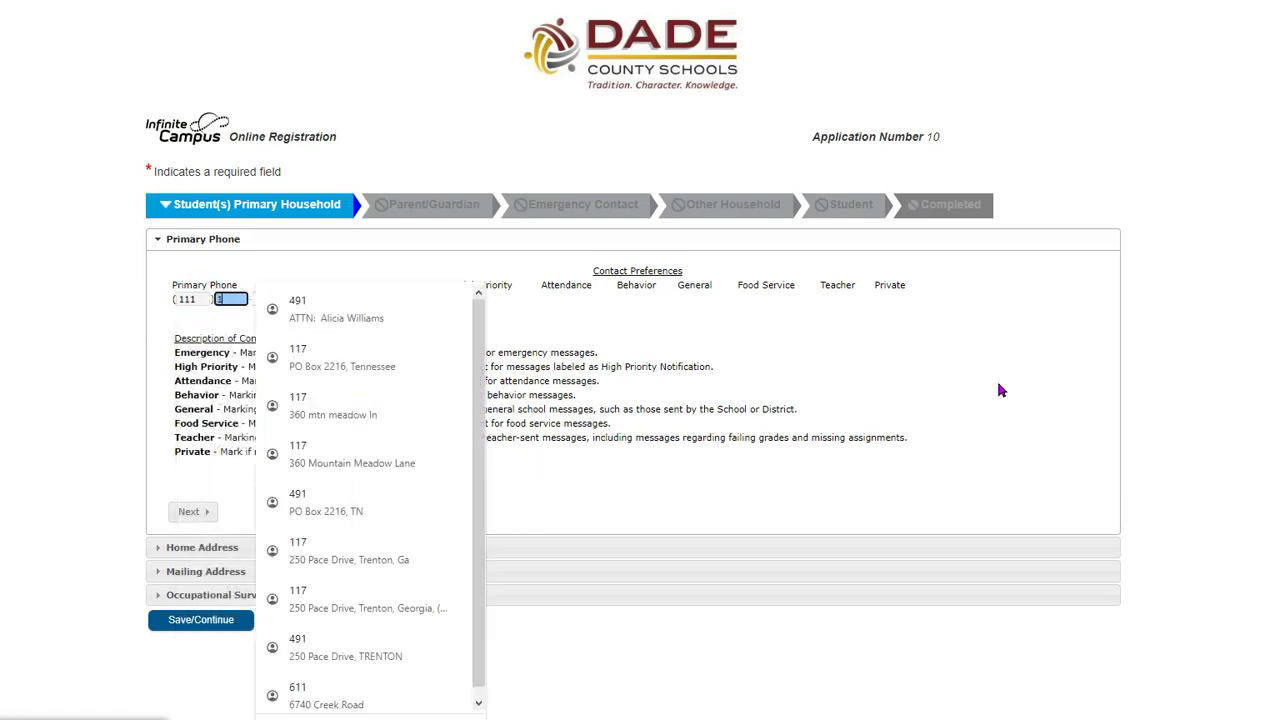
type("11-1111")
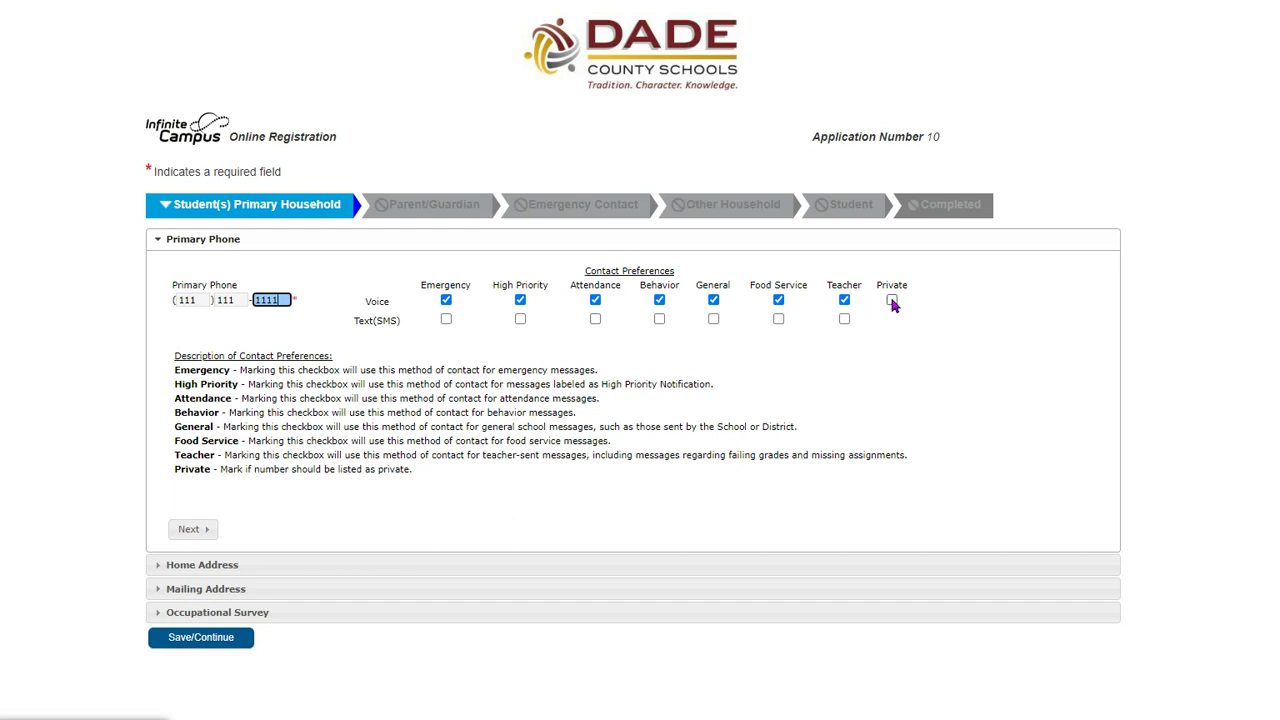
- Enable Text(SMS) for emergency, high priority, attendance, behavior, general, food service and teacher messages
left_click(446, 320)
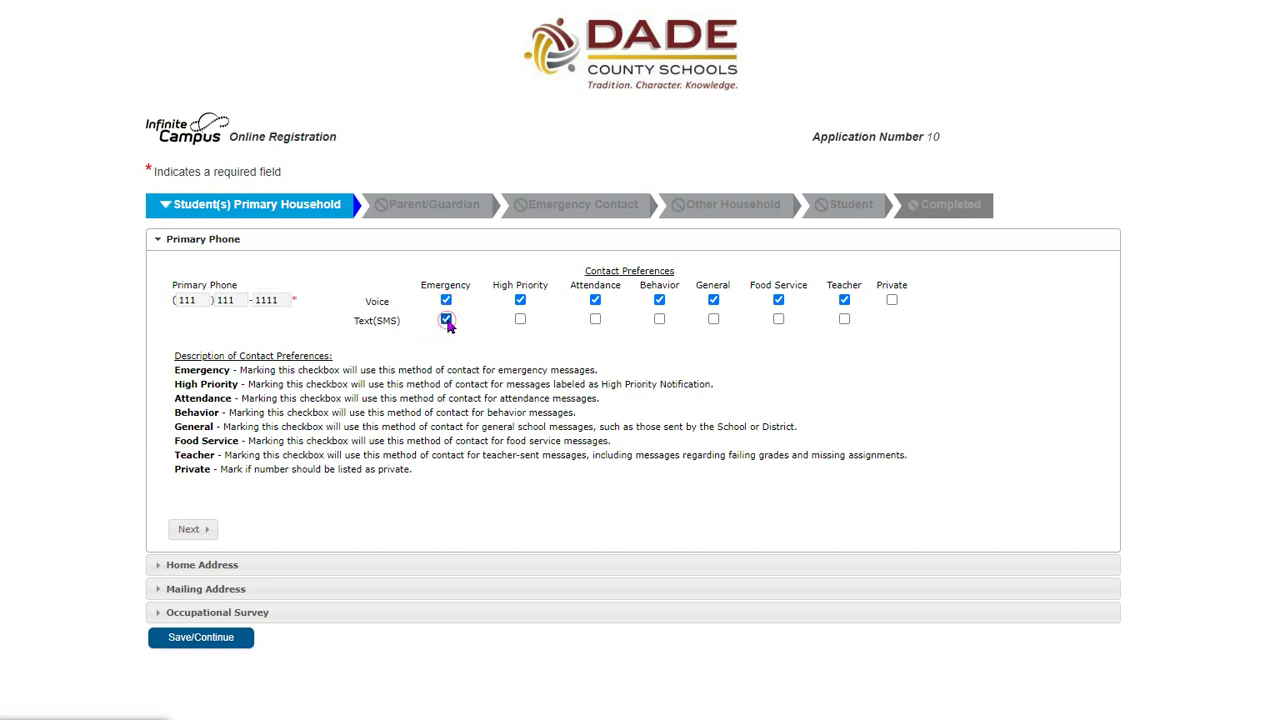
left_click(520, 320)
left_click(595, 320)
left_click(659, 320)
left_click(713, 322)
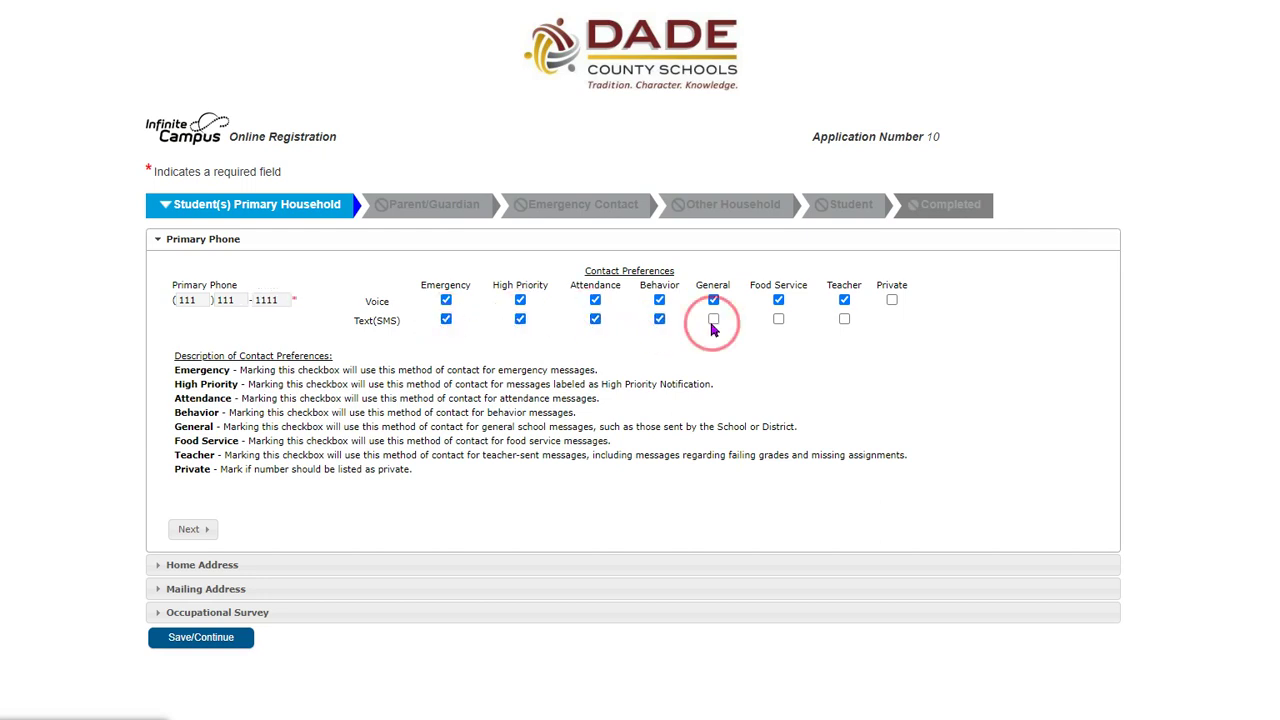
left_click(778, 320)
left_click(844, 320)
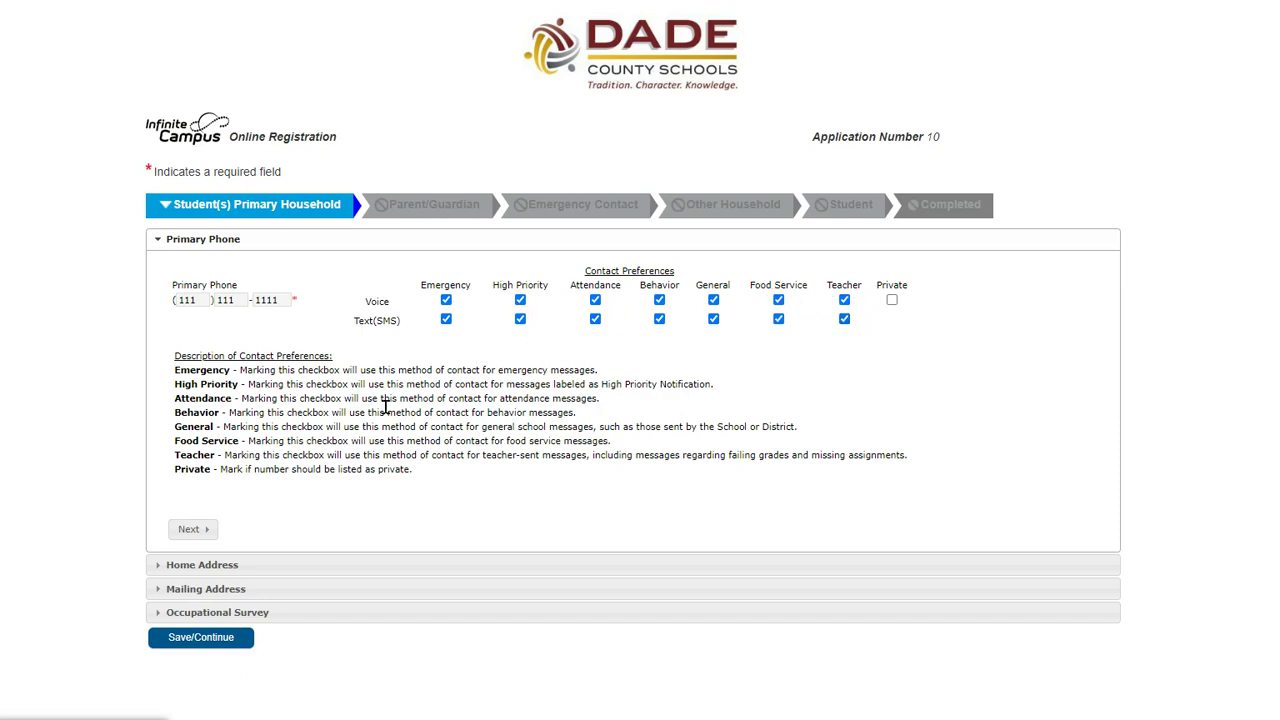
left_click(205, 530)
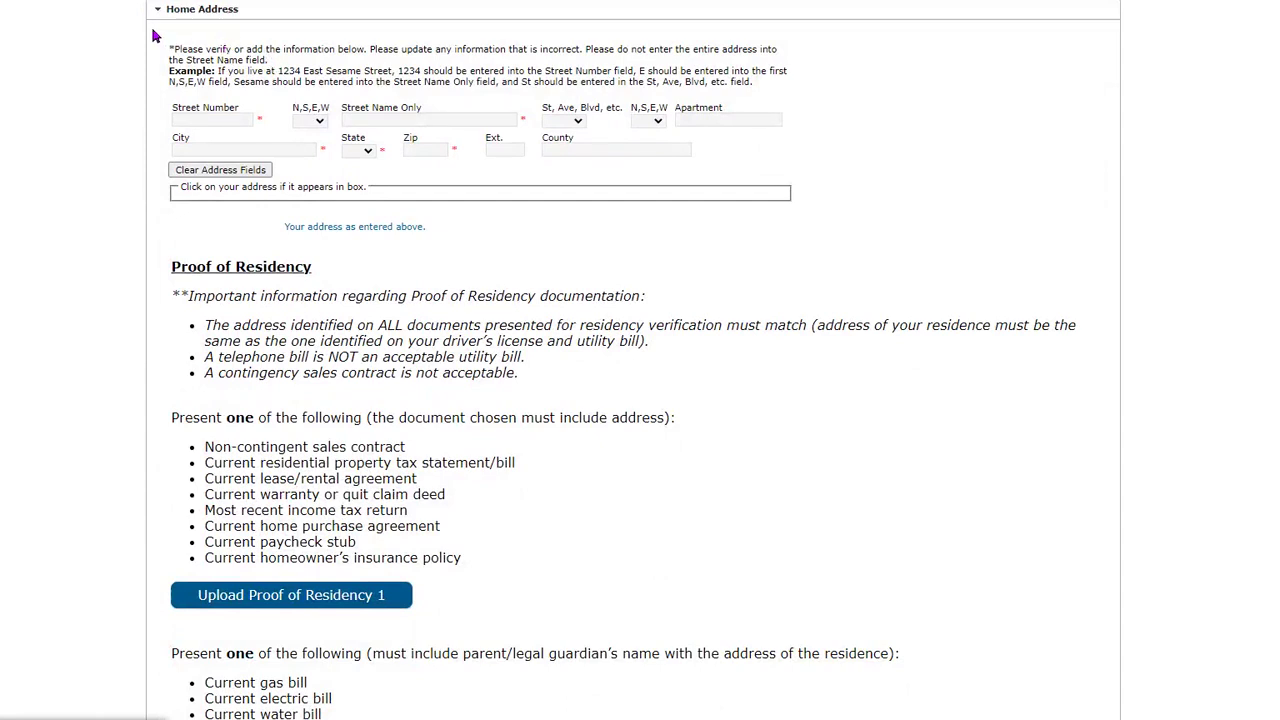
- Enter street number 123 and pick the matching suggested address to fill street, city, state and zip
left_click(197, 120)
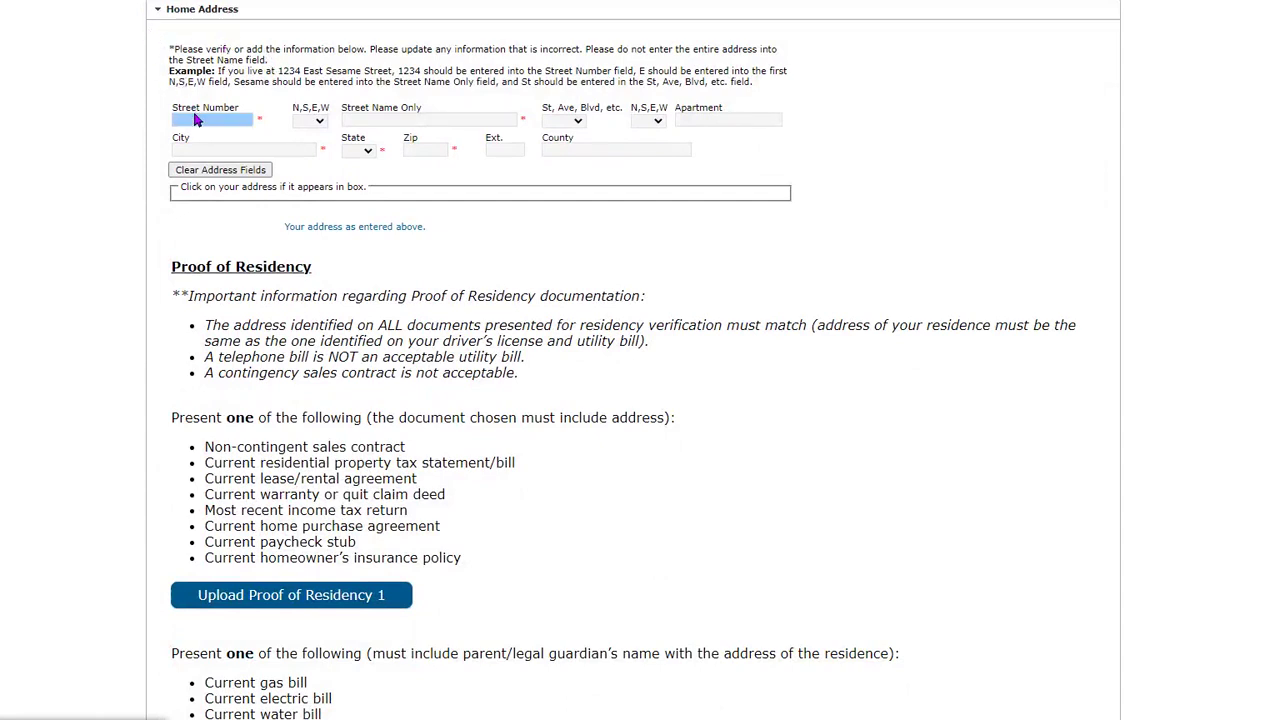
left_click(195, 116)
type("123")
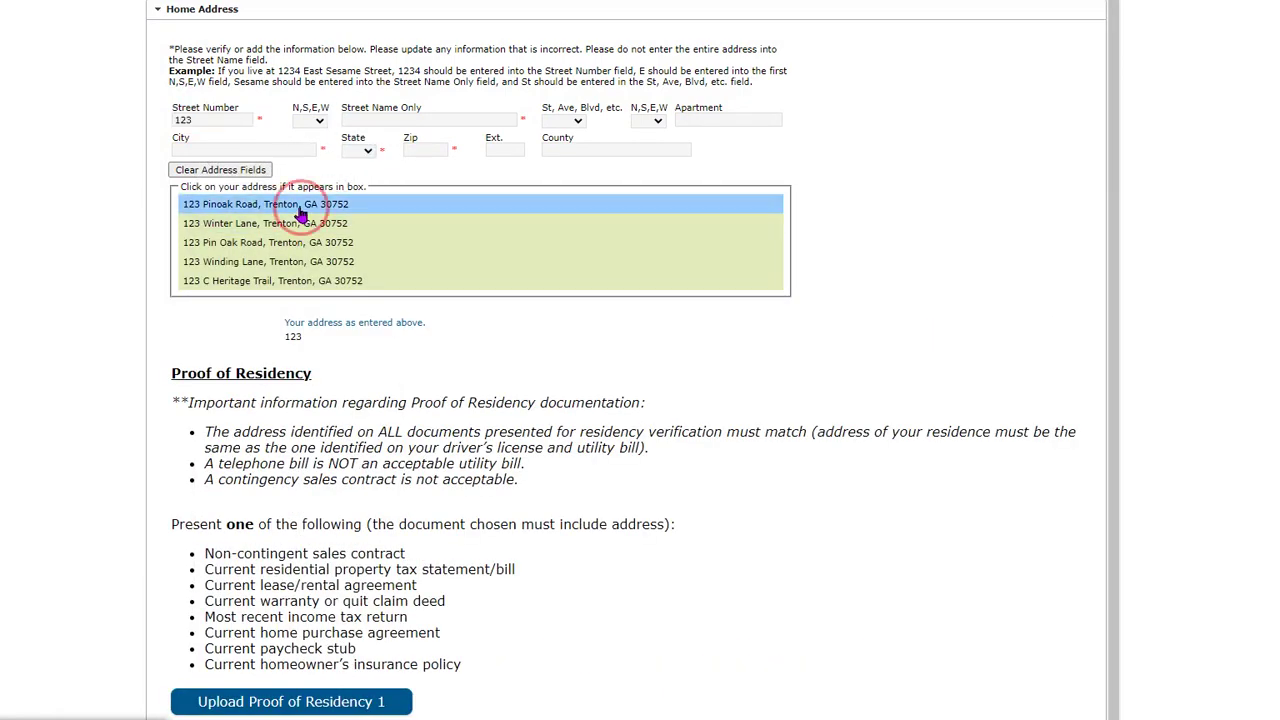
left_click(220, 205)
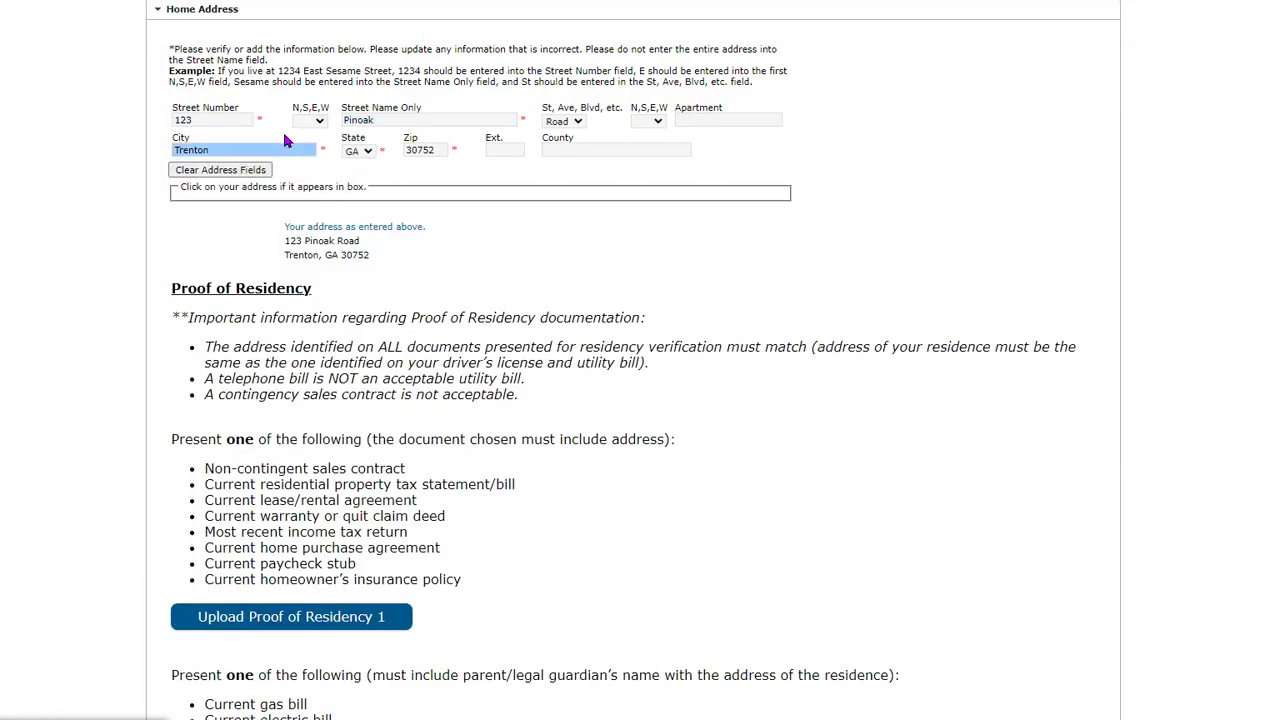
left_click(427, 149)
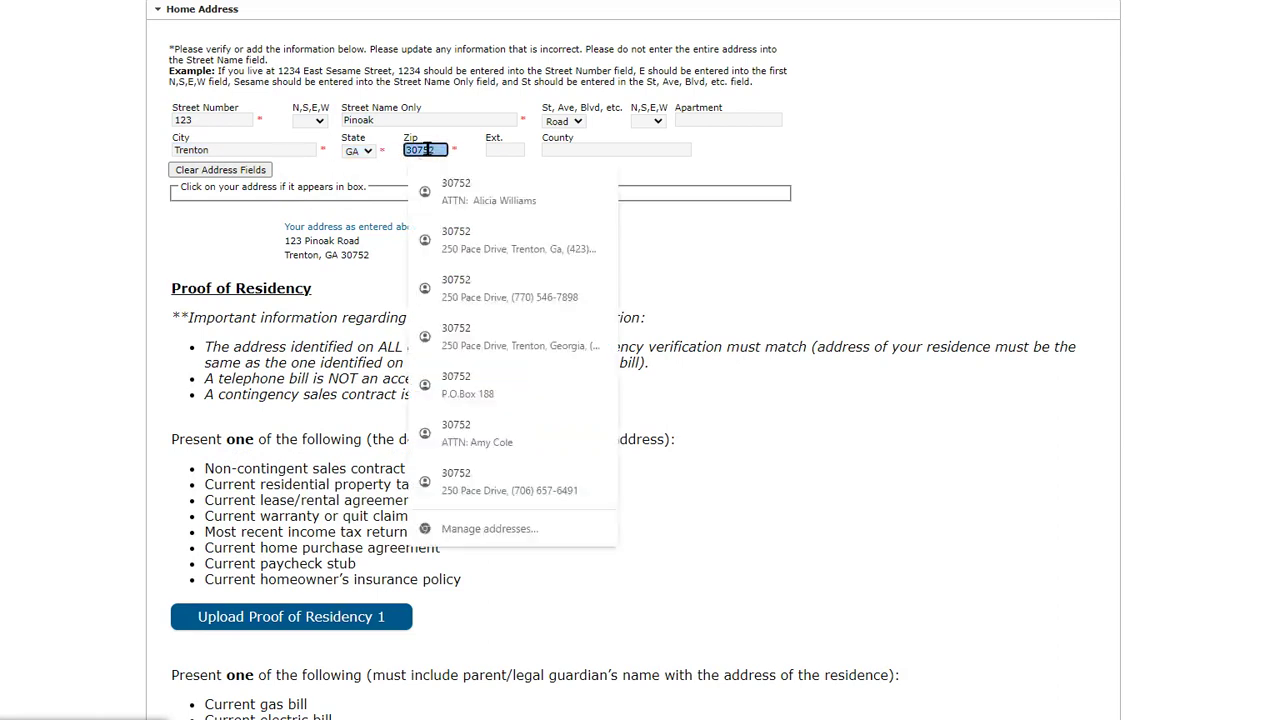
left_click(897, 243)
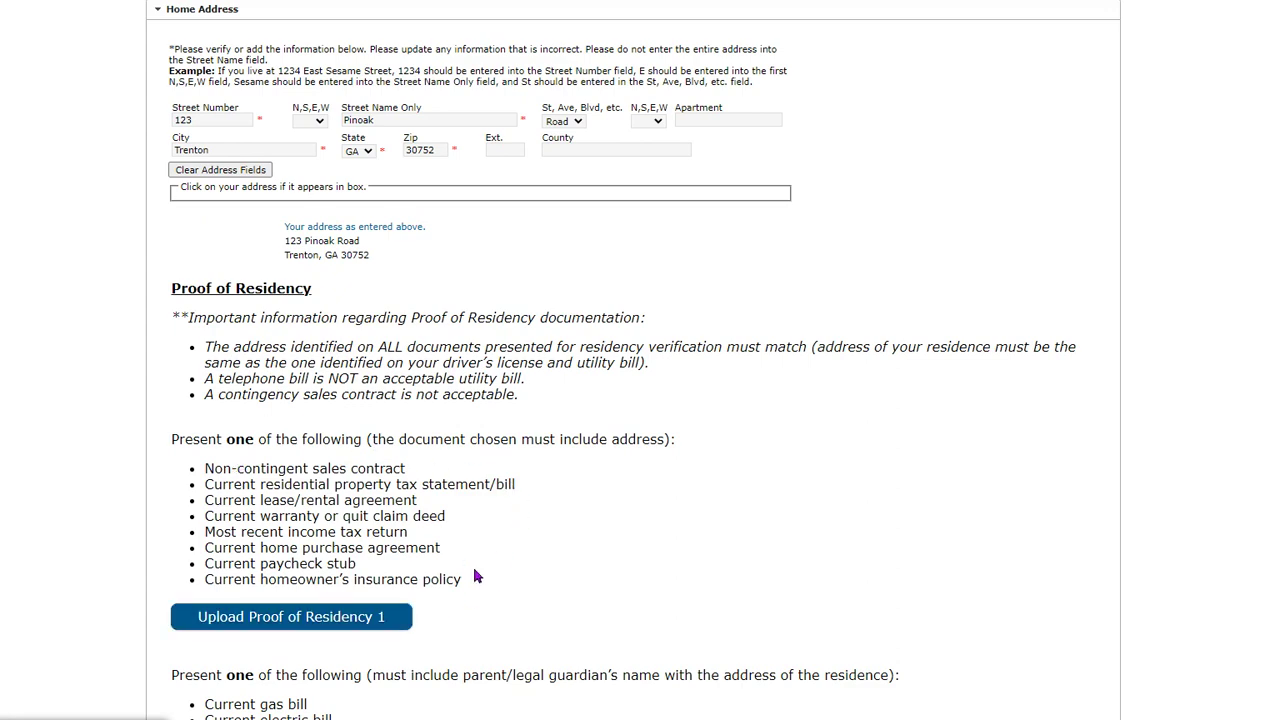
- Upload Buddy MVR.pdf as Proof of Residency 1
scroll(429, 540, "down", 3)
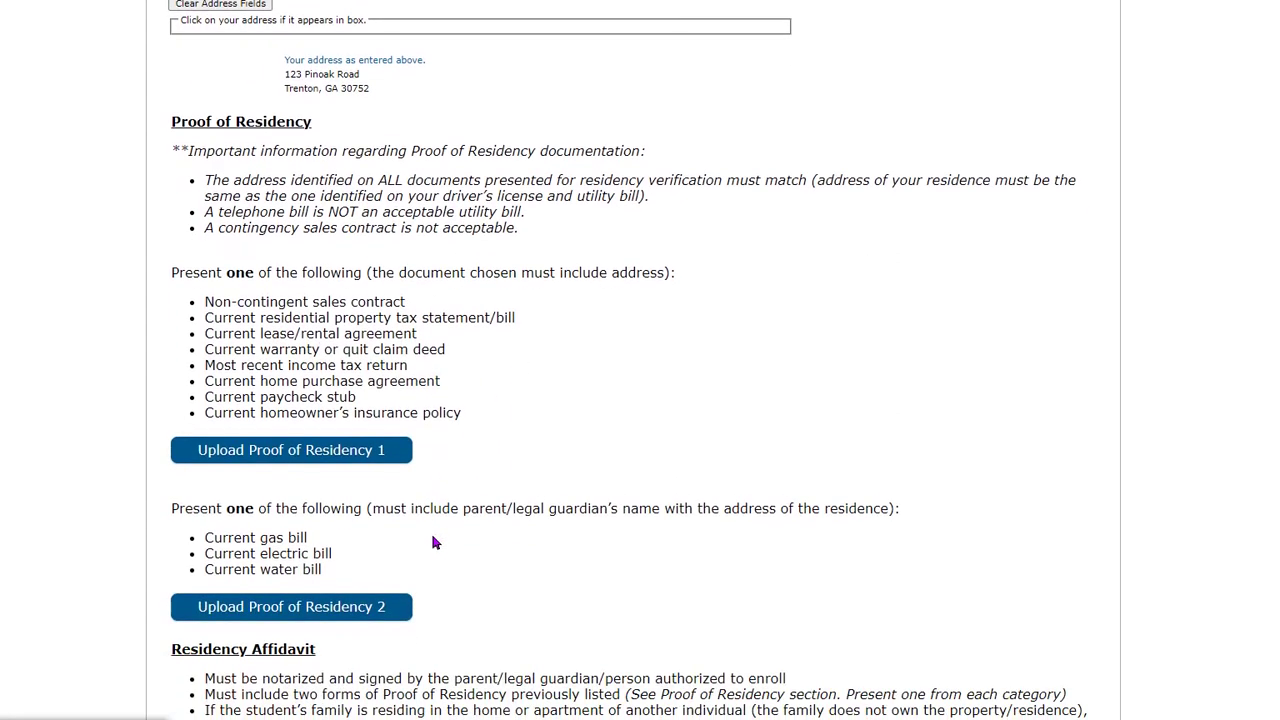
left_click(284, 463)
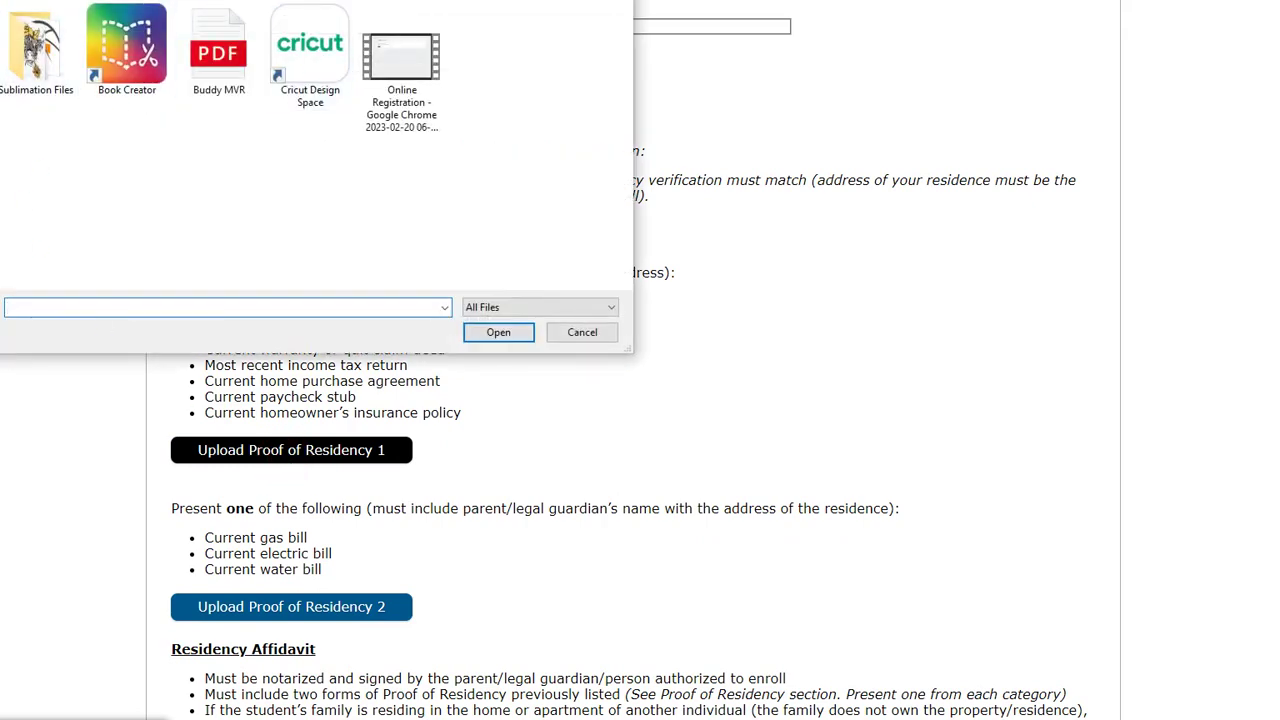
left_click(230, 54)
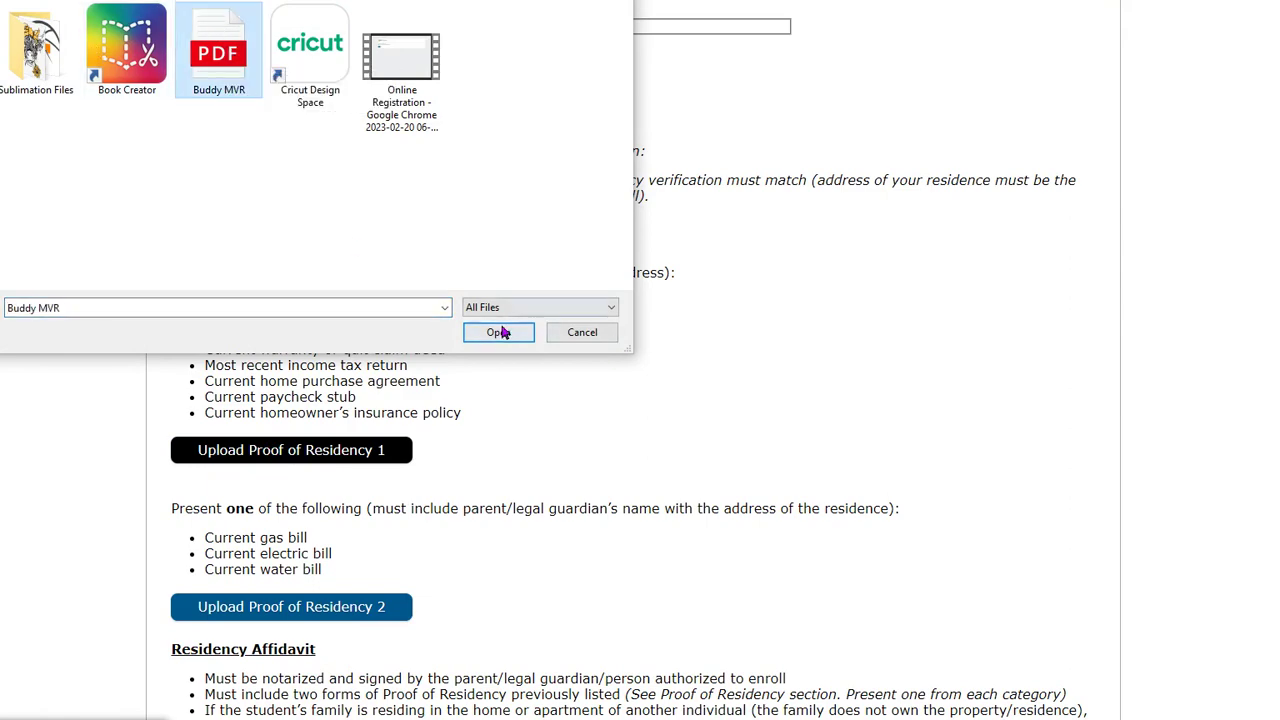
left_click(500, 332)
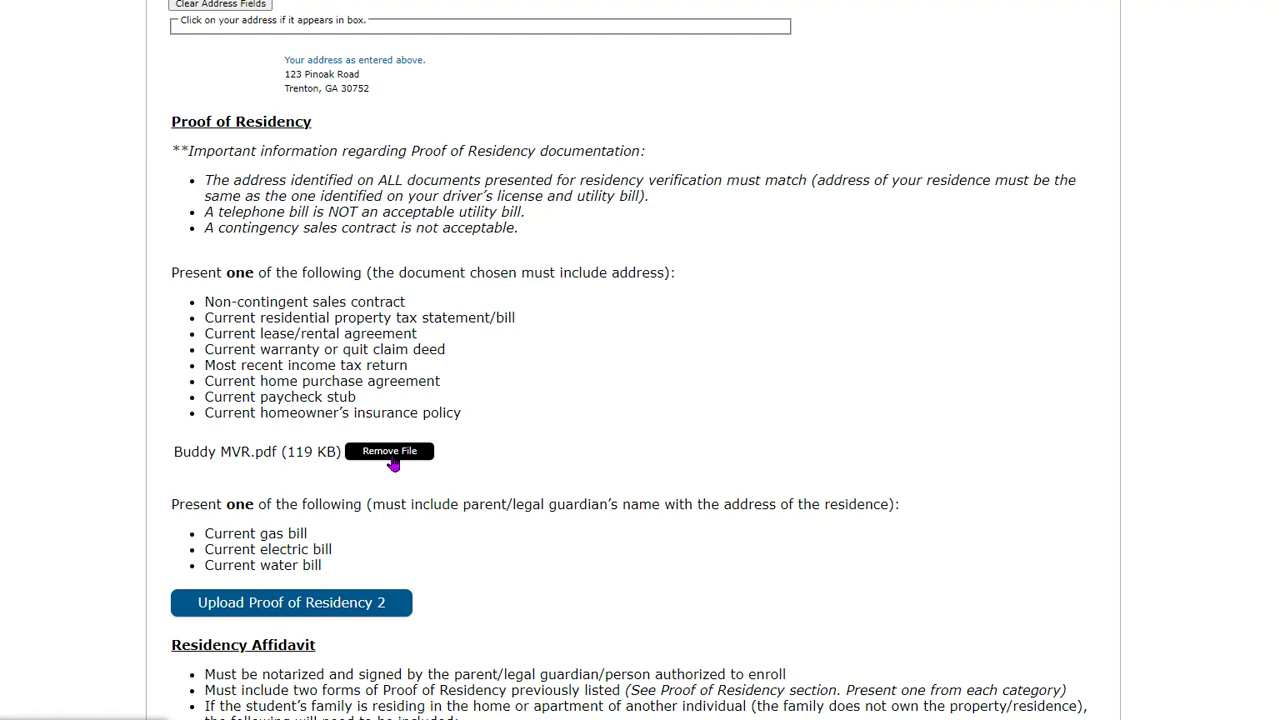
scroll(405, 558, "down", 3)
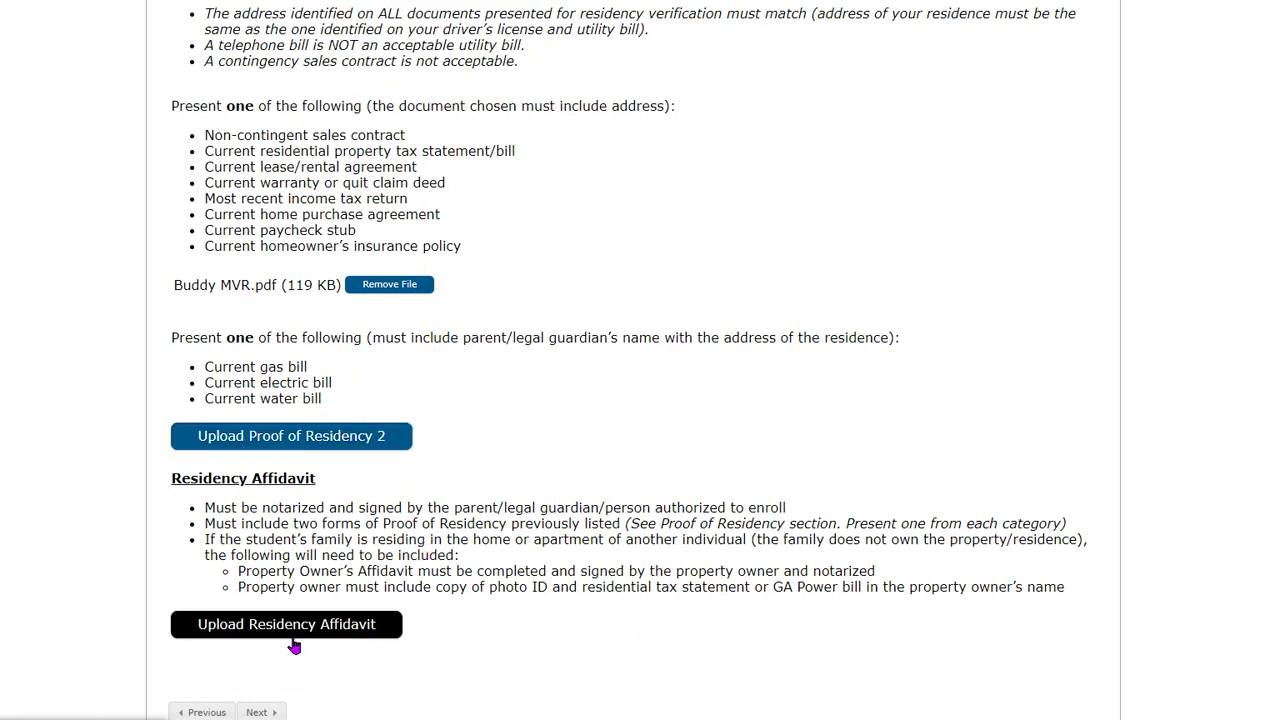
scroll(294, 646, "down", 2)
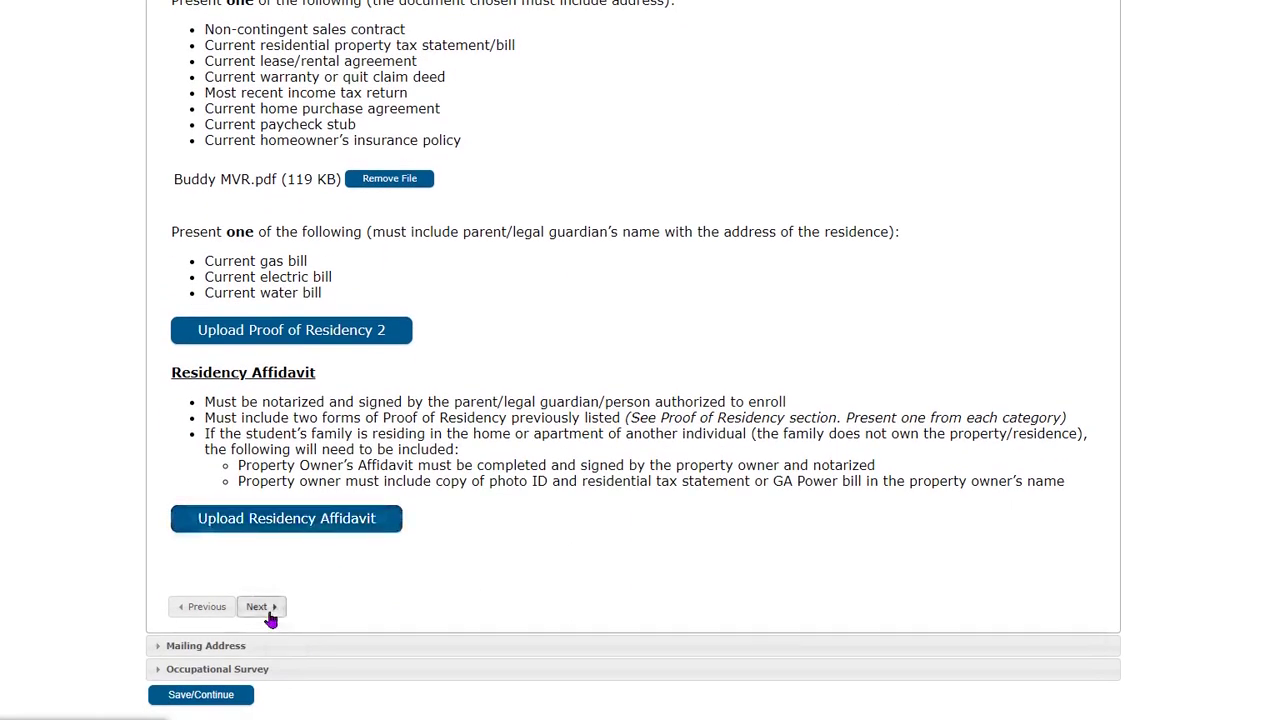
- Continue past Home Address and Mailing Address, keeping the no-separate-mailing-address box checked
left_click(268, 613)
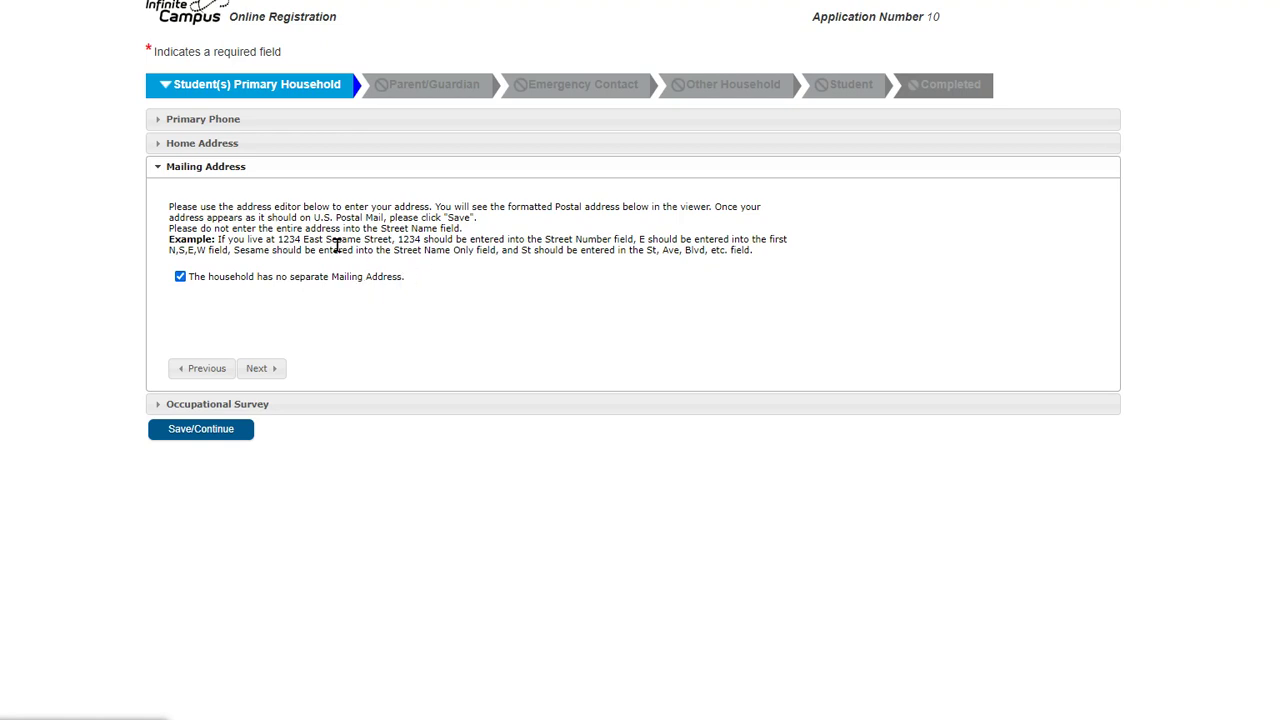
left_click(273, 371)
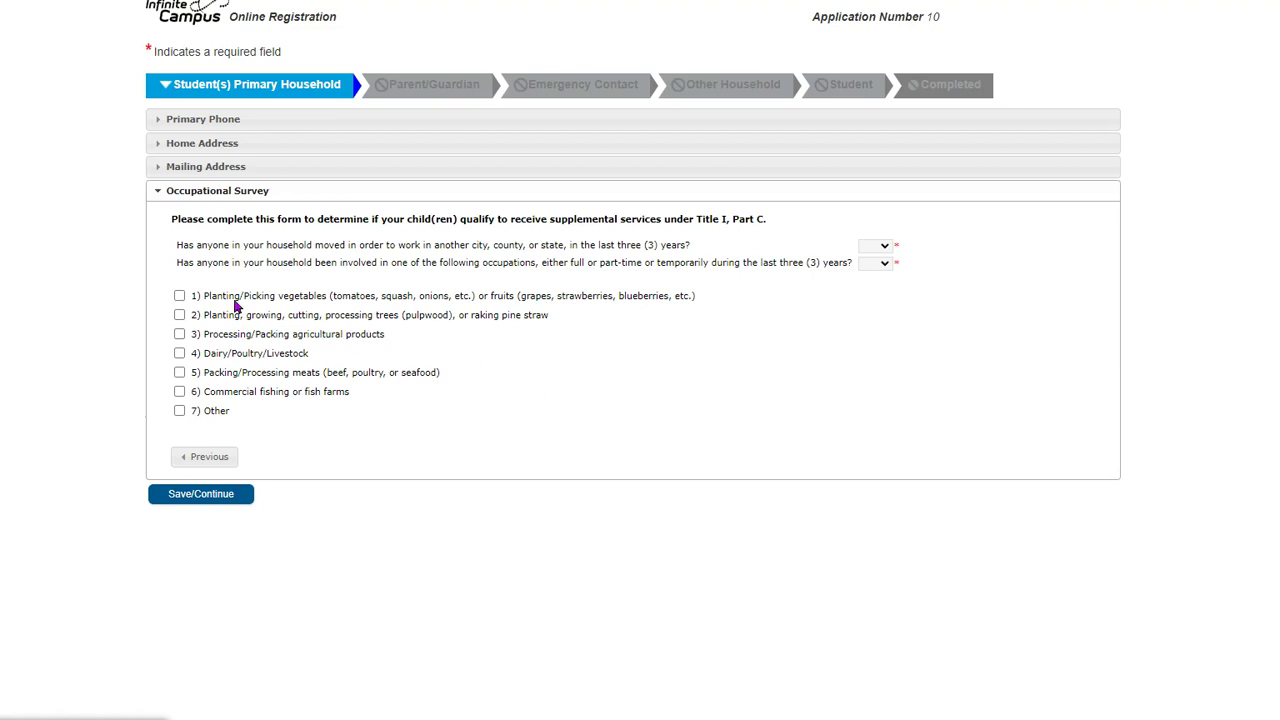
- Answer No to moving for work, check planting/pulpwood, answer Yes to occupations, and save
left_click(207, 268)
left_click(880, 246)
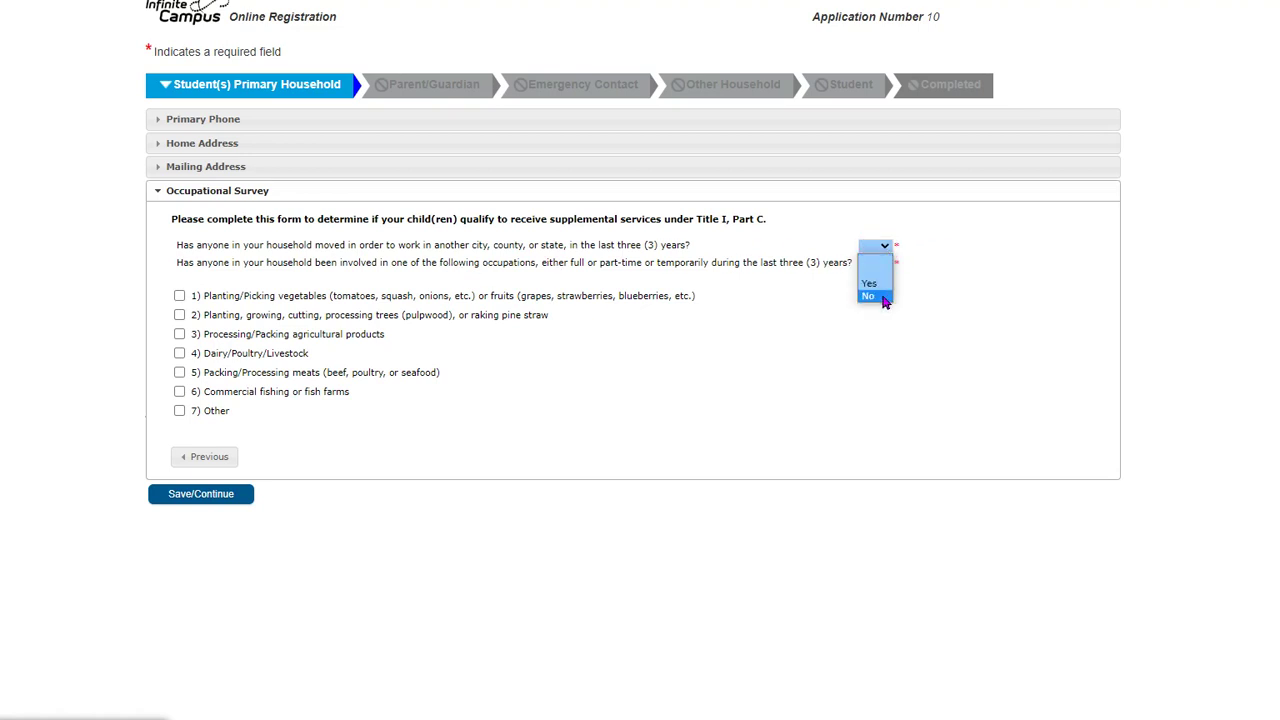
left_click(887, 296)
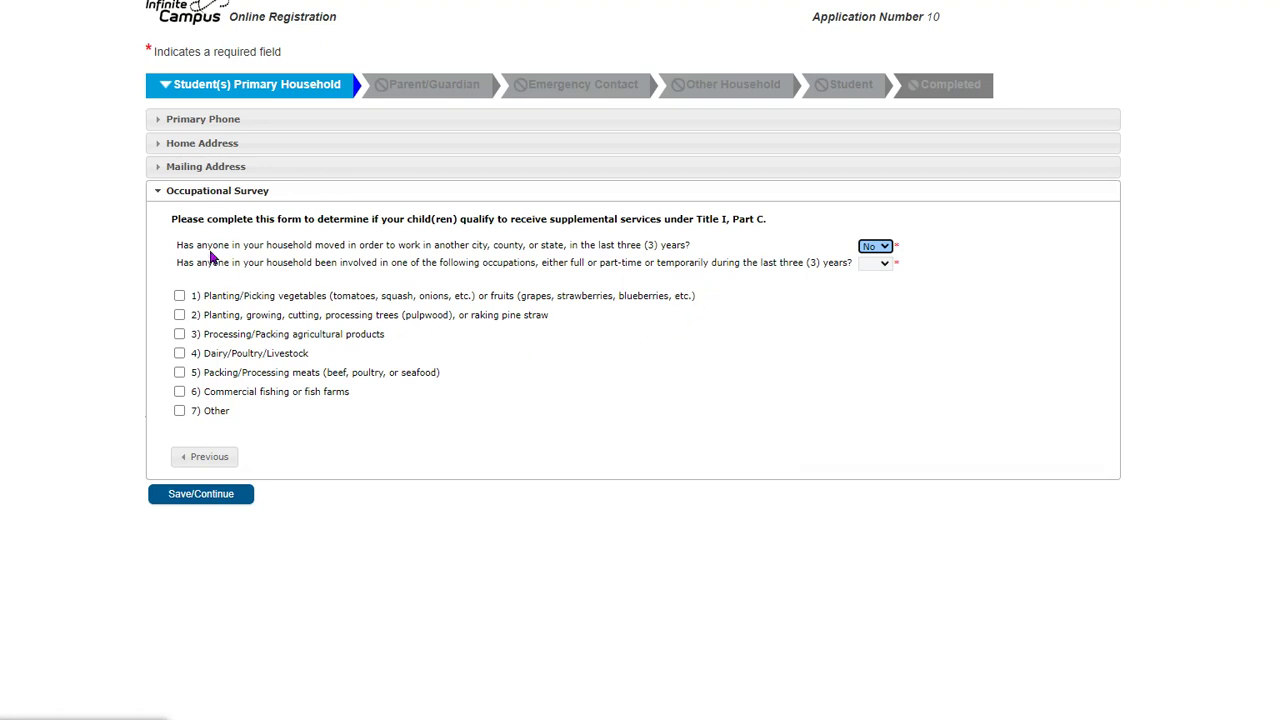
left_click(179, 316)
left_click(866, 266)
left_click(882, 309)
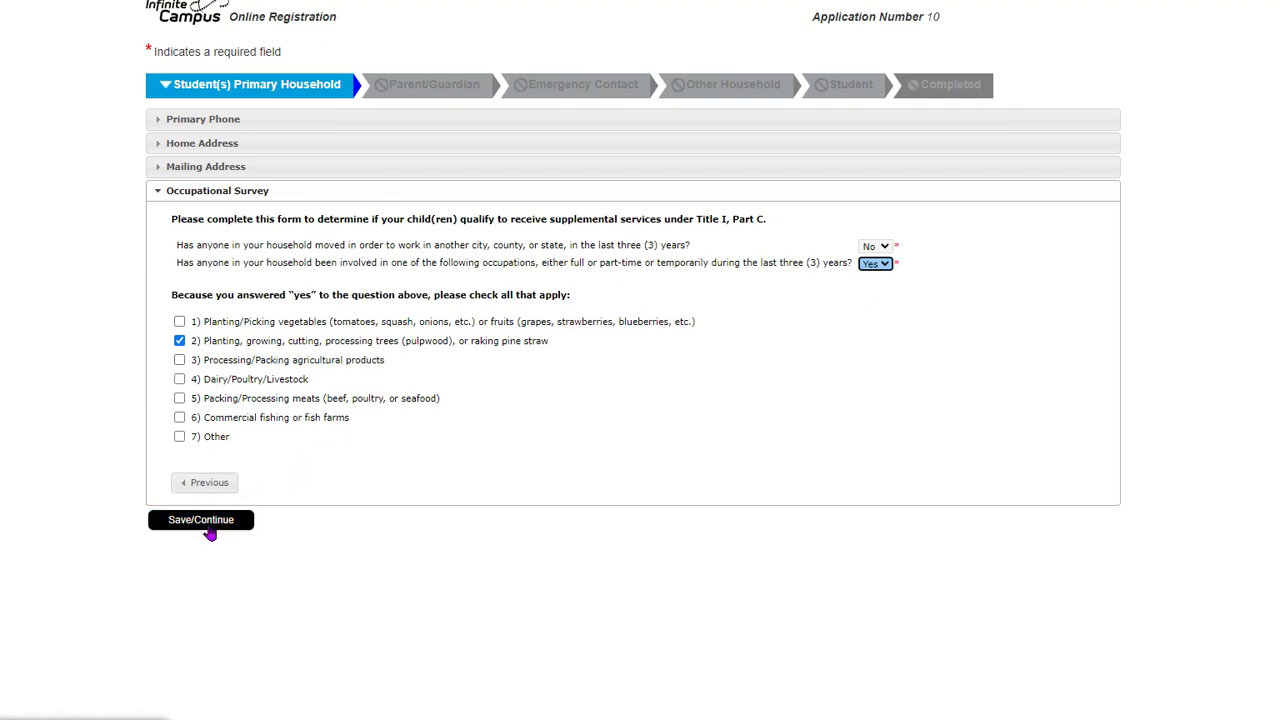
left_click(211, 524)
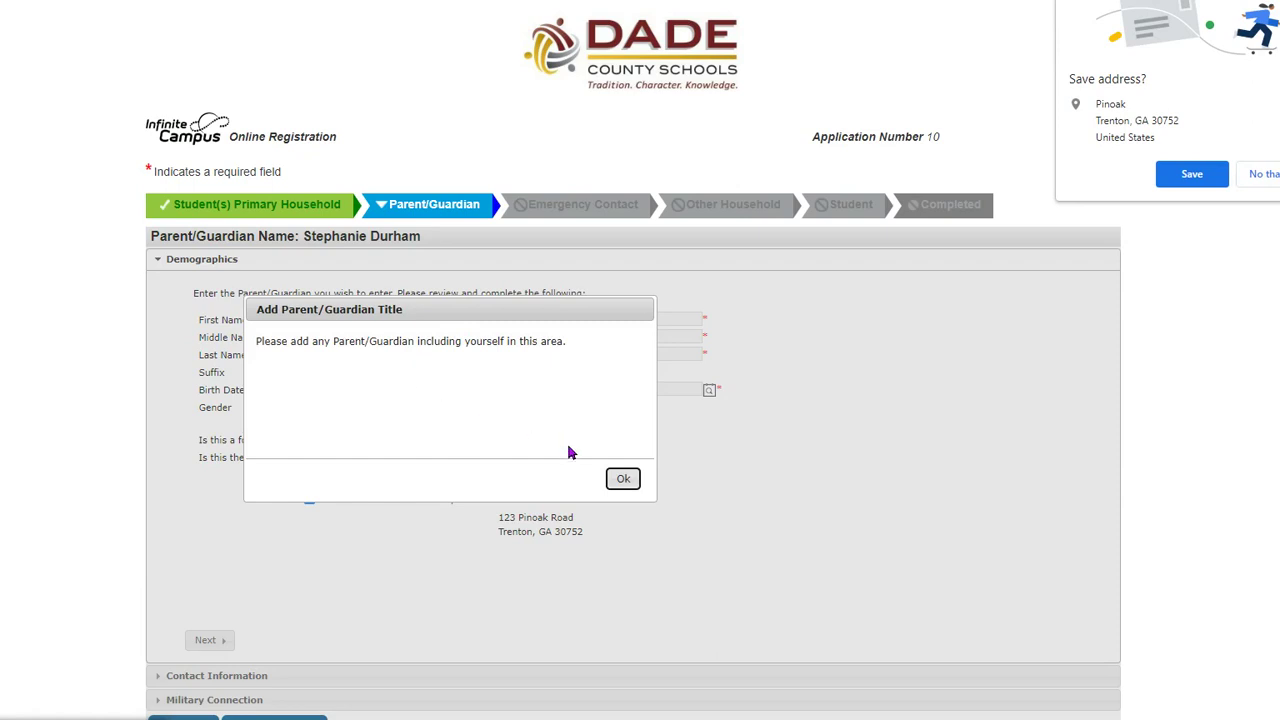
- Enter the guardian's middle name and birth date and set gender to Female
left_click(623, 478)
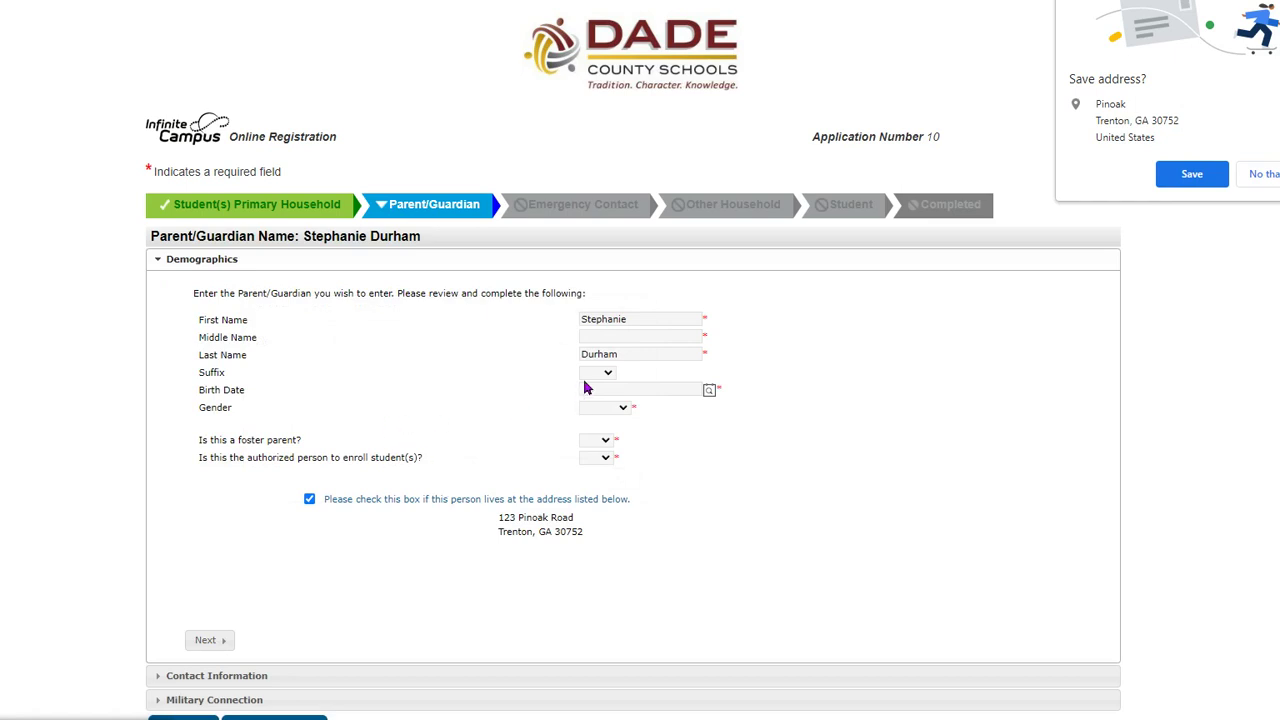
left_click(673, 340)
type("Barnes")
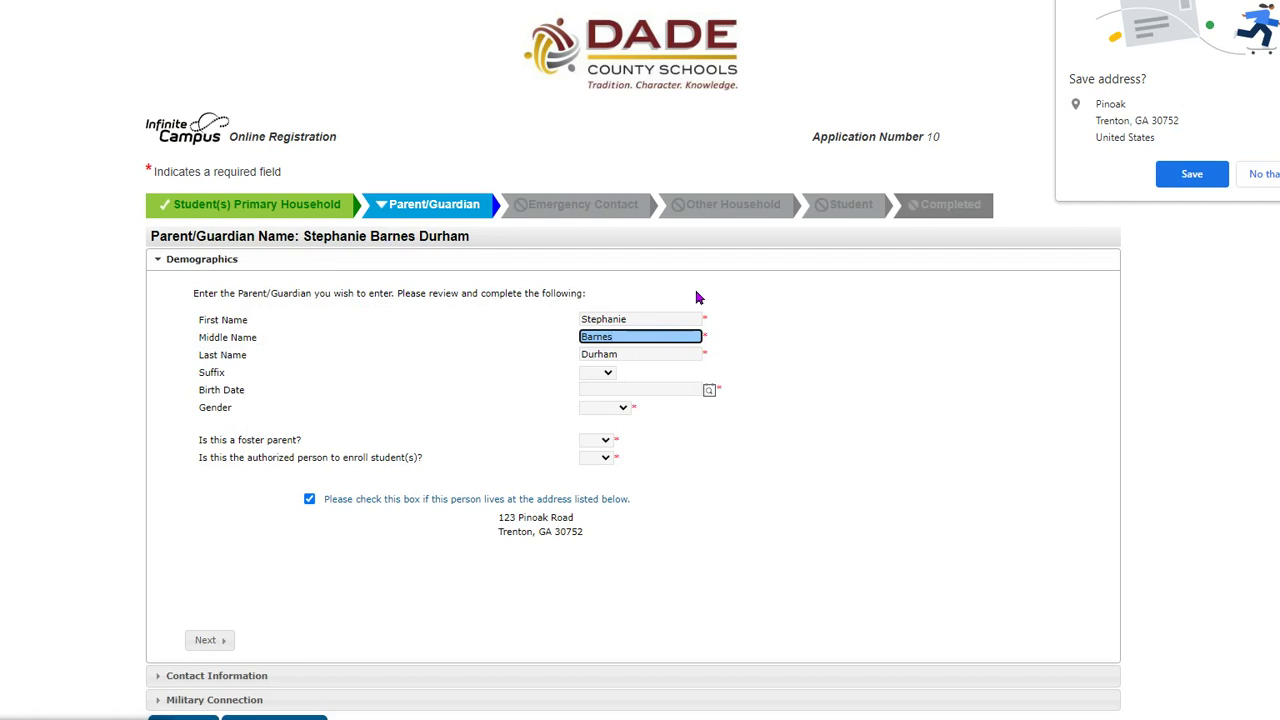
left_click(648, 389)
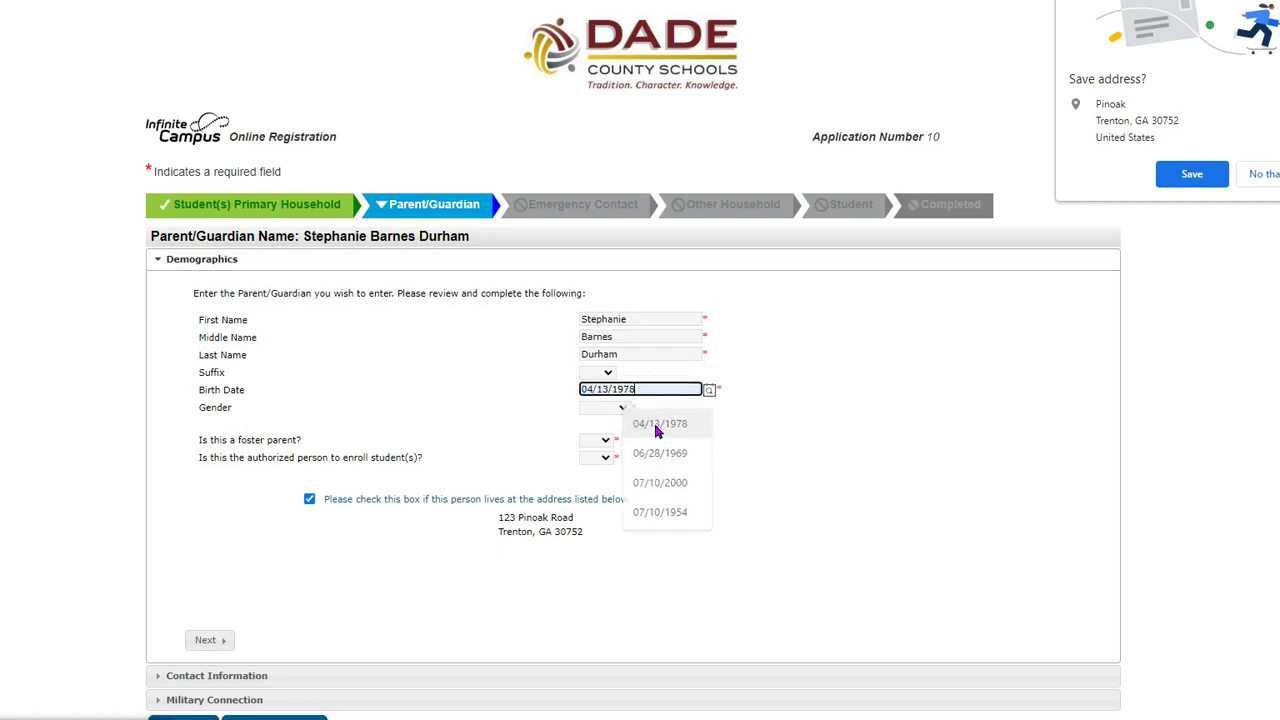
left_click(640, 423)
left_click(620, 408)
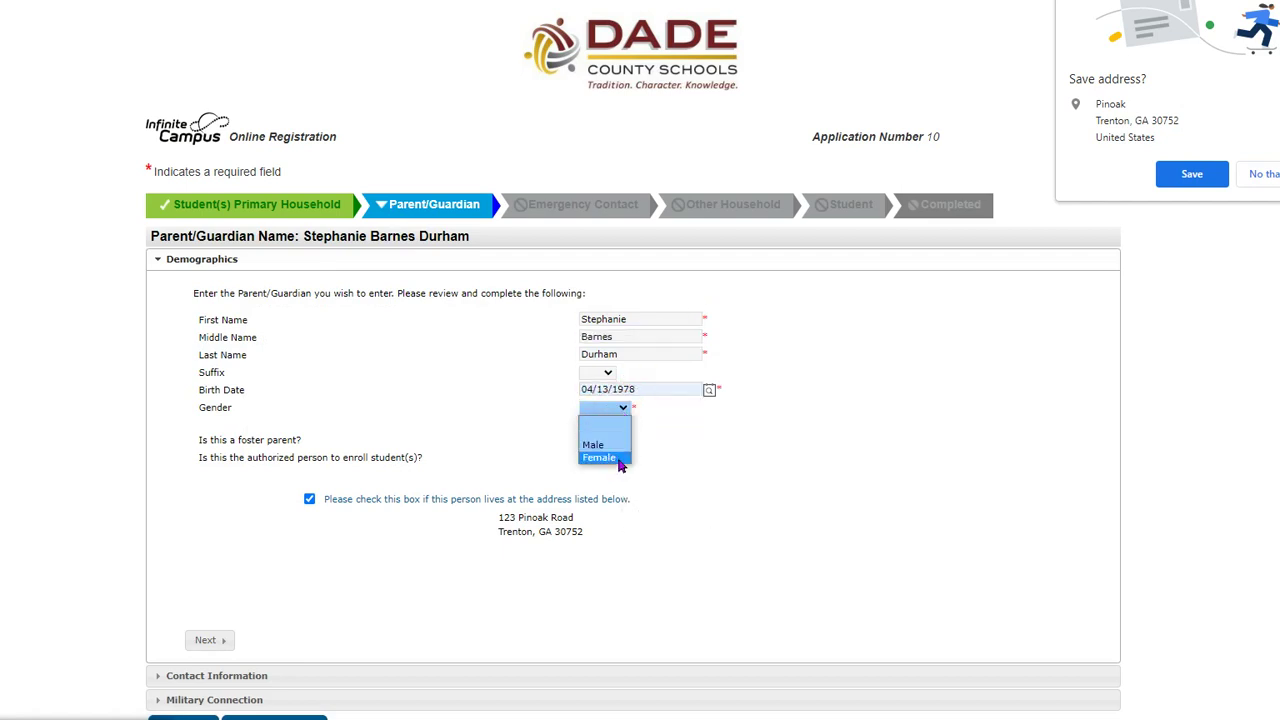
left_click(616, 455)
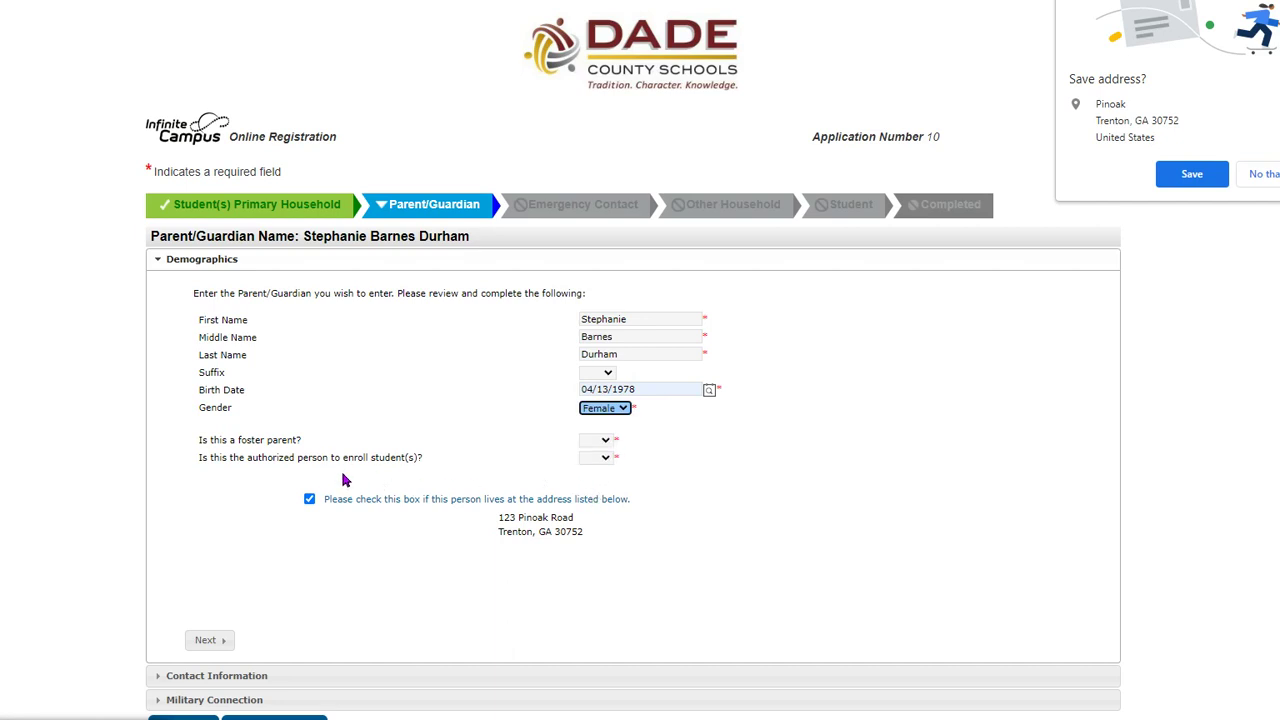
- Answer No to foster parent and Yes to authorized to enroll, then continue to Contact Information
left_click(604, 441)
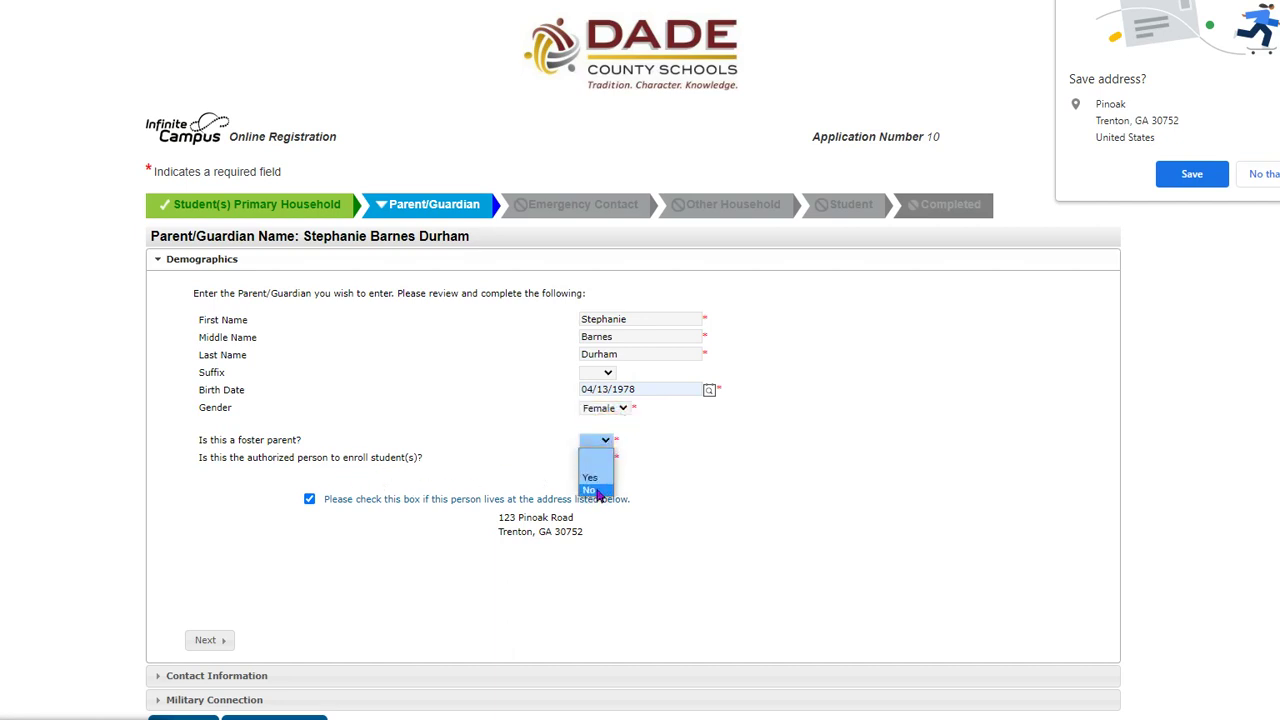
left_click(596, 487)
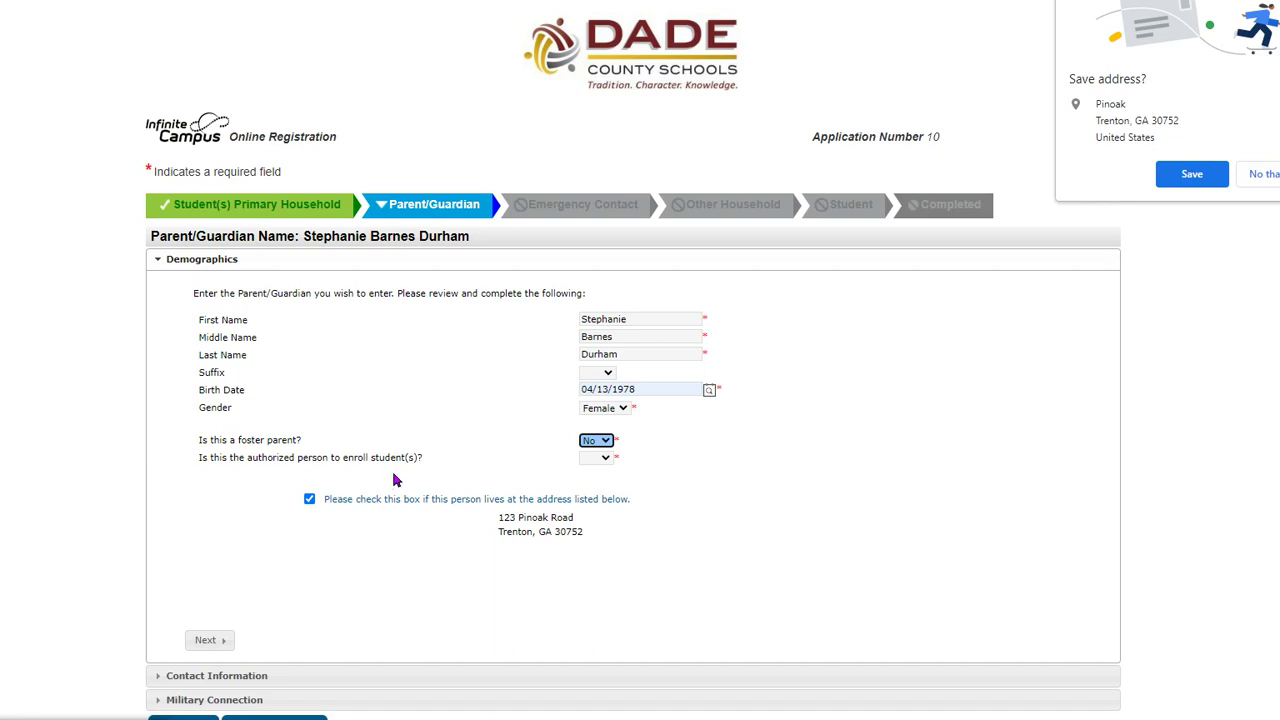
left_click(597, 457)
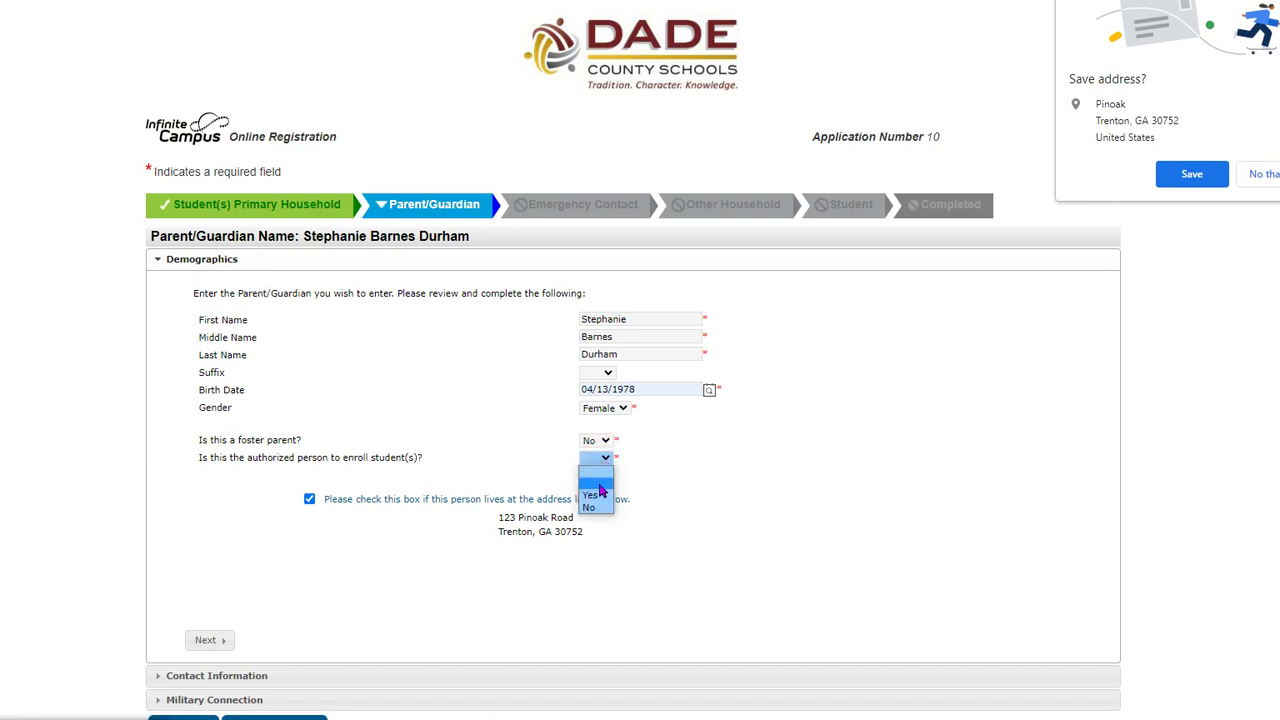
left_click(595, 497)
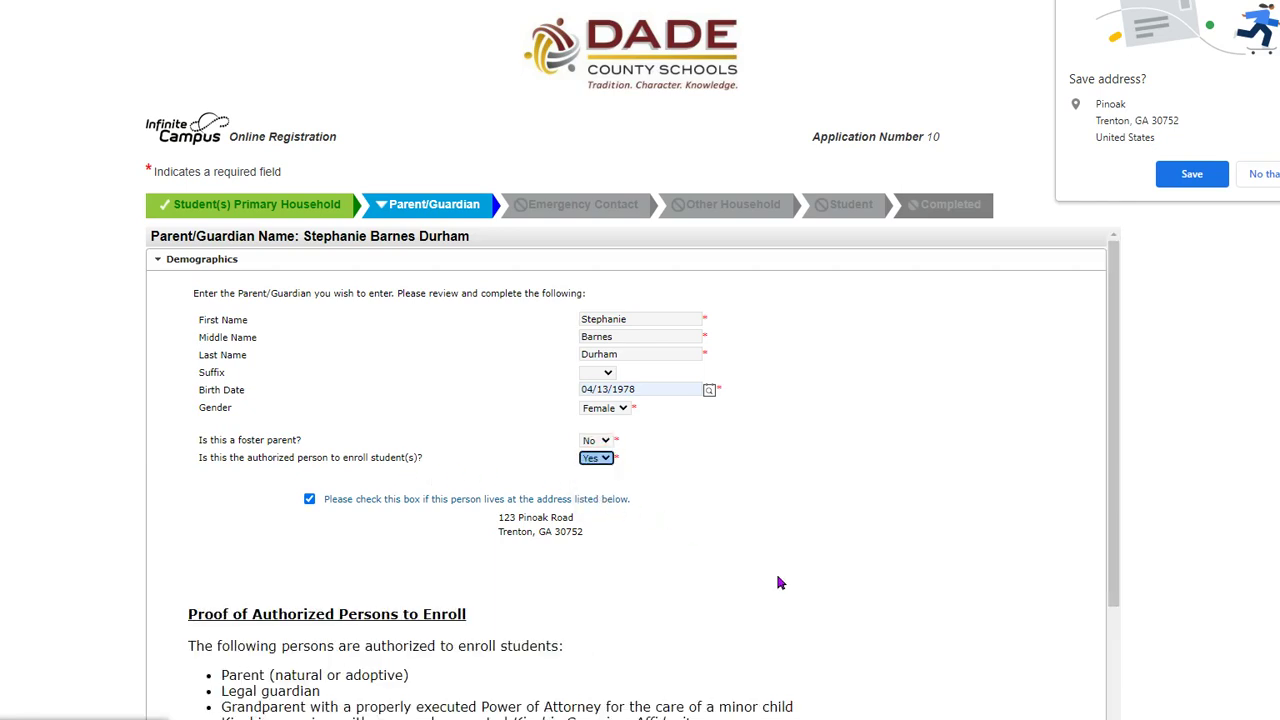
scroll(705, 603, "down", 2)
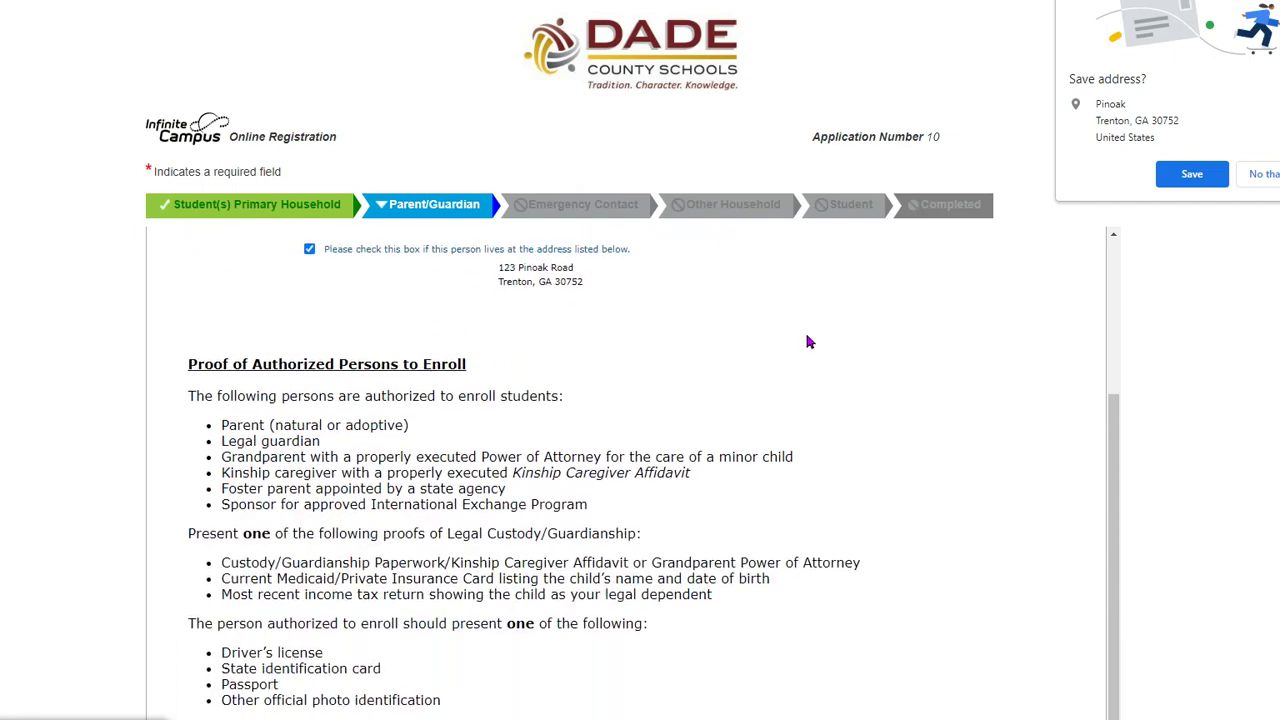
scroll(665, 416, "down", 1)
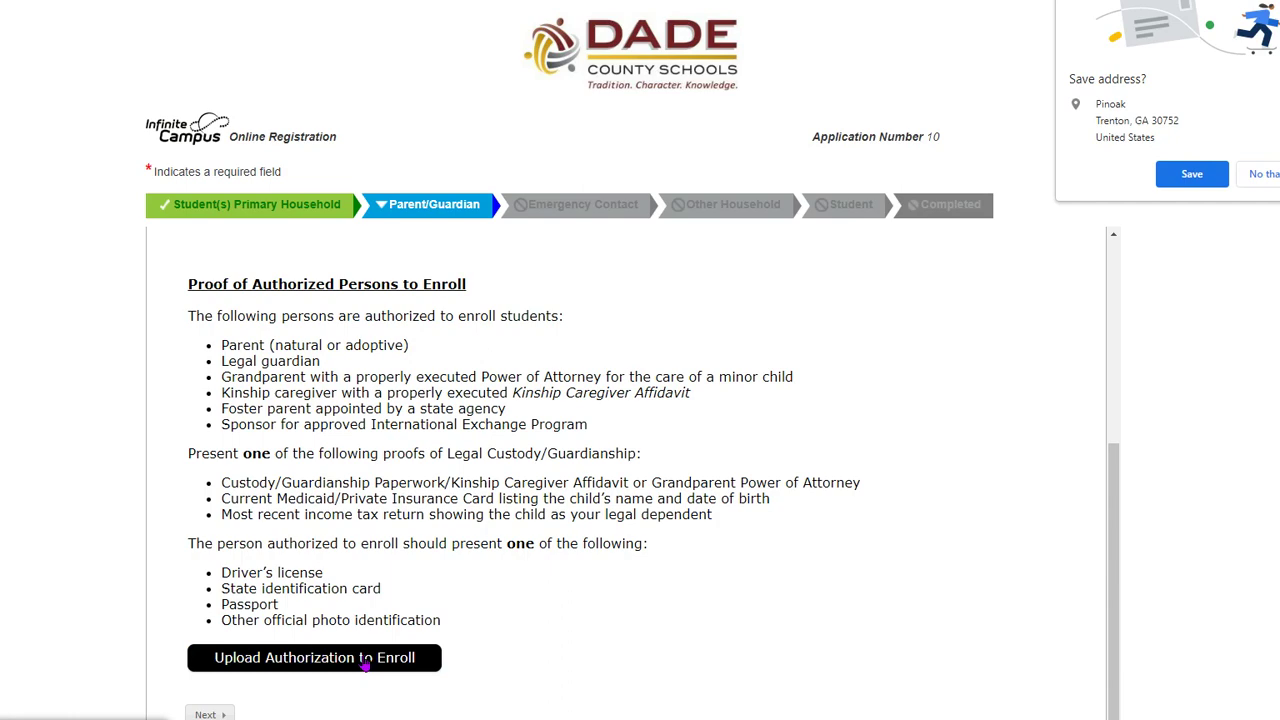
scroll(366, 667, "down", 1)
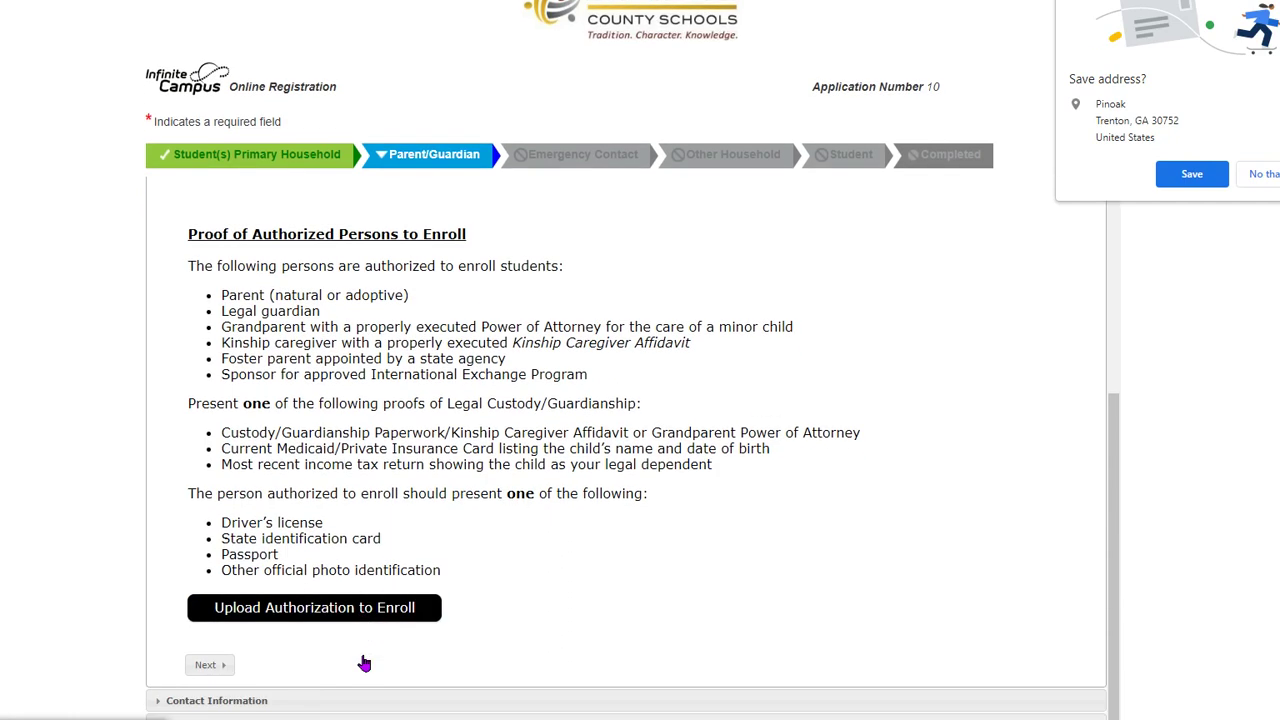
left_click(211, 665)
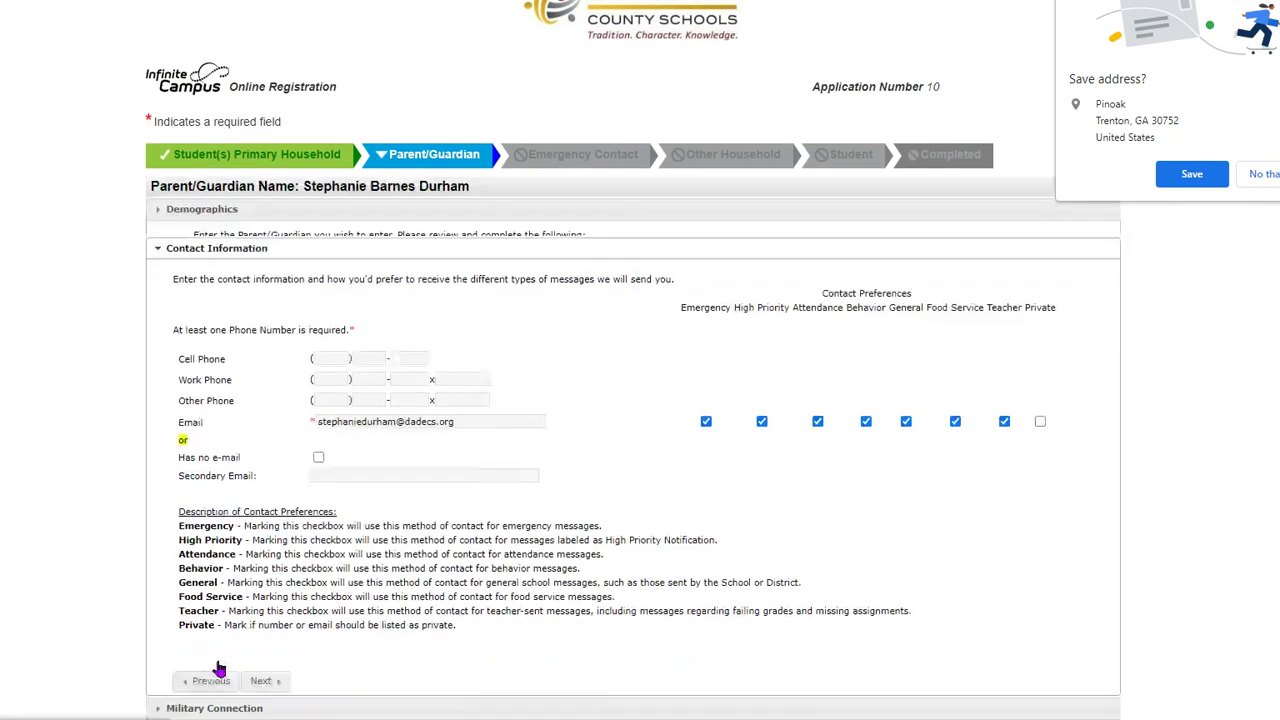
- Enter the guardian's cell phone, enable all seven text preferences, and turn off attendance and behavior voice calls
scroll(219, 418, "down", 1)
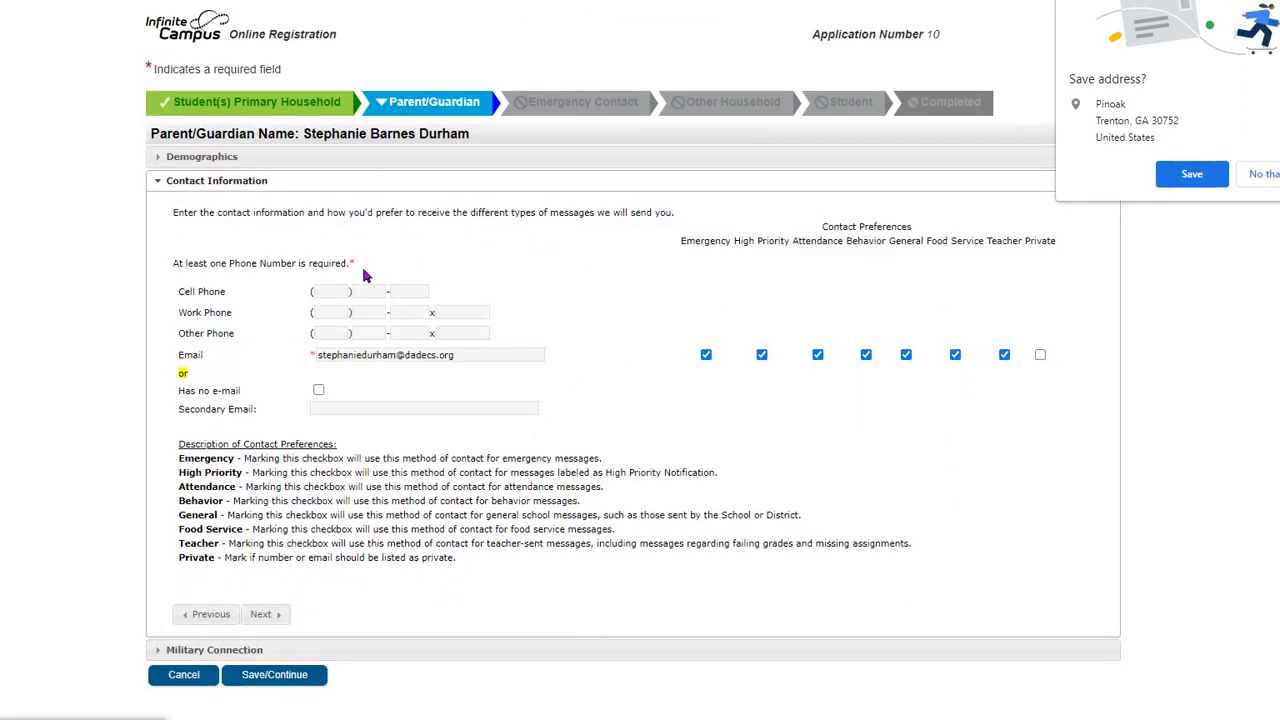
left_click(330, 291)
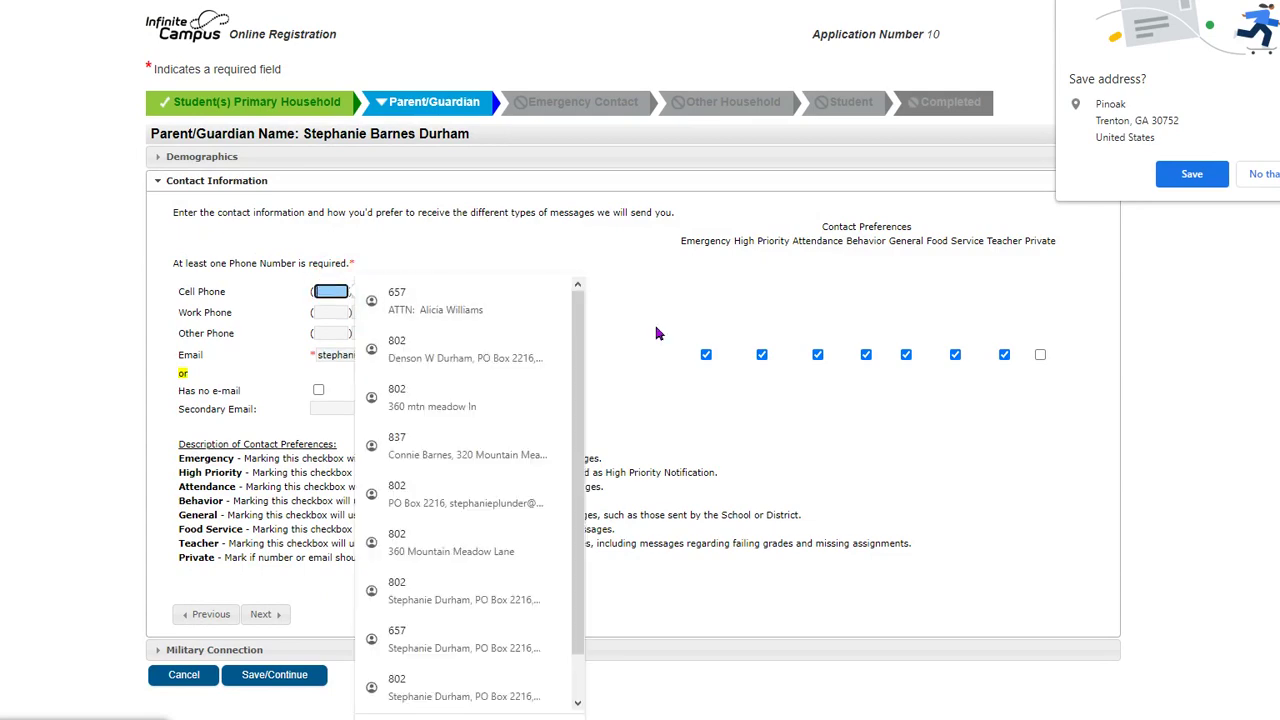
type("1111111111")
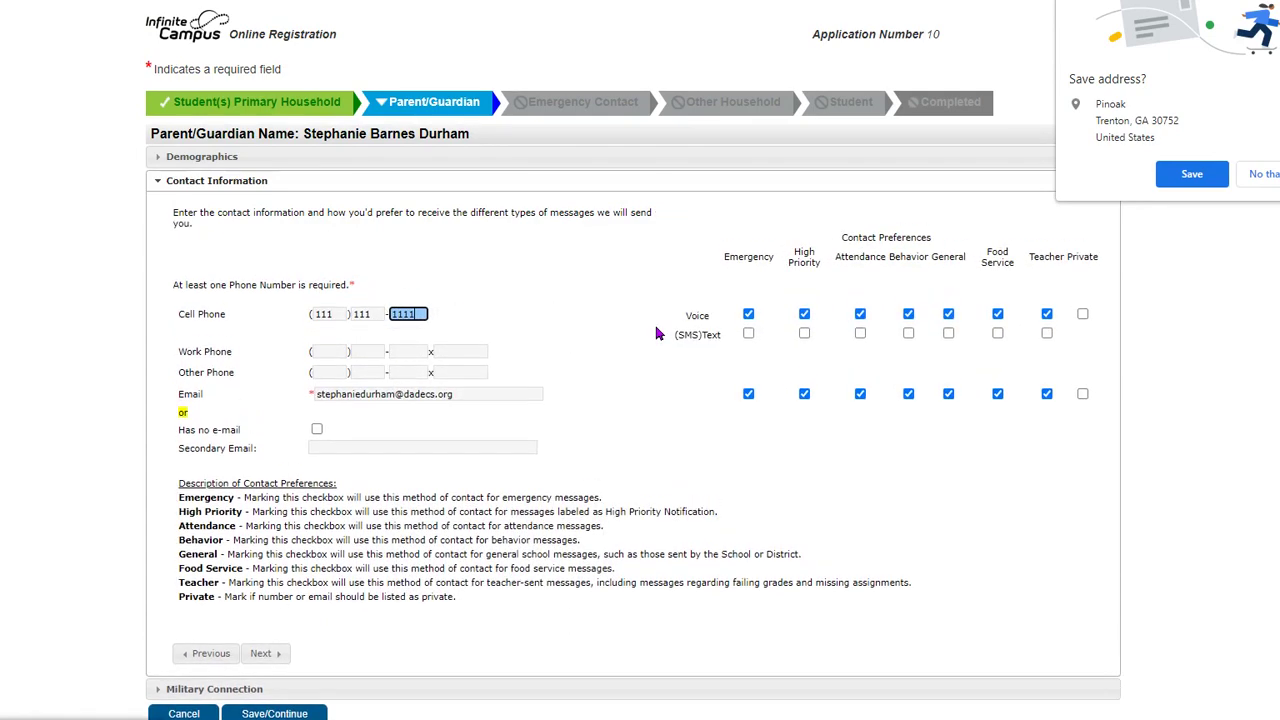
left_click(750, 335)
left_click(804, 334)
left_click(862, 336)
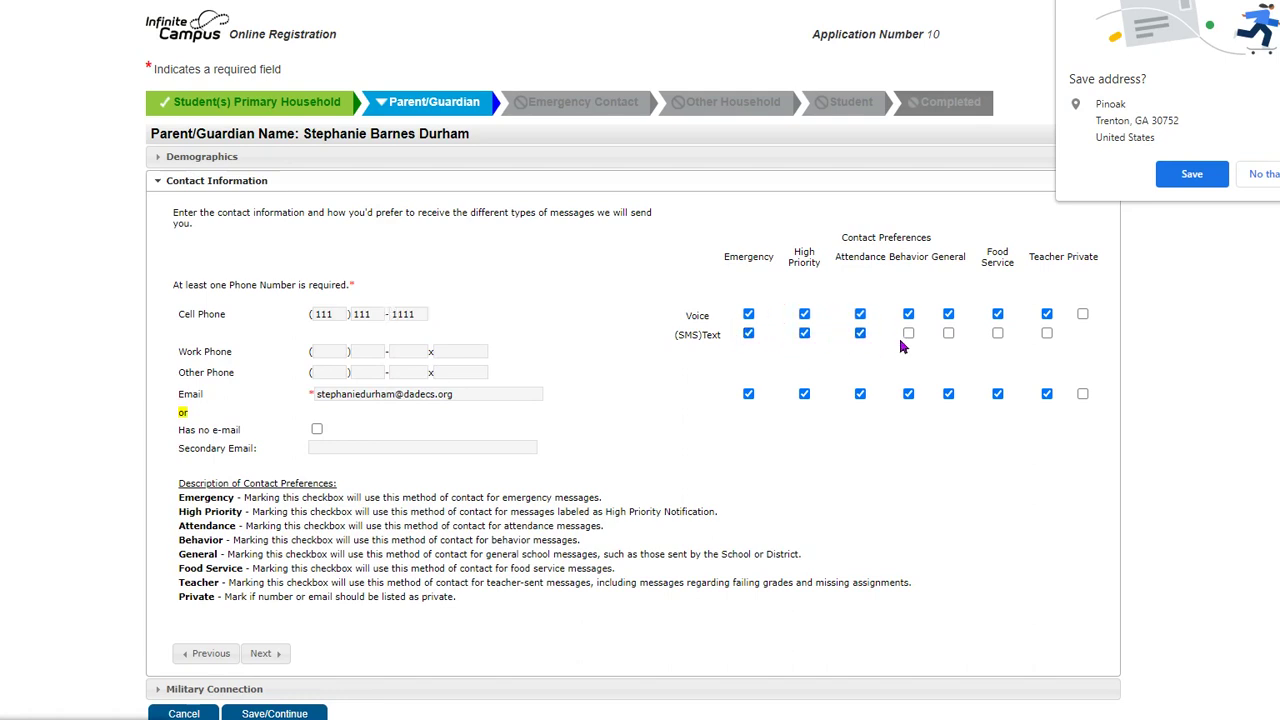
left_click(908, 334)
left_click(948, 334)
left_click(997, 334)
left_click(1046, 334)
left_click(860, 315)
left_click(908, 316)
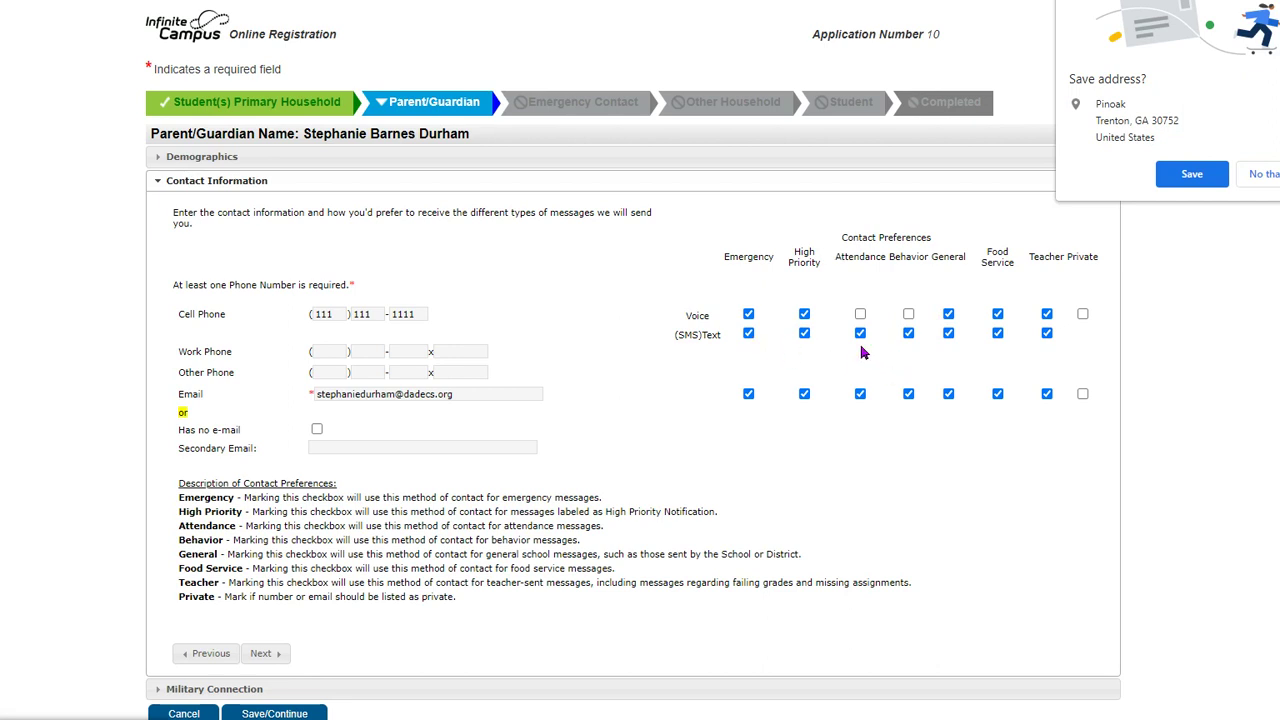
- Fill in the work phone number from suggestions, leave secondary email blank, and continue to Military Connection
left_click(310, 352)
left_click(320, 352)
key("Down")
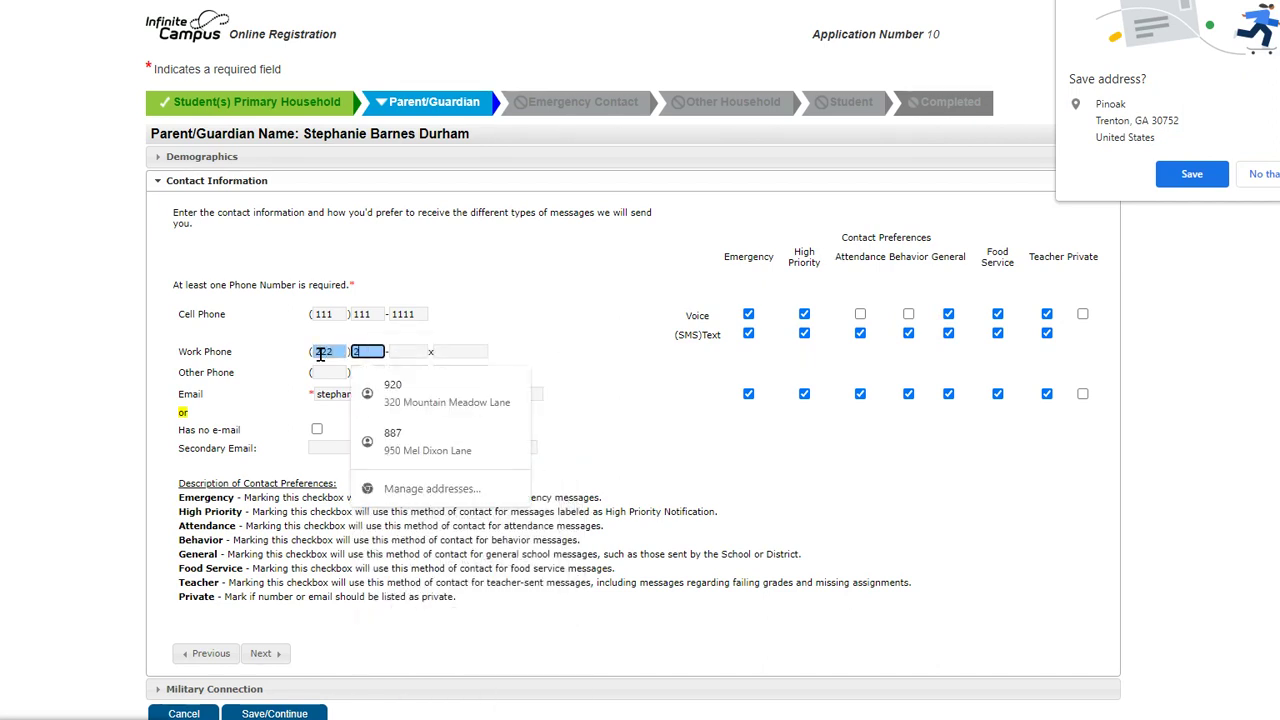
key("Return")
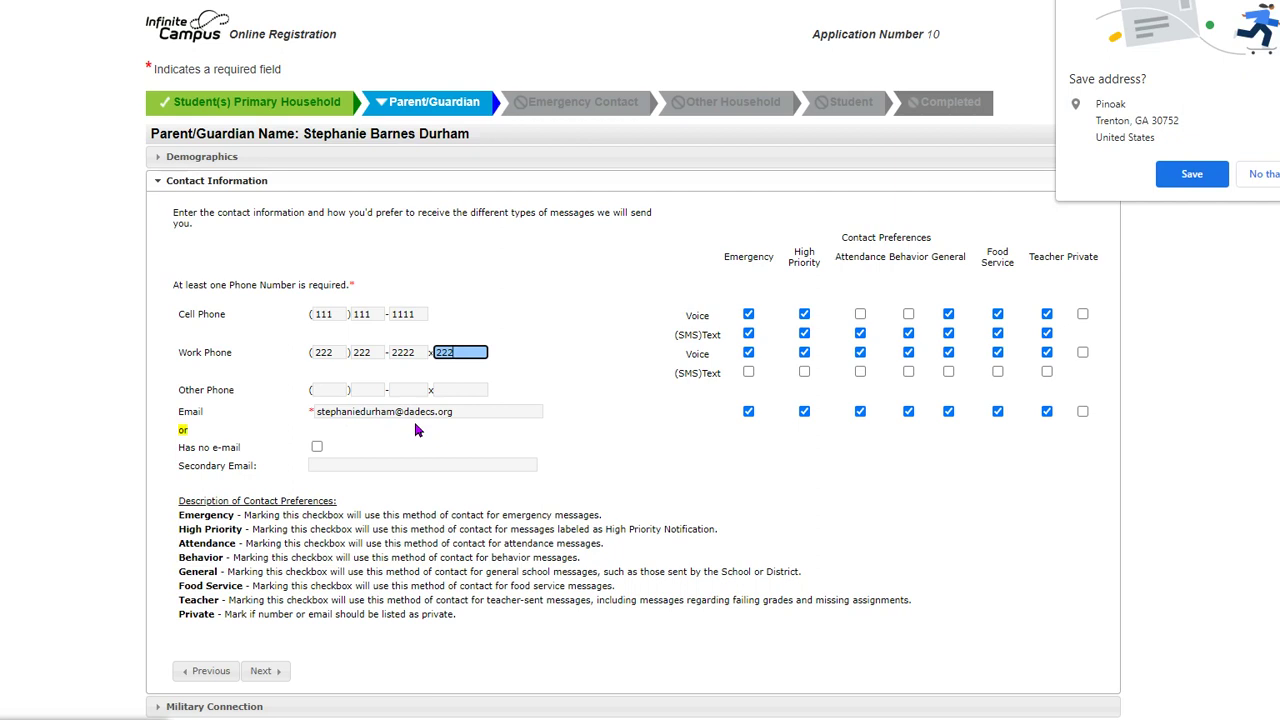
left_click(318, 467)
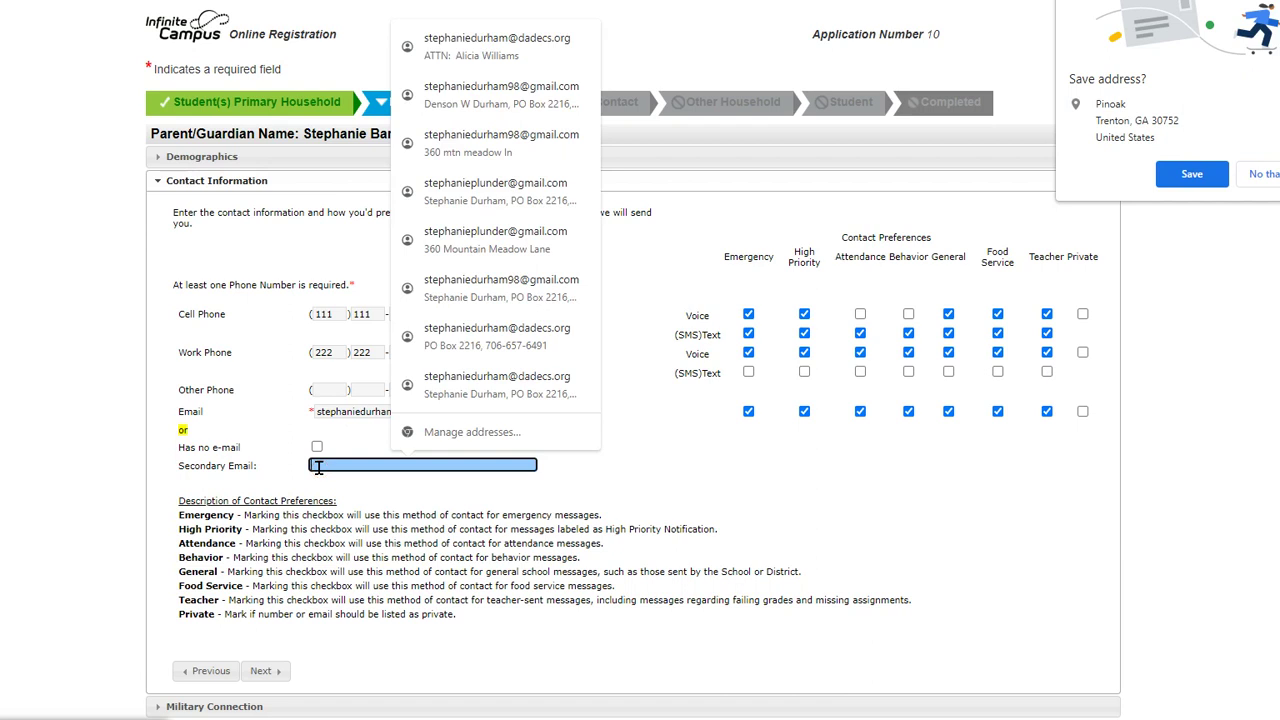
left_click(680, 453)
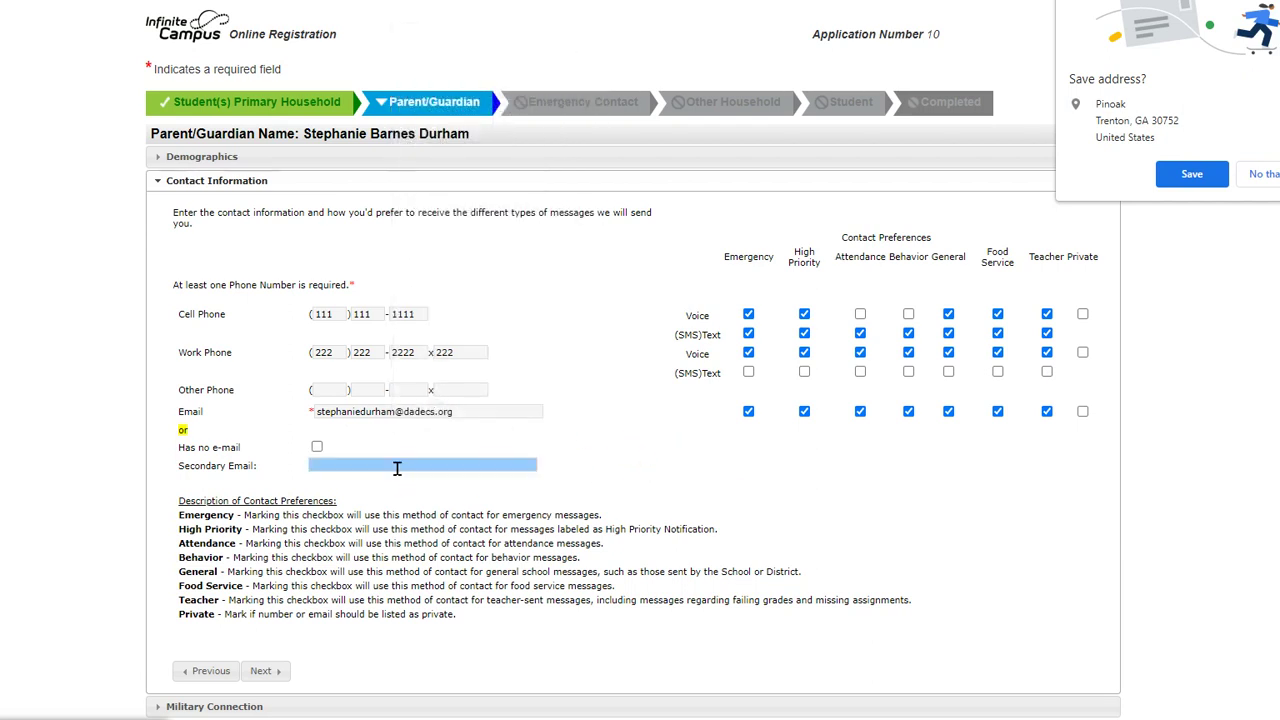
left_click(270, 669)
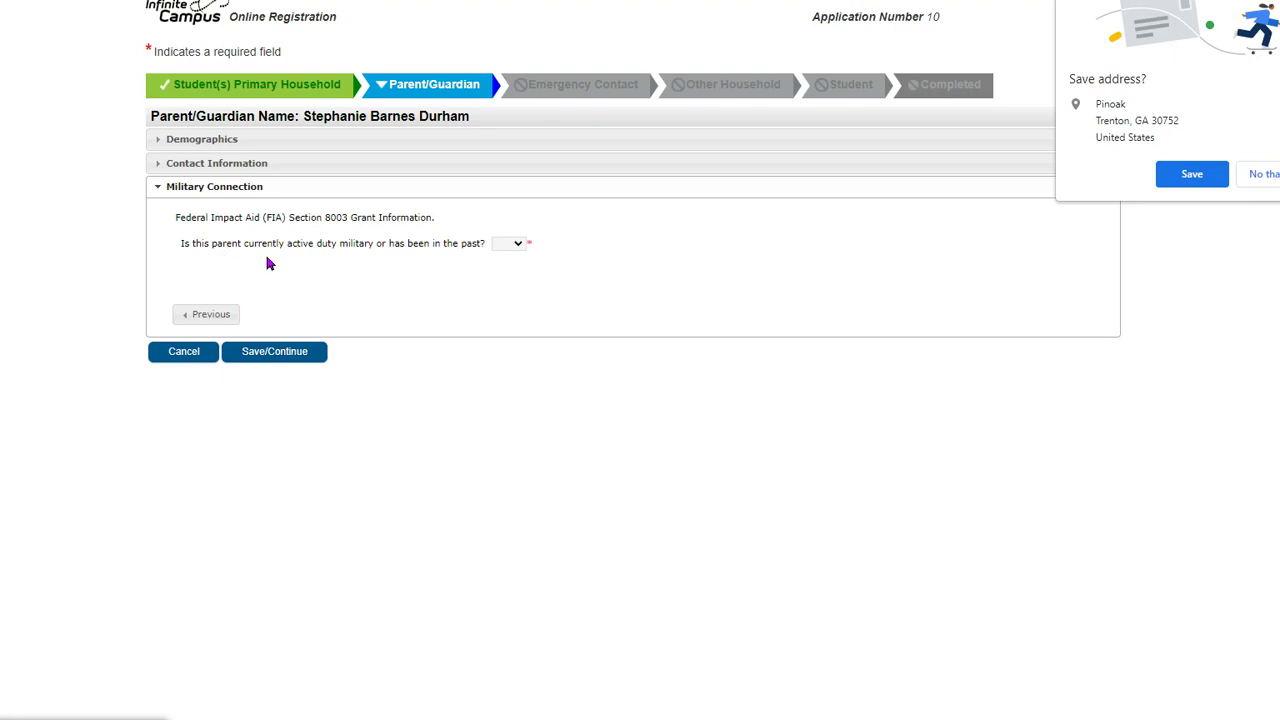
- Answer No to military service and save the first guardian as completed
left_click(508, 243)
left_click(503, 297)
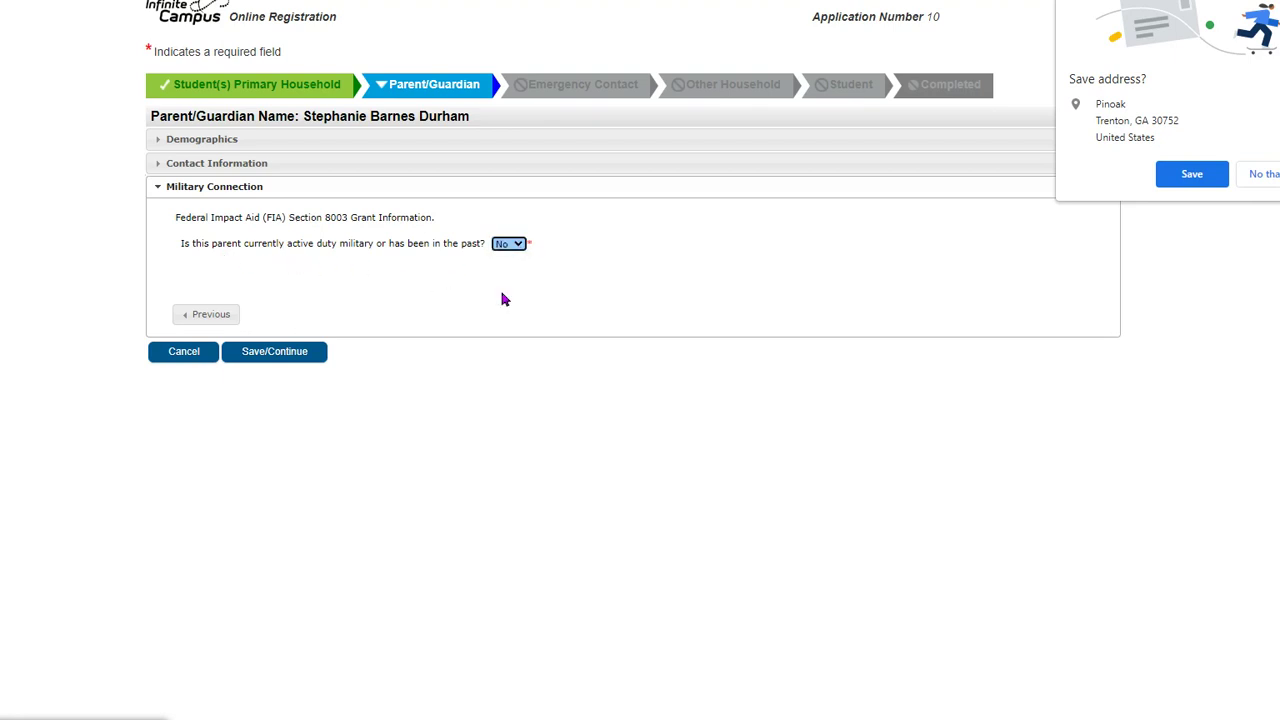
left_click(274, 362)
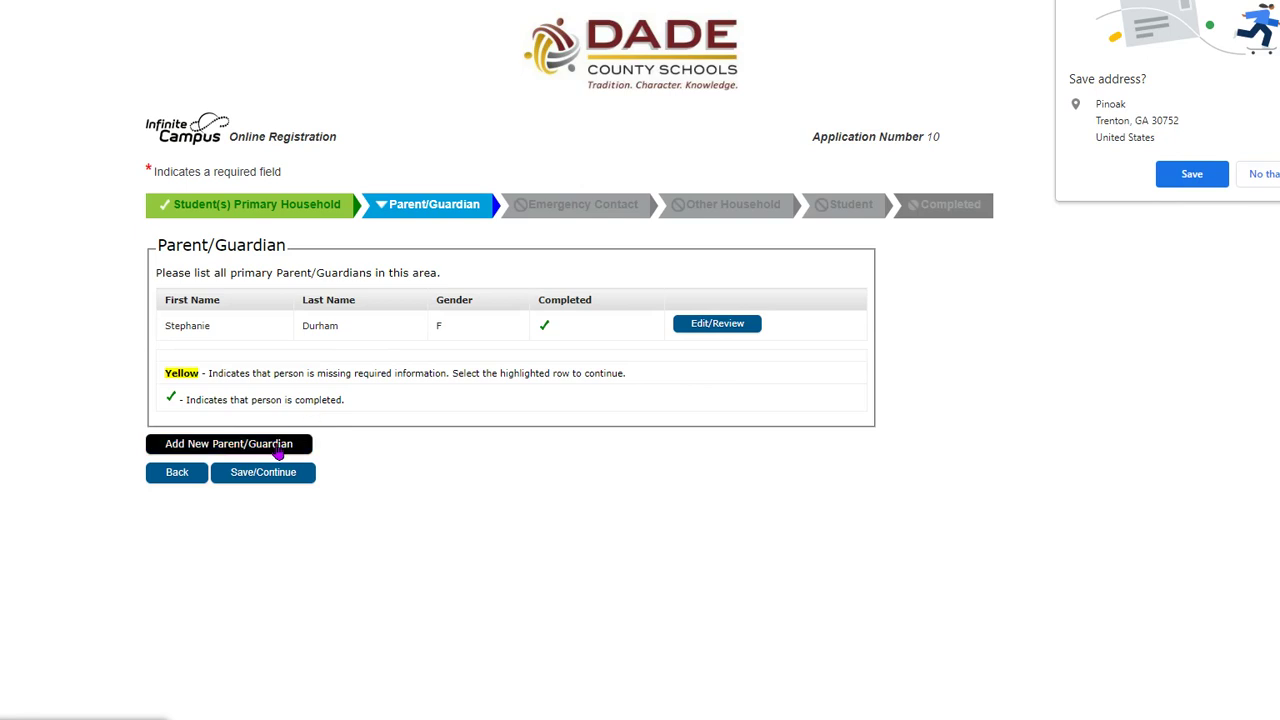
- Add a second parent/guardian and enter his first, middle and last name, correcting the first name
left_click(247, 442)
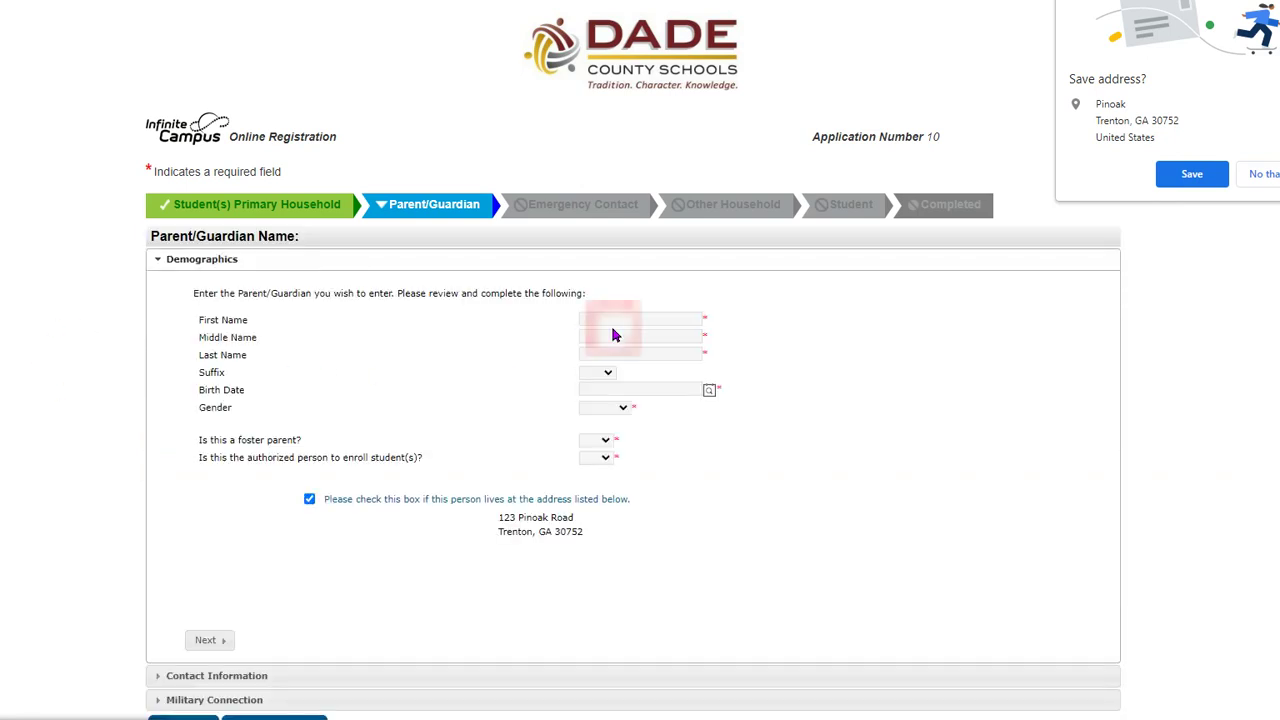
left_click(616, 317)
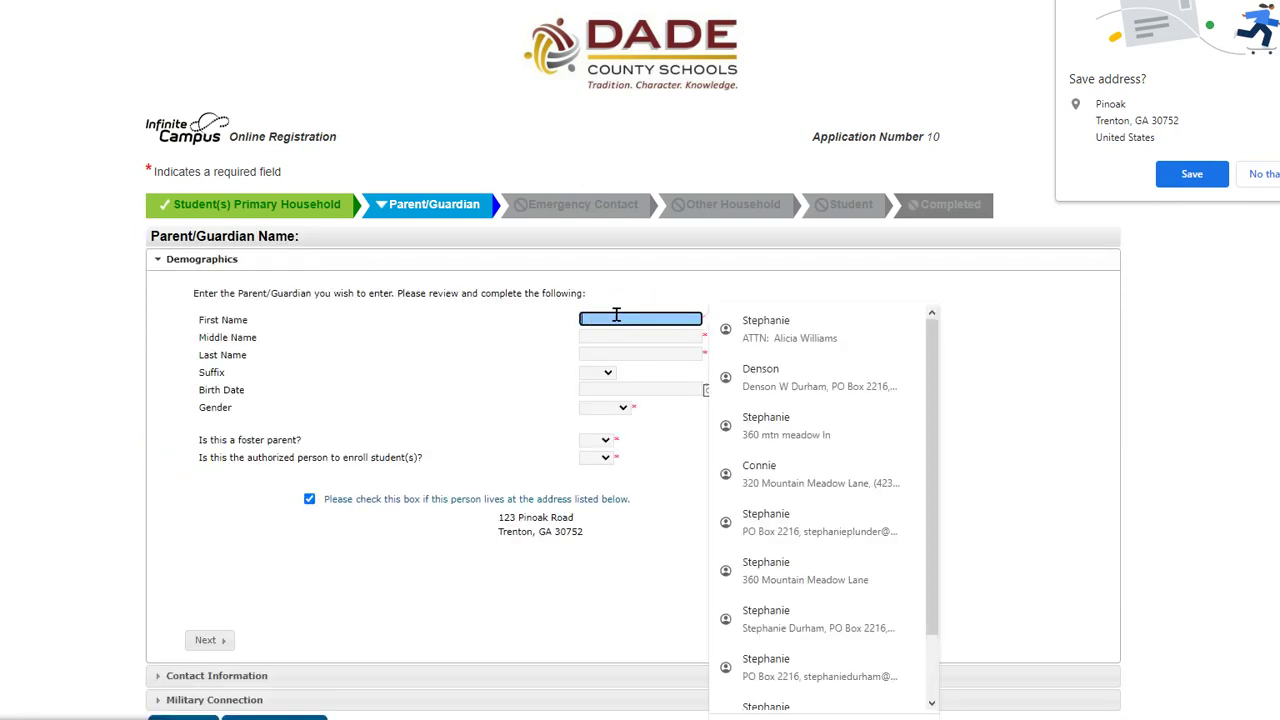
type("Buddy")
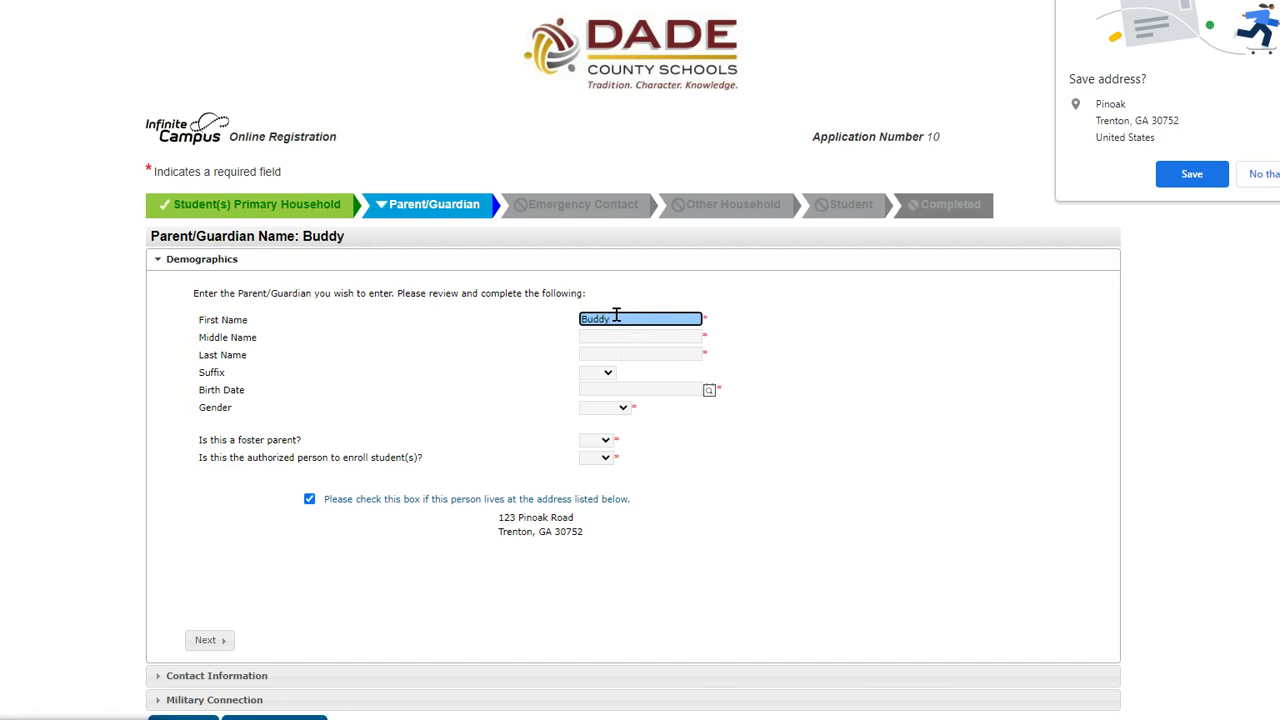
key("Tab")
double_click(616, 315)
key("BackSpace")
key("Tab")
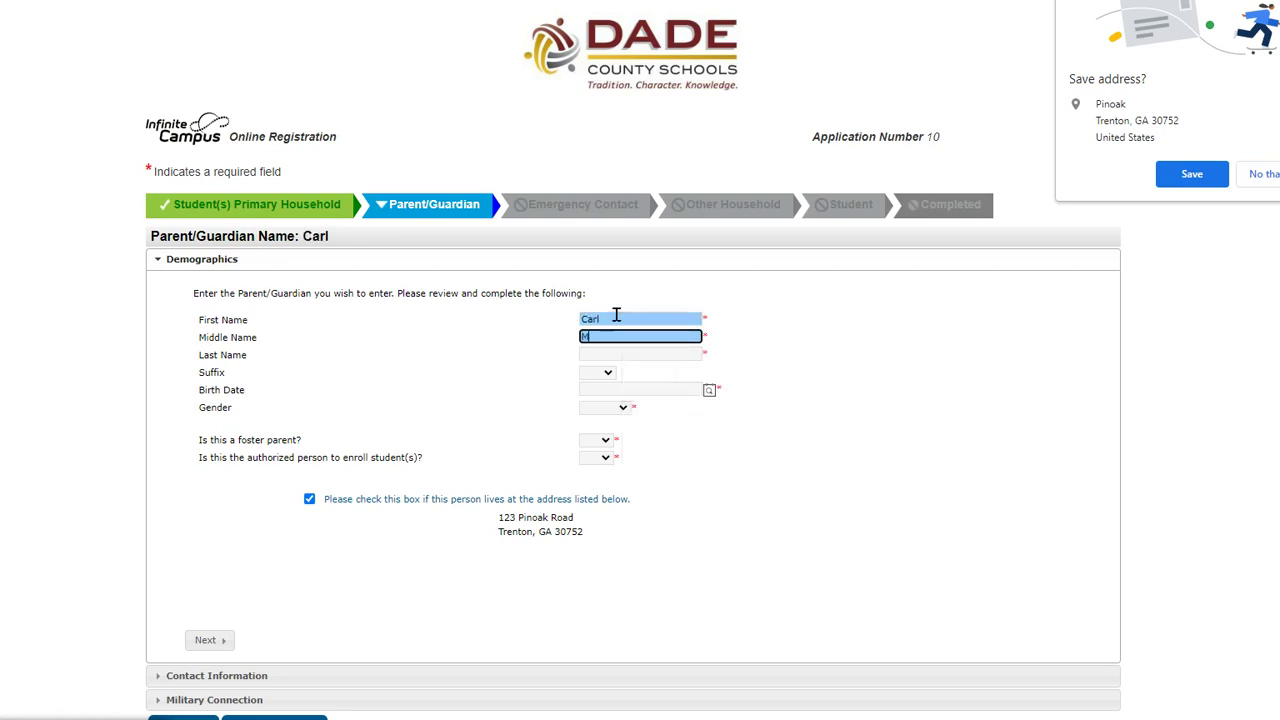
key("Tab")
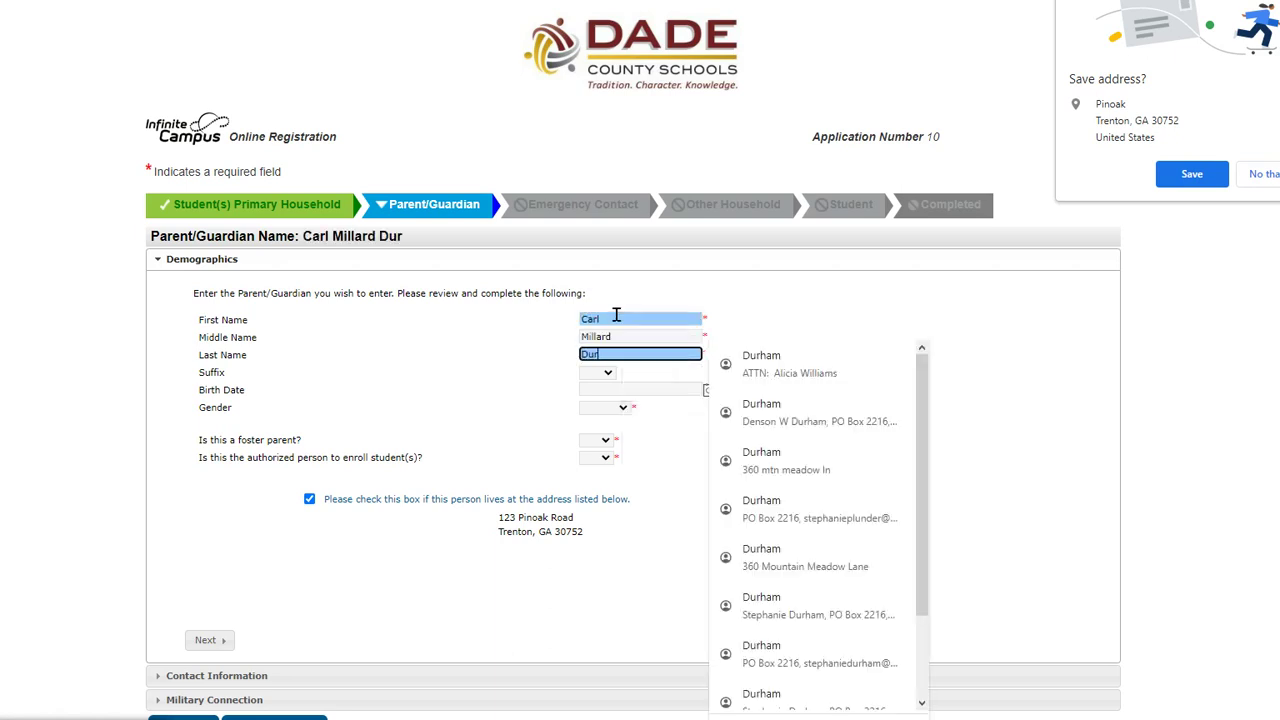
left_click(663, 428)
double_click(596, 355)
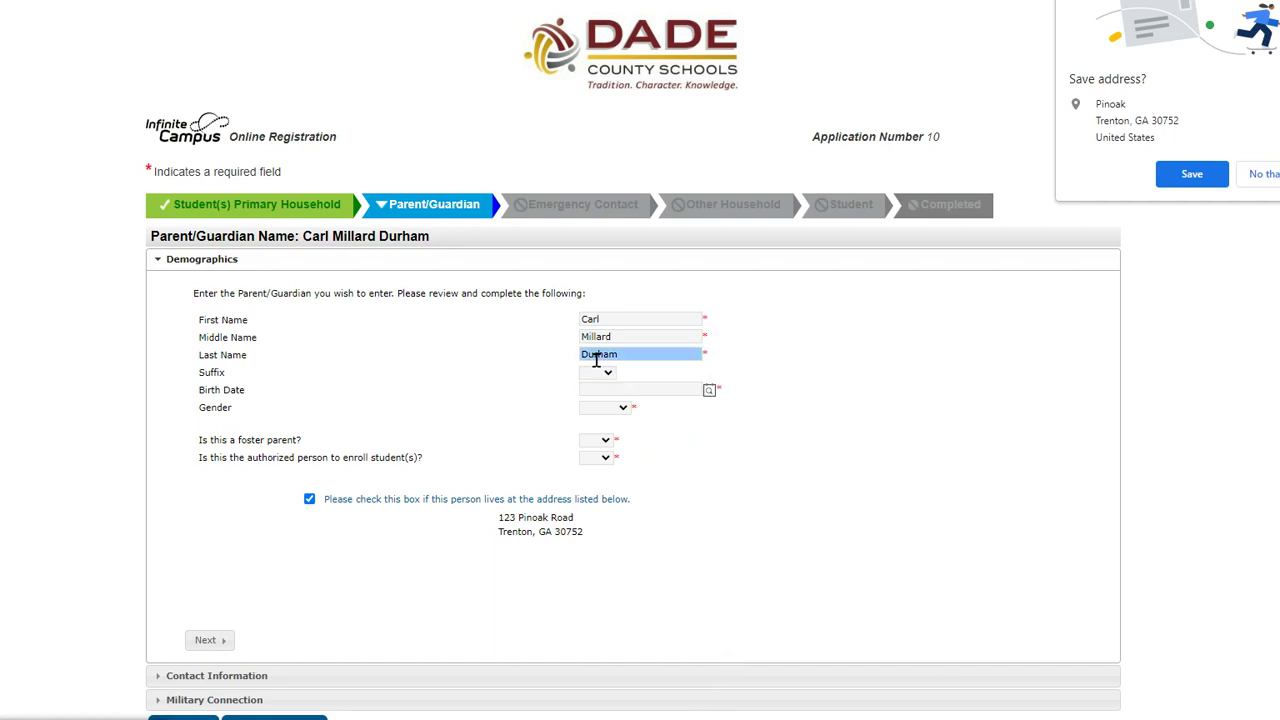
left_click(600, 372)
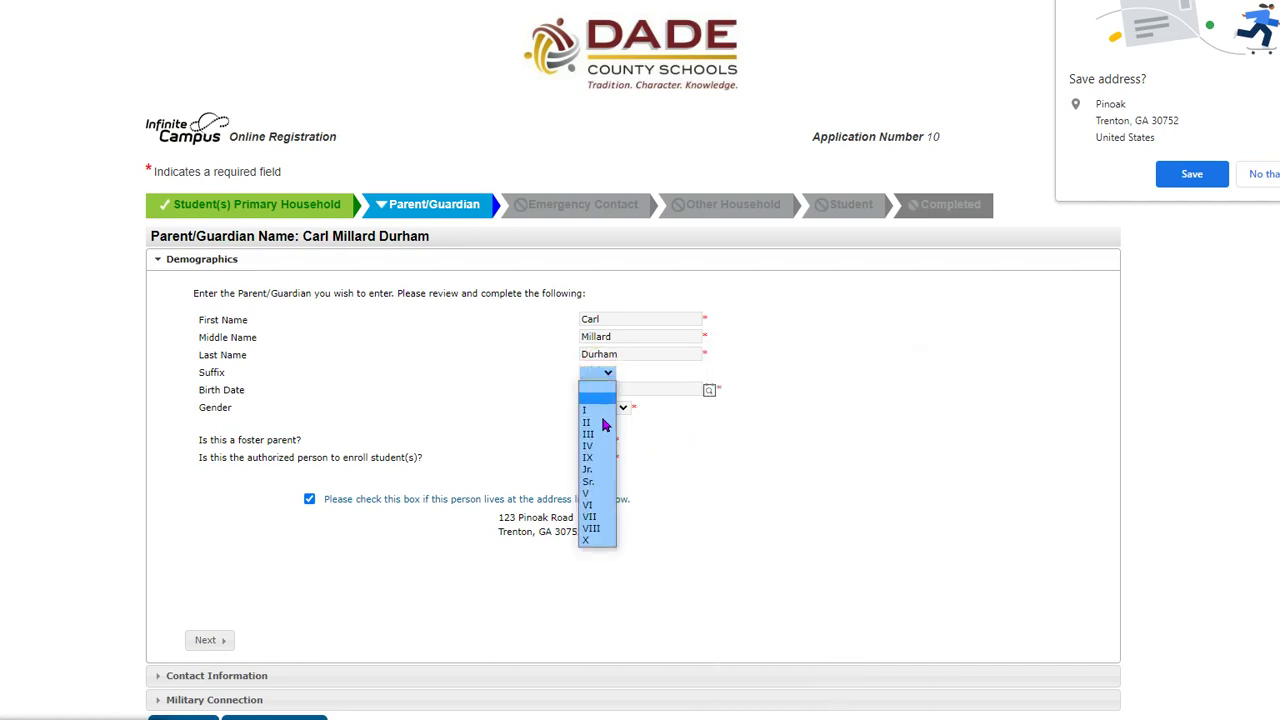
left_click(590, 469)
left_click(710, 391)
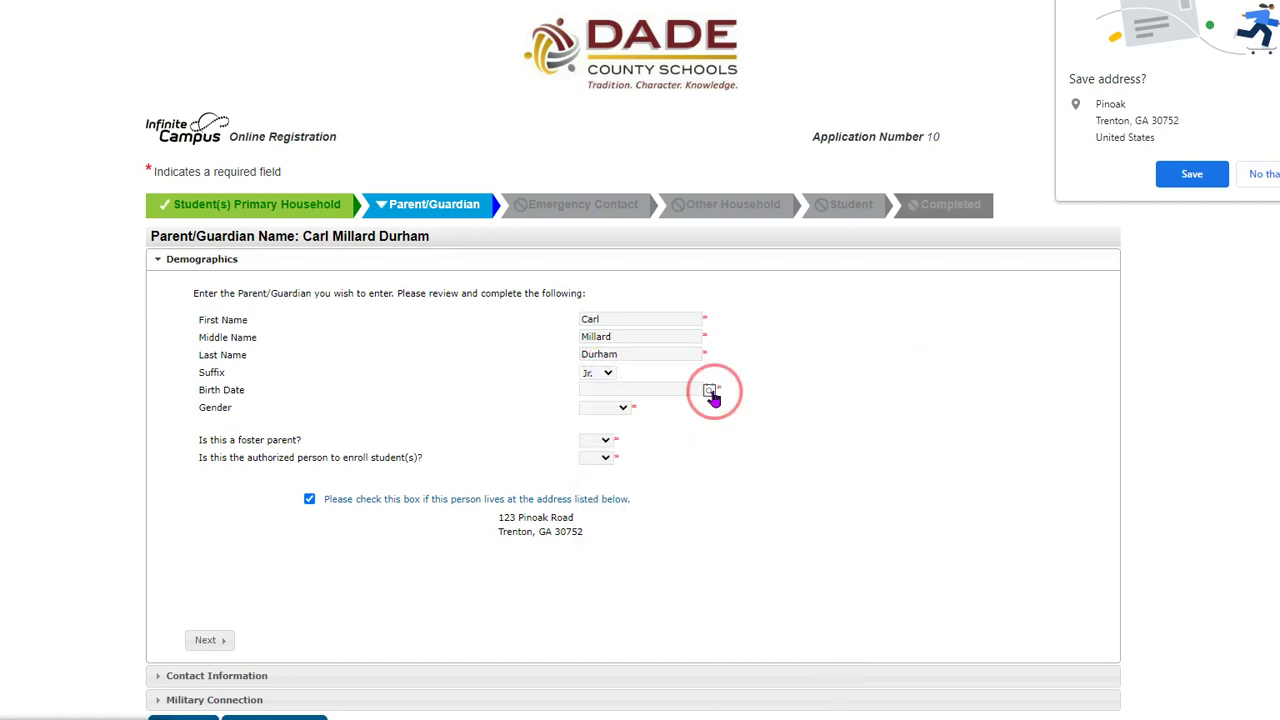
left_click(682, 386)
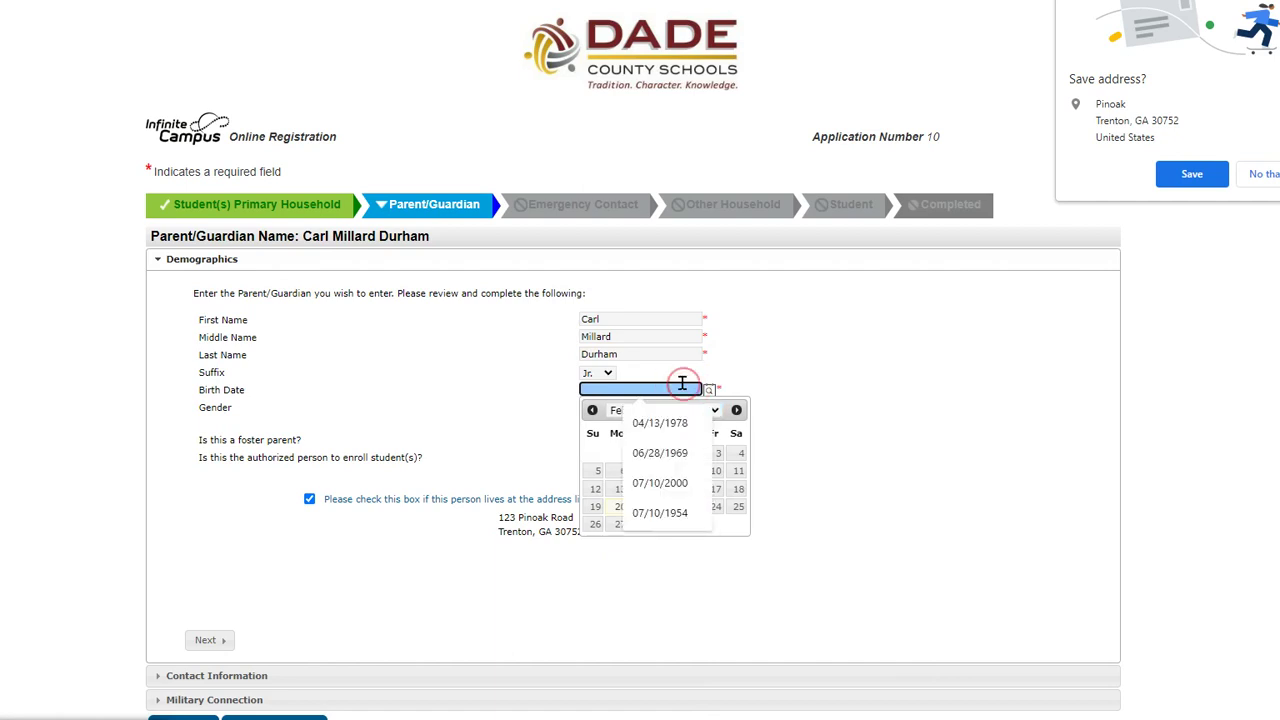
left_click(660, 453)
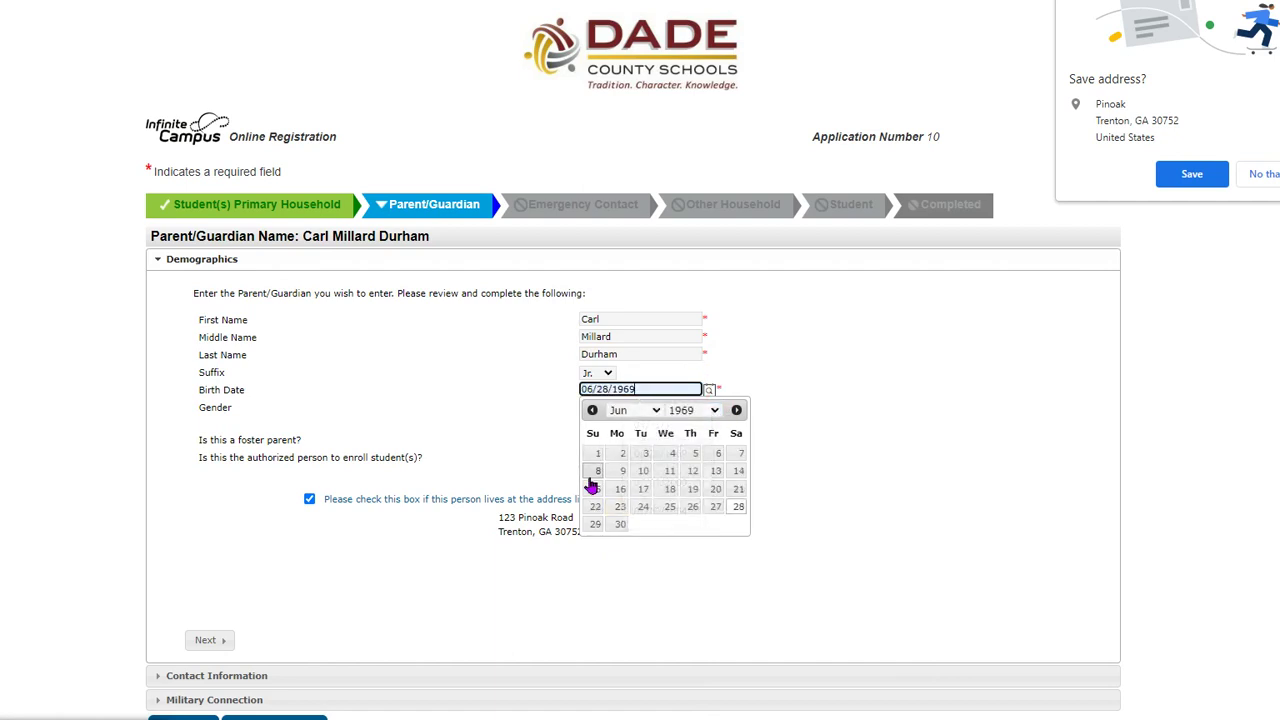
left_click(517, 400)
left_click(624, 410)
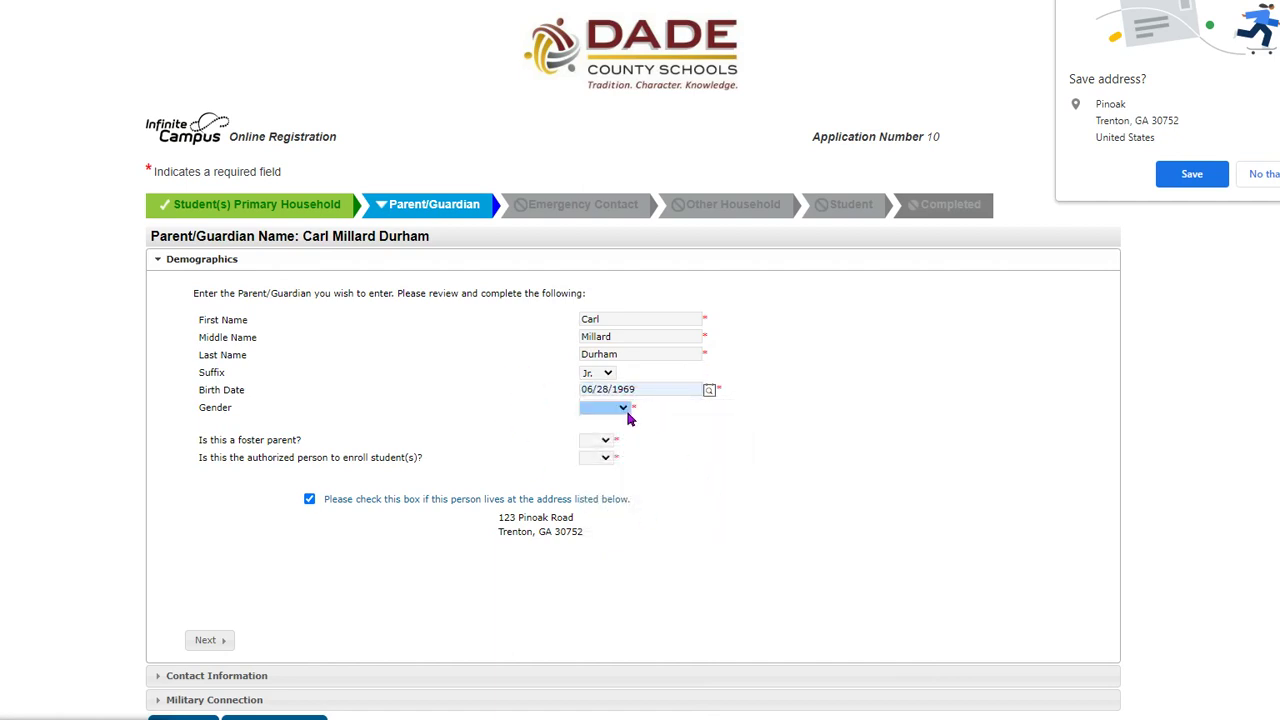
left_click(622, 410)
left_click(605, 430)
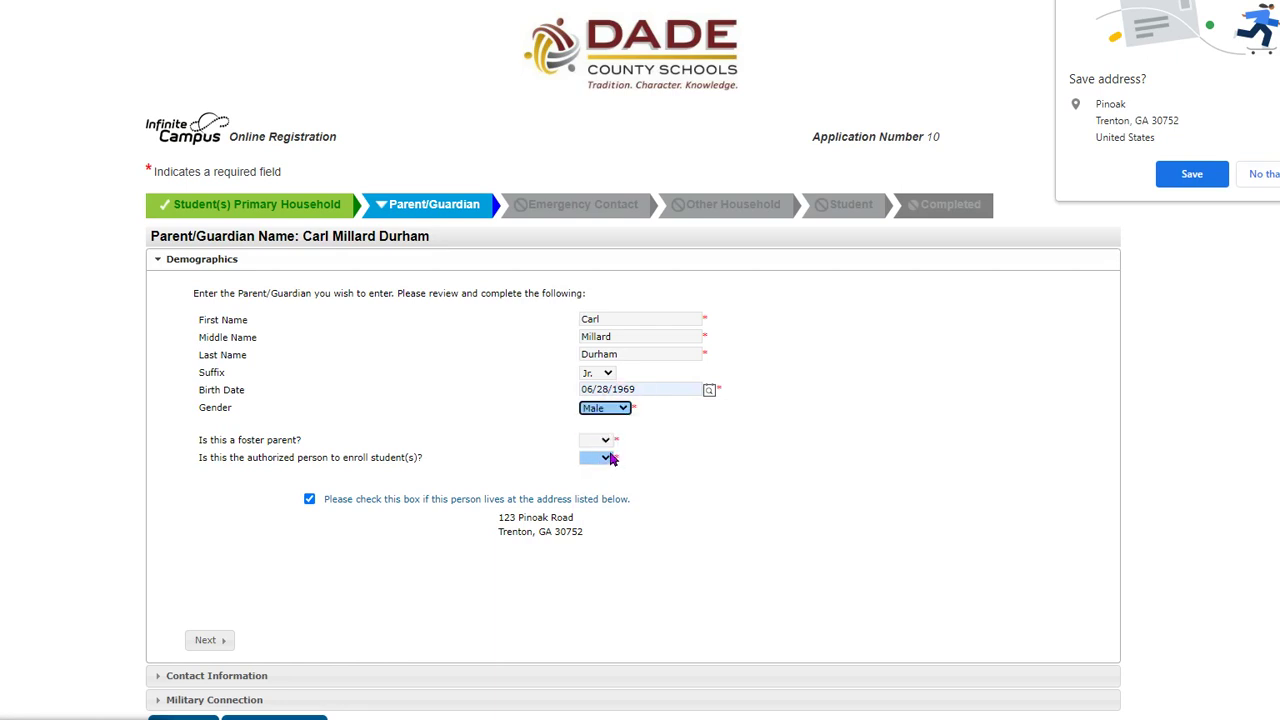
- Answer No to foster parent and No to authorized to enroll, then continue
left_click(606, 443)
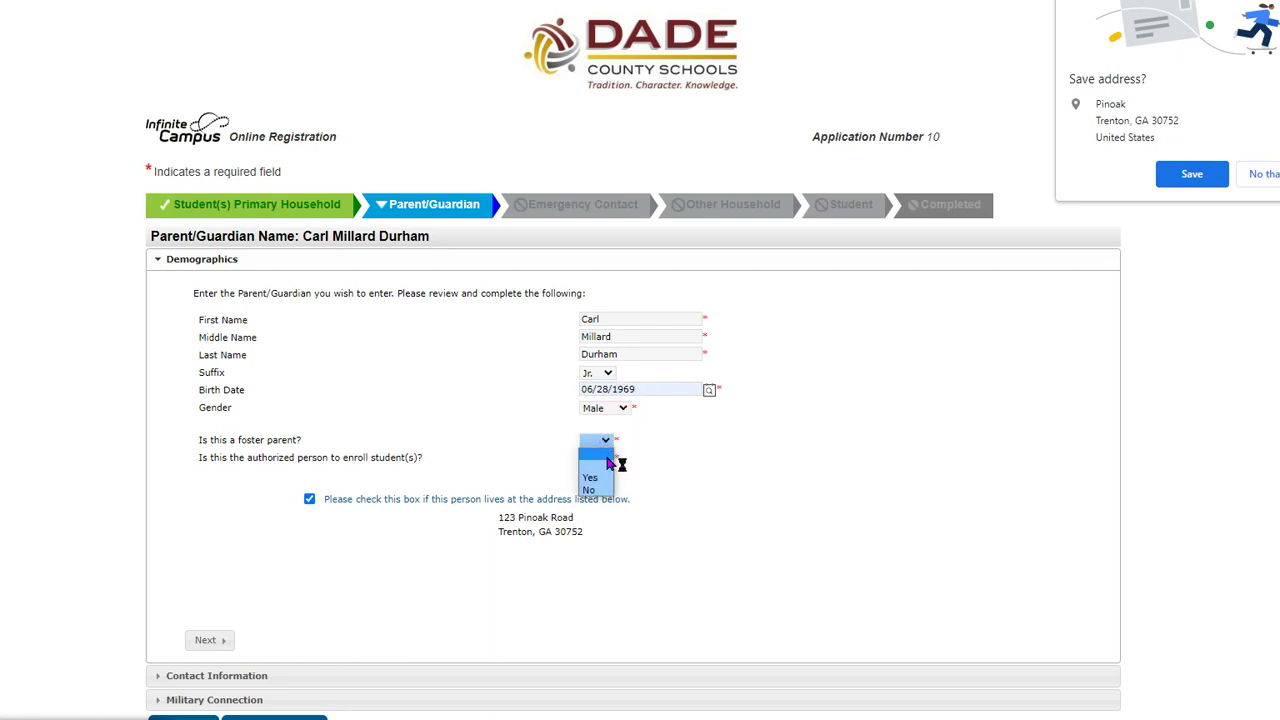
left_click(600, 488)
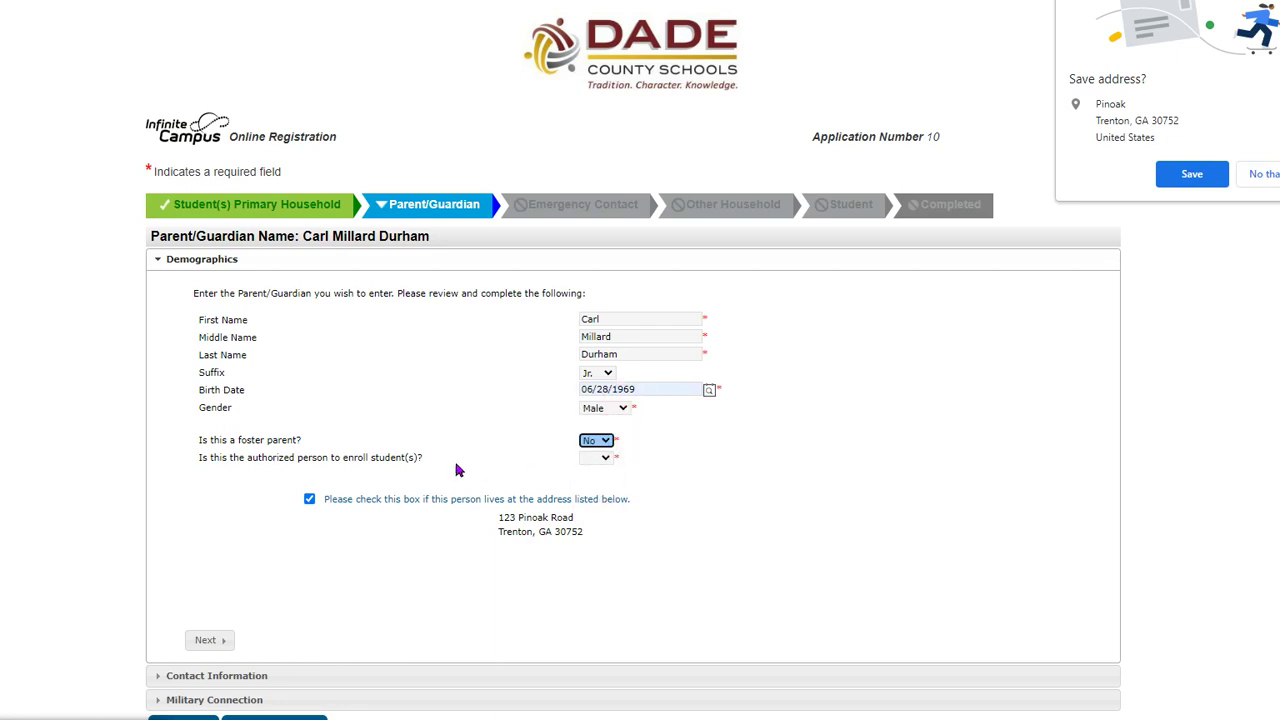
left_click(604, 458)
left_click(597, 497)
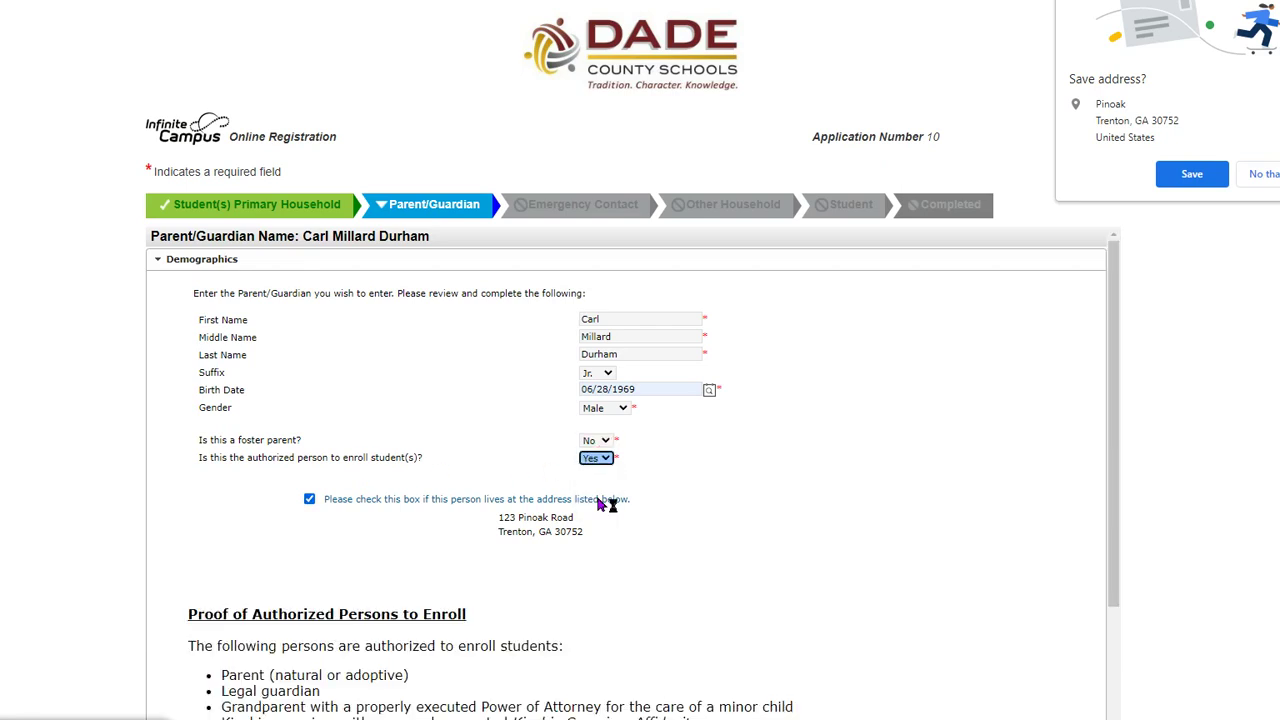
left_click(604, 459)
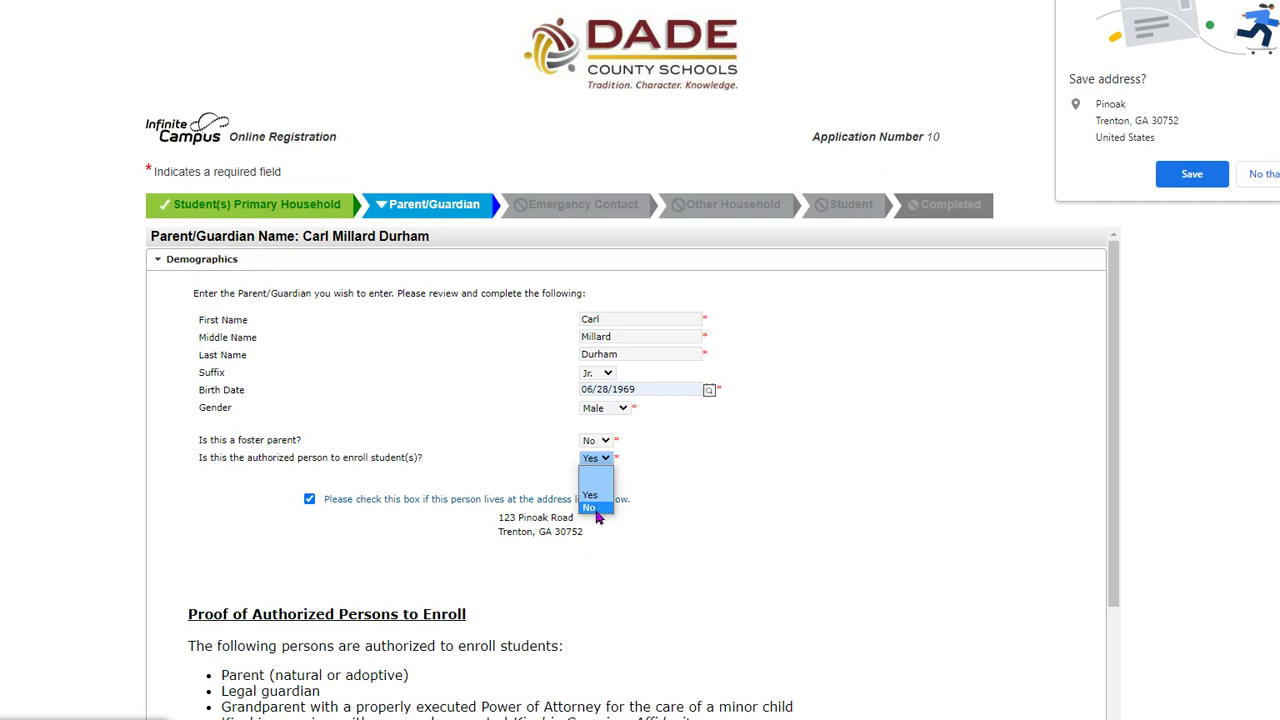
left_click(594, 508)
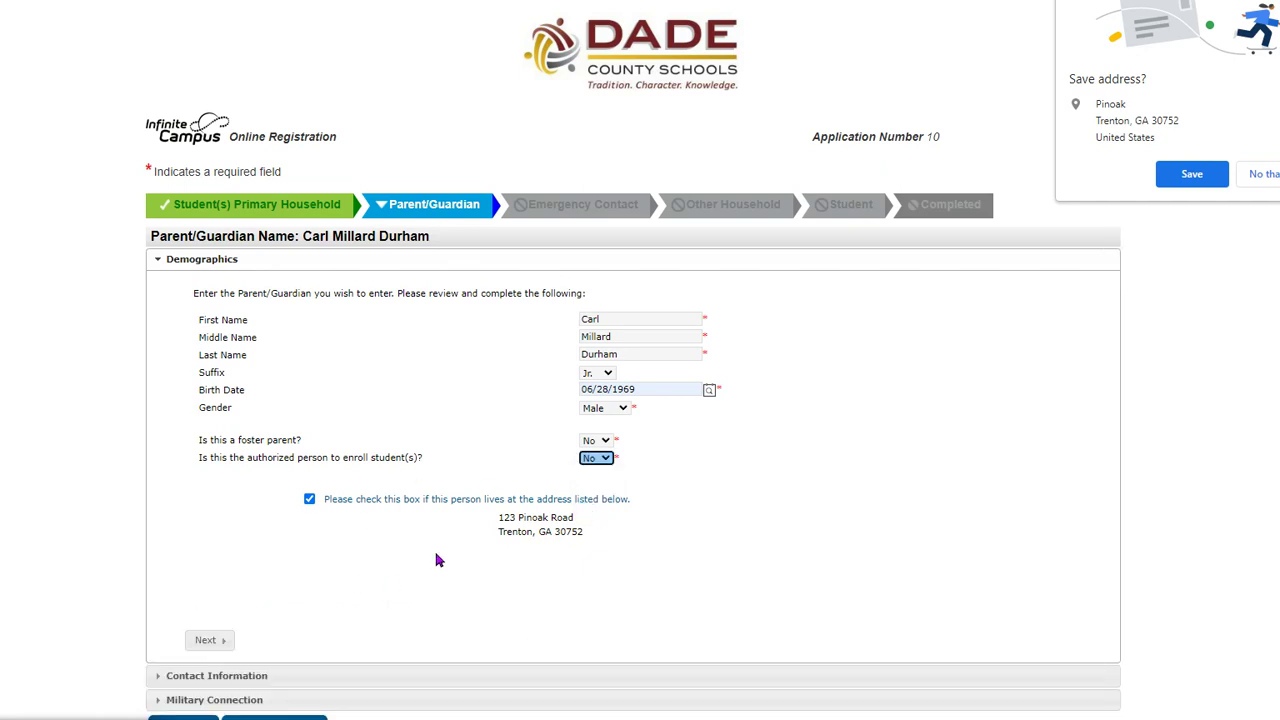
left_click(207, 640)
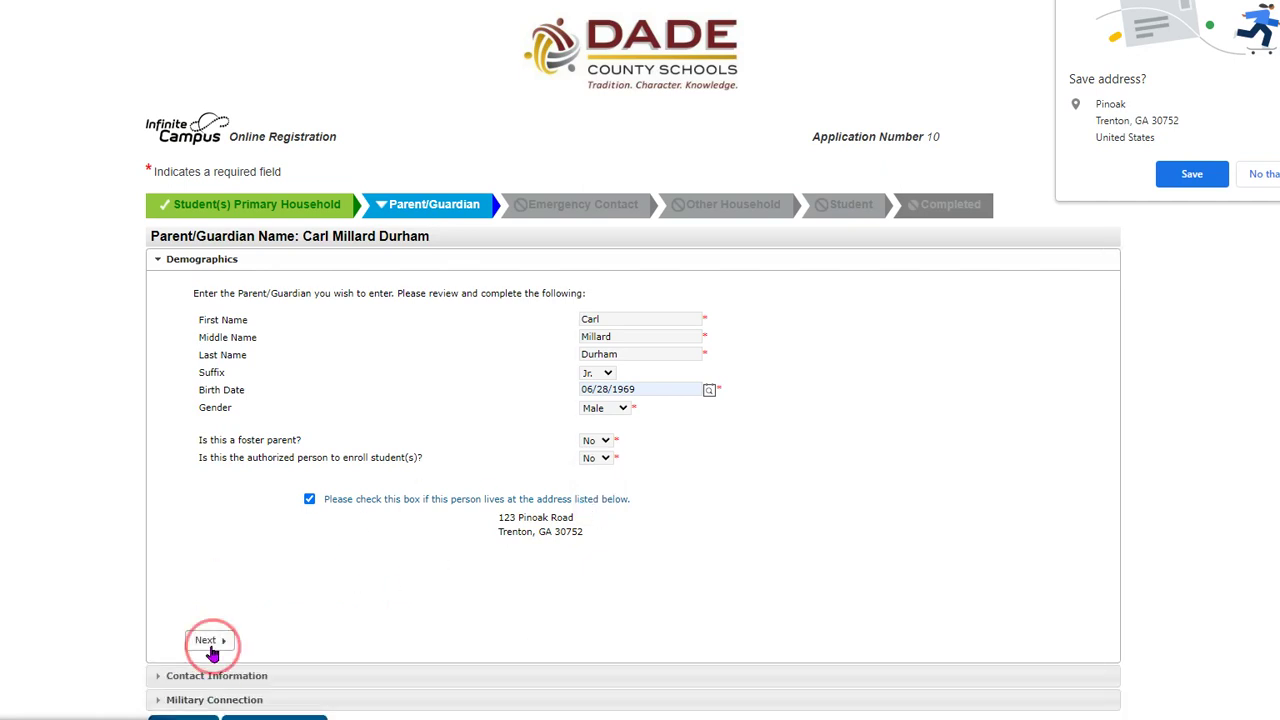
scroll(12, 374, "down", 1)
- Enter the second guardian's cell phone number and mark him as having no e-mail
left_click(340, 291)
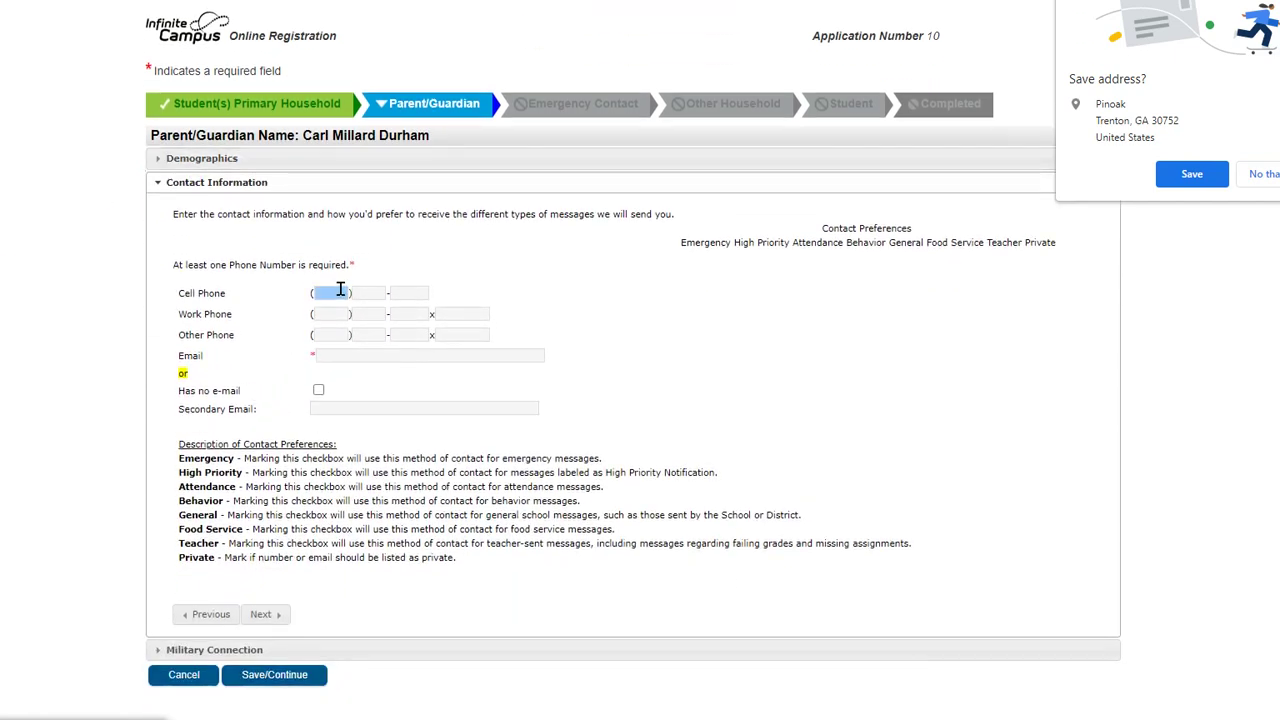
type("1111111111")
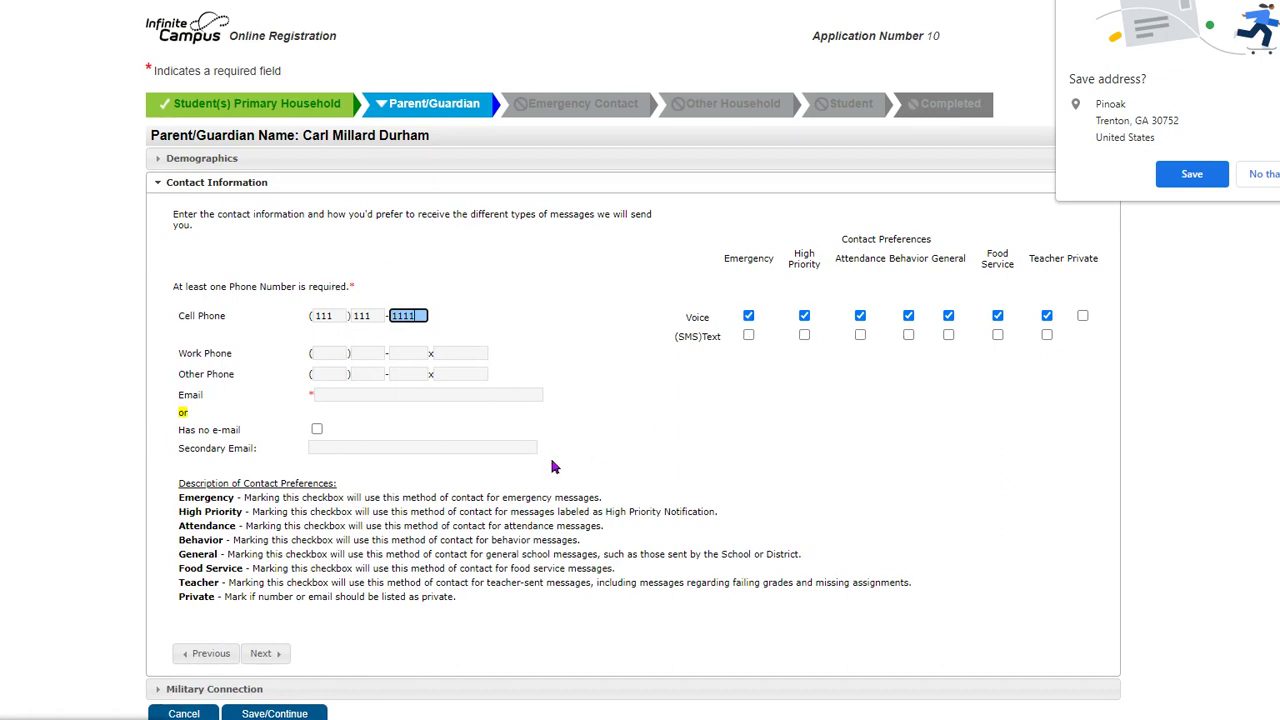
left_click(326, 393)
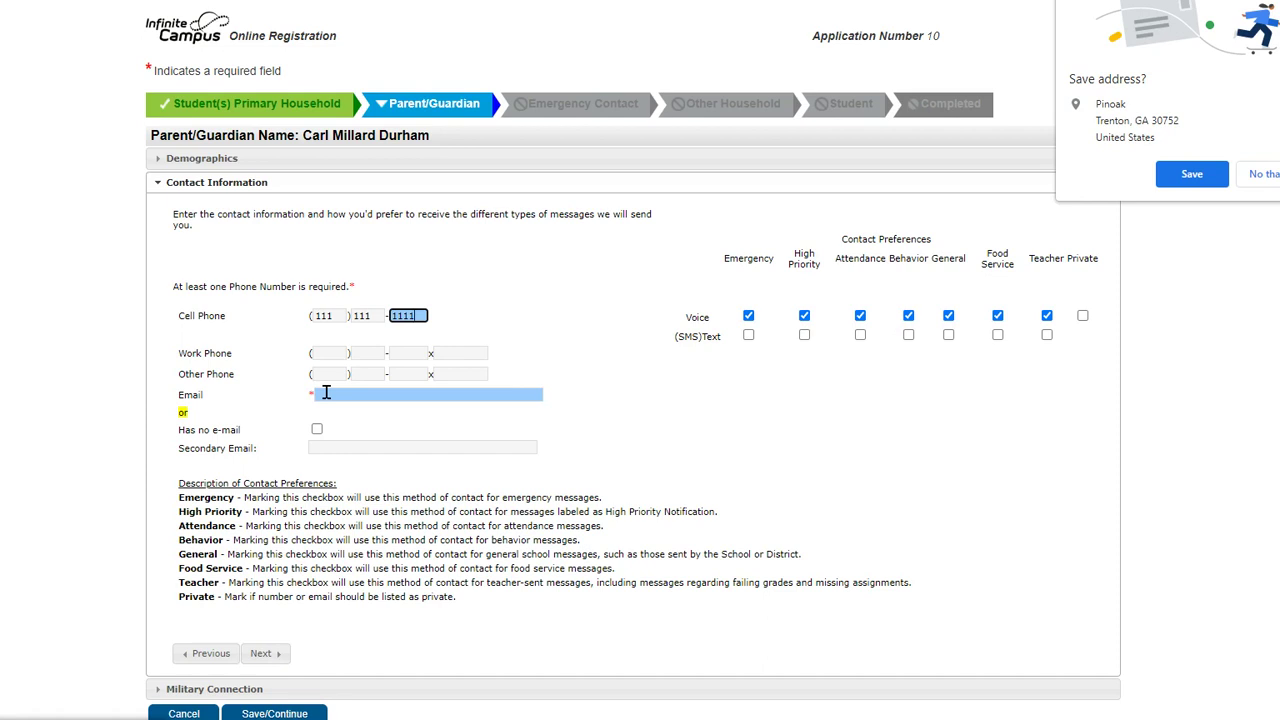
left_click(262, 653)
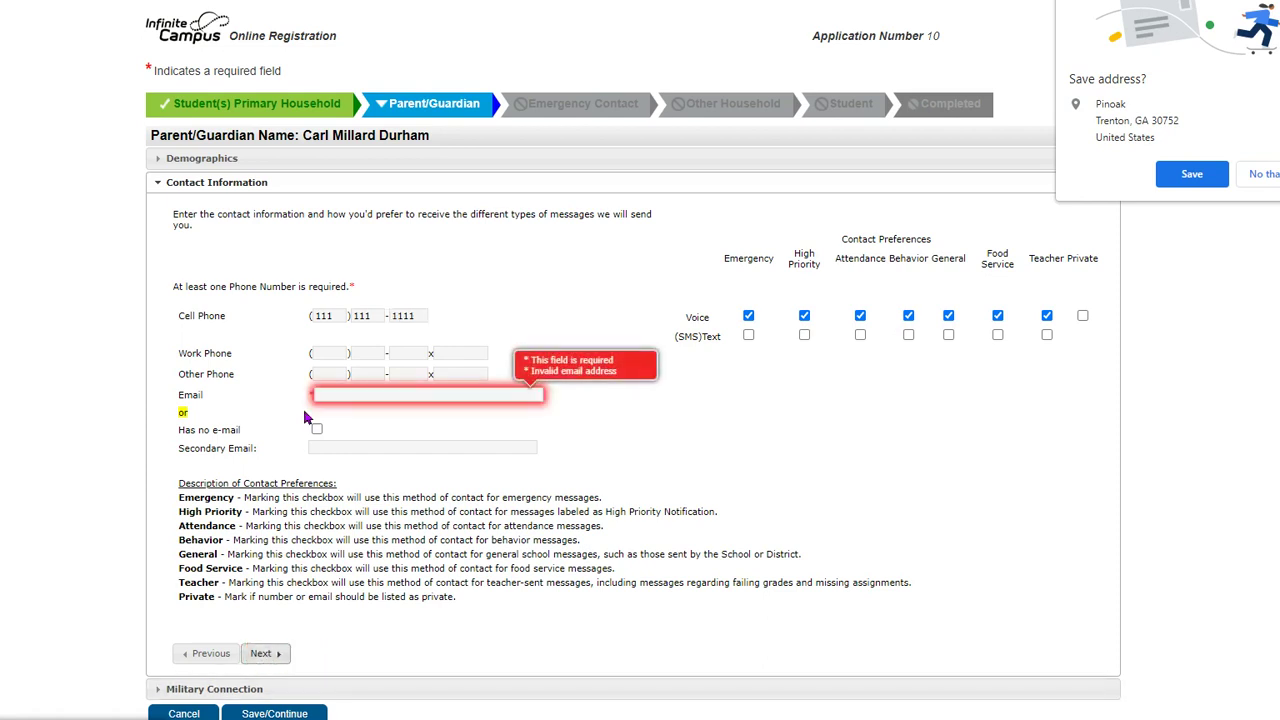
left_click(339, 394)
left_click(317, 429)
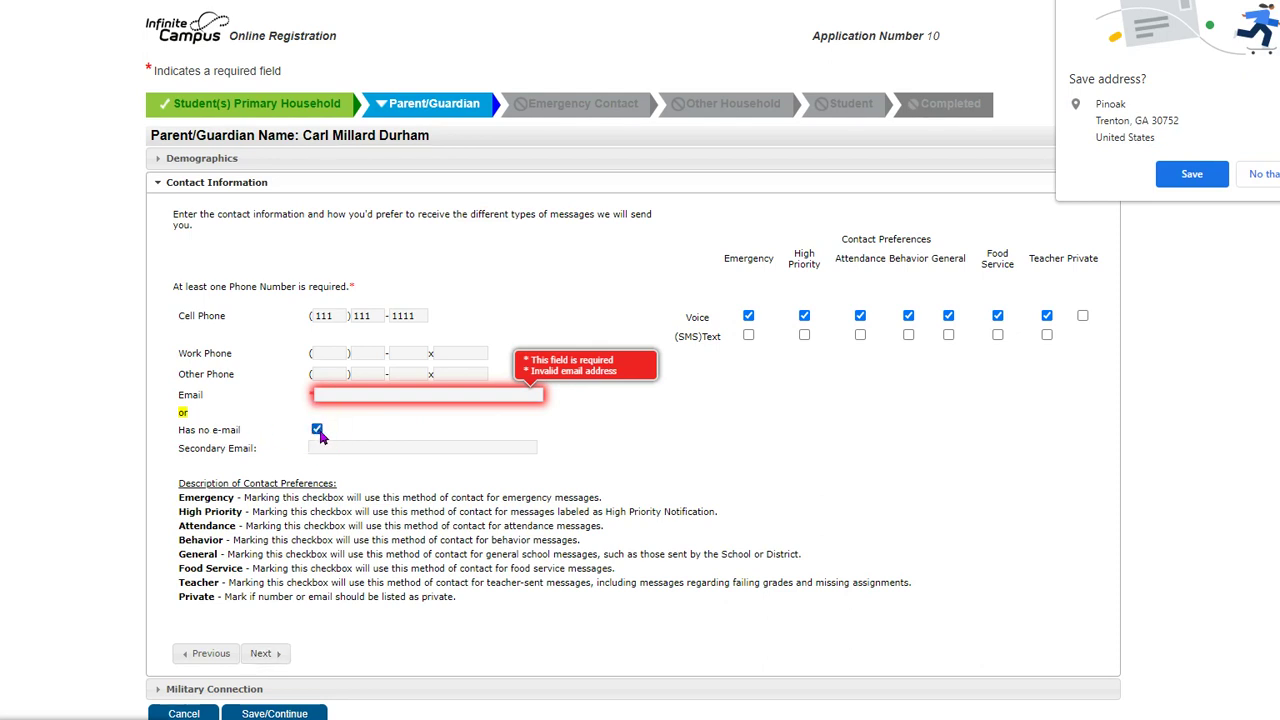
left_click(261, 653)
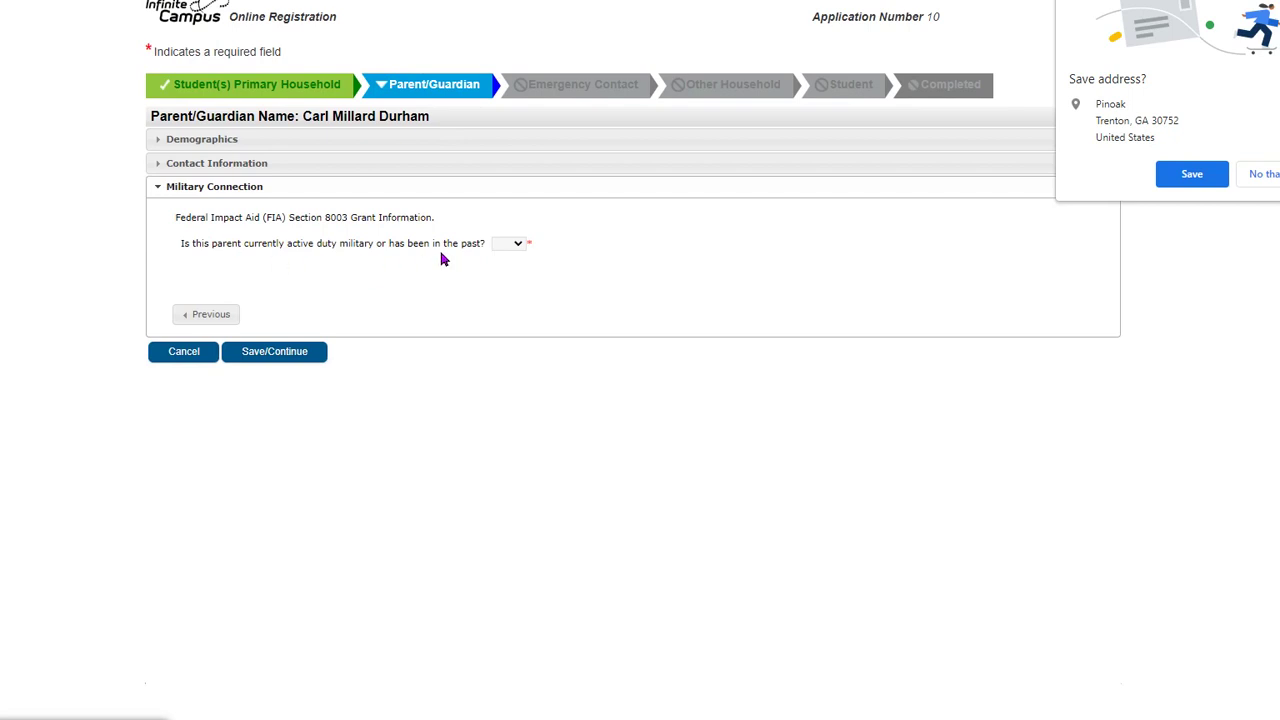
- Answer No to military service, save the second guardian, and continue to Emergency Contact
left_click(516, 245)
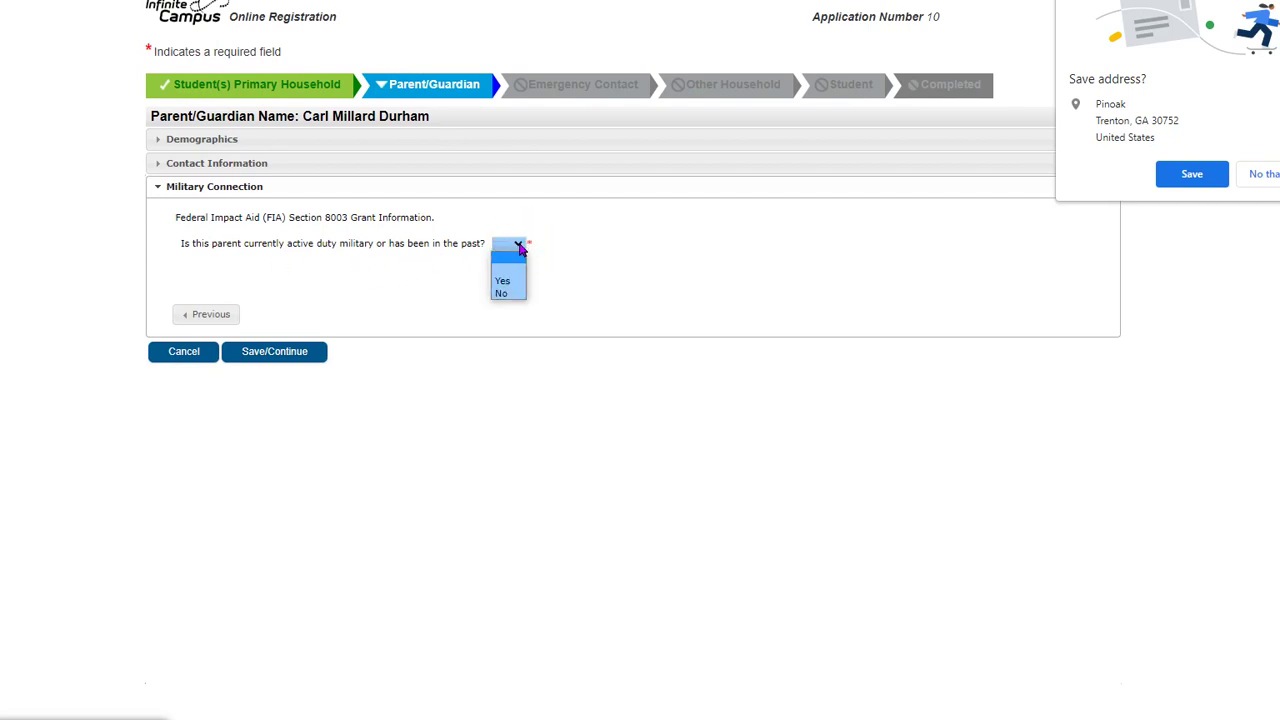
left_click(503, 293)
left_click(258, 351)
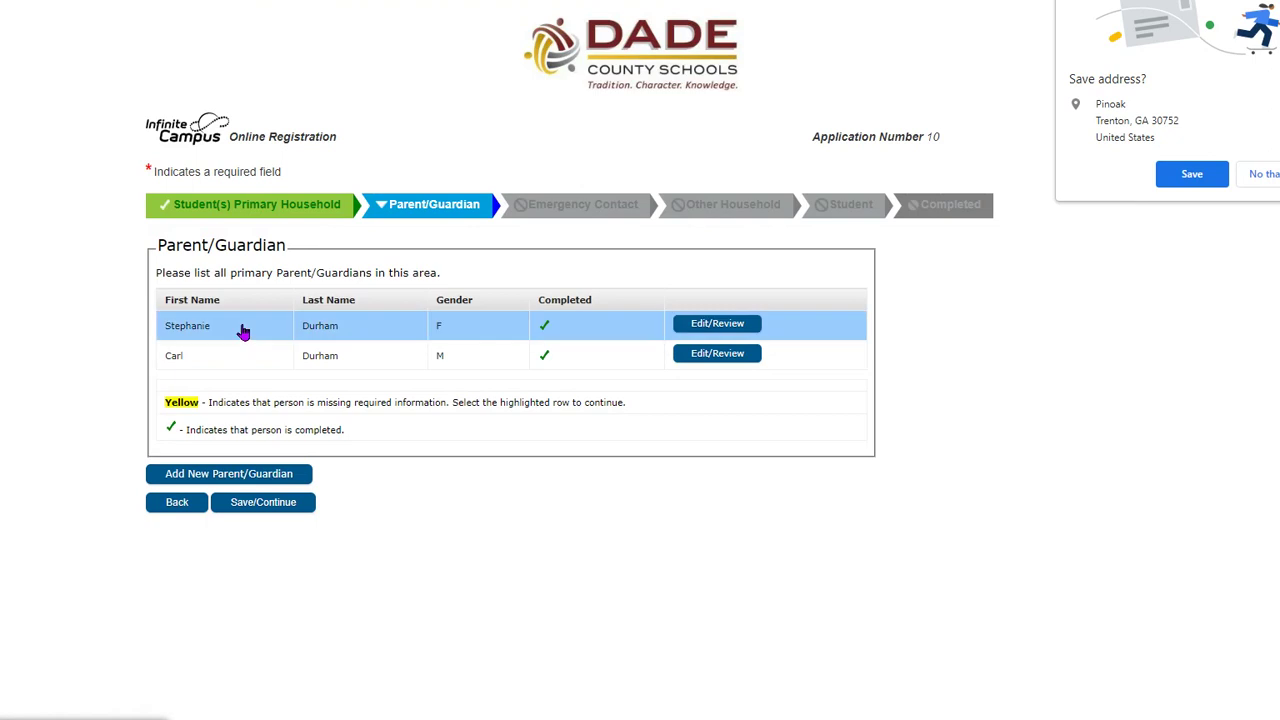
left_click(271, 508)
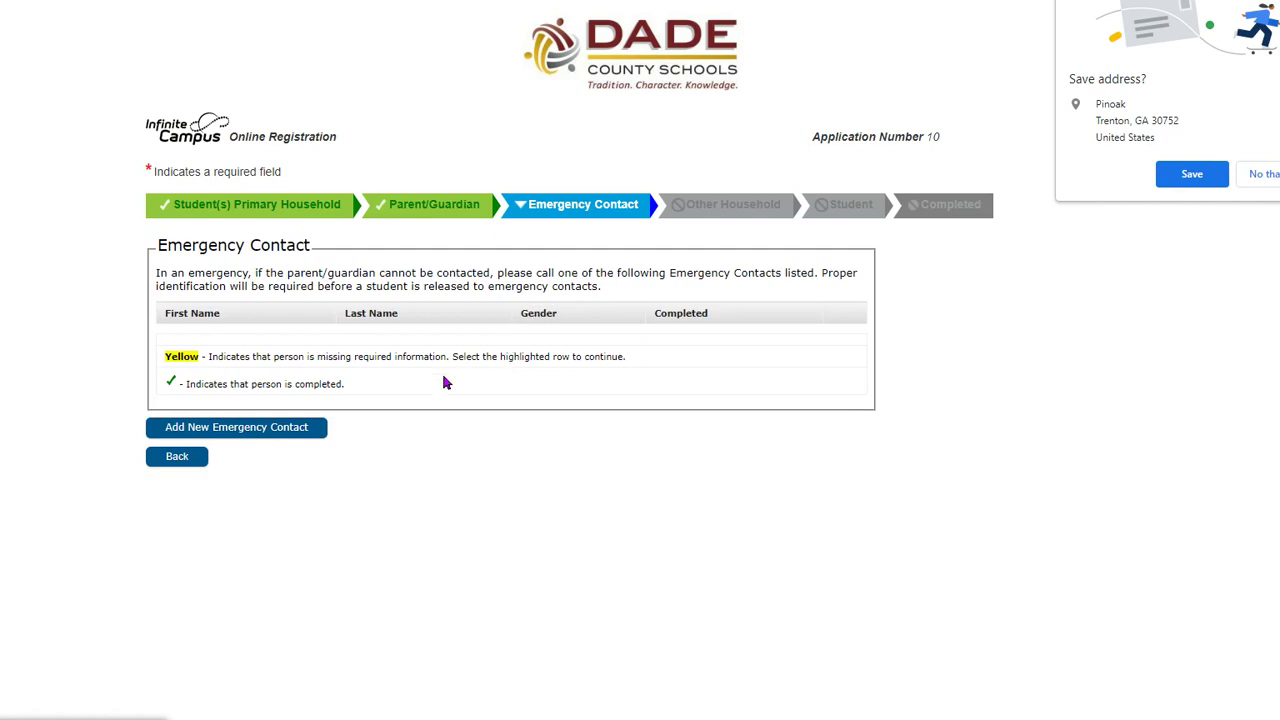
- Start adding a new emergency contact
left_click(308, 431)
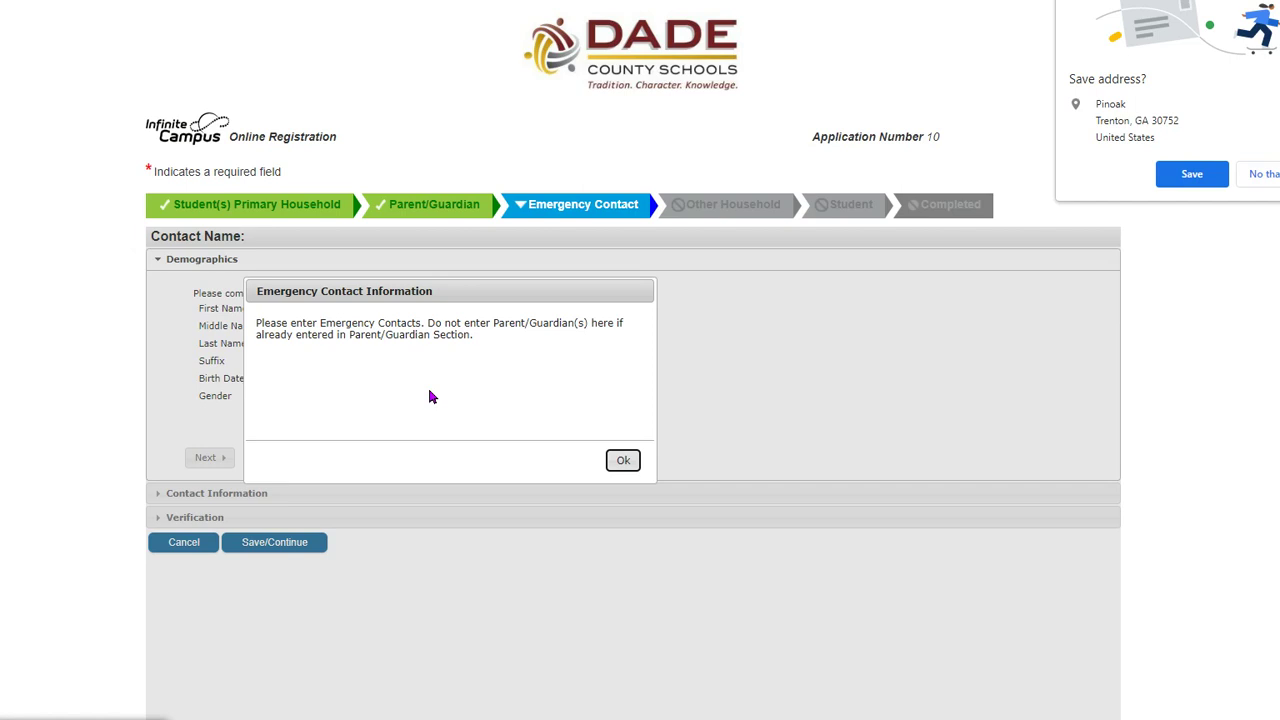
- Dismiss the notice and enter the emergency contact's first and last name
left_click(623, 461)
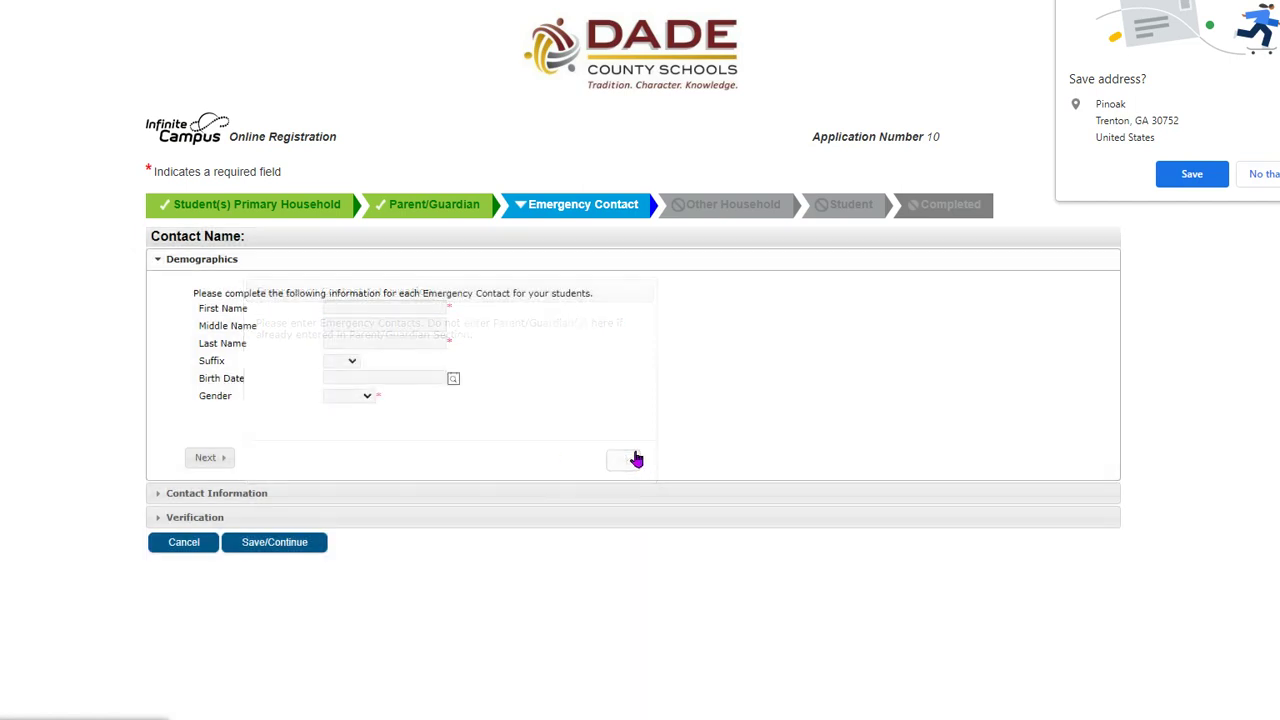
left_click(441, 329)
left_click(438, 309)
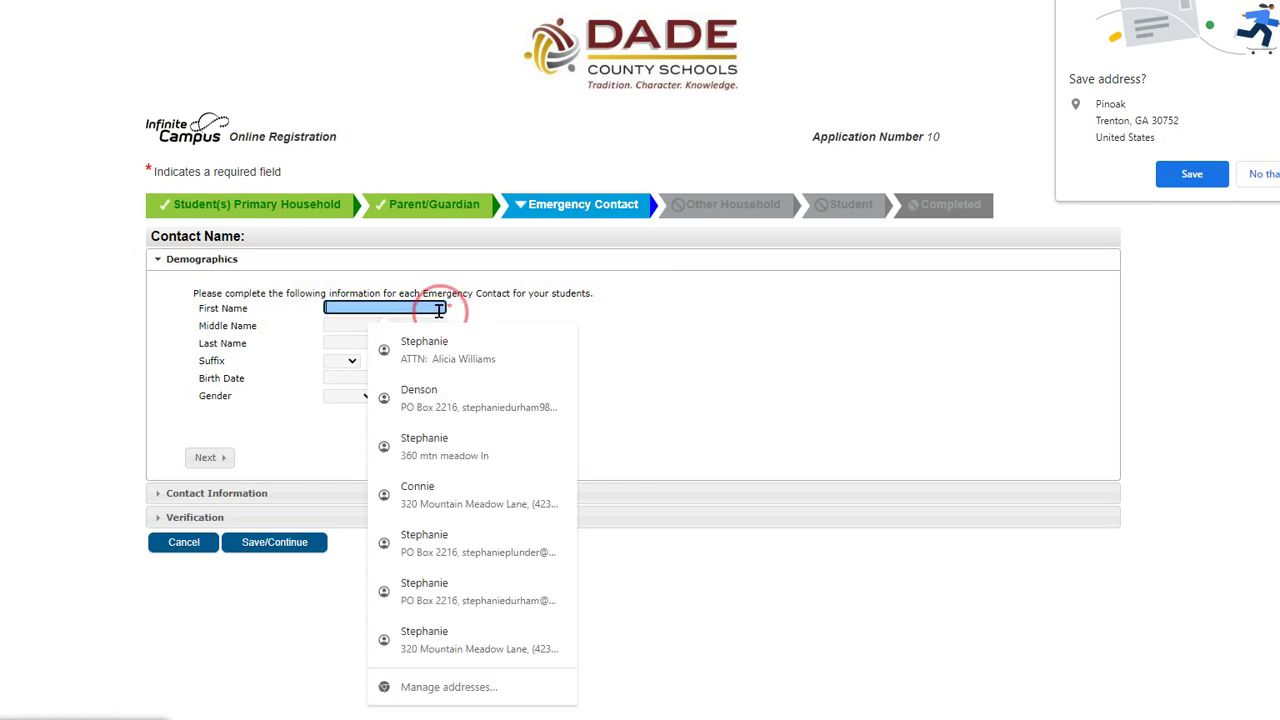
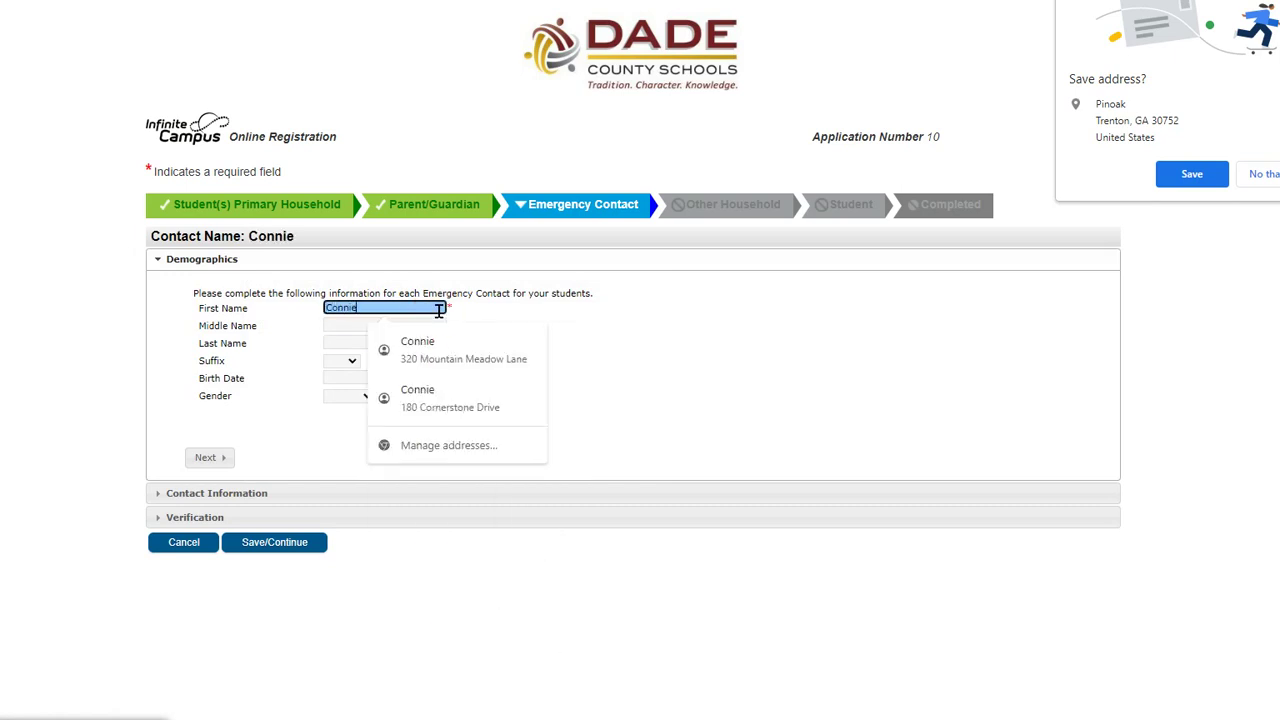
key("Tab")
key("Tab")
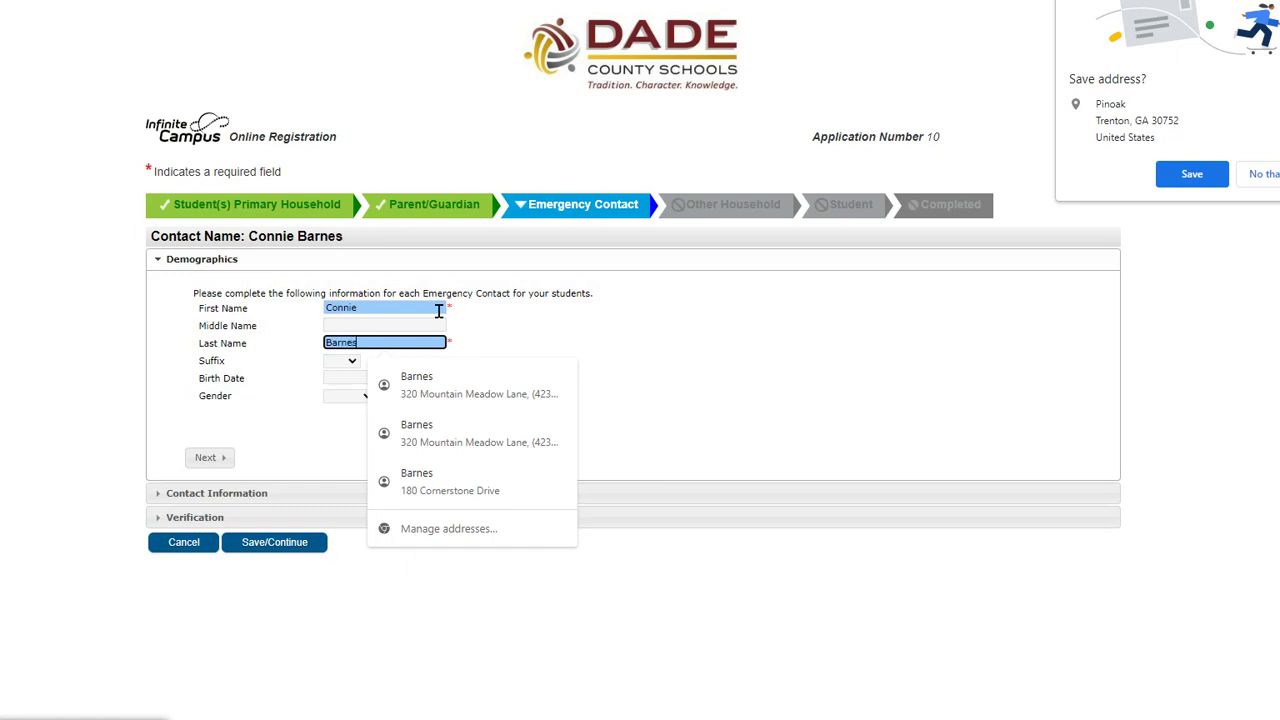
left_click(342, 372)
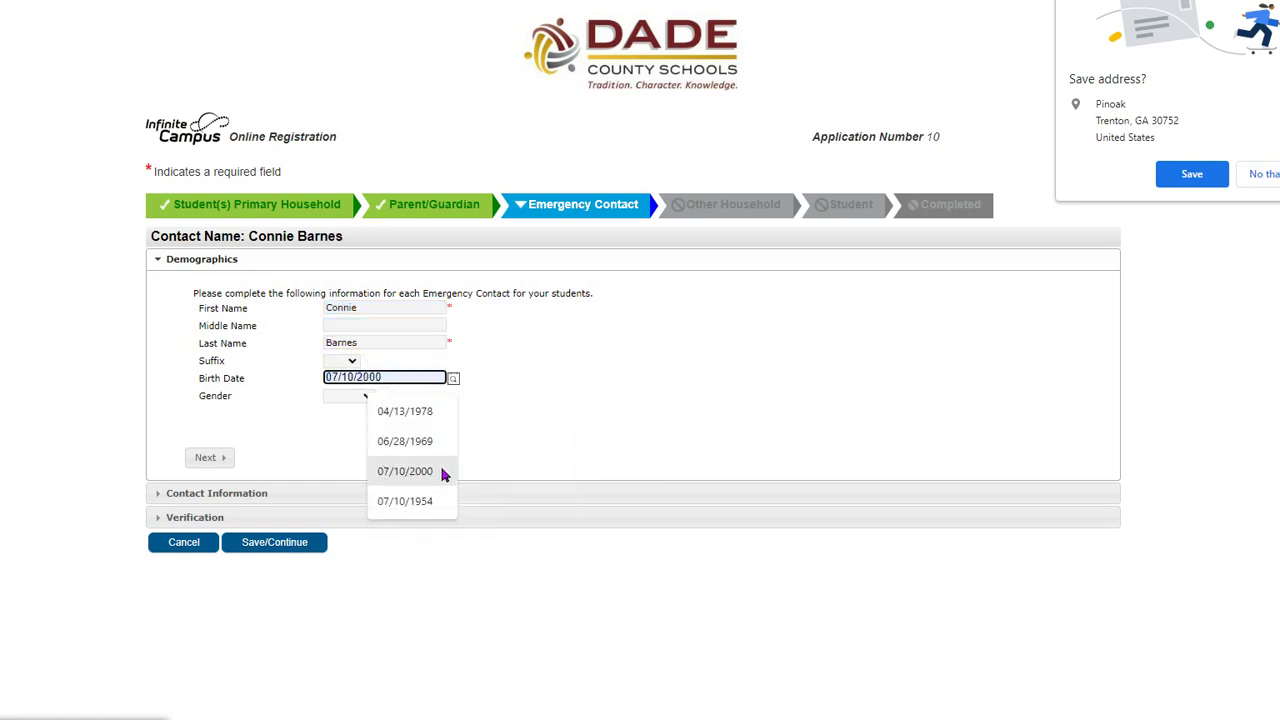
left_click(422, 512)
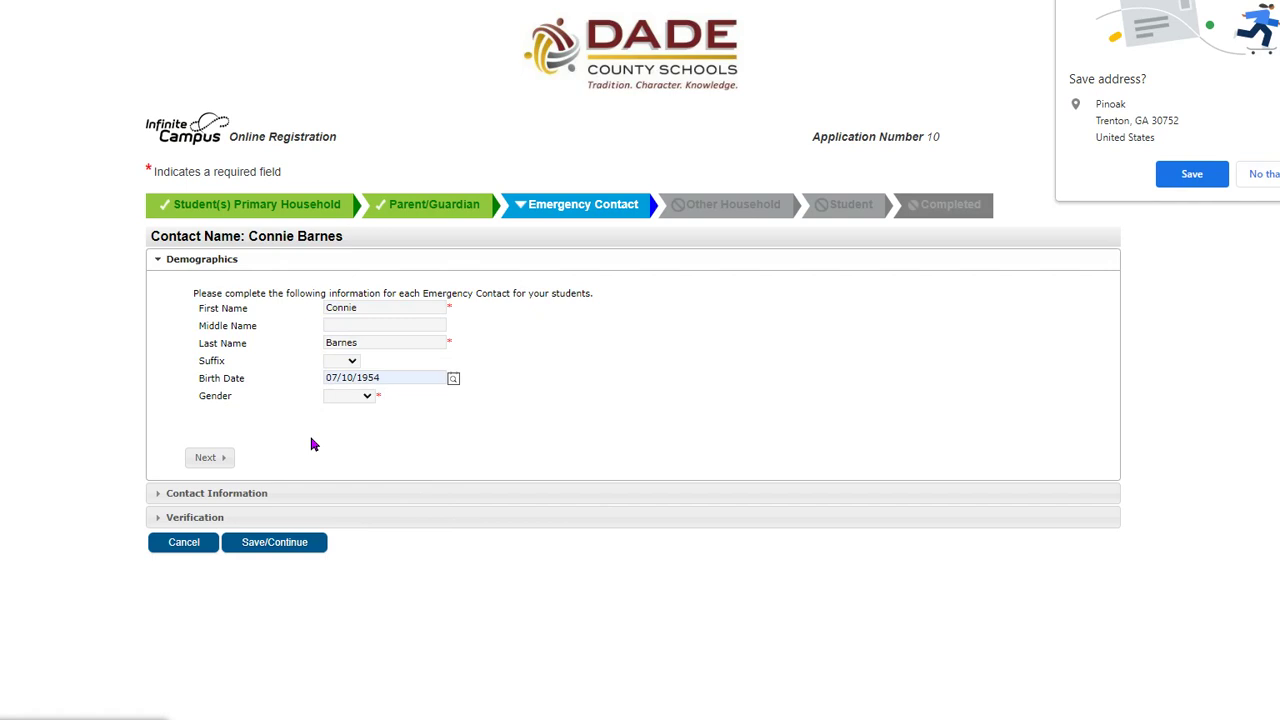
left_click(350, 396)
left_click(357, 447)
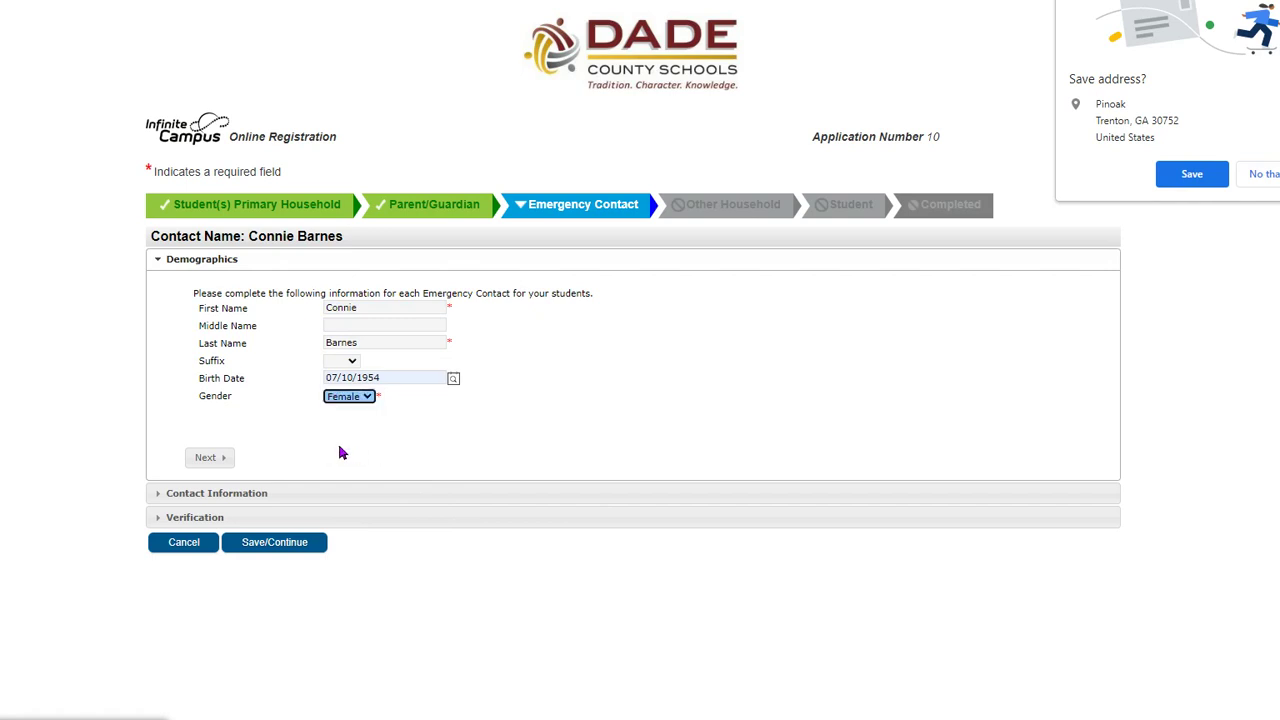
left_click(213, 457)
scroll(183, 449, "down", 1)
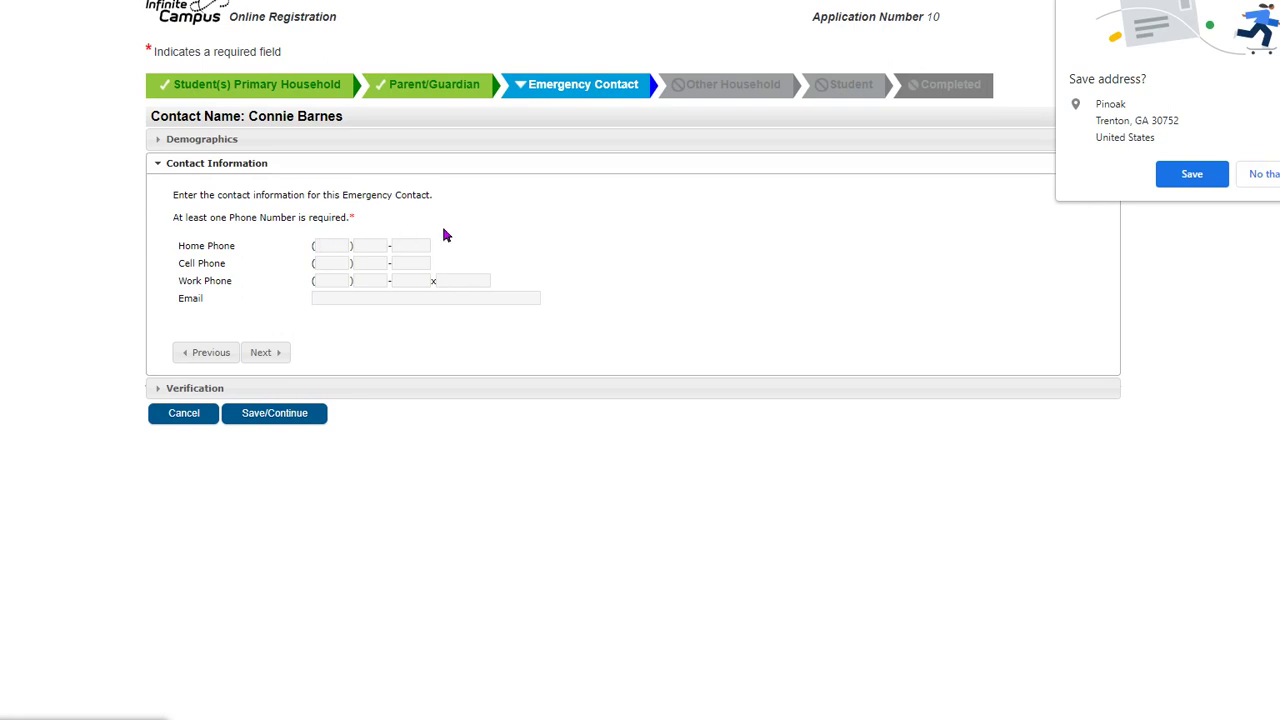
- Enter the emergency contact's home phone number
left_click(332, 245)
type("33")
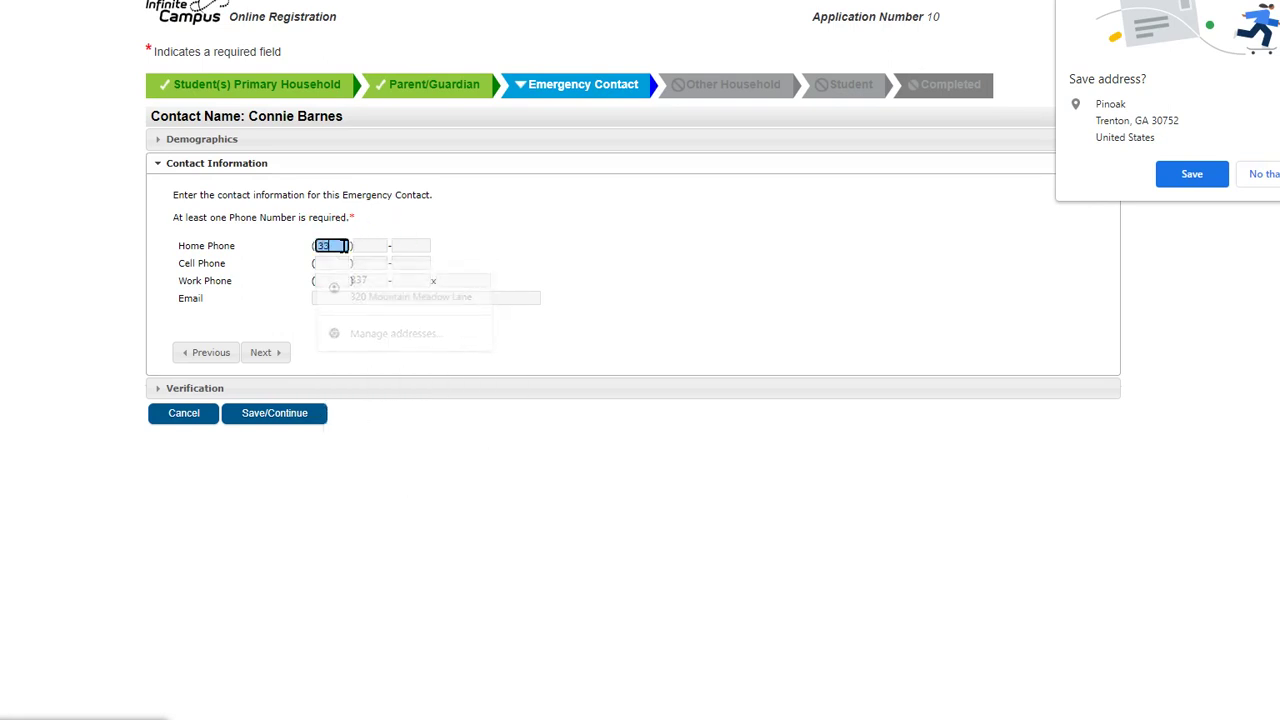
type("3) 333-3333")
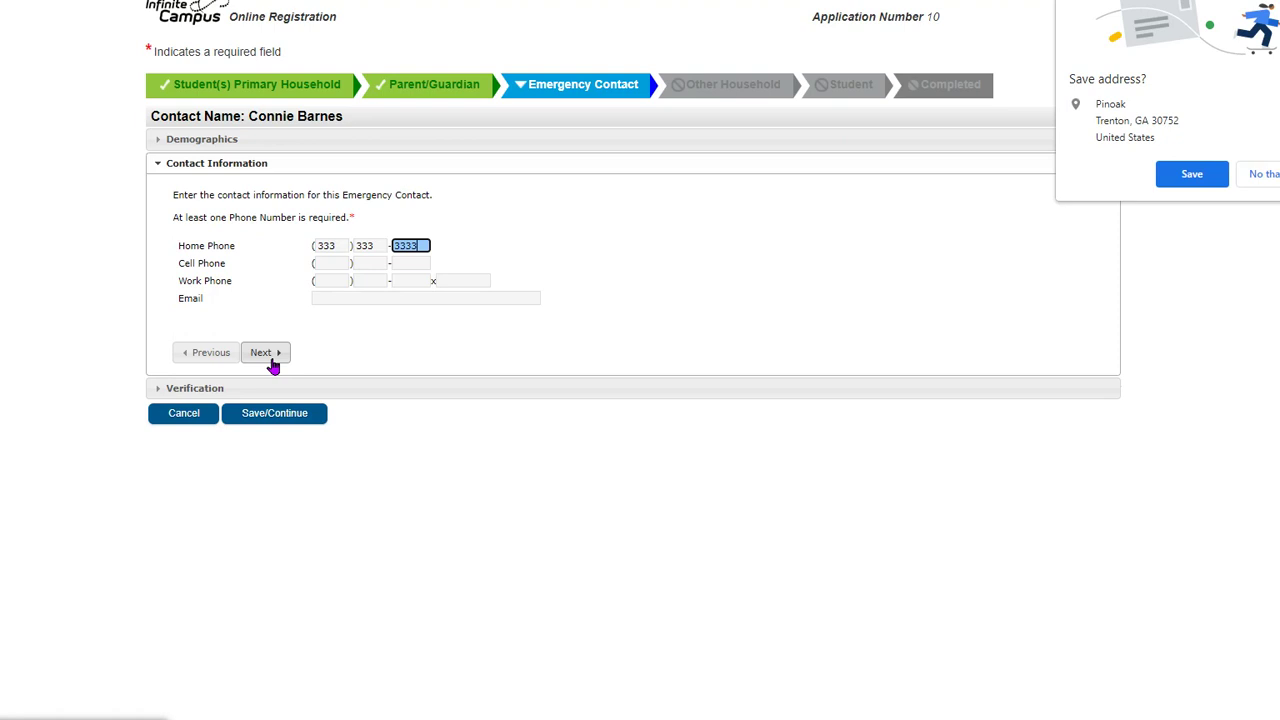
left_click(272, 365)
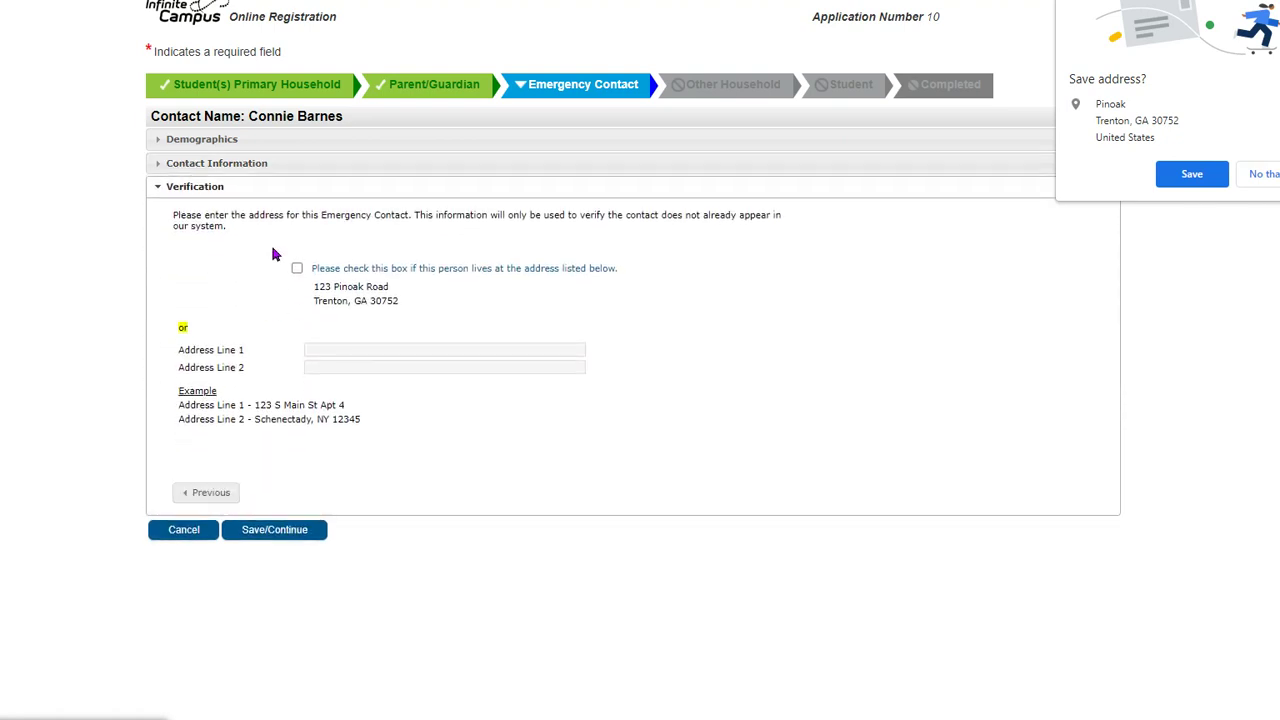
- Enter her street address and city, state, ZIP line, then save the contact
left_click(334, 350)
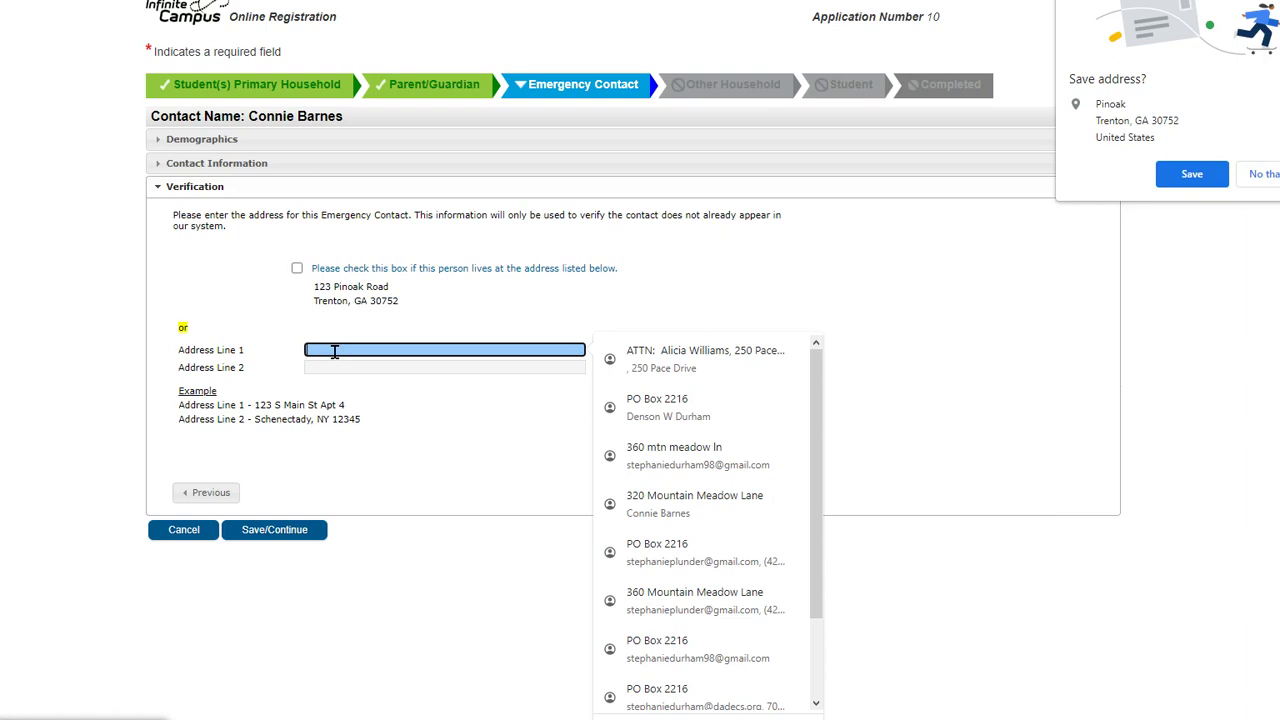
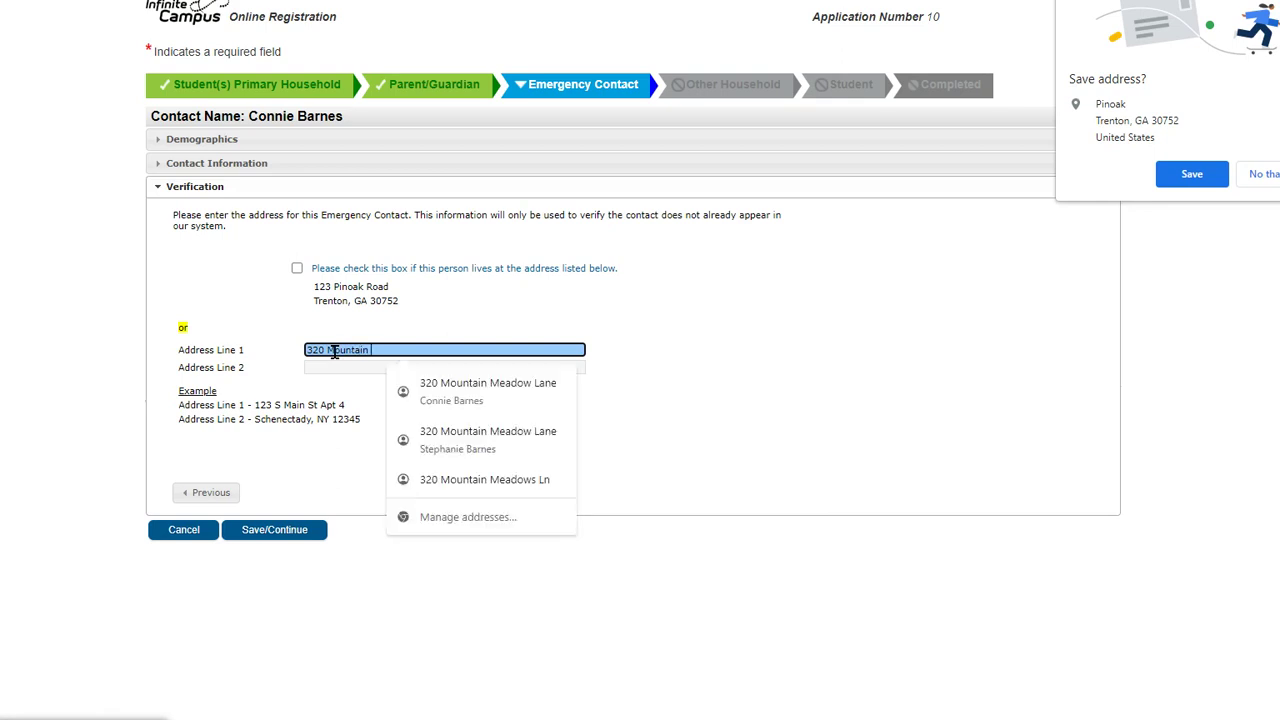
left_click(452, 376)
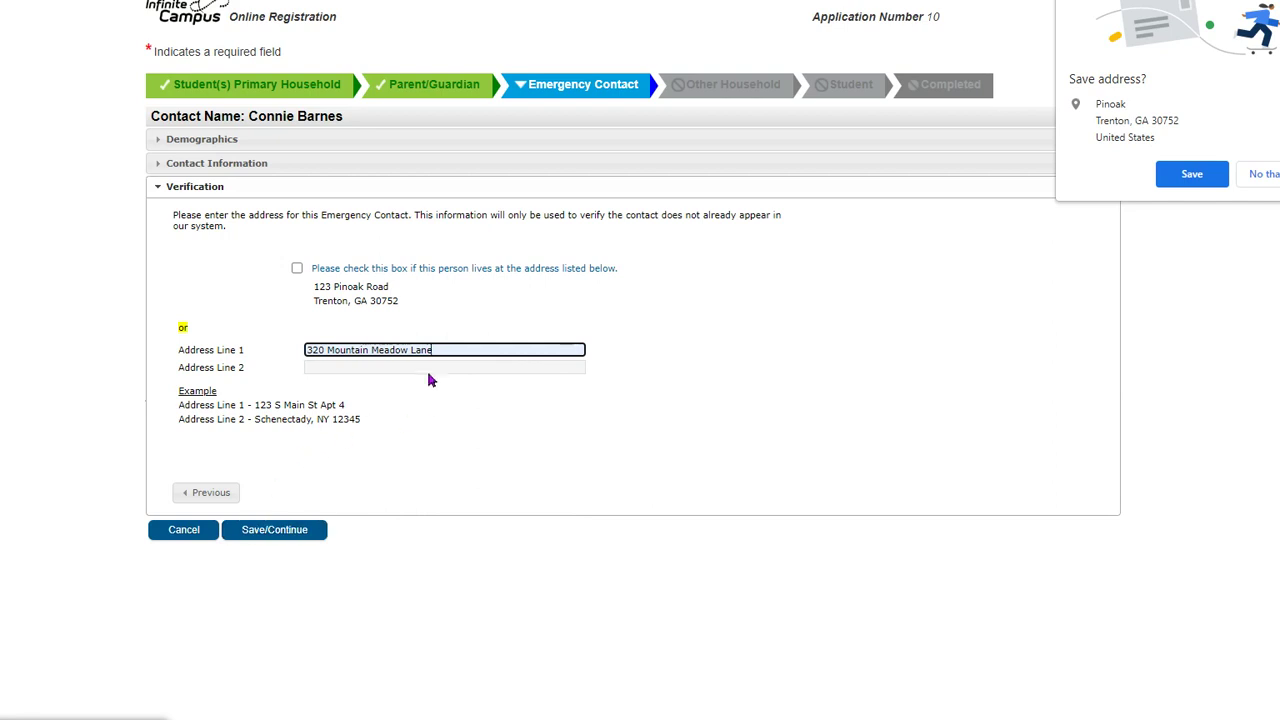
left_click(426, 367)
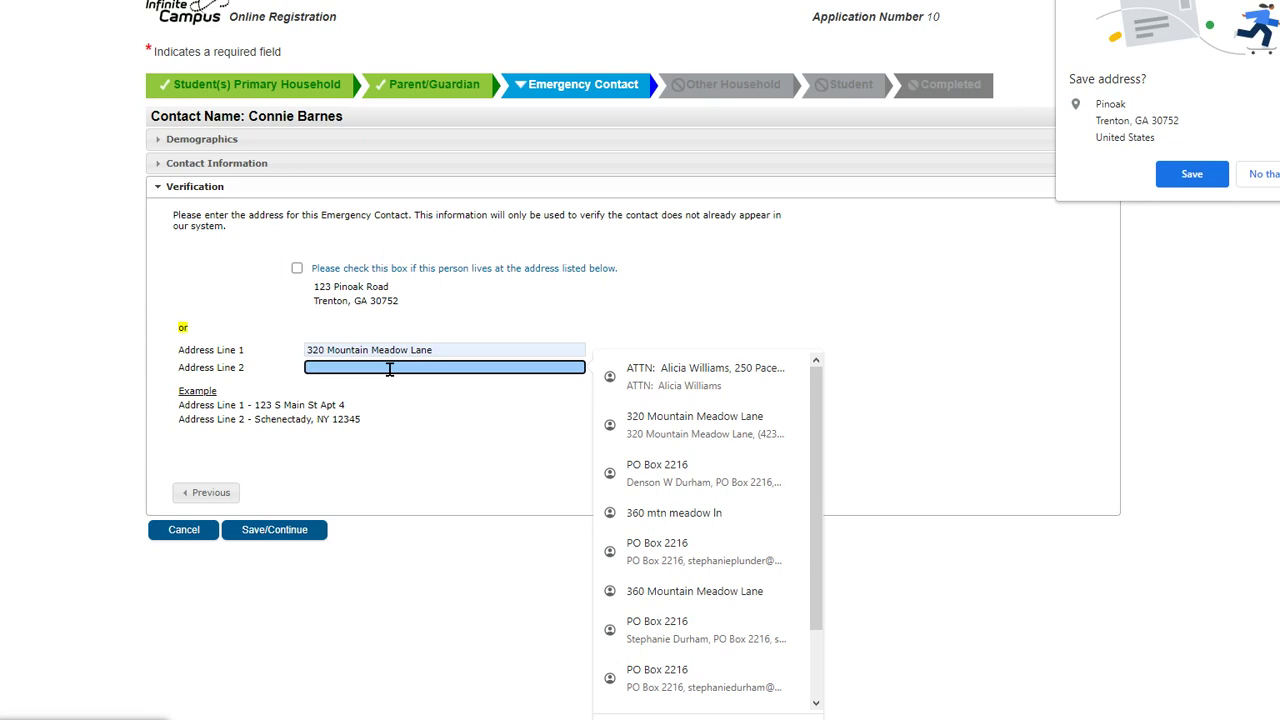
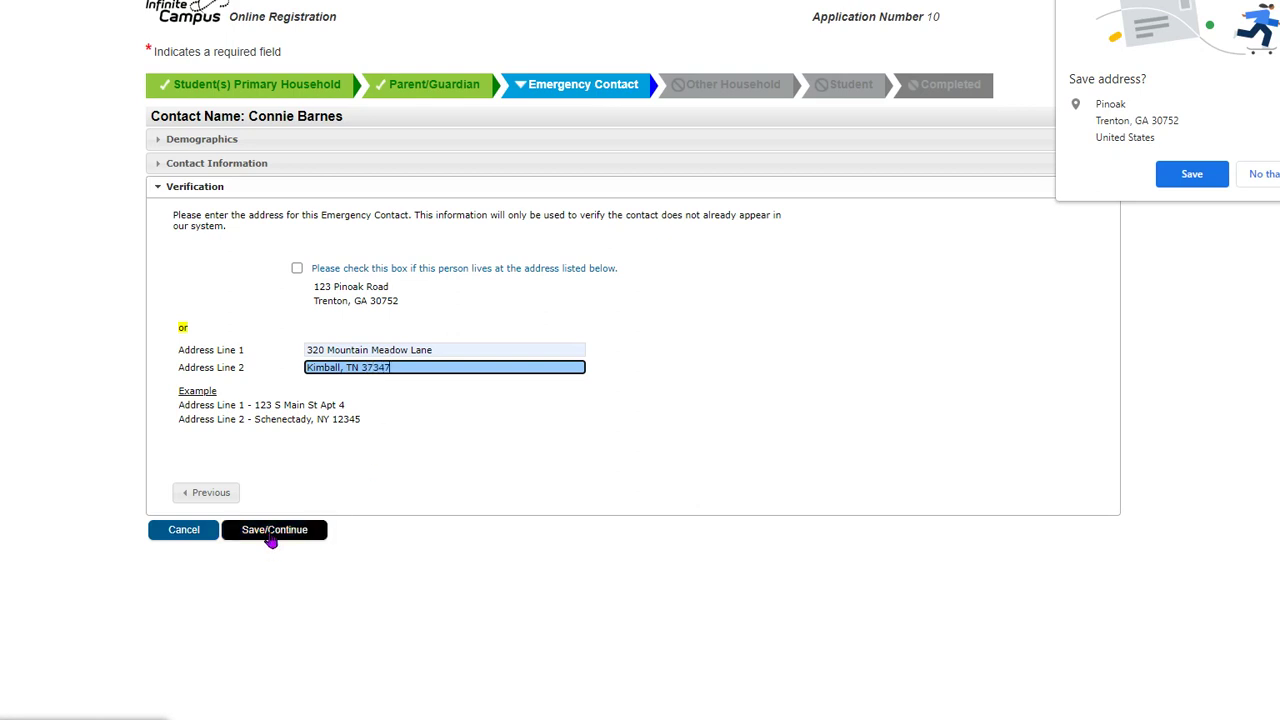
left_click(270, 536)
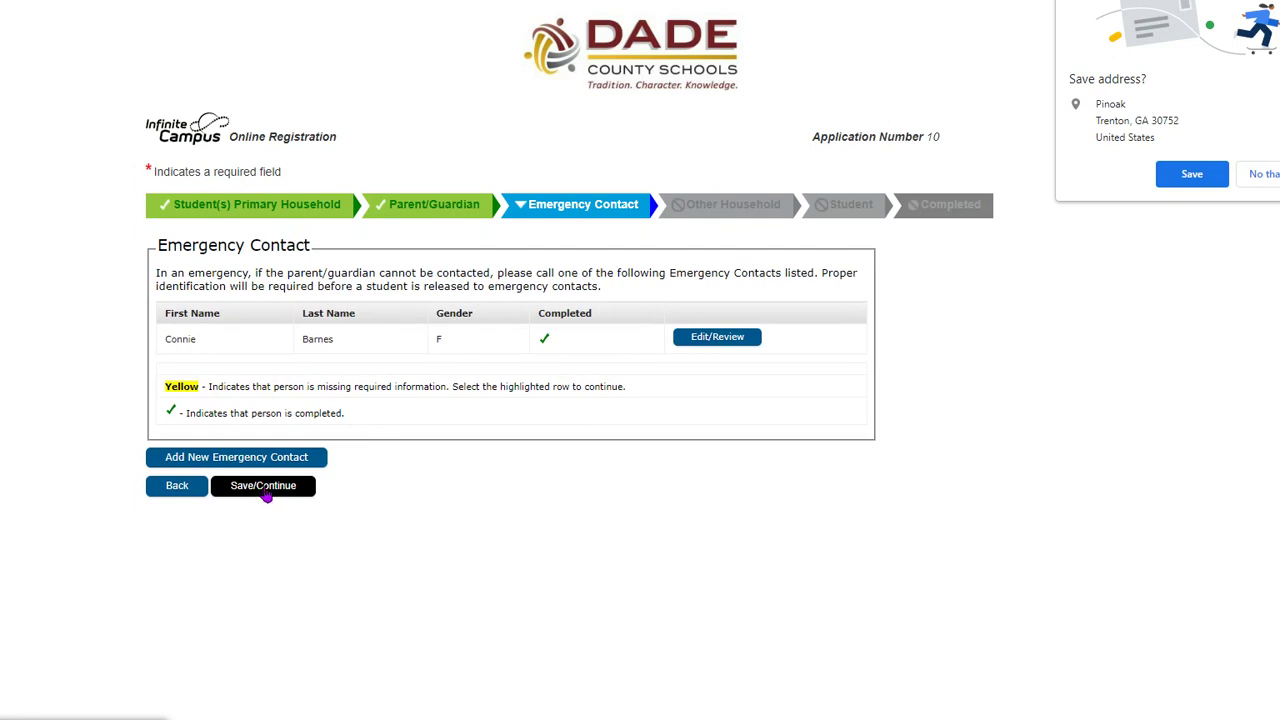
- Continue past Emergency Contact and Other Household without adding anyone
left_click(266, 496)
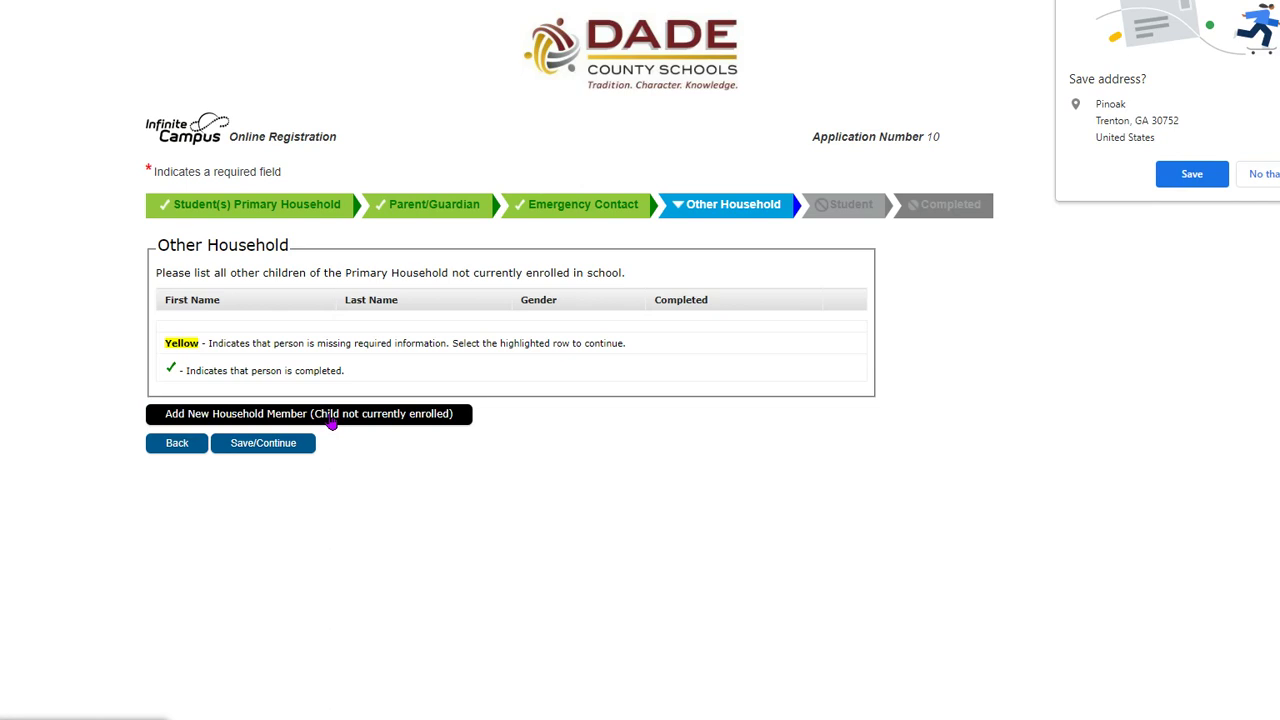
left_click(290, 440)
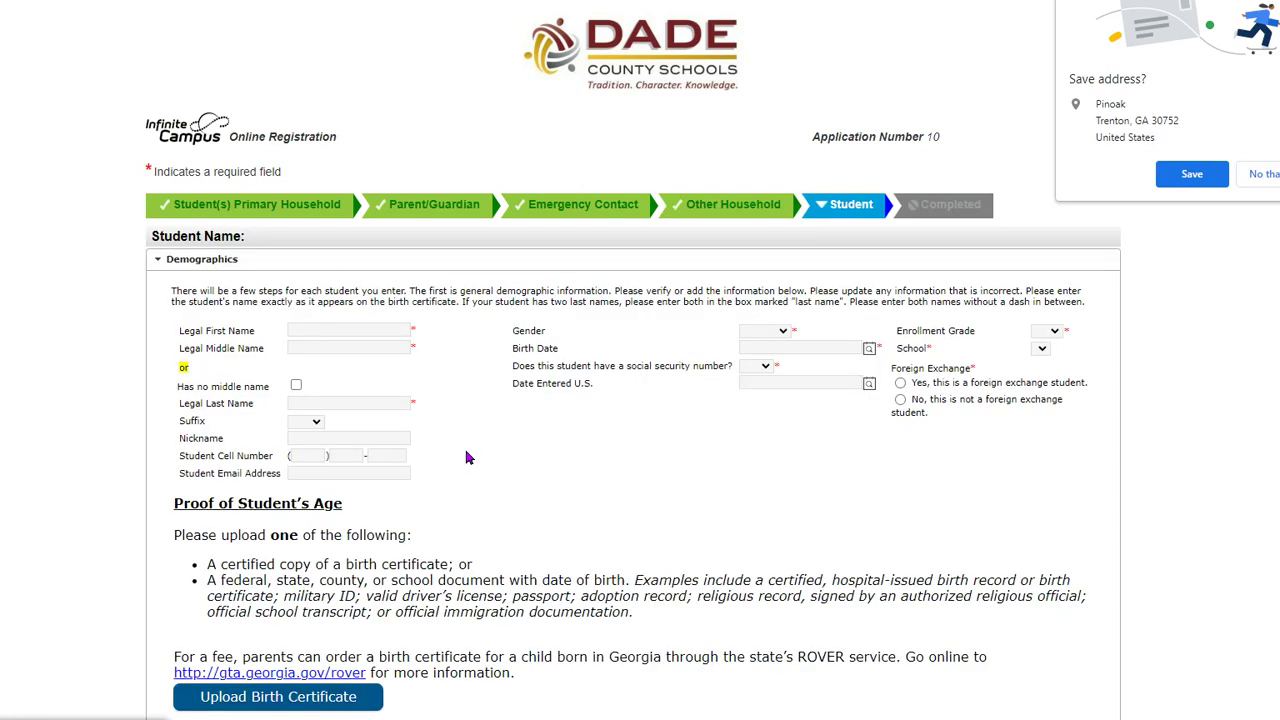
- Enter the student's legal first, middle and last names, leaving nickname, cell and email blank
left_click(339, 329)
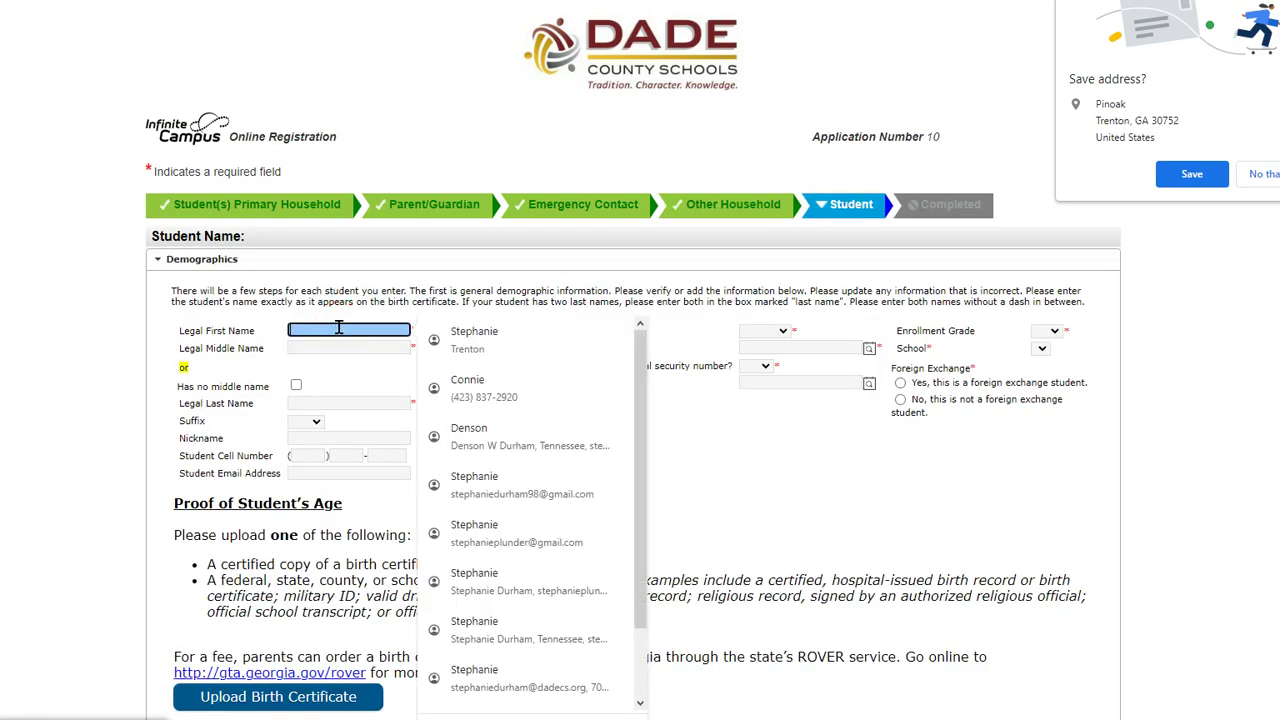
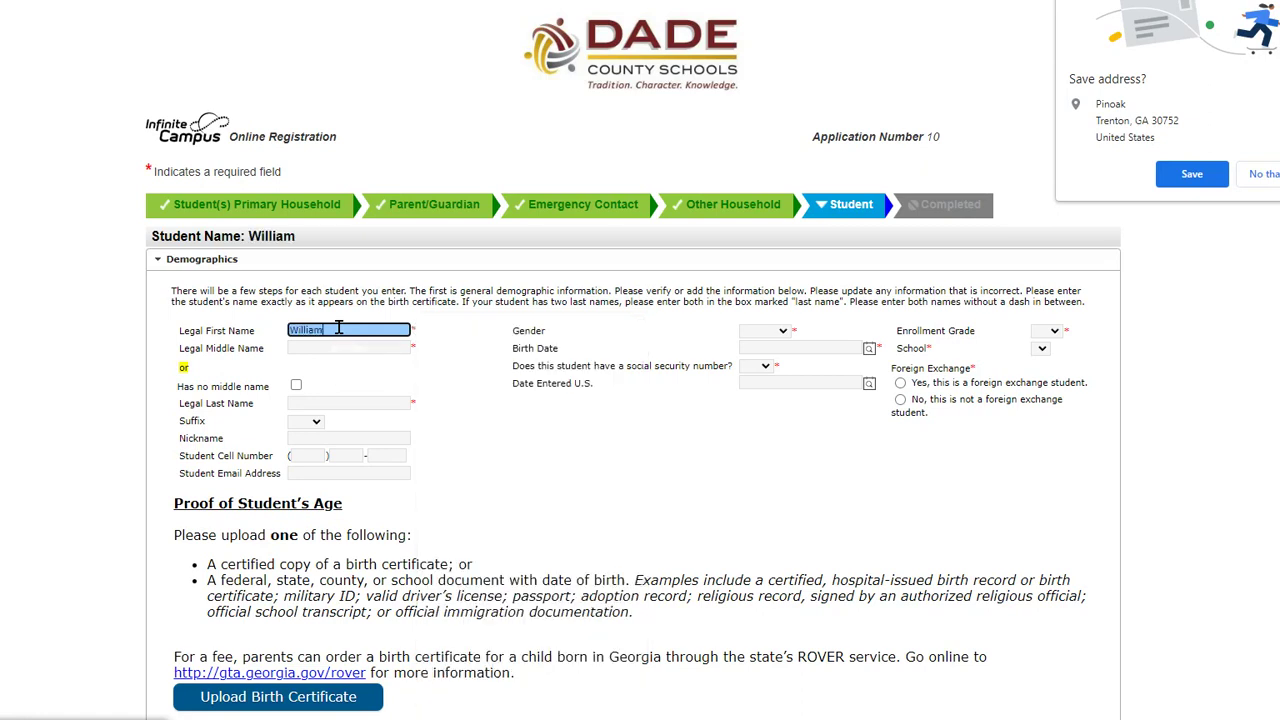
key("Tab")
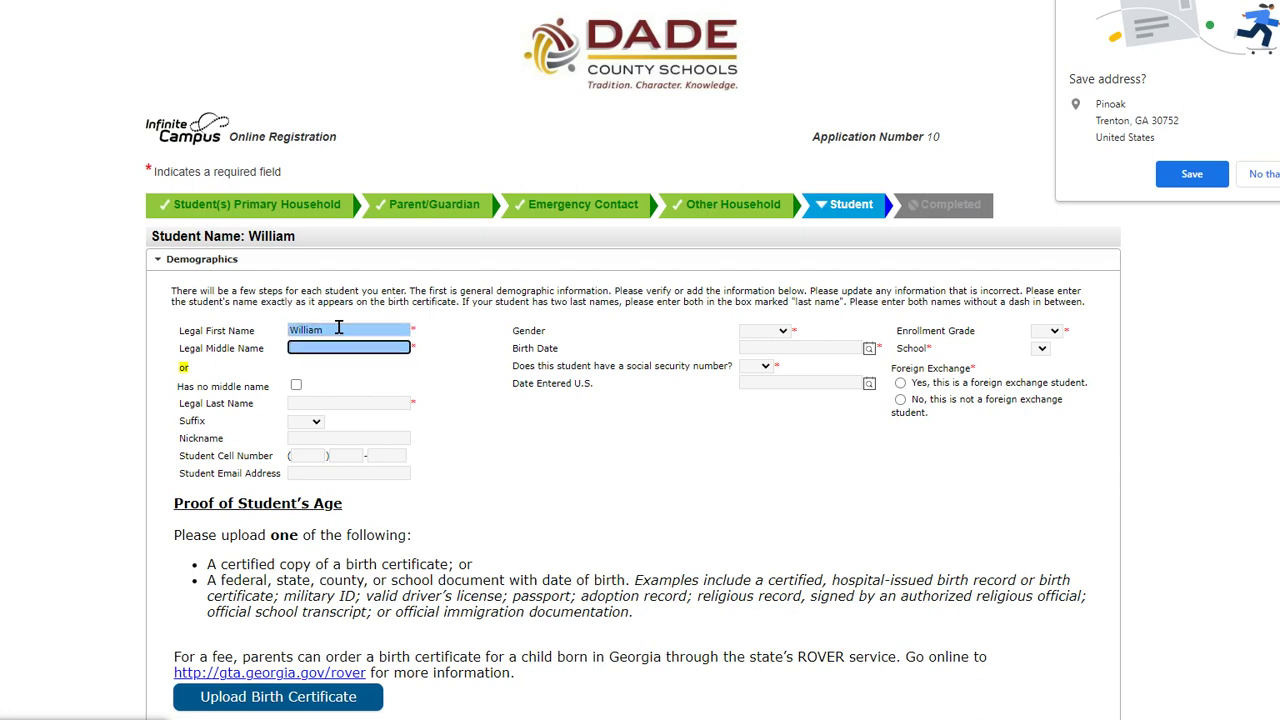
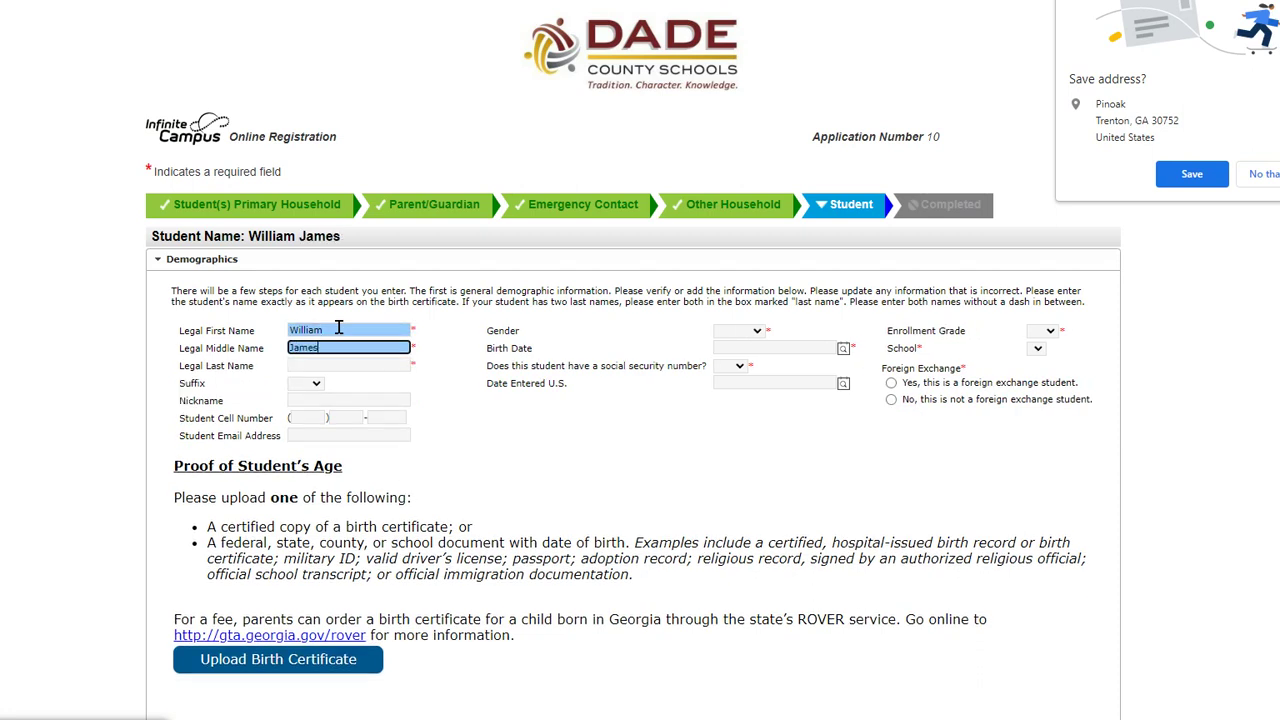
key("Tab")
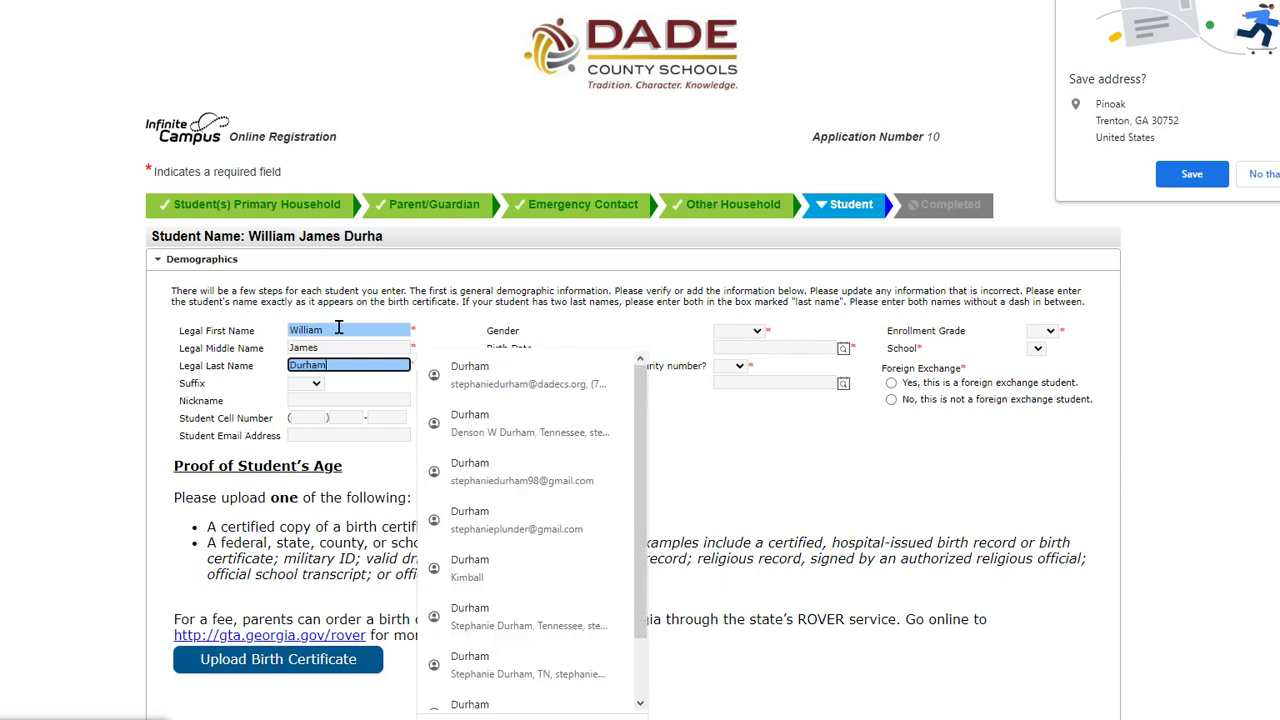
left_click(348, 400)
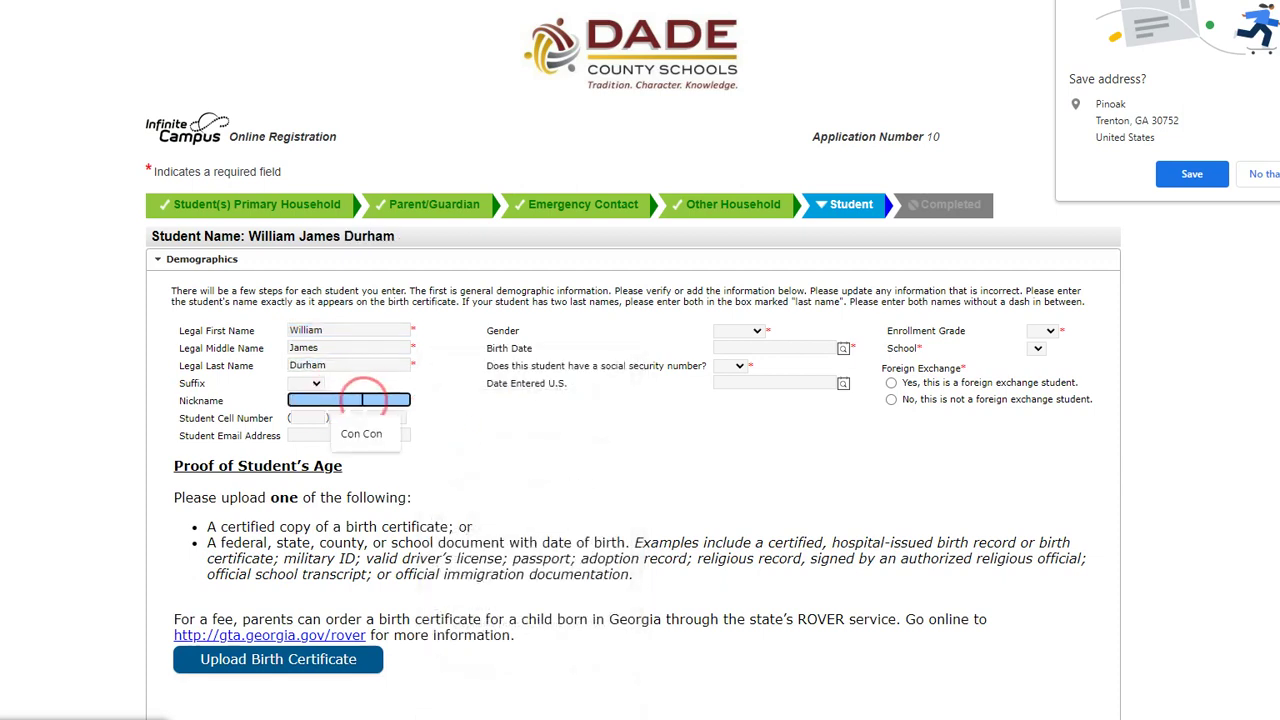
left_click(311, 418)
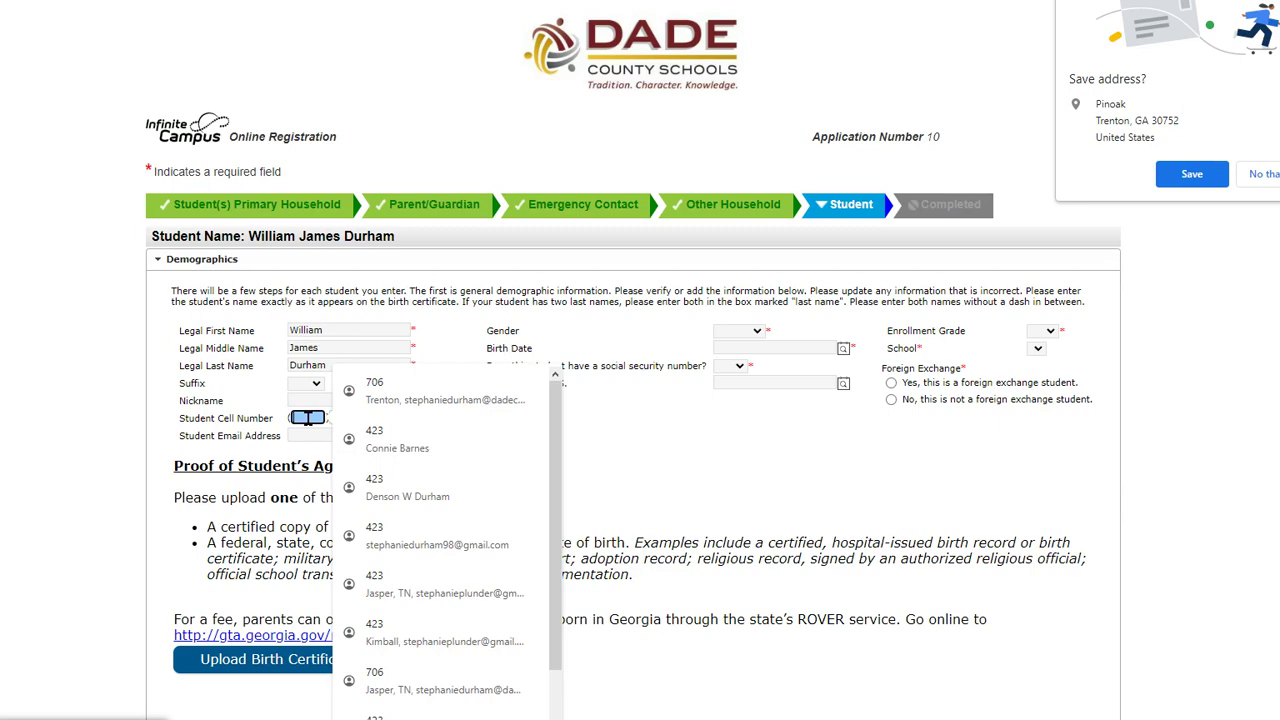
left_click(312, 436)
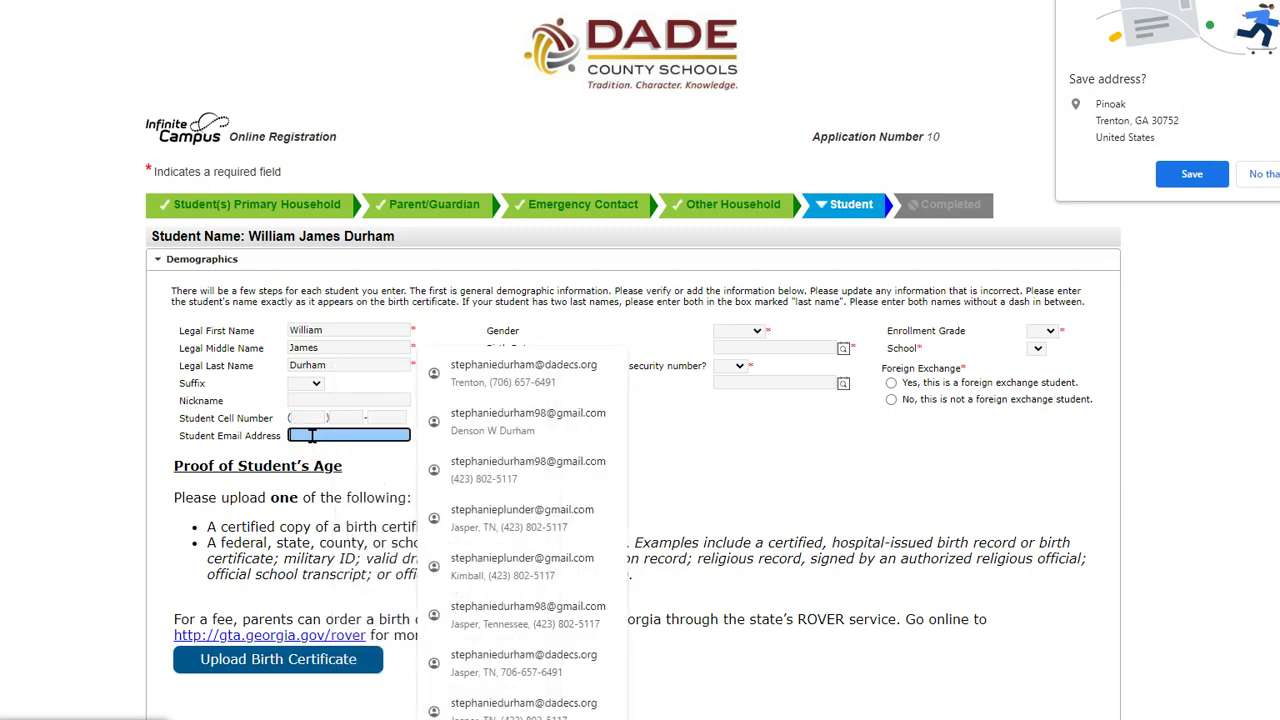
left_click(668, 437)
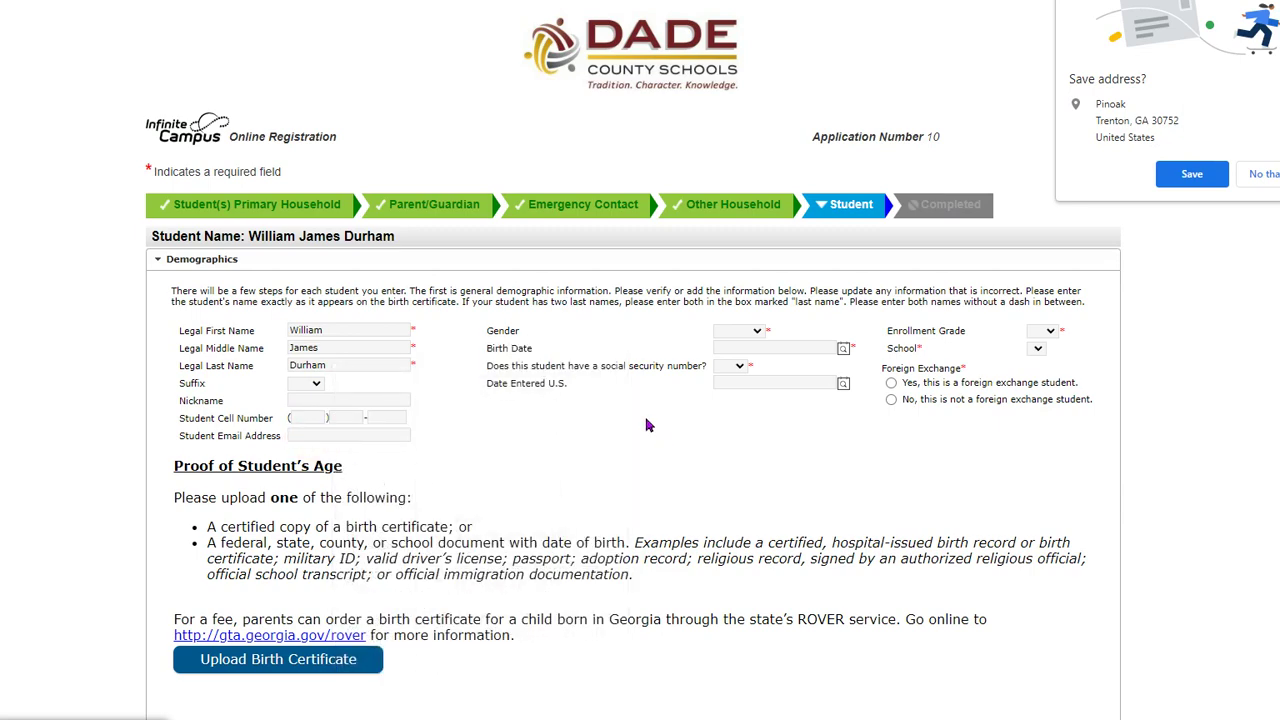
scroll(590, 297, "down", 1)
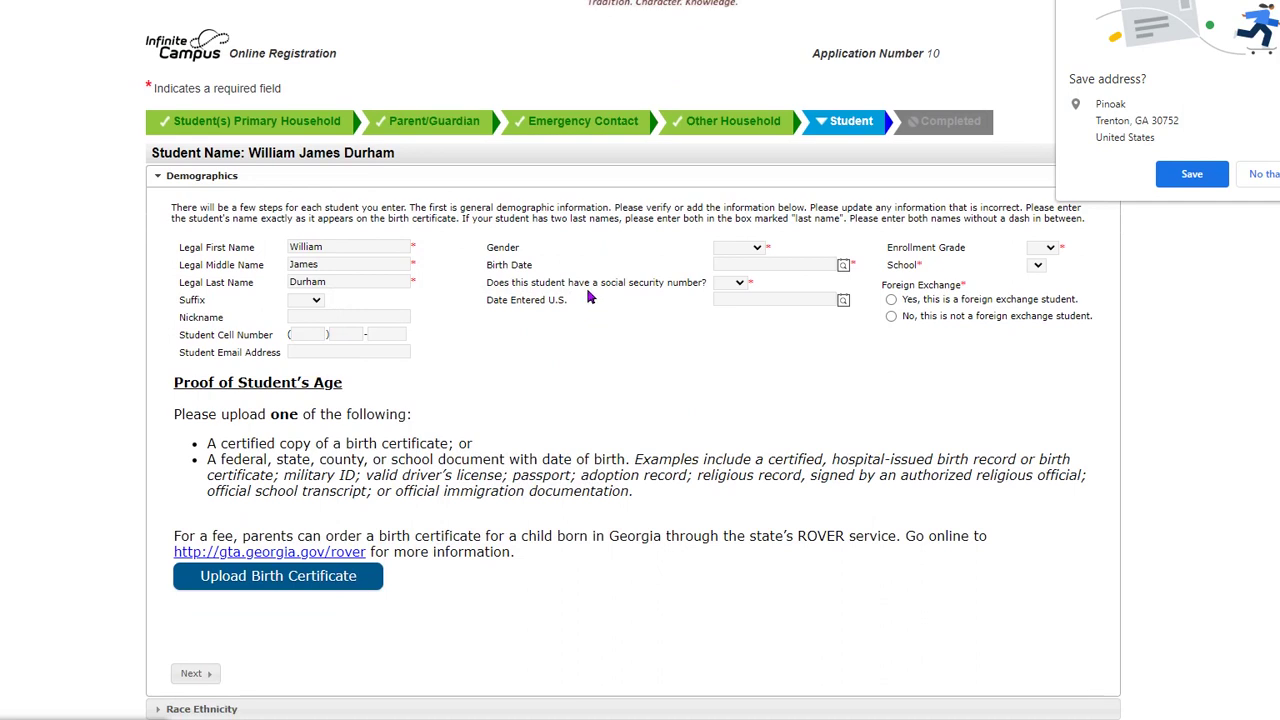
- Set the student's gender to Male and birth date to 07/10/2000
left_click(755, 247)
left_click(740, 285)
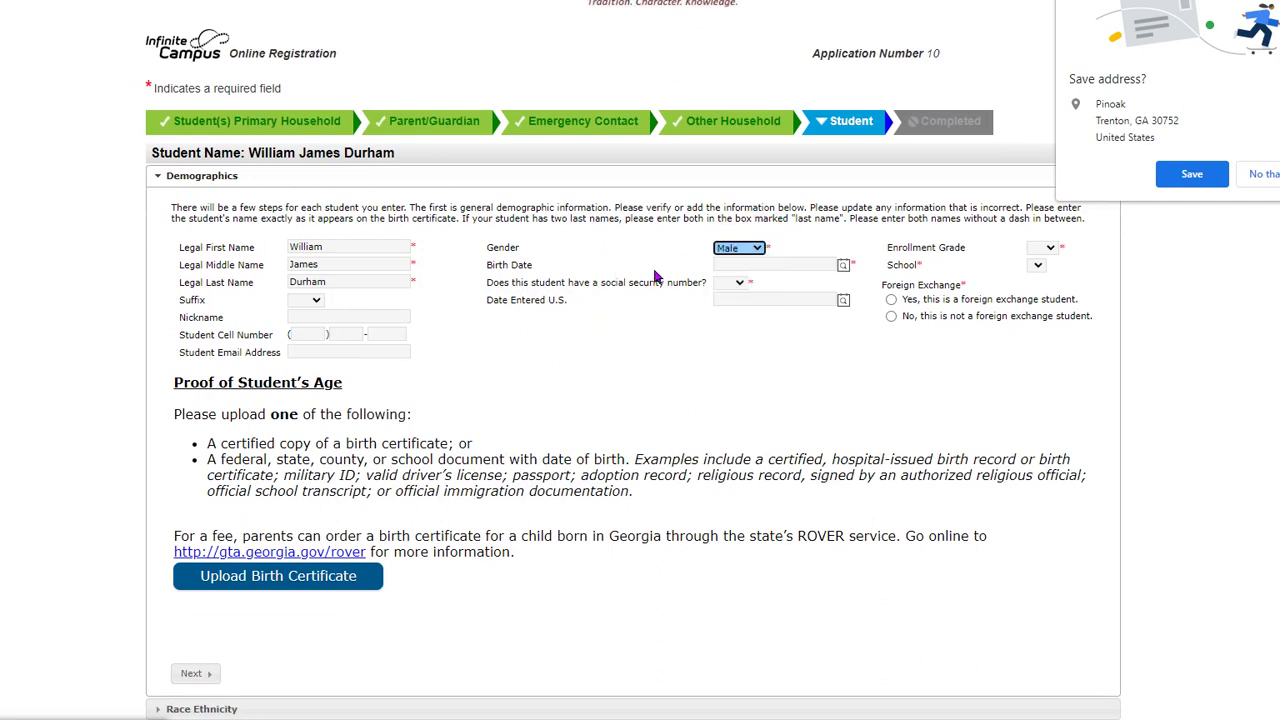
left_click(843, 266)
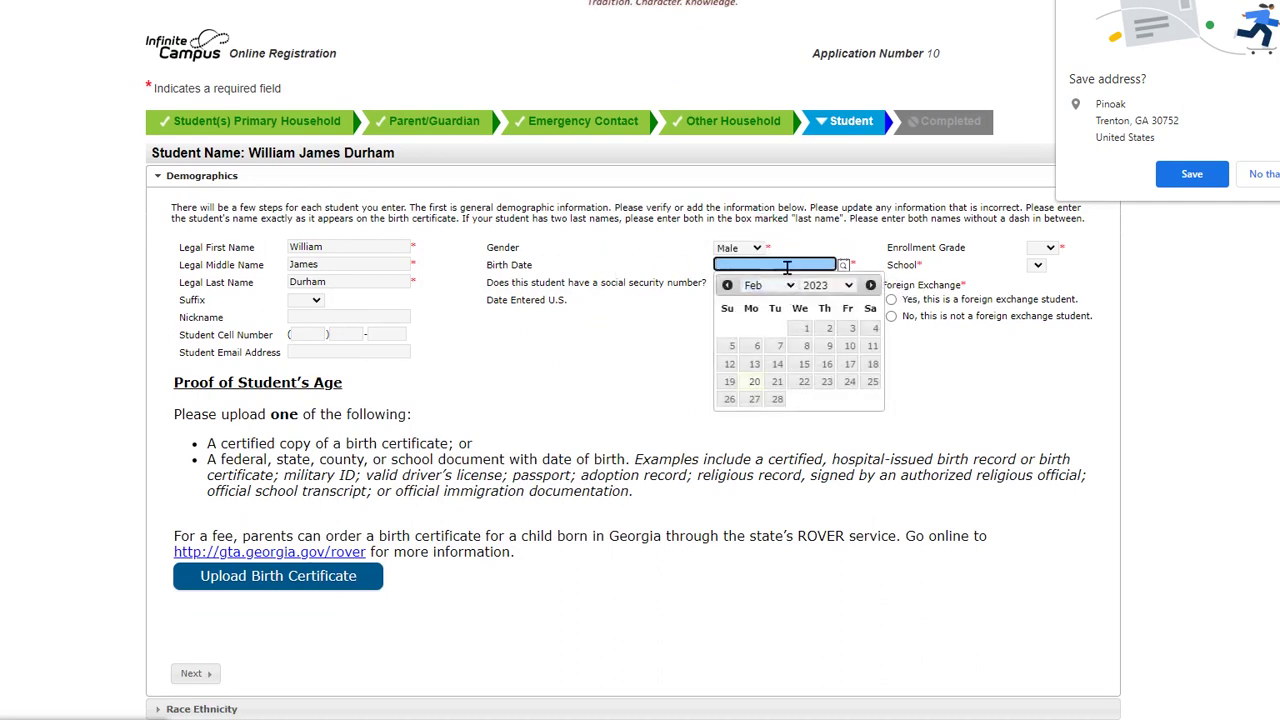
left_click(785, 264)
left_click(810, 360)
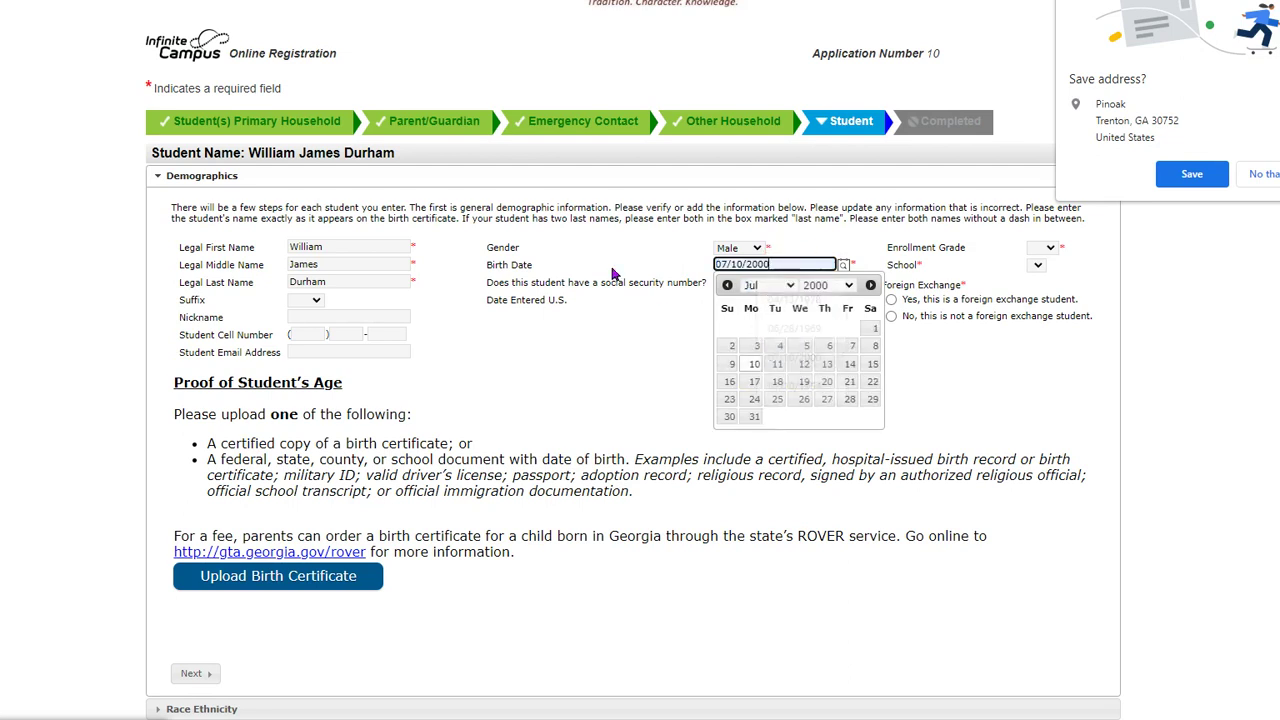
left_click(662, 344)
key("Tab")
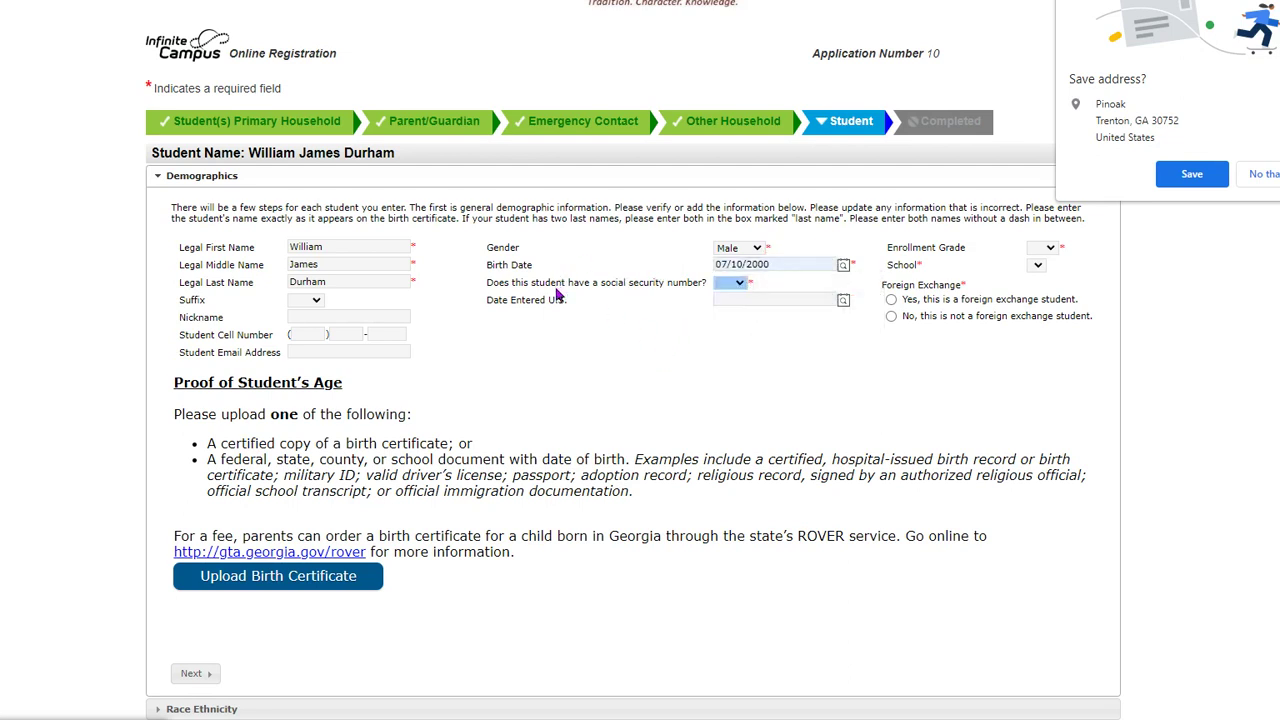
- Answer Yes to having a social security number and enter the number
left_click(740, 283)
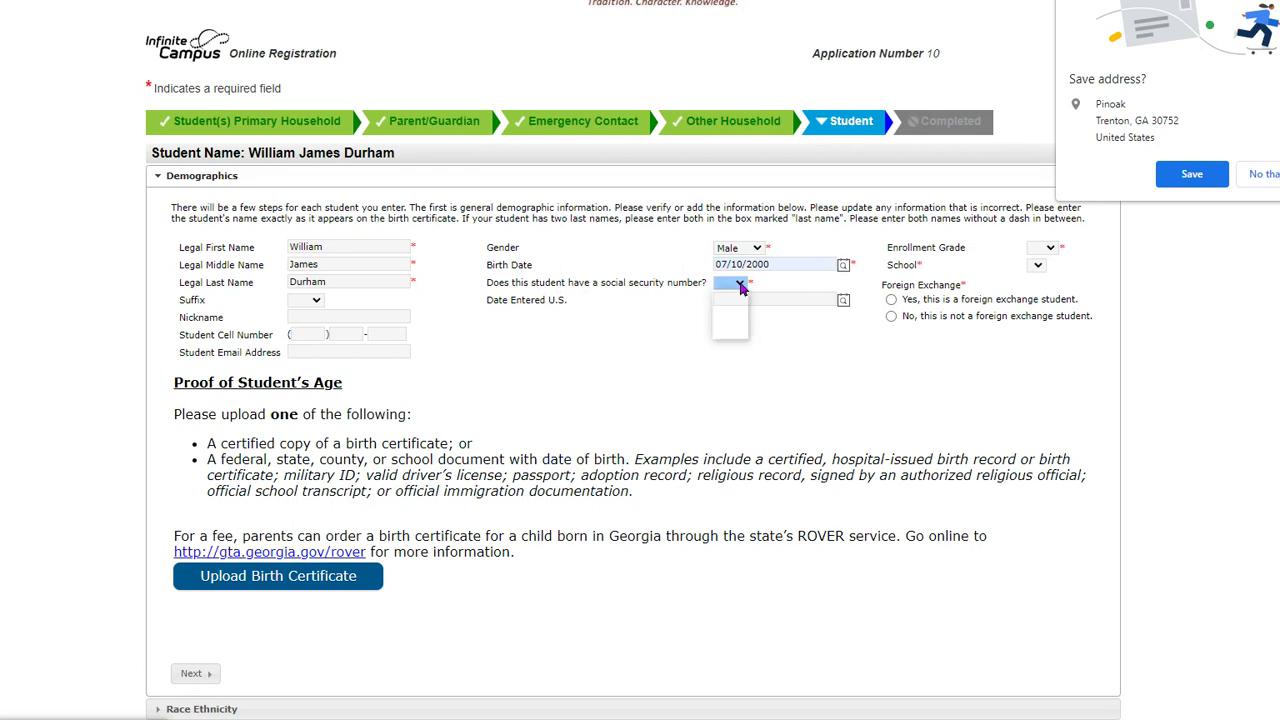
left_click(736, 320)
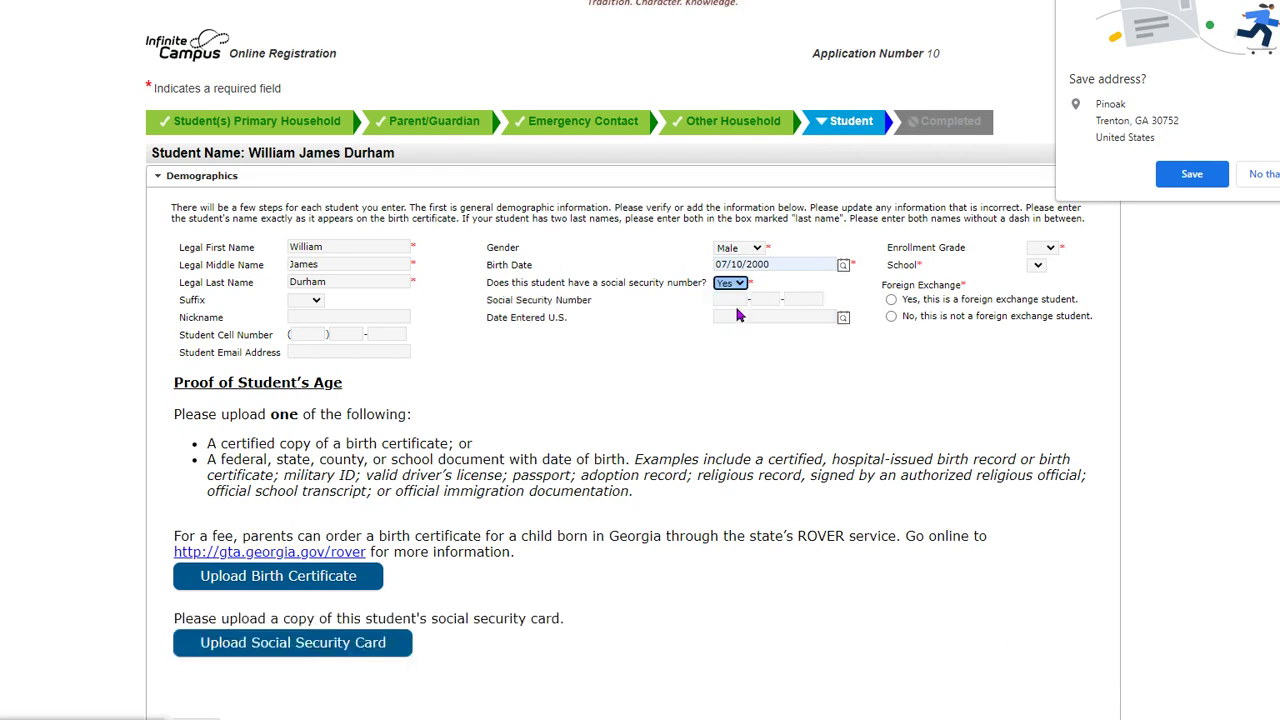
left_click(731, 299)
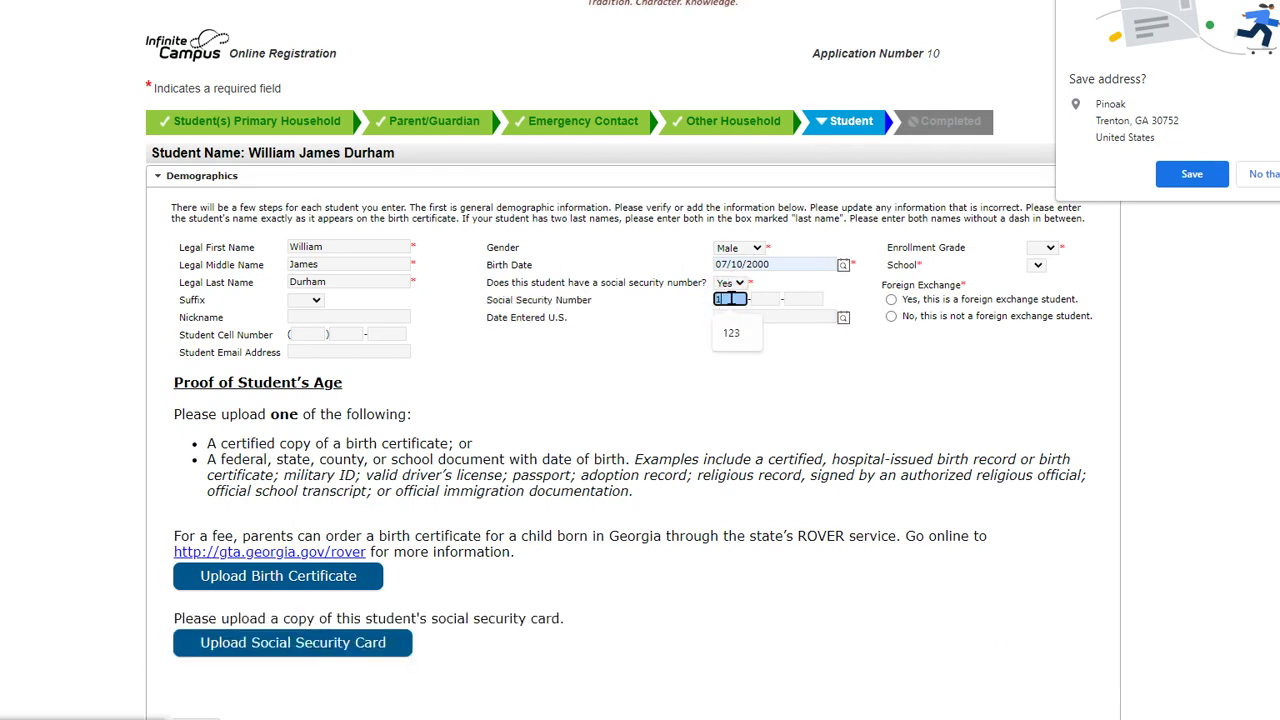
type("123")
type("45")
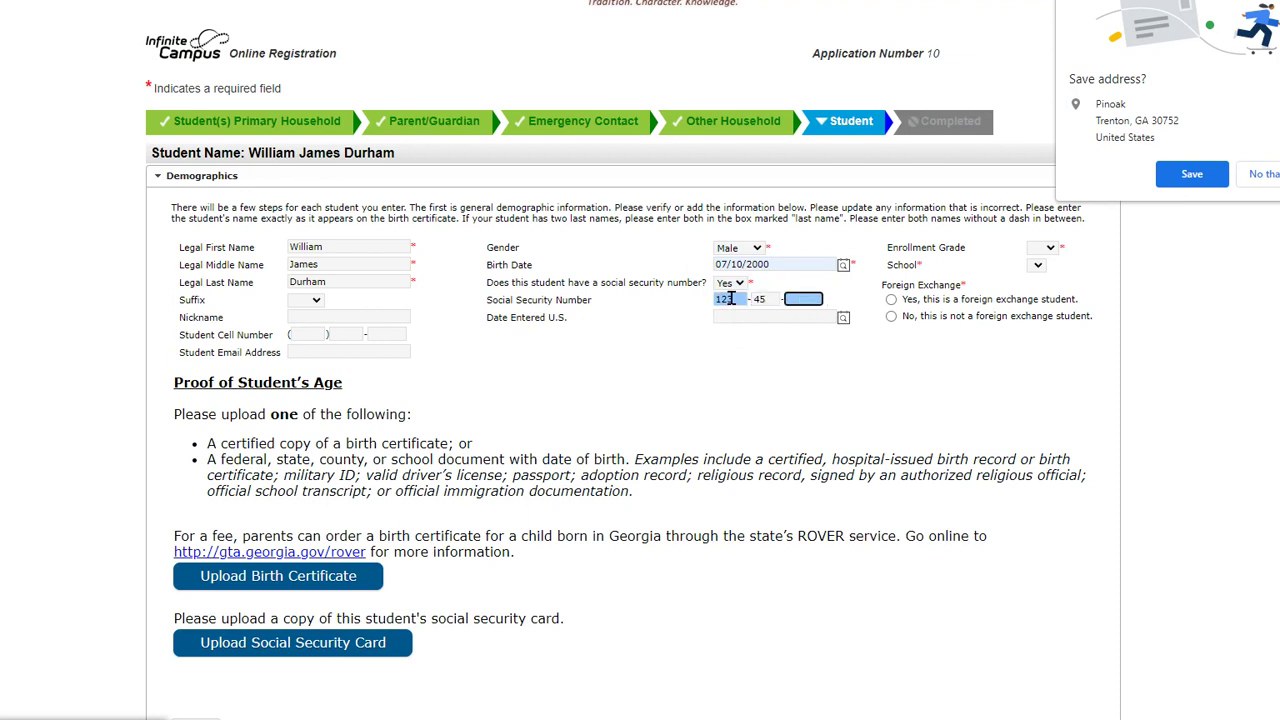
left_click(740, 358)
- Set enrollment grade PK, school Dade Elementary, and foreign exchange No
left_click(1049, 249)
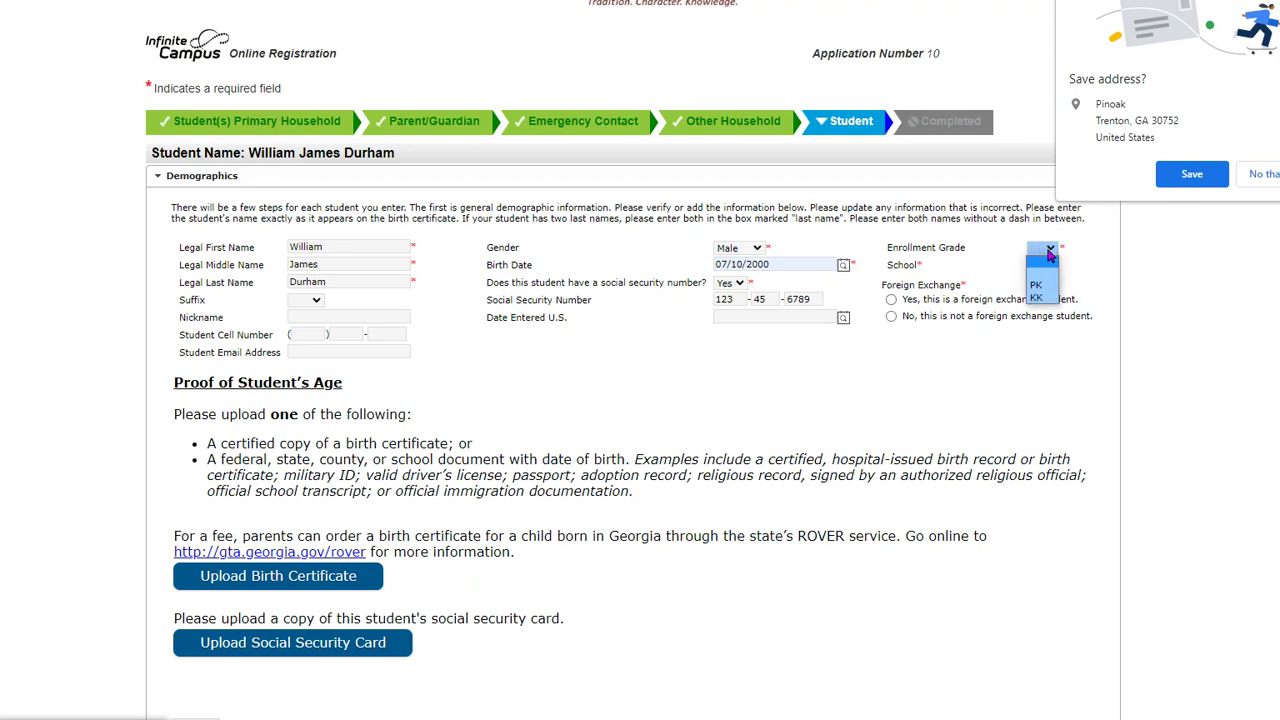
left_click(1046, 286)
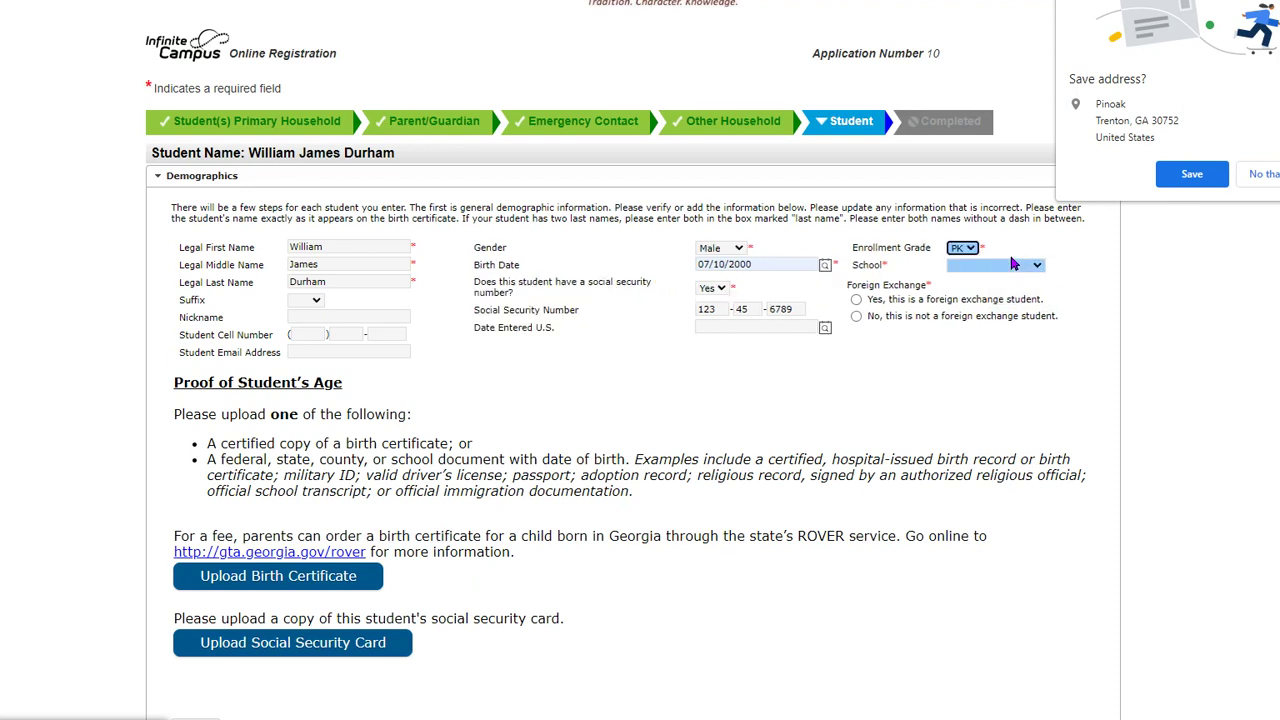
left_click(1030, 268)
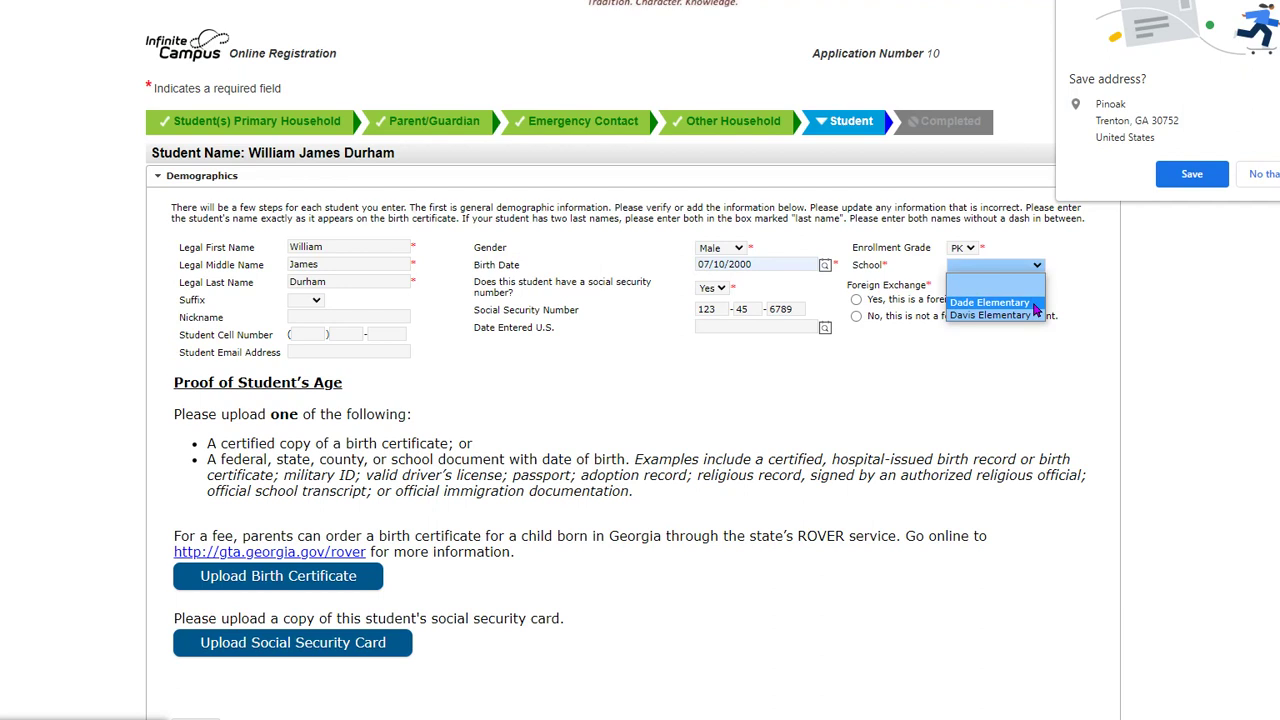
left_click(1000, 302)
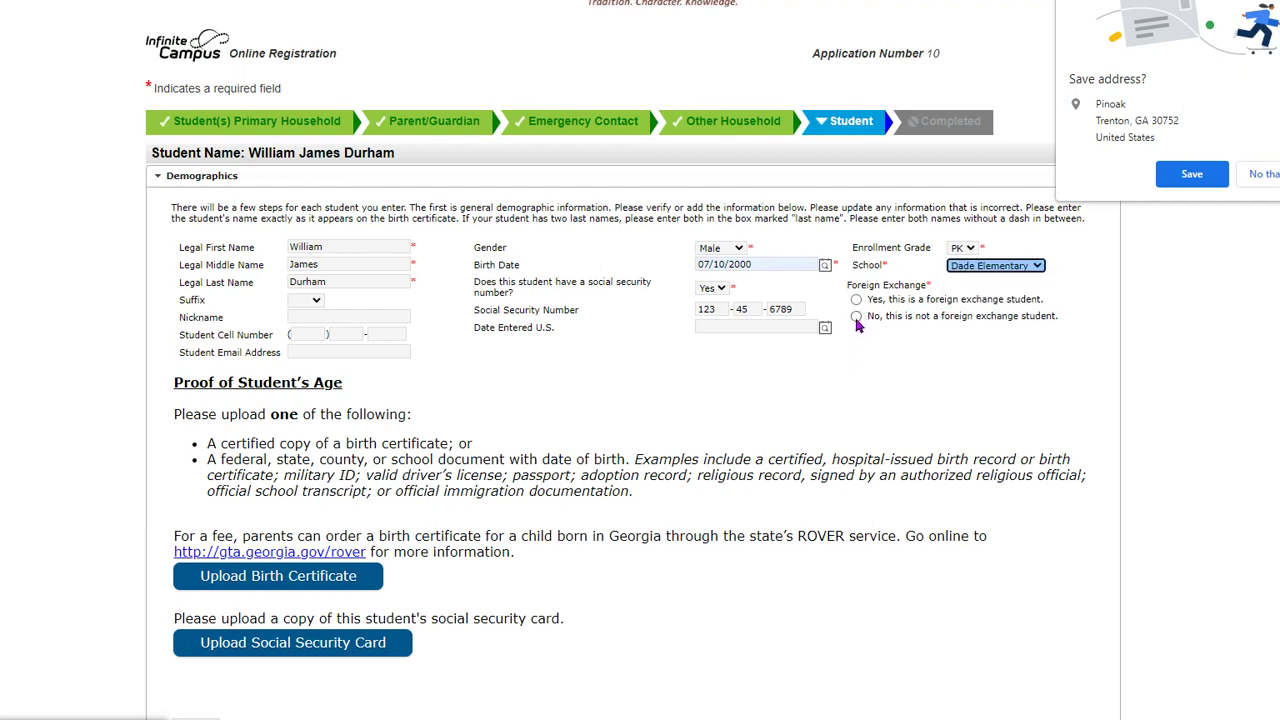
left_click(856, 320)
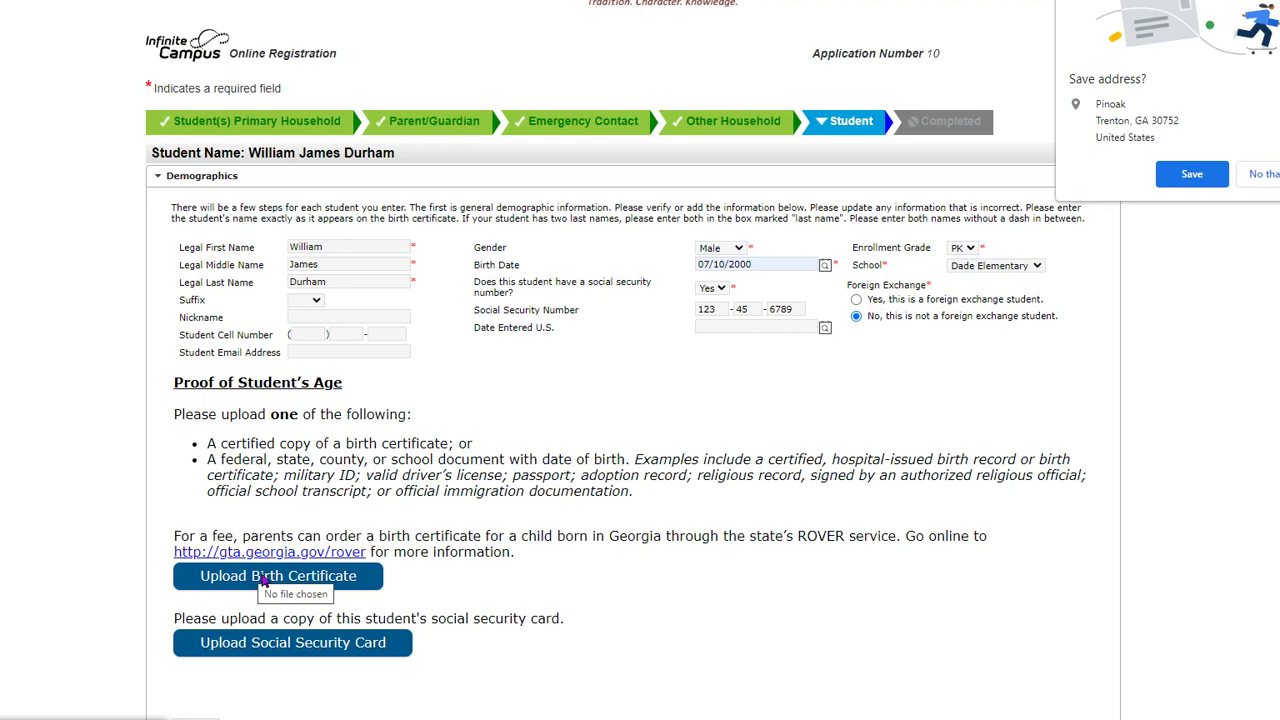
scroll(243, 643, "down", 3)
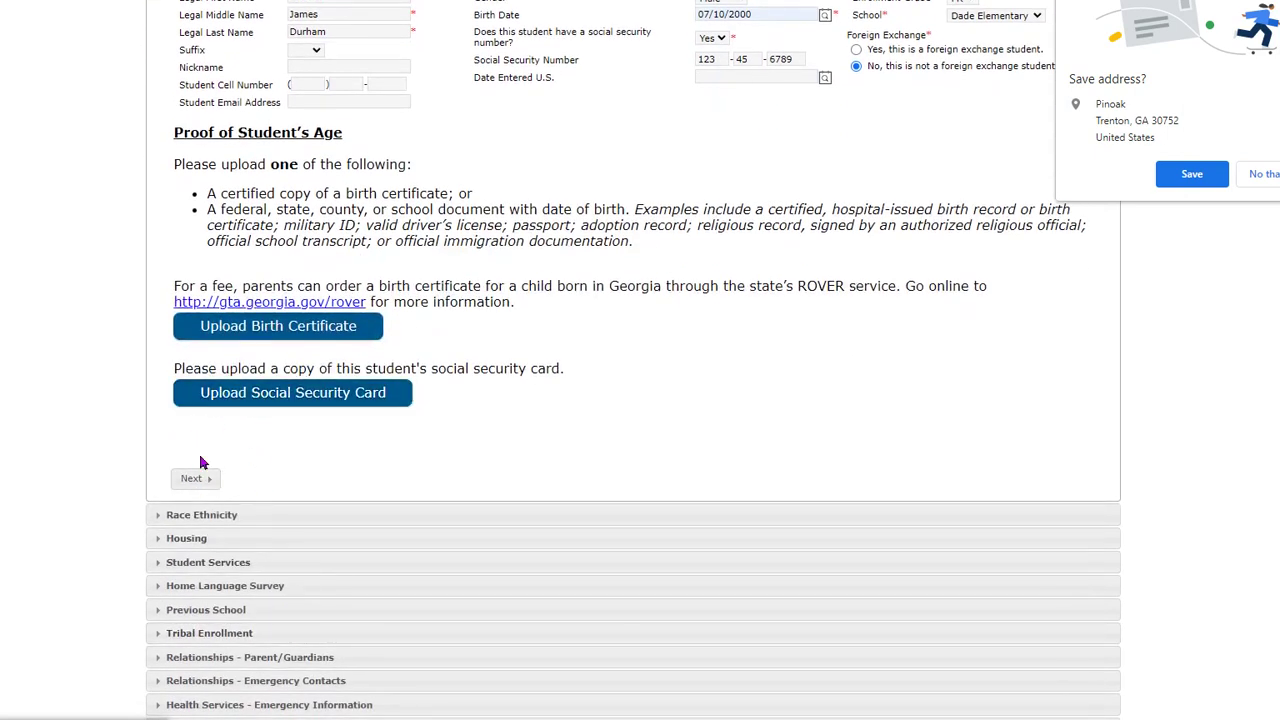
- On the Race Ethnicity page, answer No to Hispanic/Latino and select White as the race
left_click(200, 479)
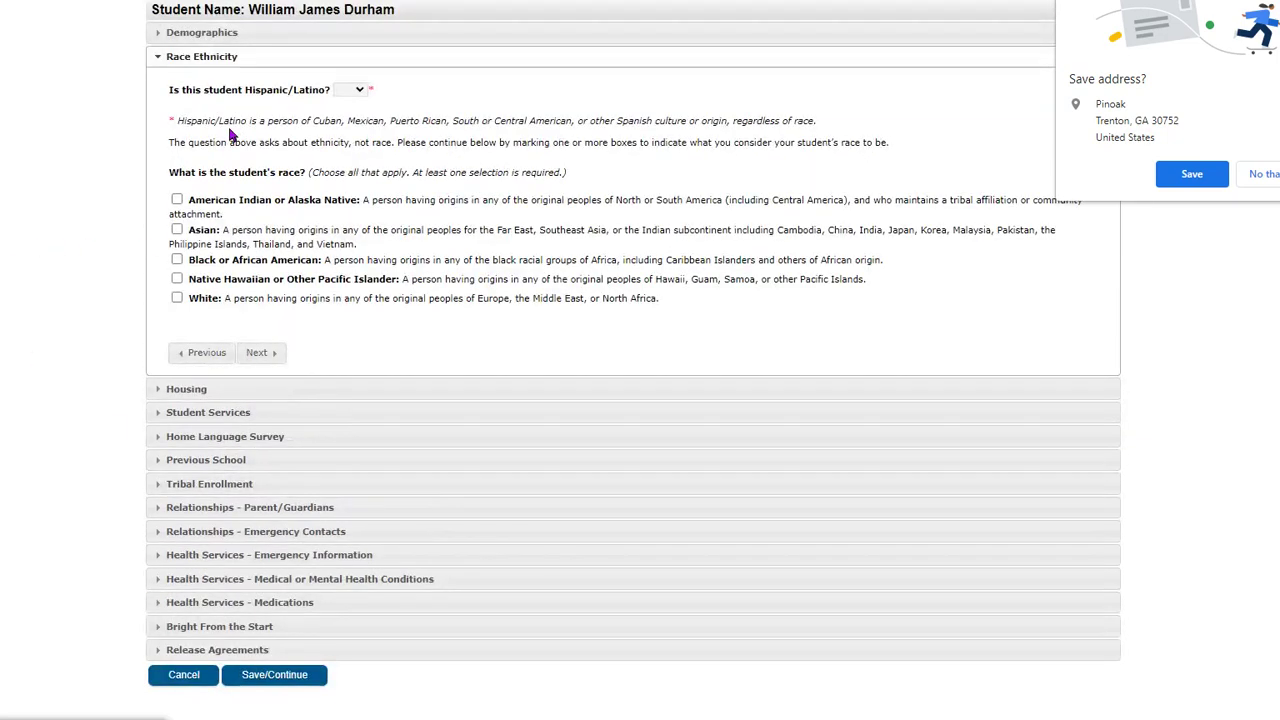
left_click(357, 91)
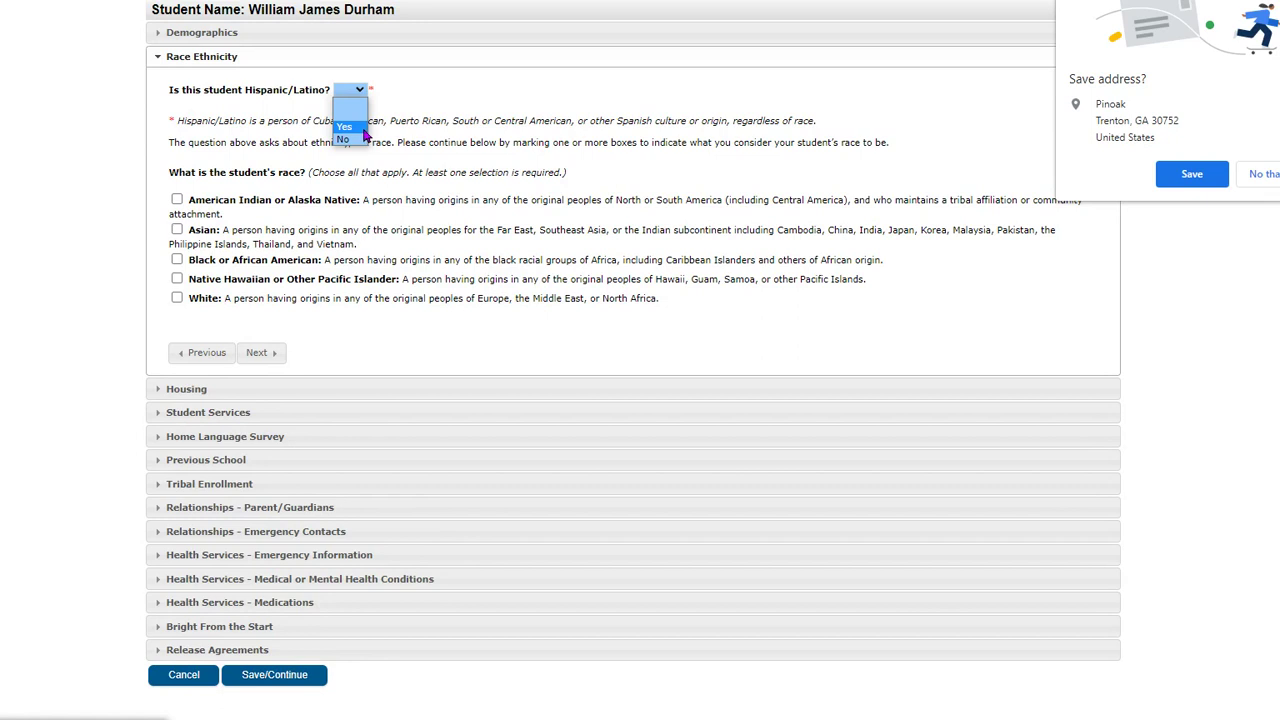
left_click(364, 139)
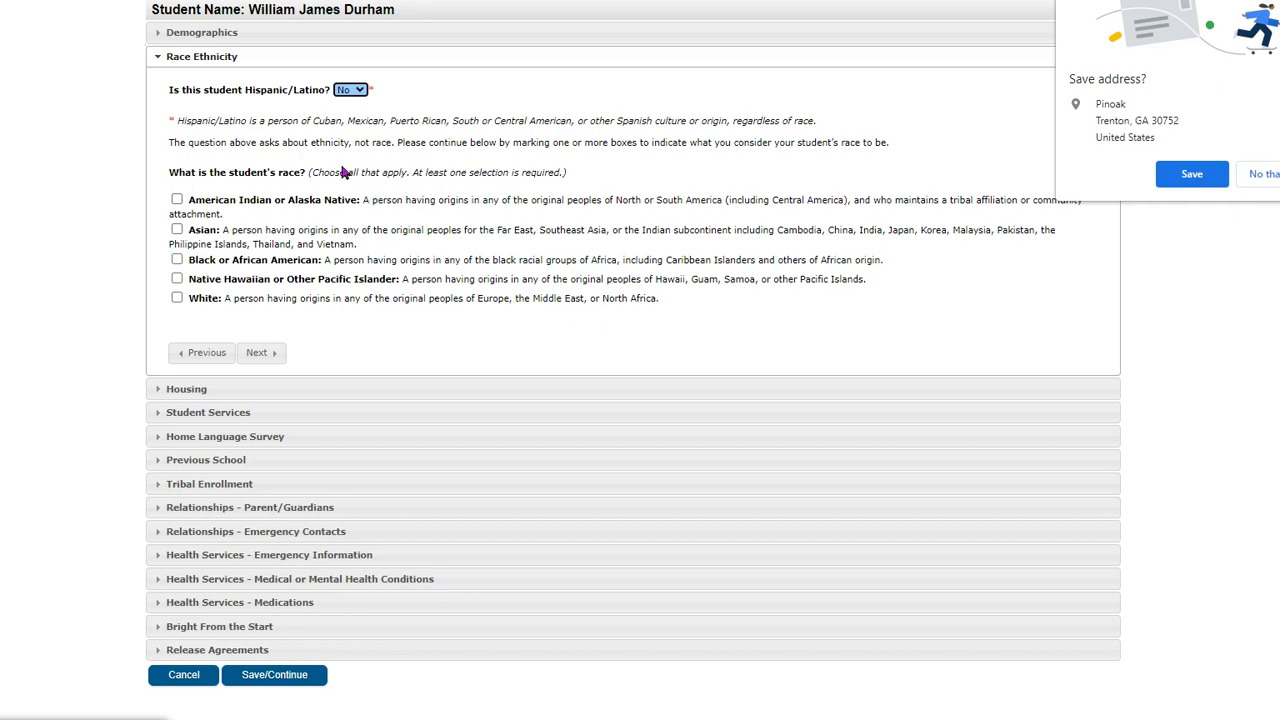
left_click(176, 298)
left_click(256, 351)
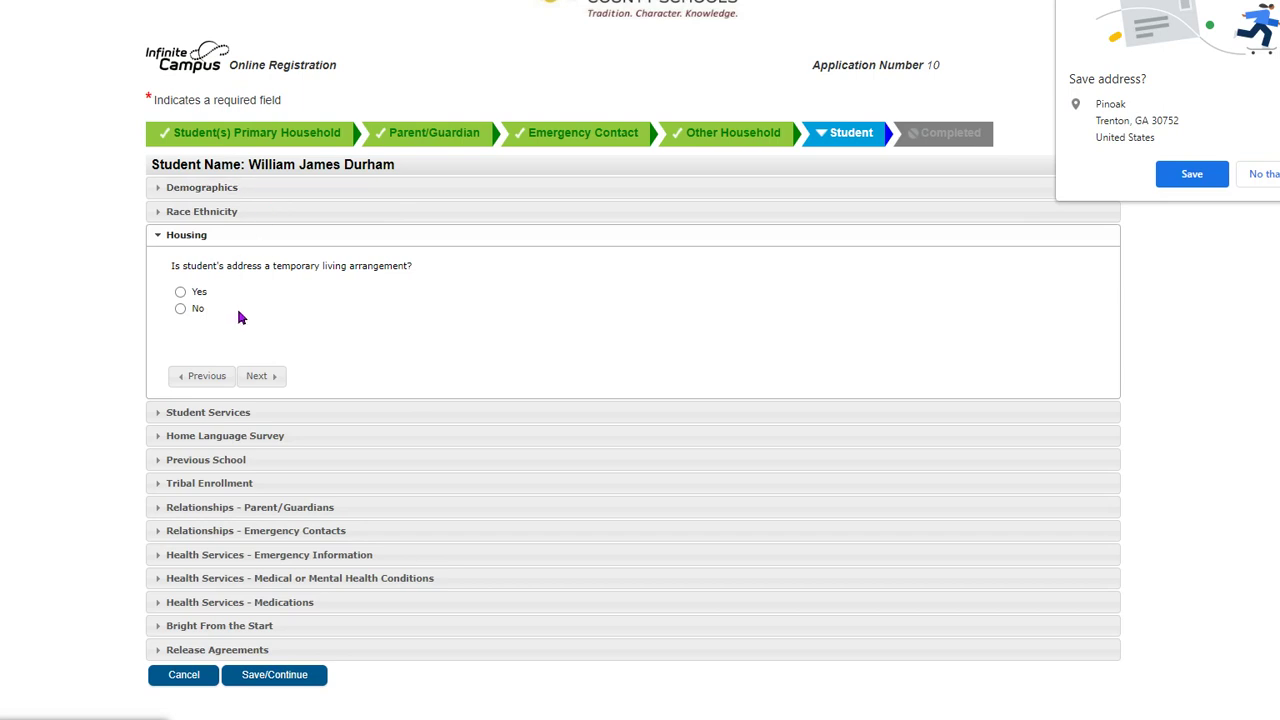
- Select No for temporary housing, then No for current IEP, 504 plan and gifted/talented services
left_click(180, 310)
left_click(262, 375)
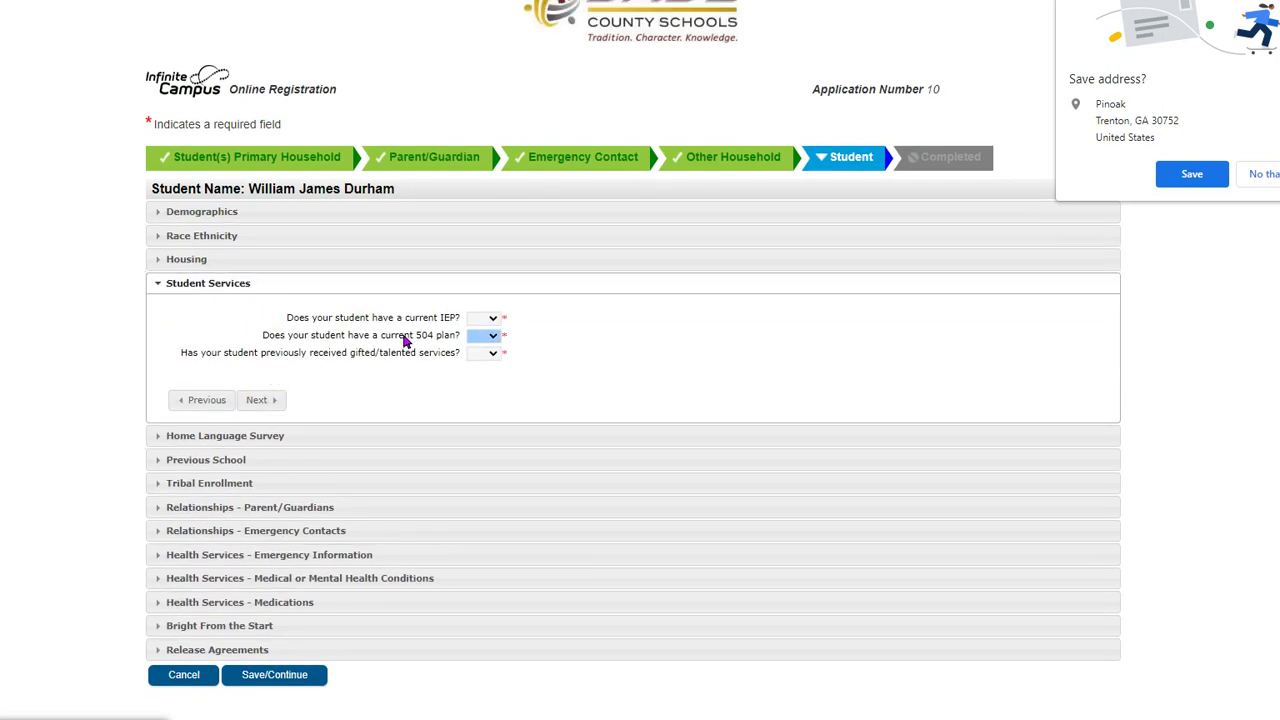
left_click(490, 318)
left_click(494, 376)
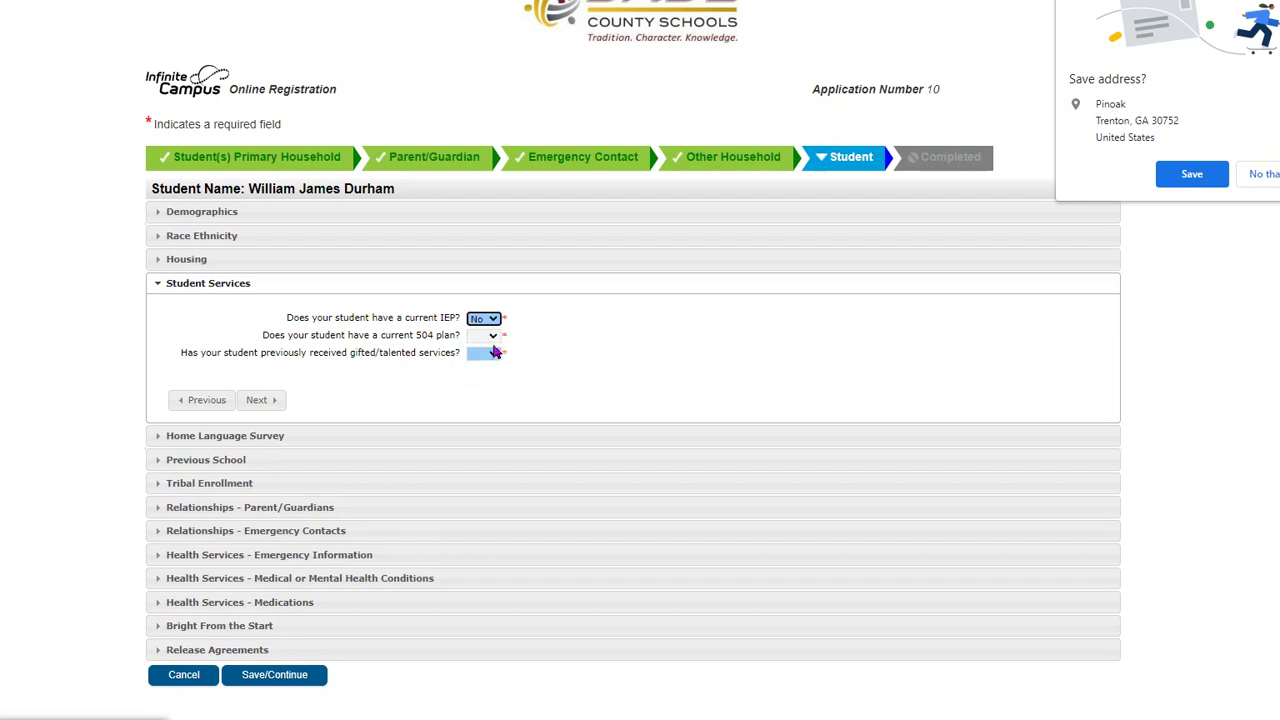
left_click(492, 336)
left_click(490, 390)
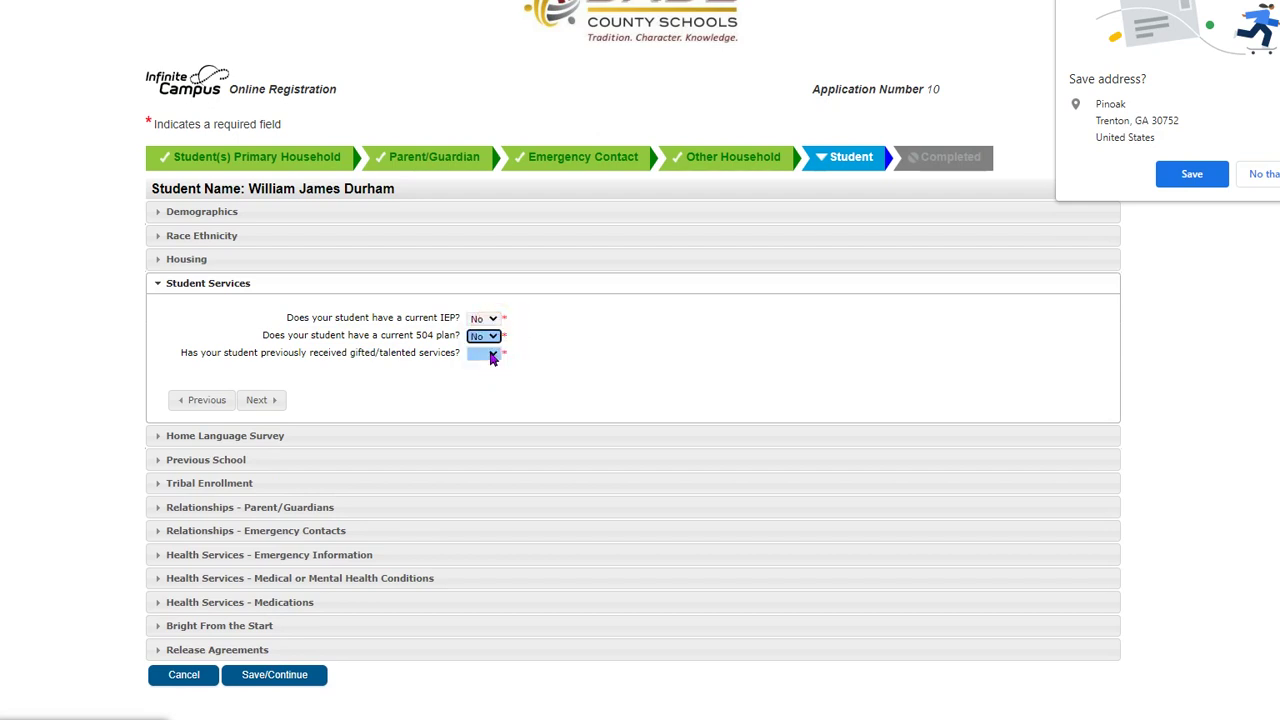
left_click(492, 356)
left_click(480, 404)
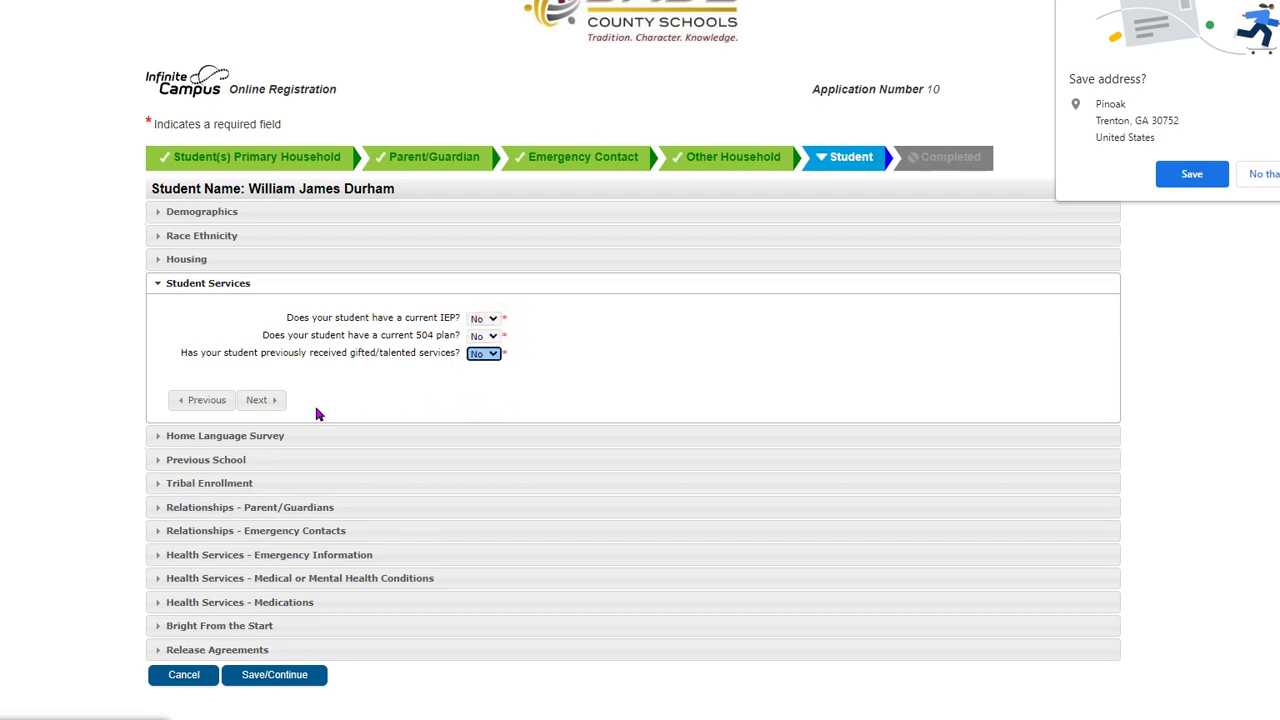
left_click(262, 404)
- Set all four language questions to English, Standard American
scroll(280, 395, "down", 3)
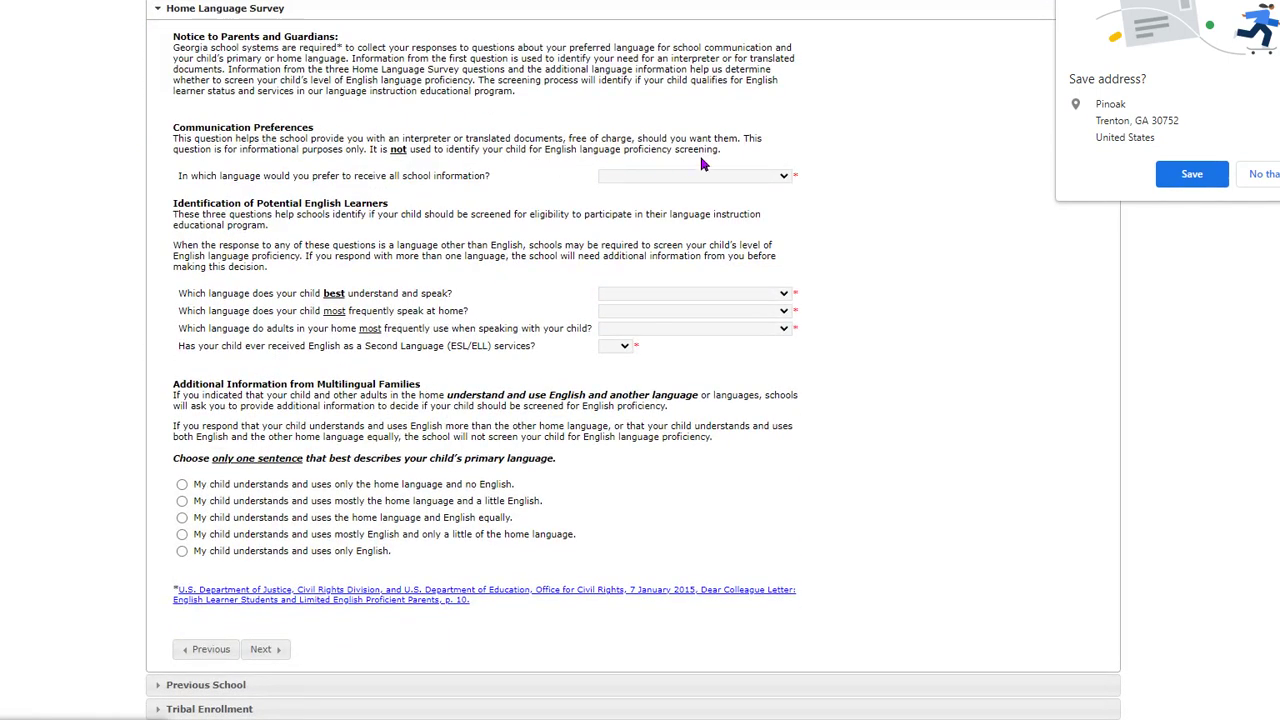
left_click(785, 177)
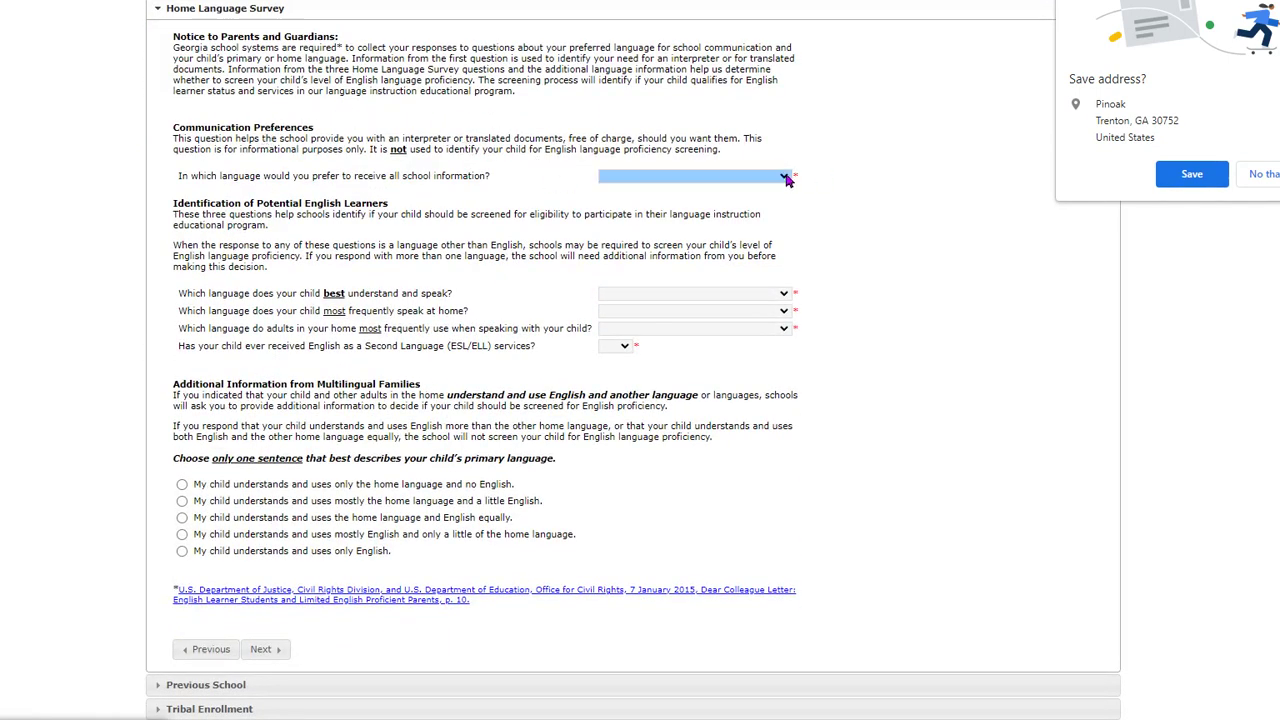
left_click(786, 177)
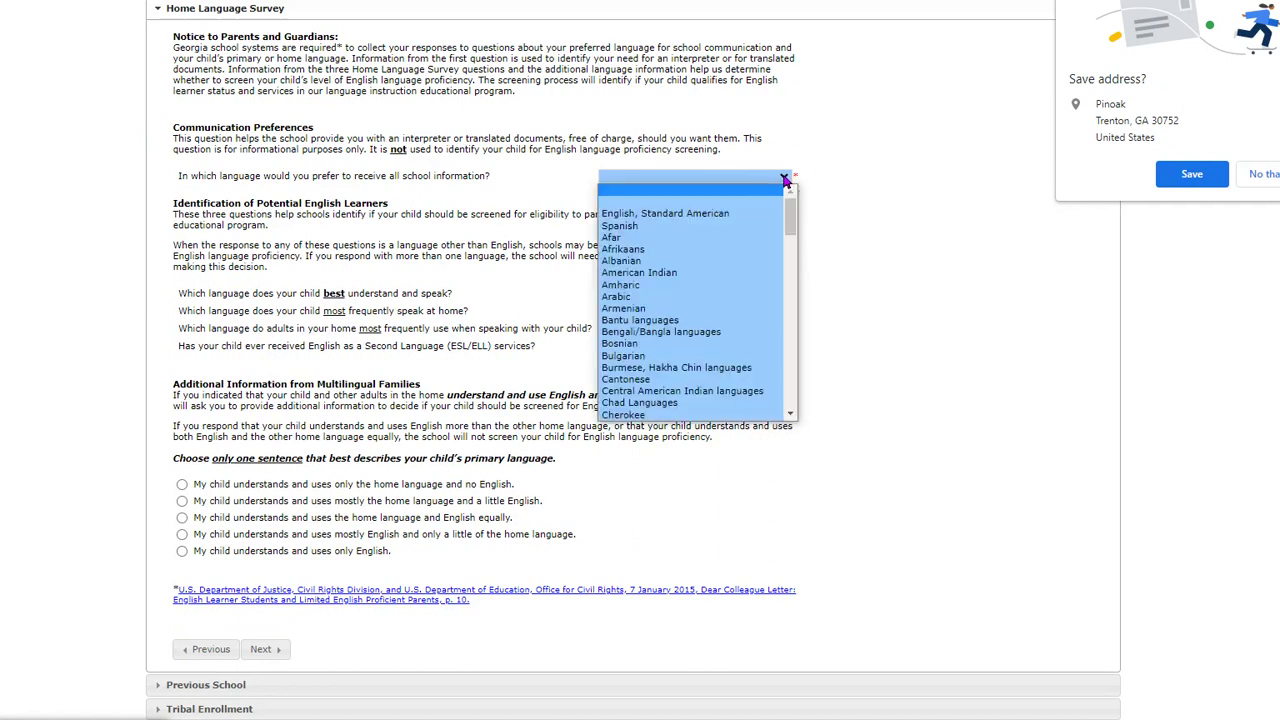
left_click(736, 215)
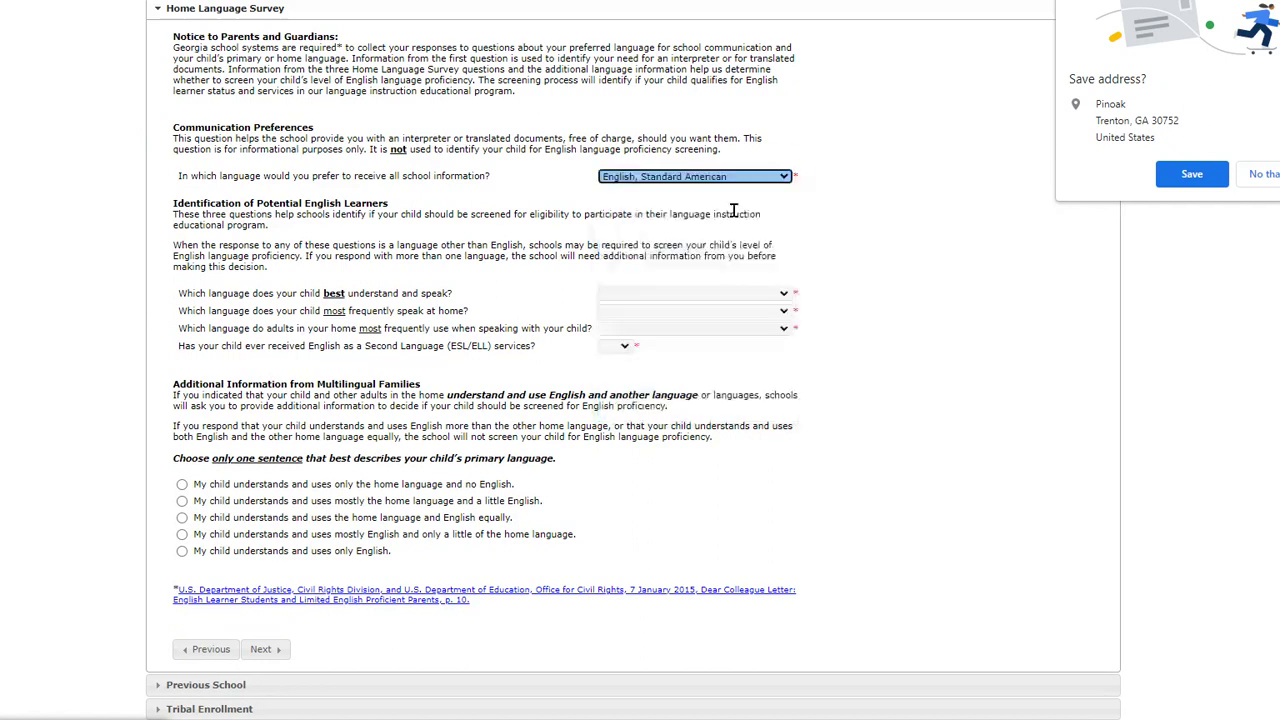
left_click(783, 295)
left_click(782, 295)
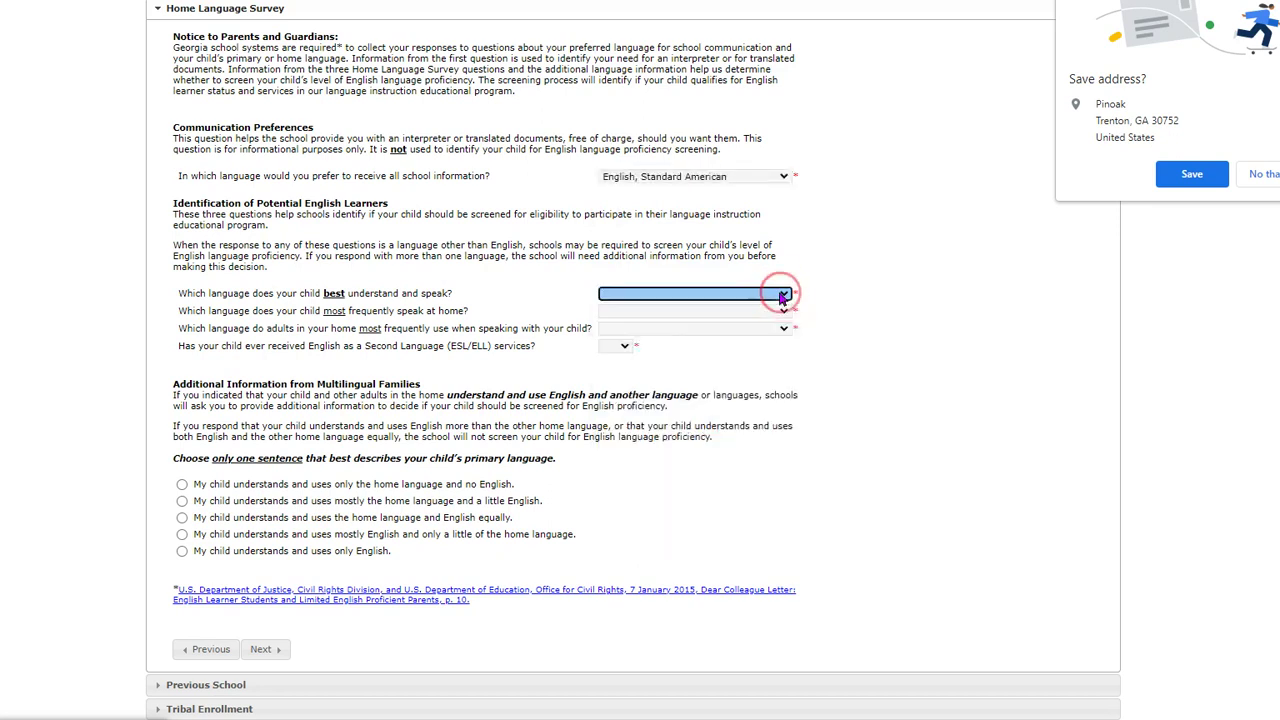
left_click(783, 295)
left_click(750, 331)
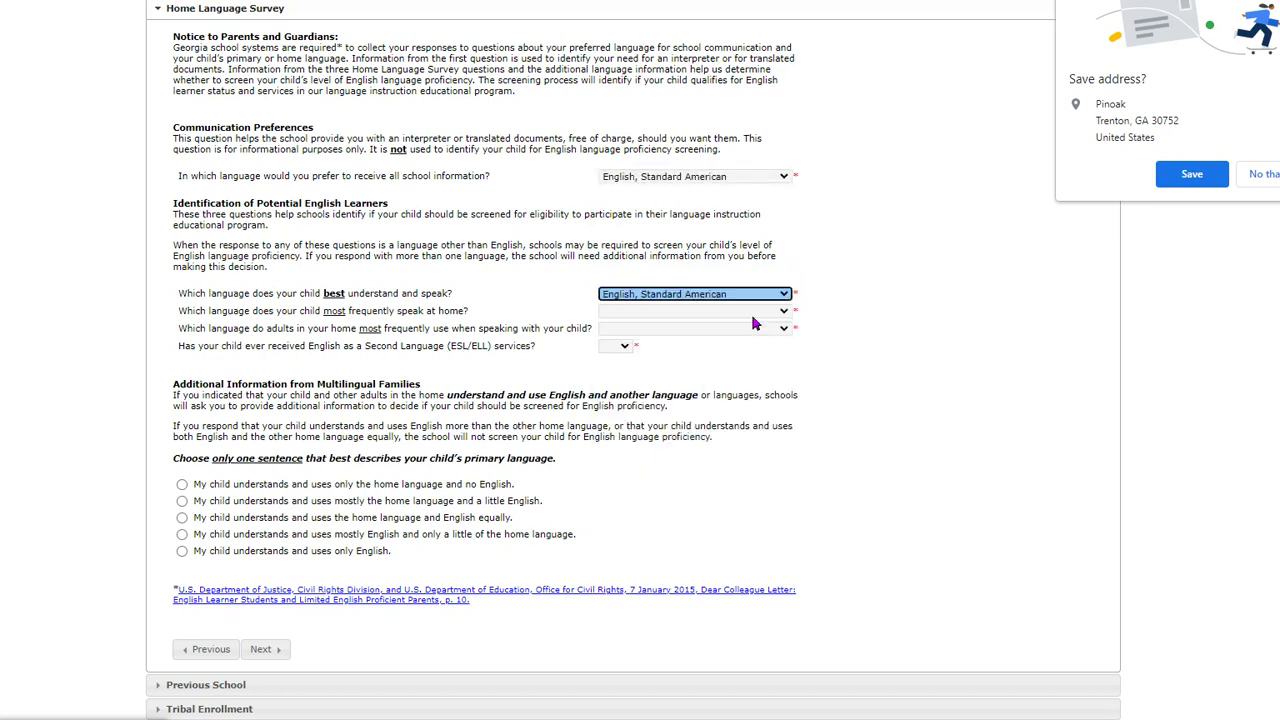
left_click(776, 313)
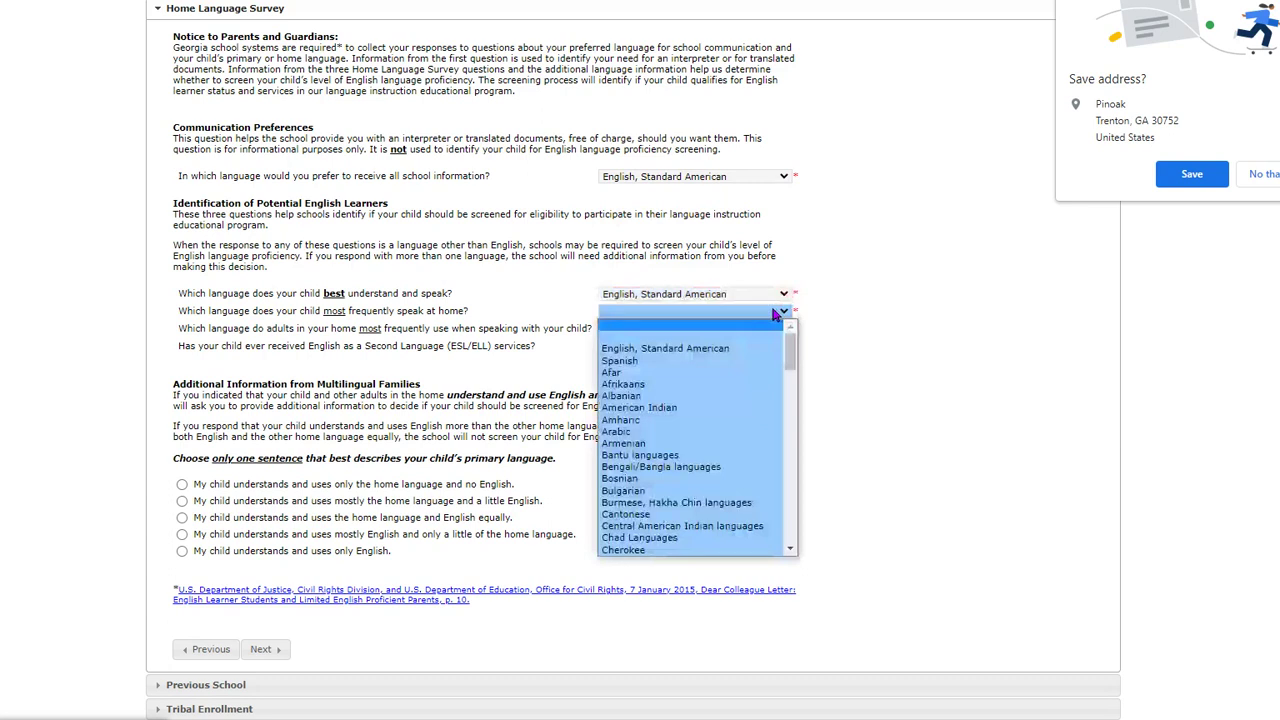
left_click(728, 348)
left_click(781, 329)
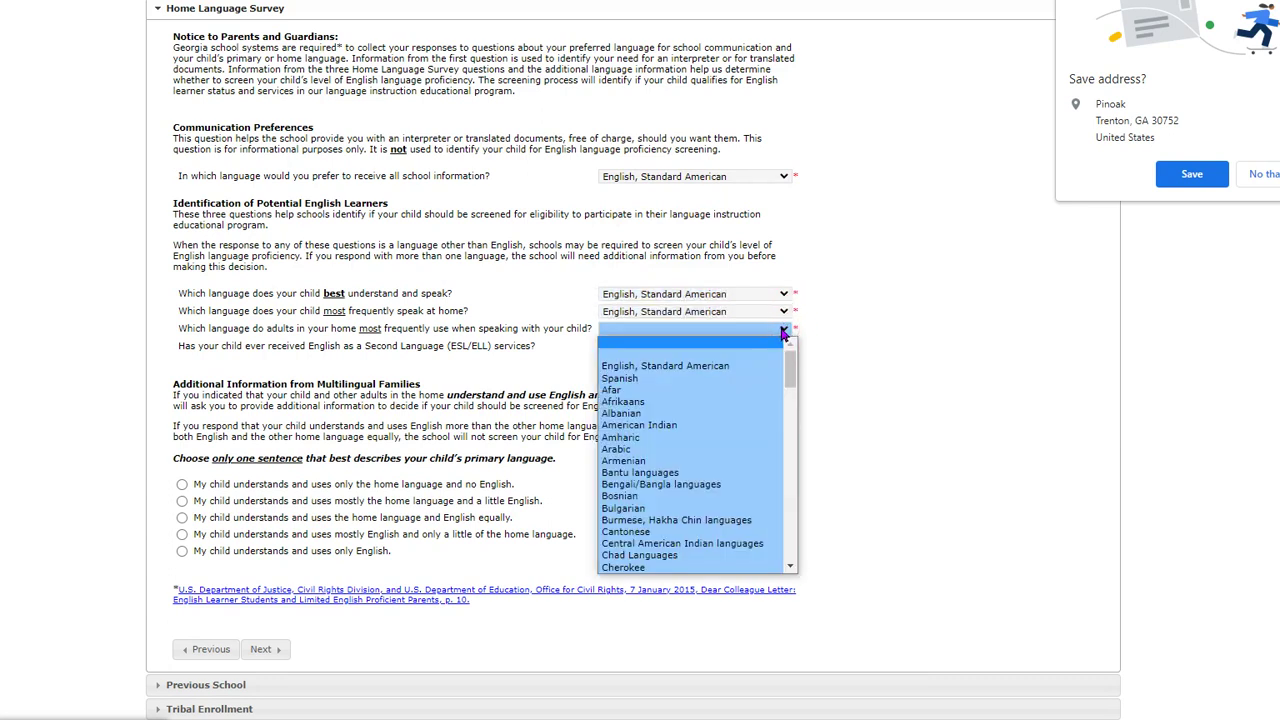
left_click(742, 365)
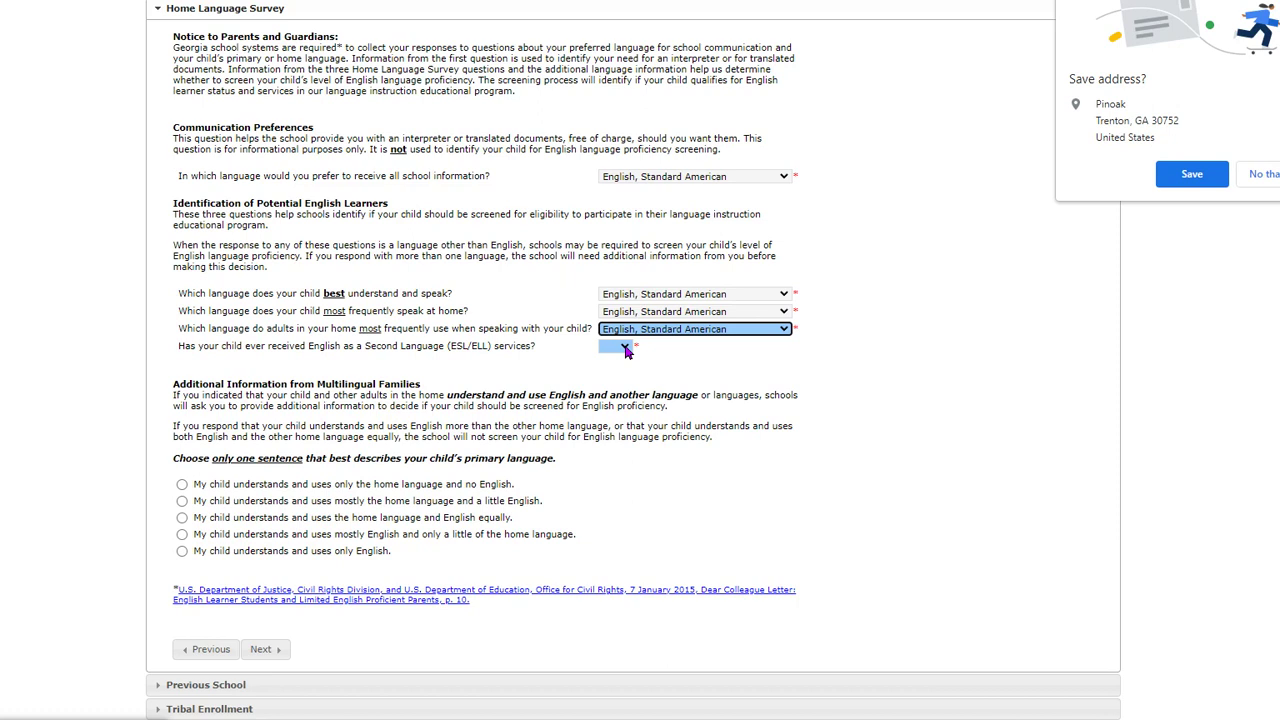
- Answer No to prior ESL/ELL services and state the child uses only English
left_click(627, 351)
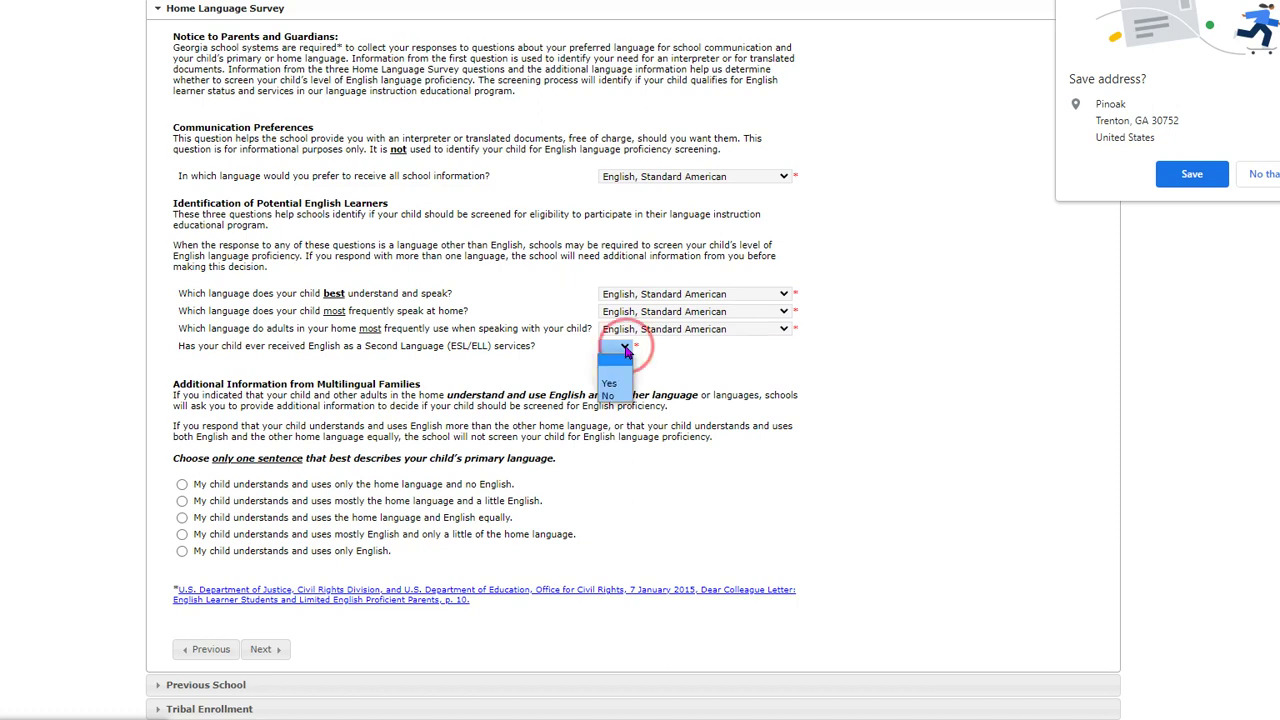
left_click(610, 397)
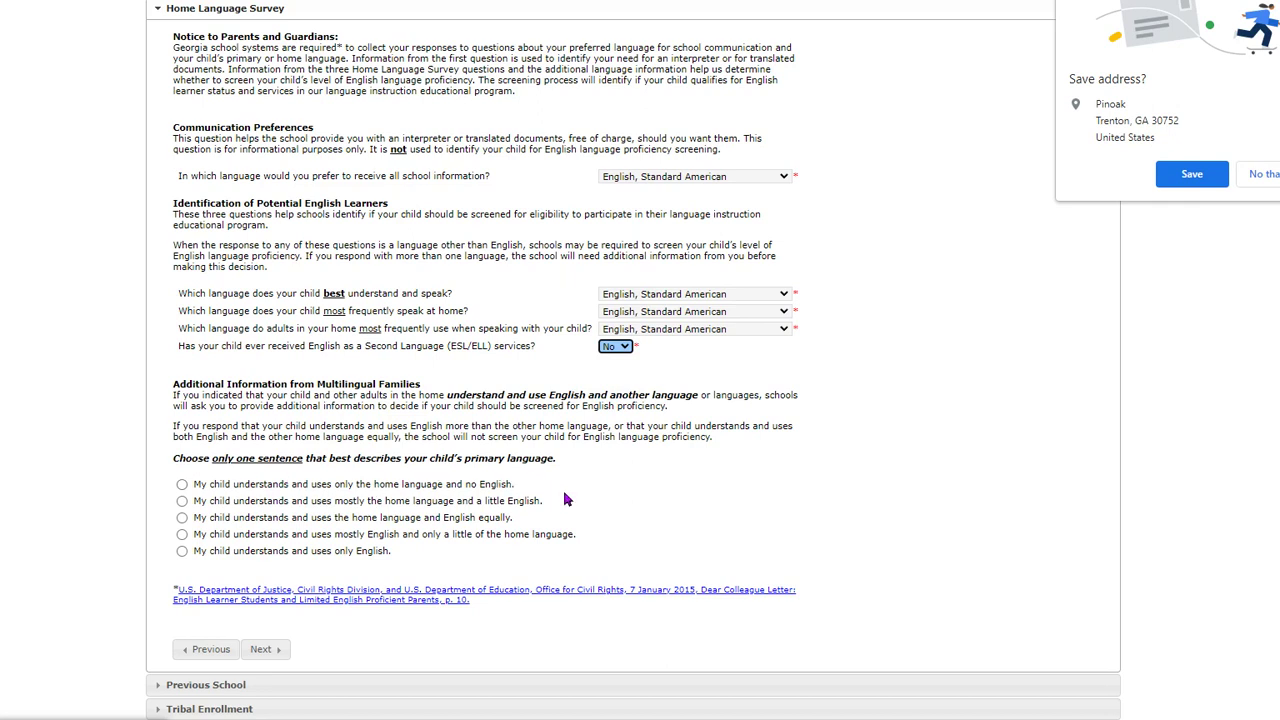
left_click(182, 552)
- On Previous School, answer No to the suspended or expelled question
left_click(262, 650)
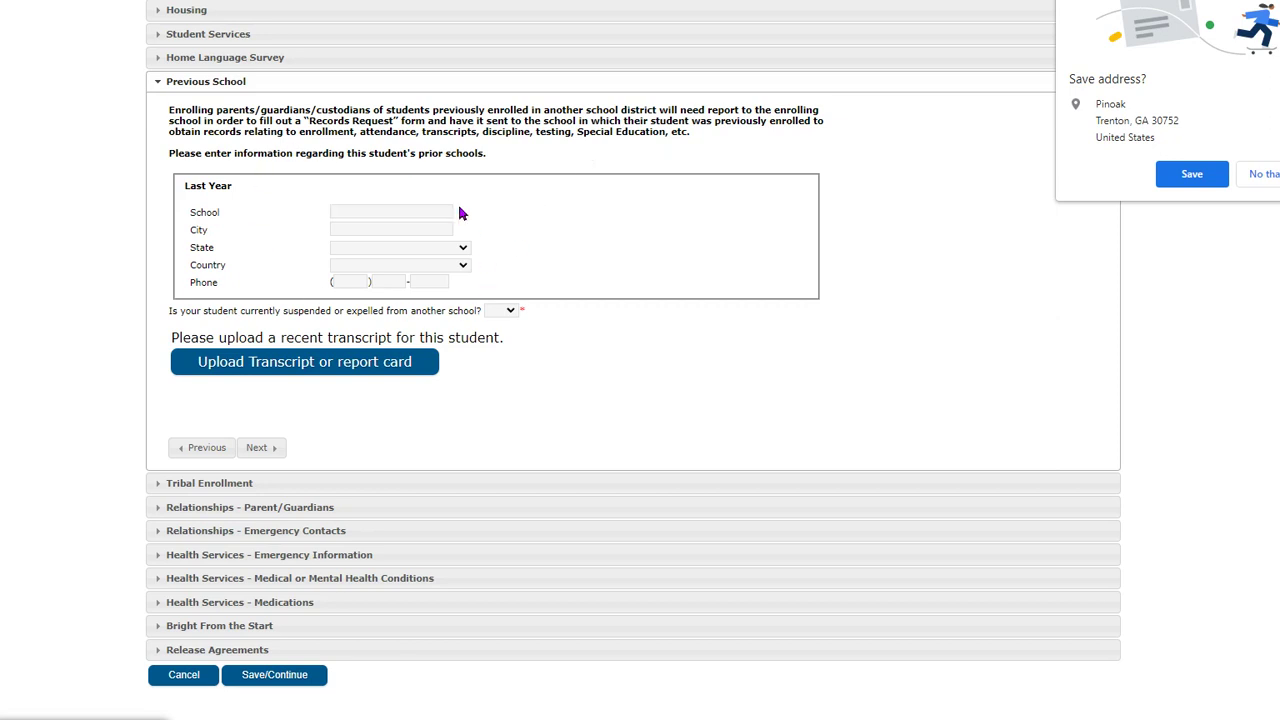
left_click(510, 312)
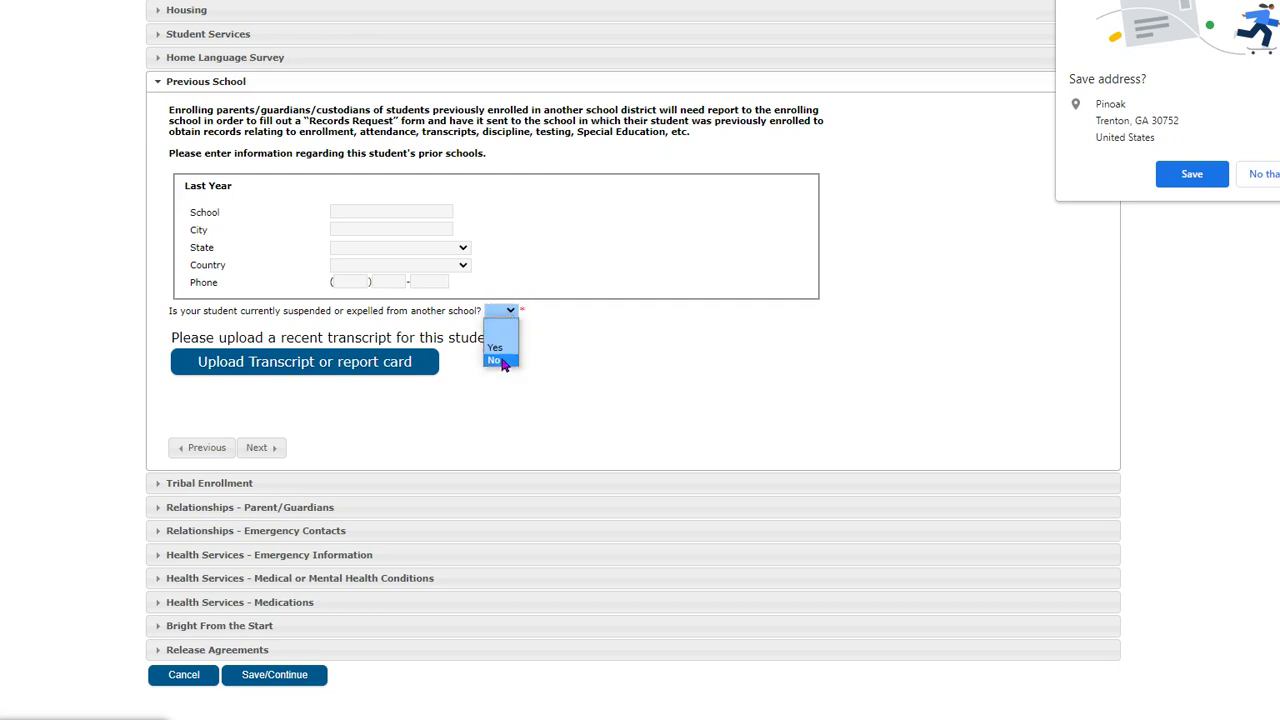
left_click(501, 357)
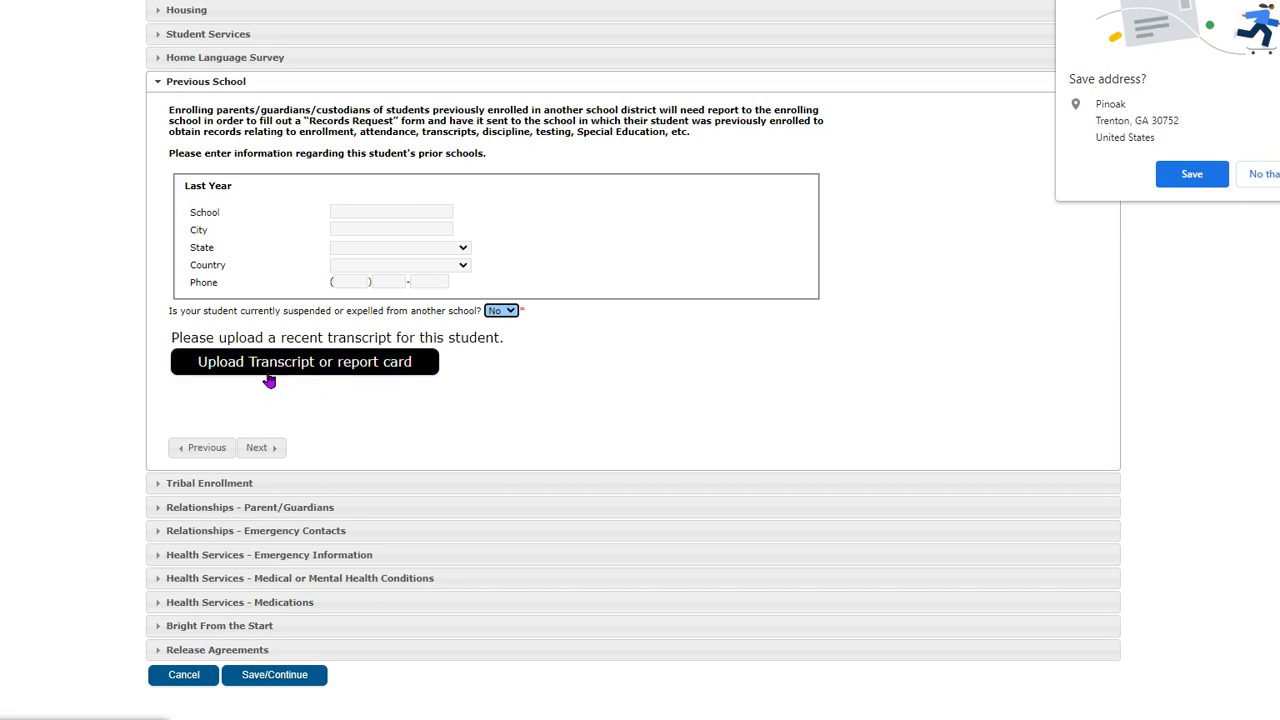
left_click(262, 448)
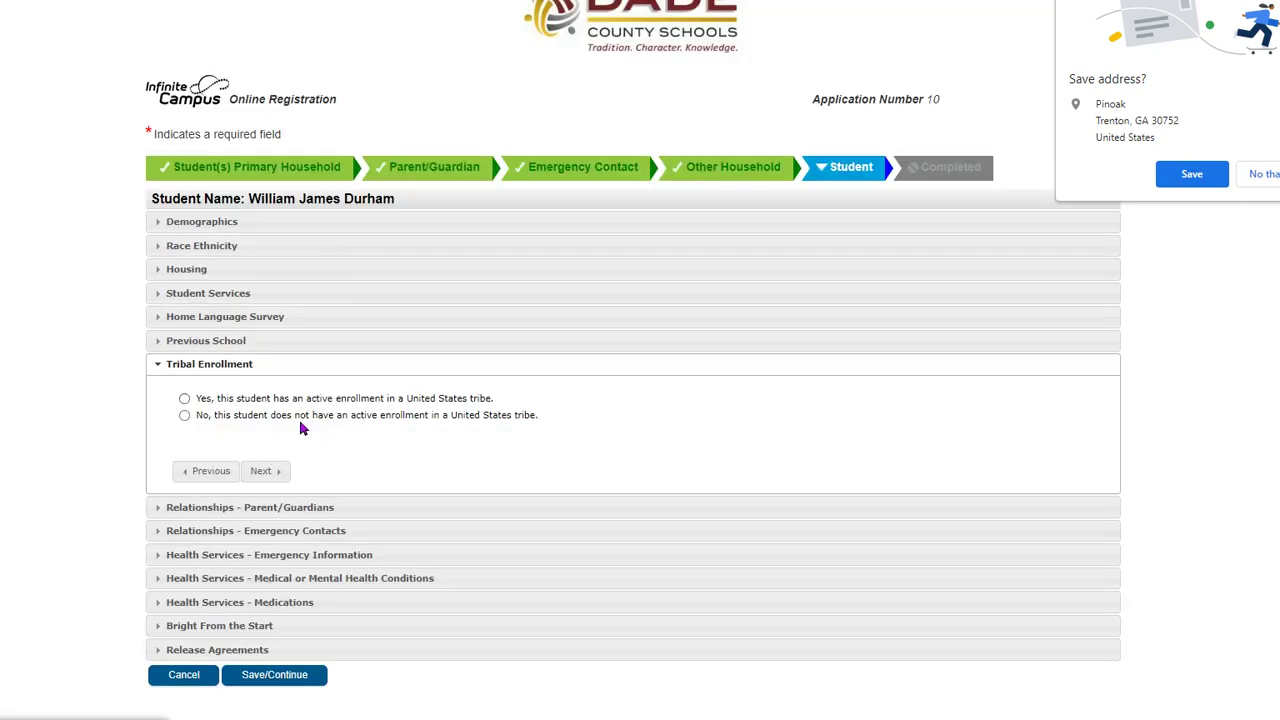
- Choose 'No, this student does not have an active enrollment' for Tribal Enrollment
left_click(184, 415)
left_click(261, 472)
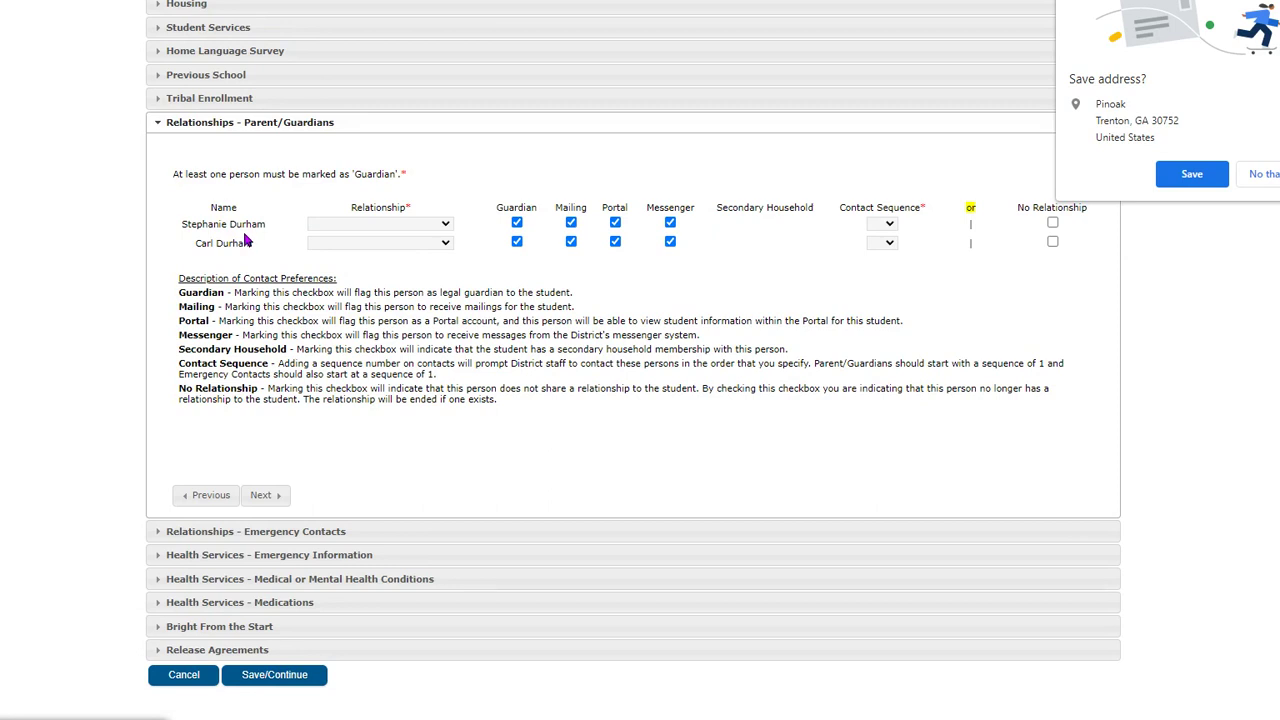
- Set the first parent's relationship to Mother and the second parent's to Father
left_click(447, 226)
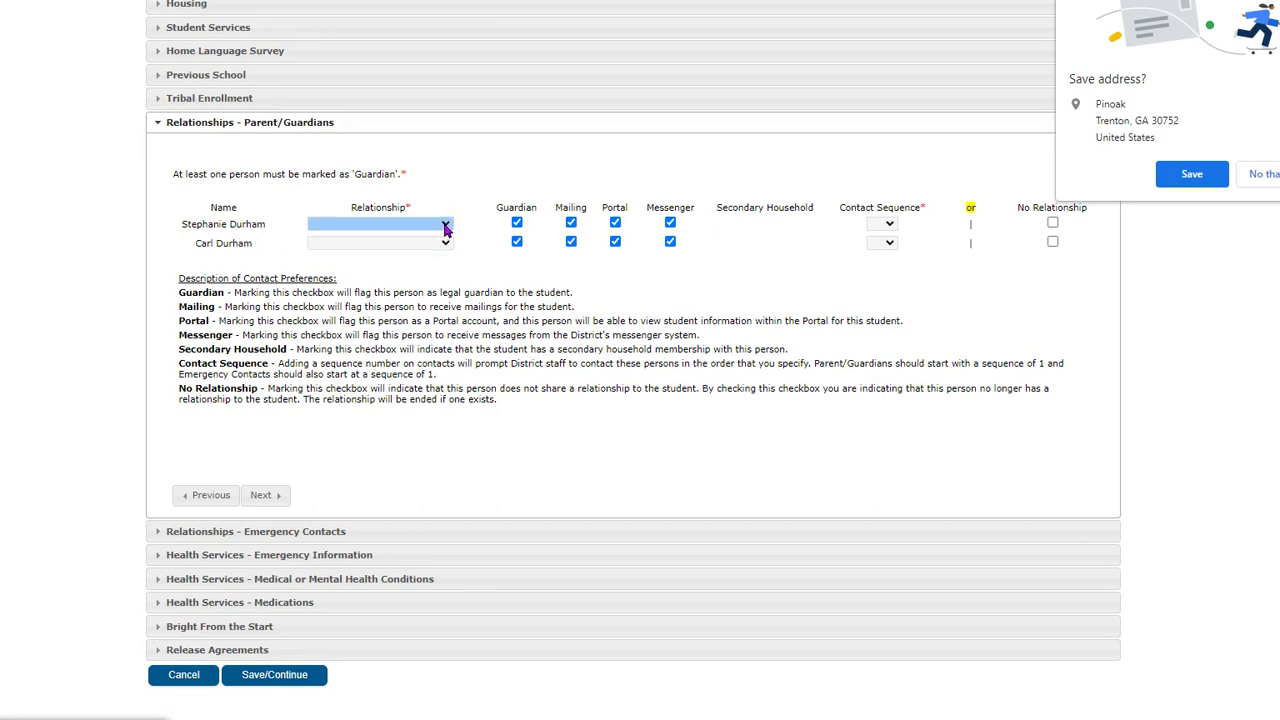
left_click(446, 226)
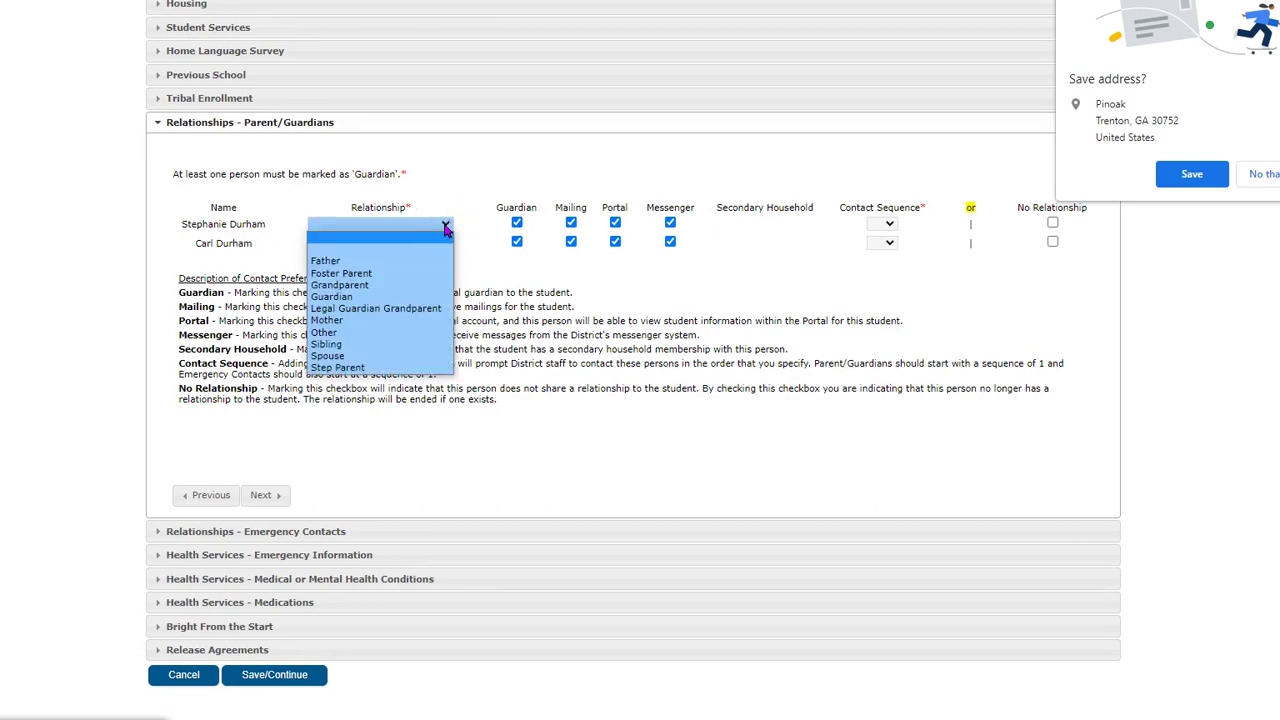
left_click(354, 320)
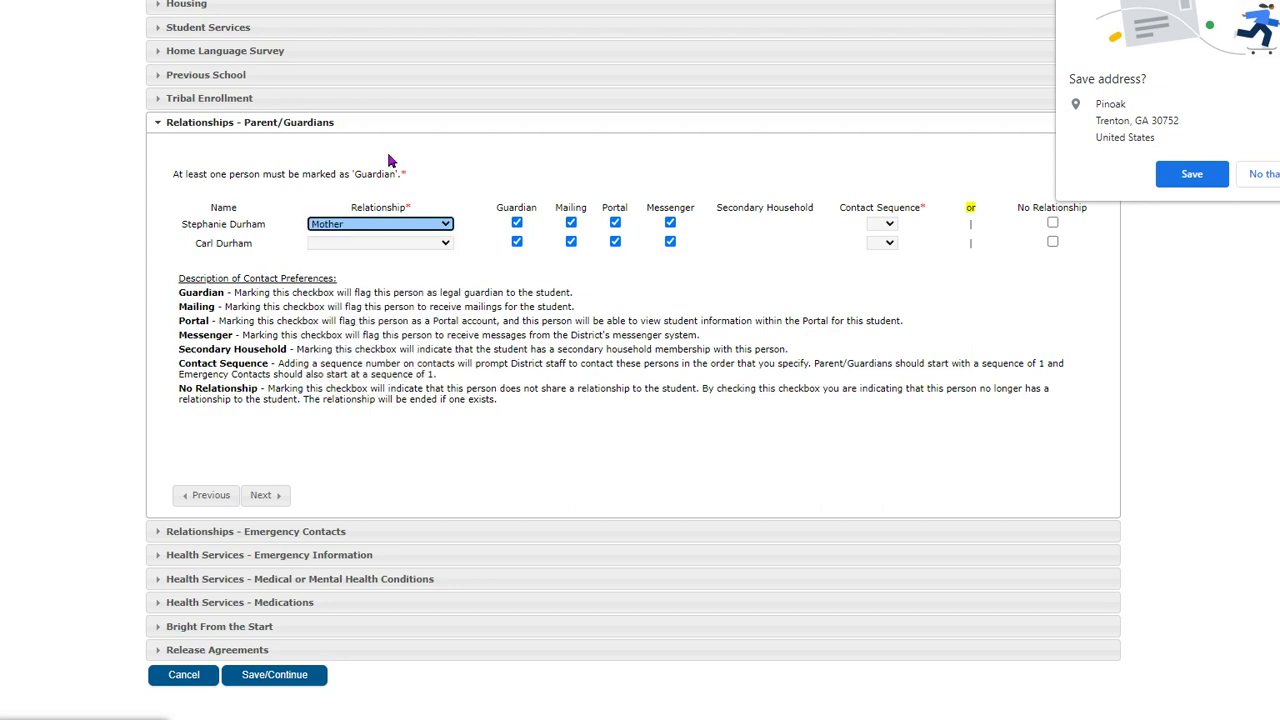
left_click(445, 246)
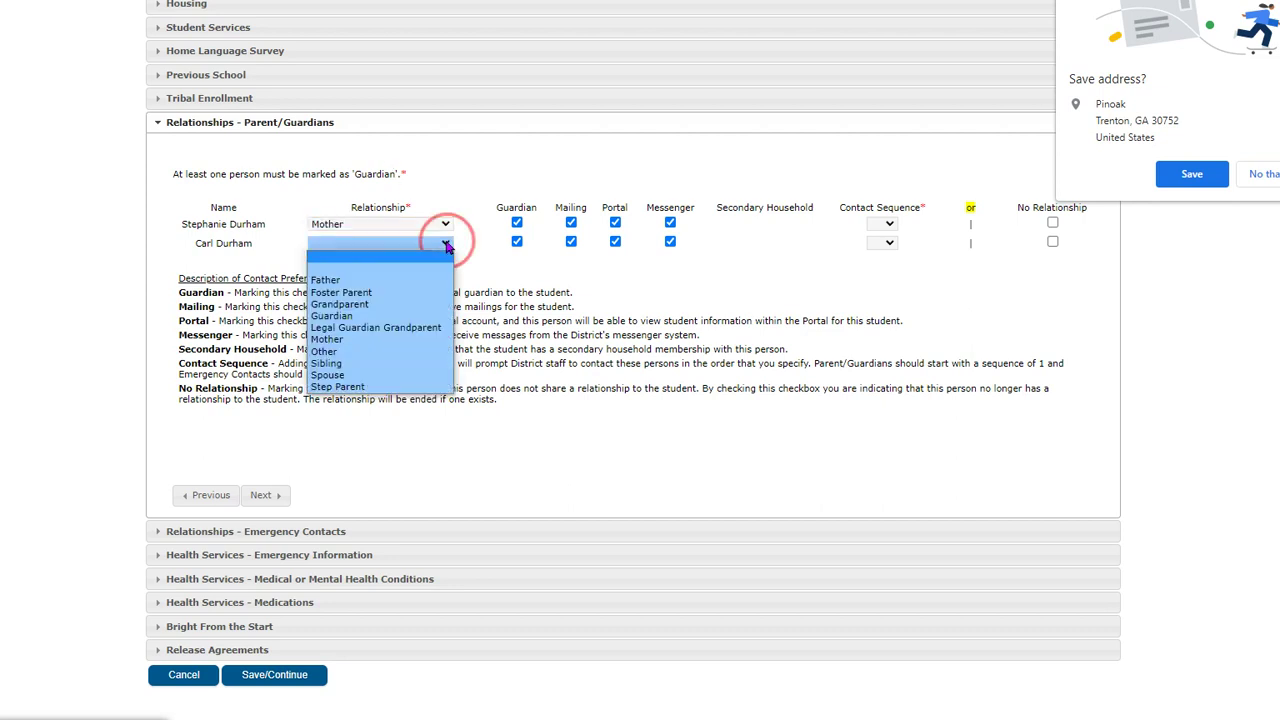
left_click(358, 281)
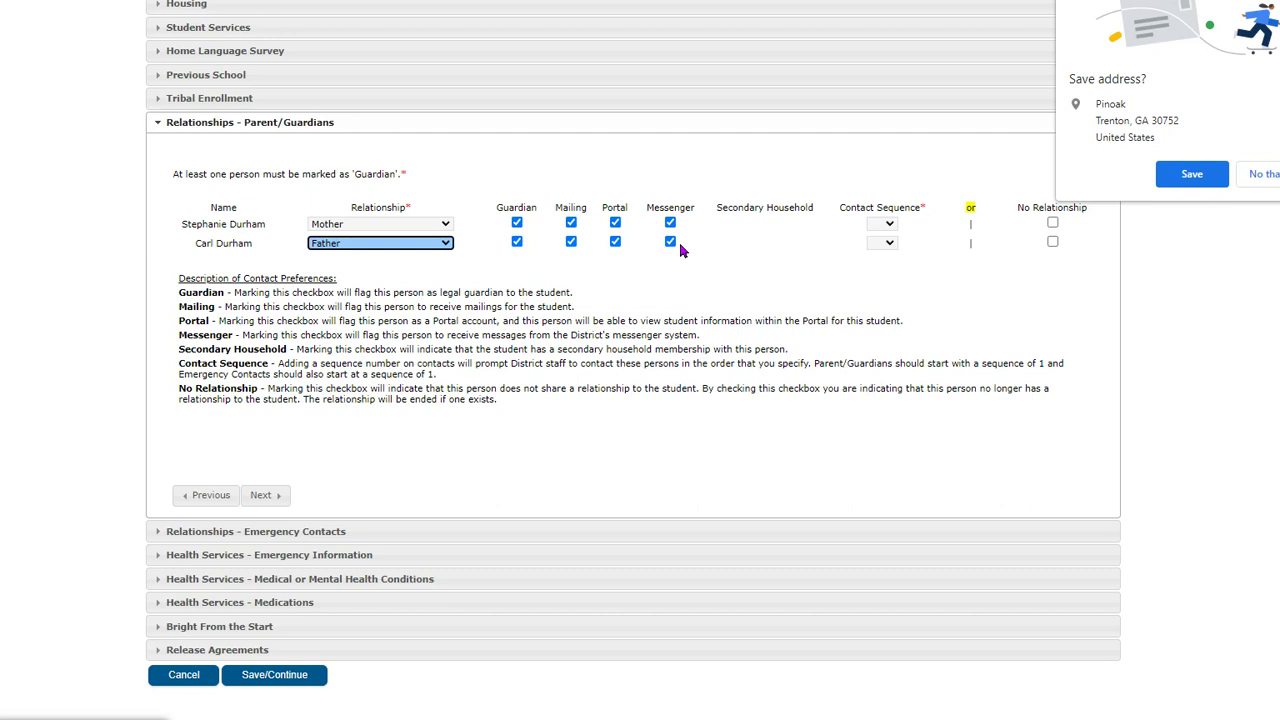
- Give the mother contact sequence 1 and the father contact sequence 2
left_click(889, 226)
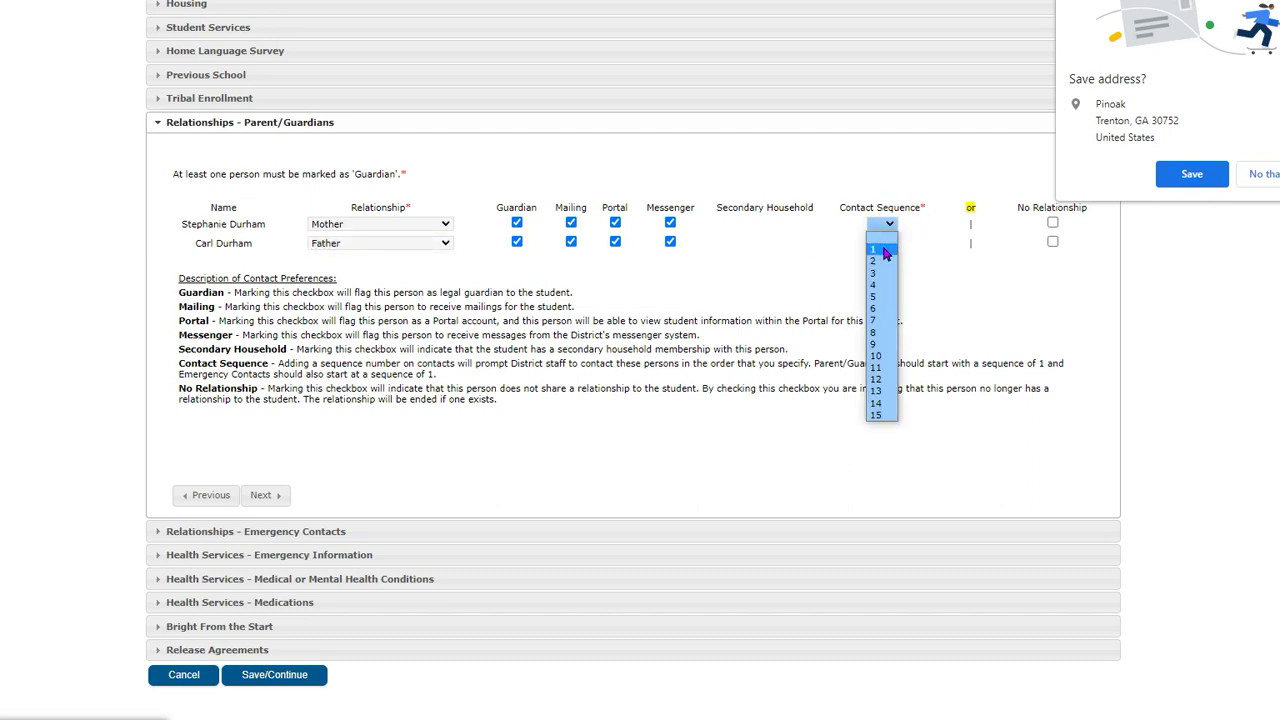
left_click(884, 250)
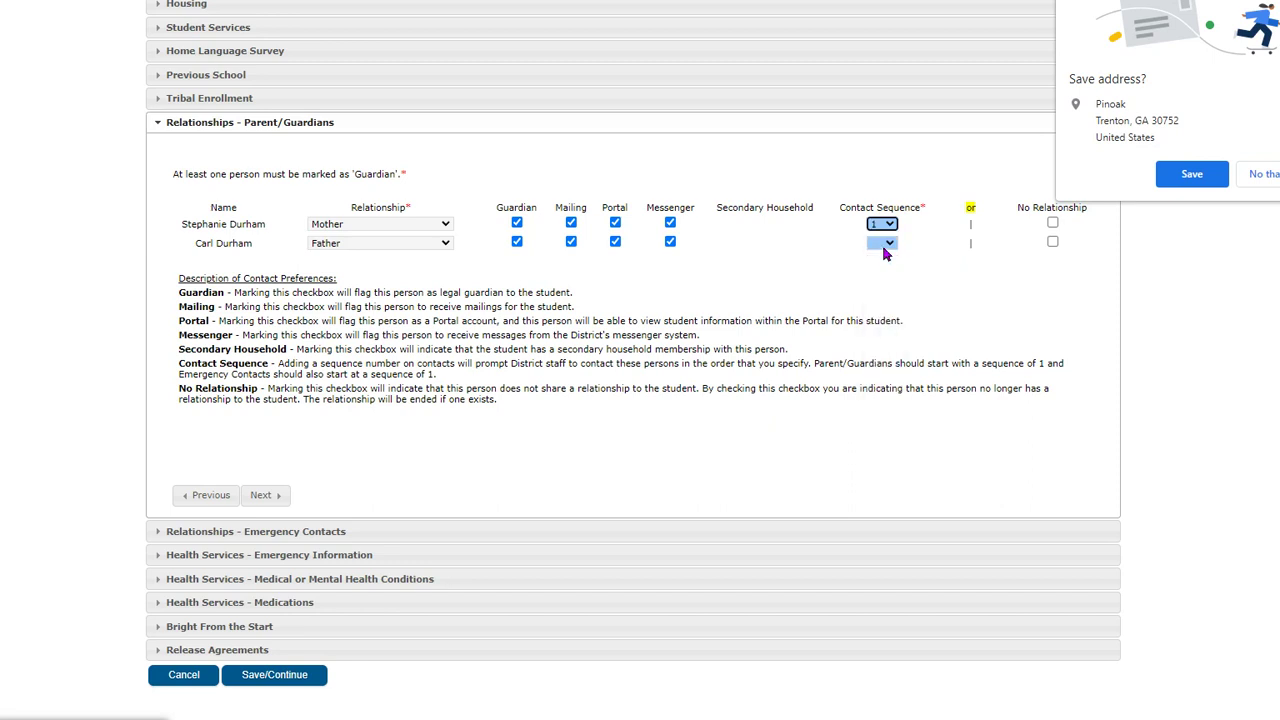
left_click(889, 248)
left_click(884, 256)
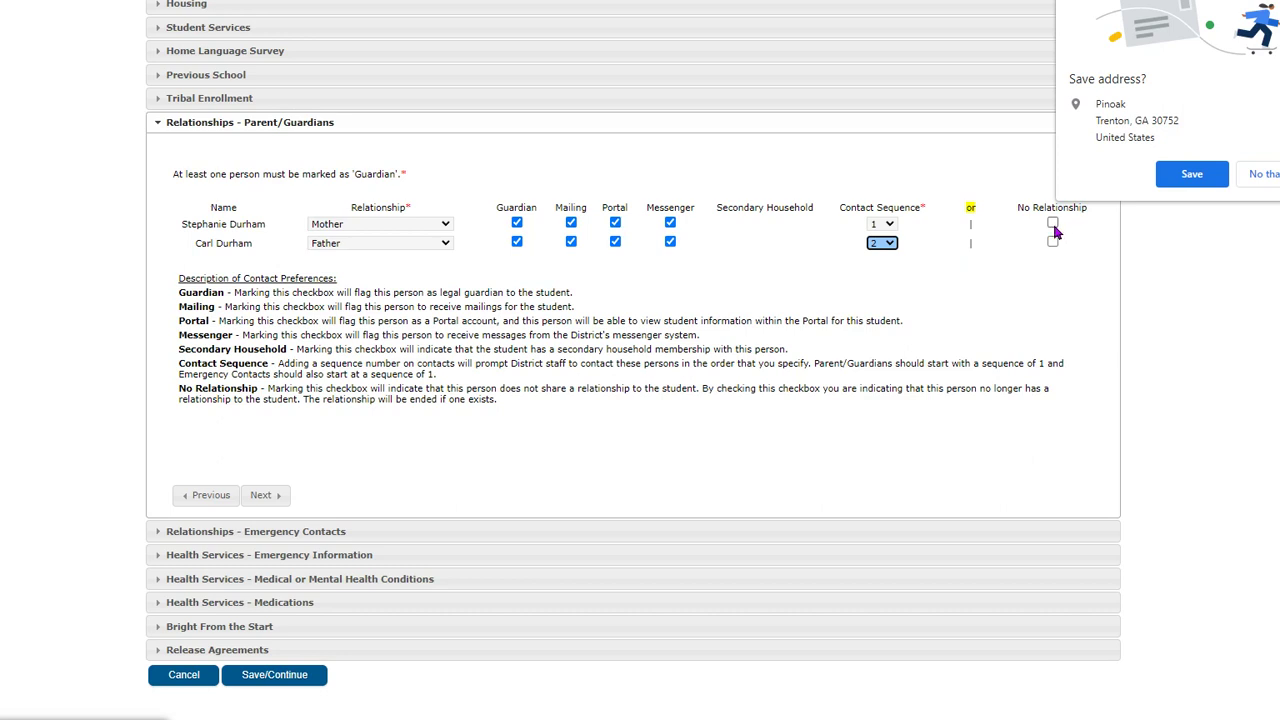
left_click(262, 497)
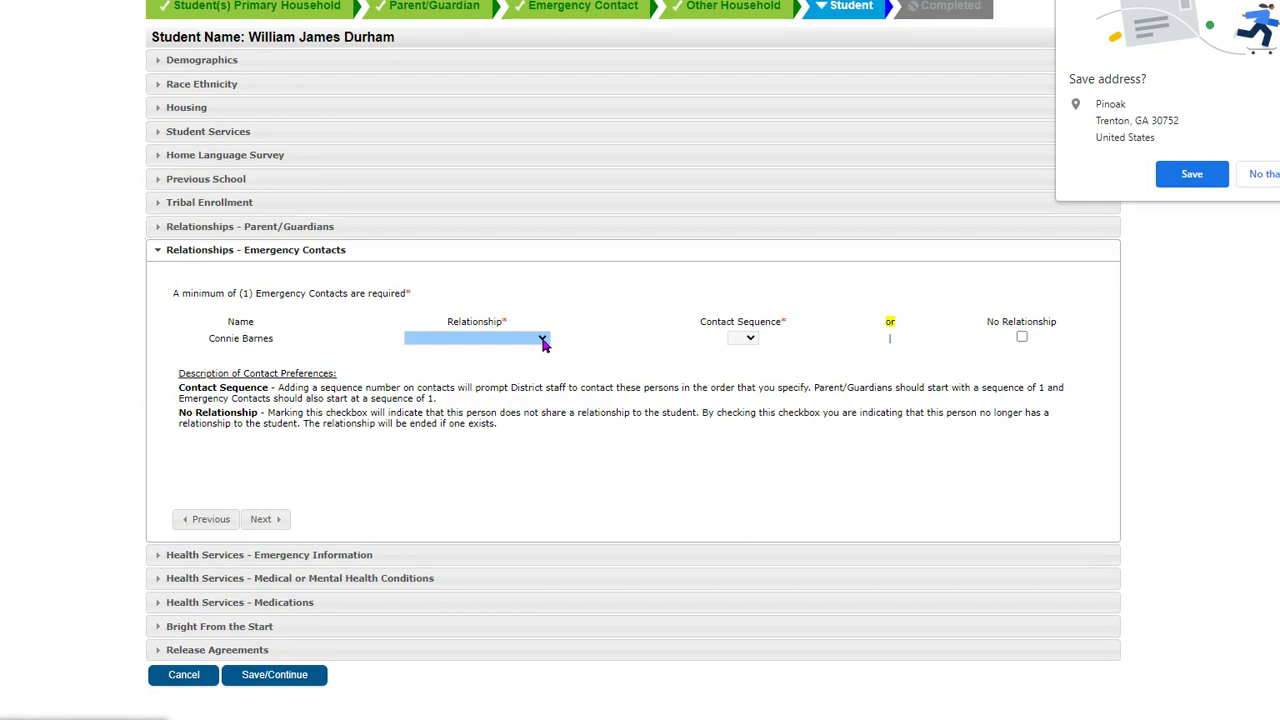
- Set the emergency contact's relationship to Grandparent and contact sequence to 3
left_click(543, 342)
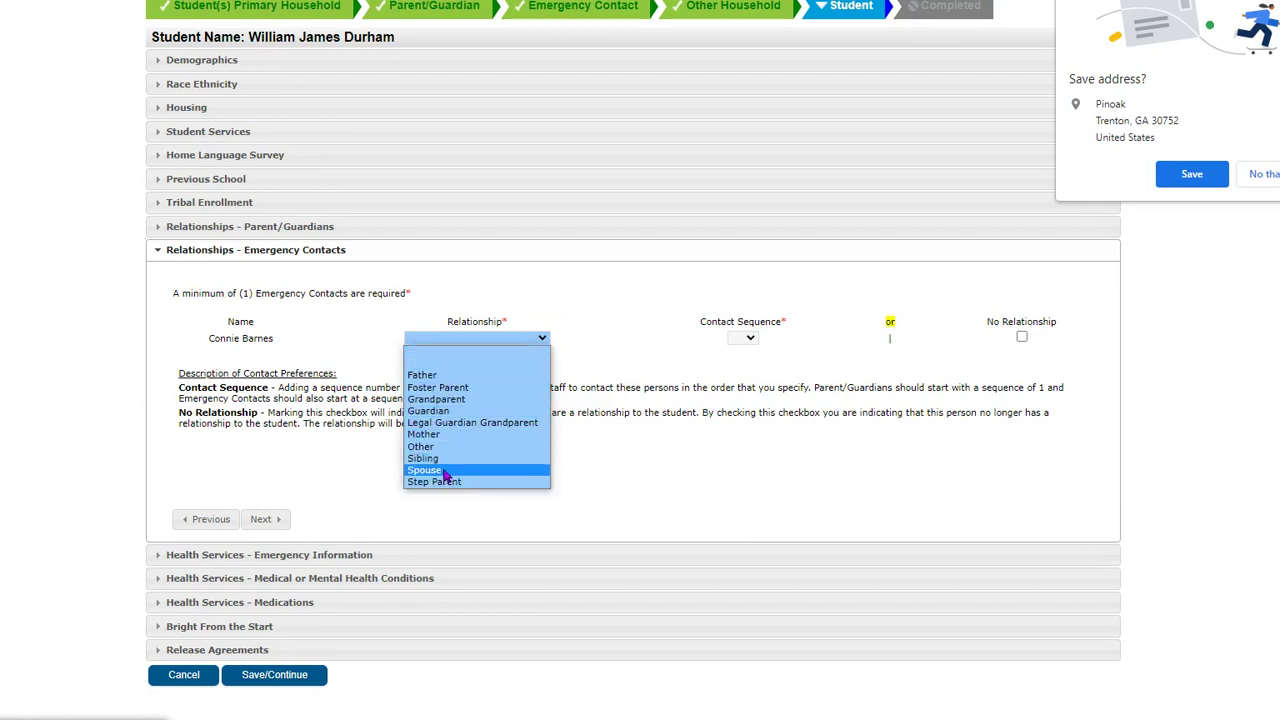
left_click(448, 400)
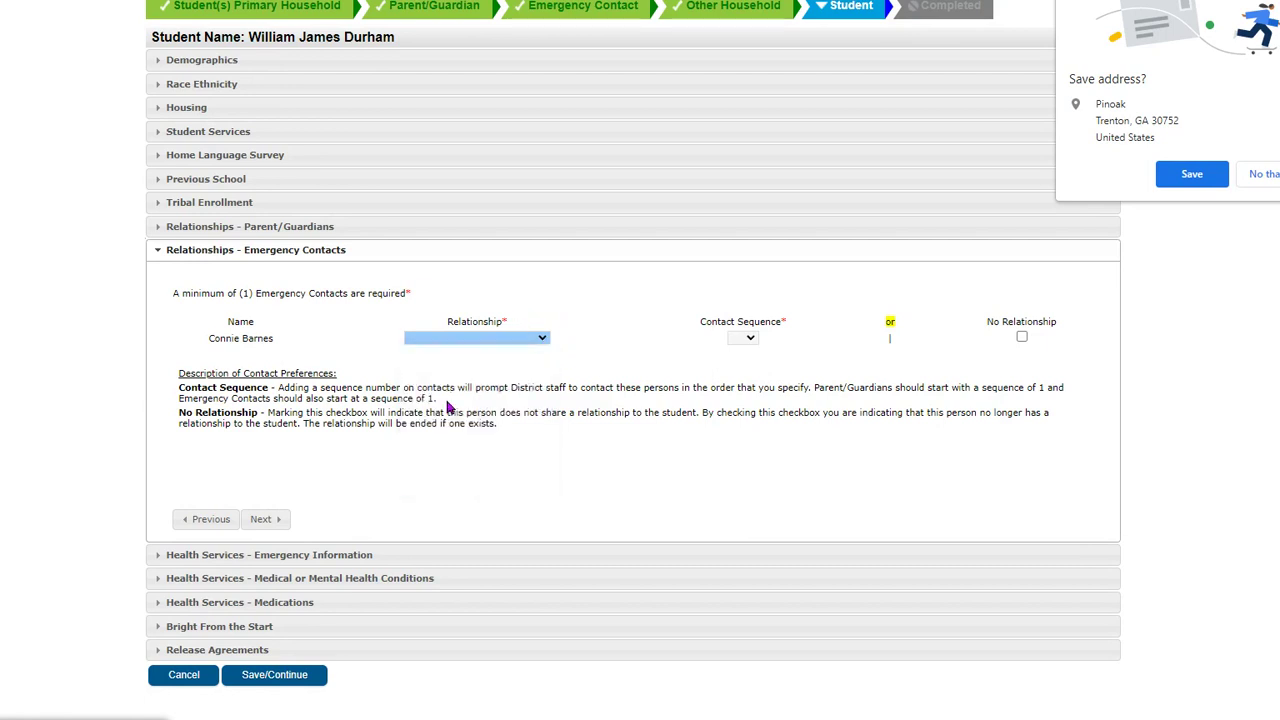
left_click(750, 339)
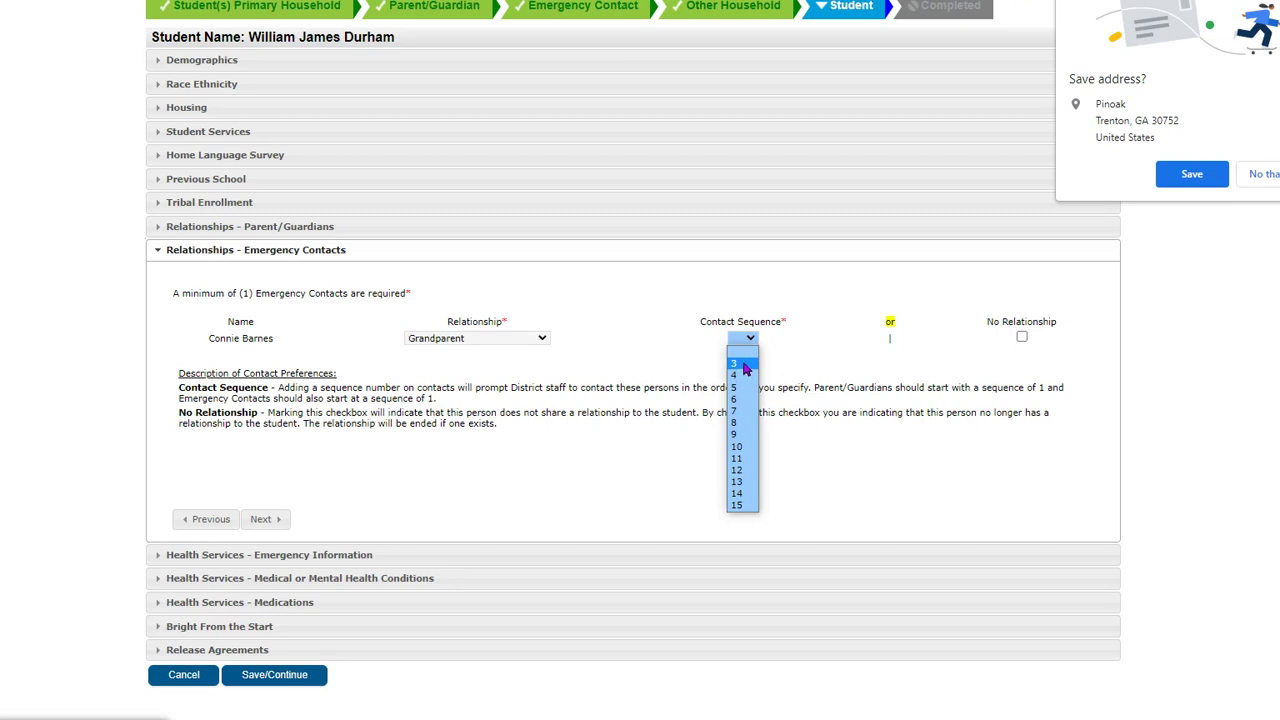
left_click(745, 366)
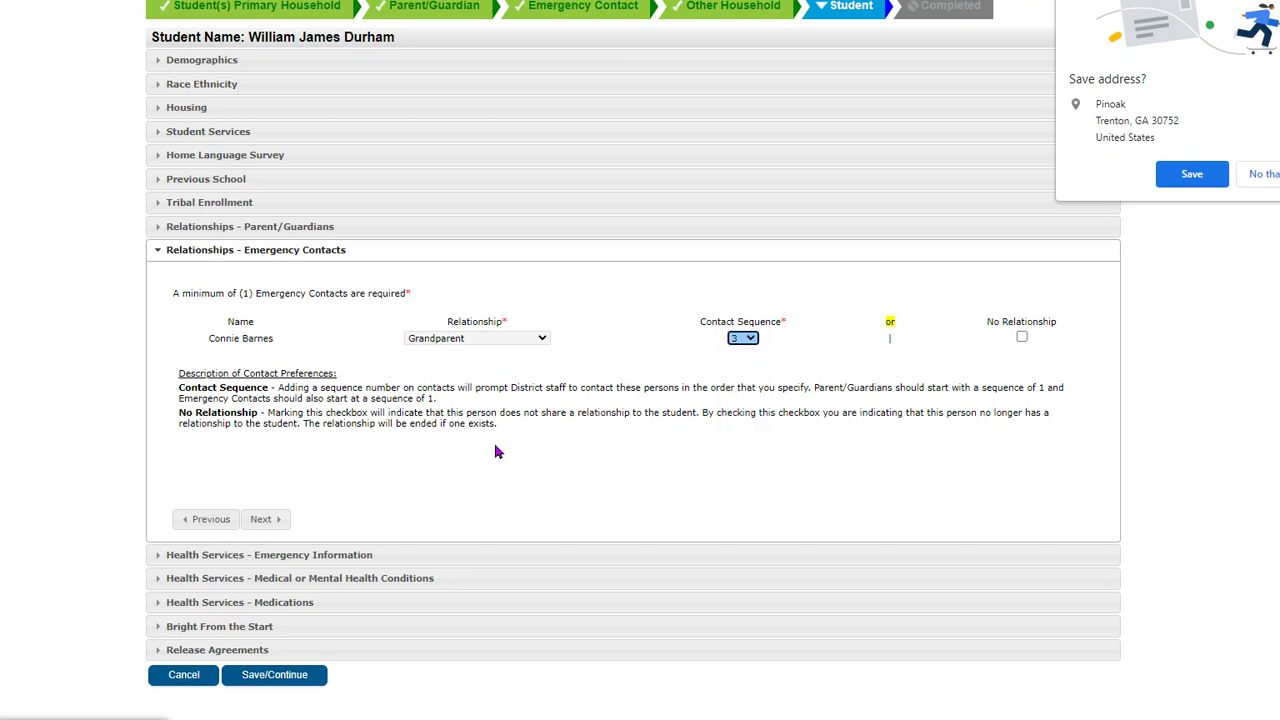
left_click(262, 519)
scroll(706, 349, "up", 1)
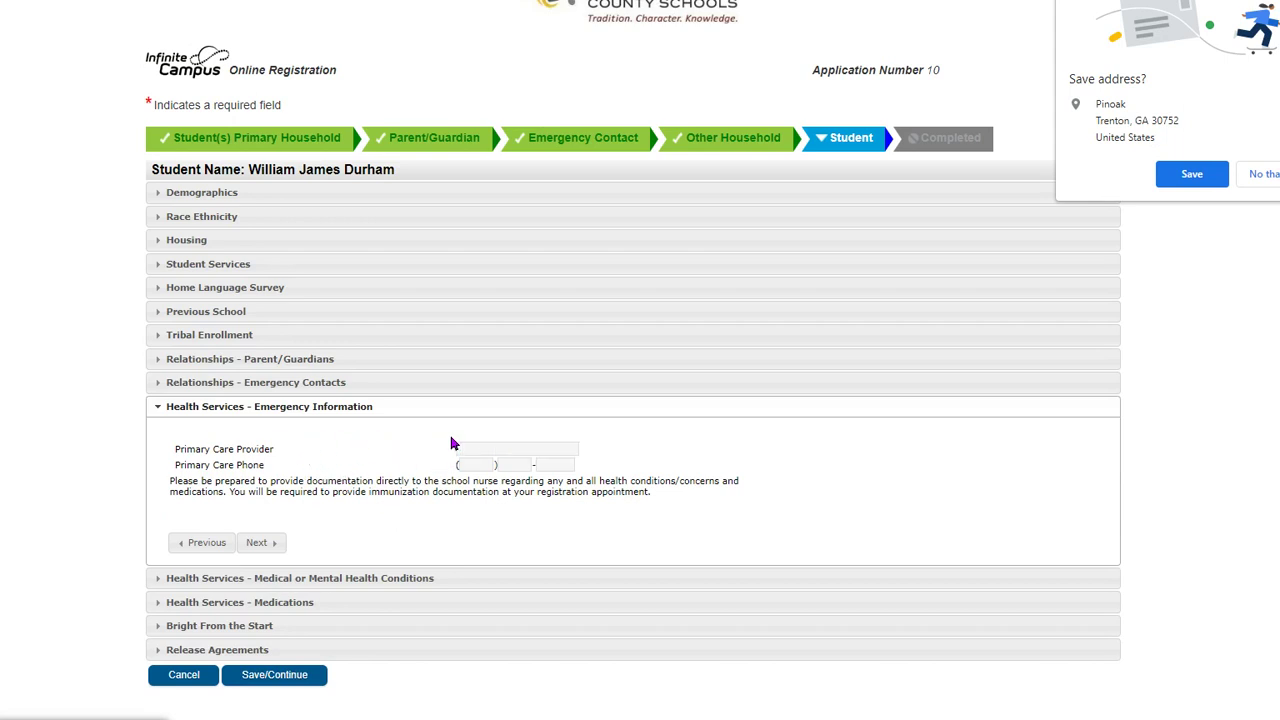
- Accept the suggested Primary Care Provider name and enter the provider's phone number
left_click(467, 450)
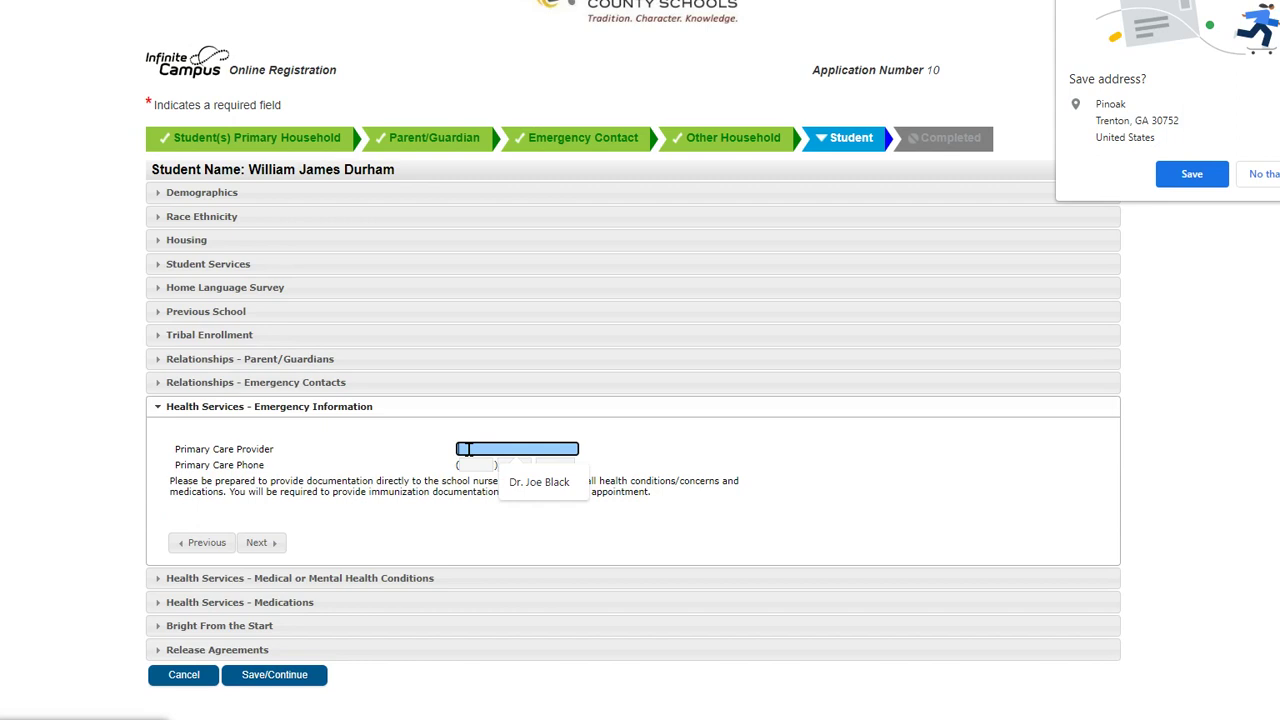
left_click(539, 482)
left_click(467, 465)
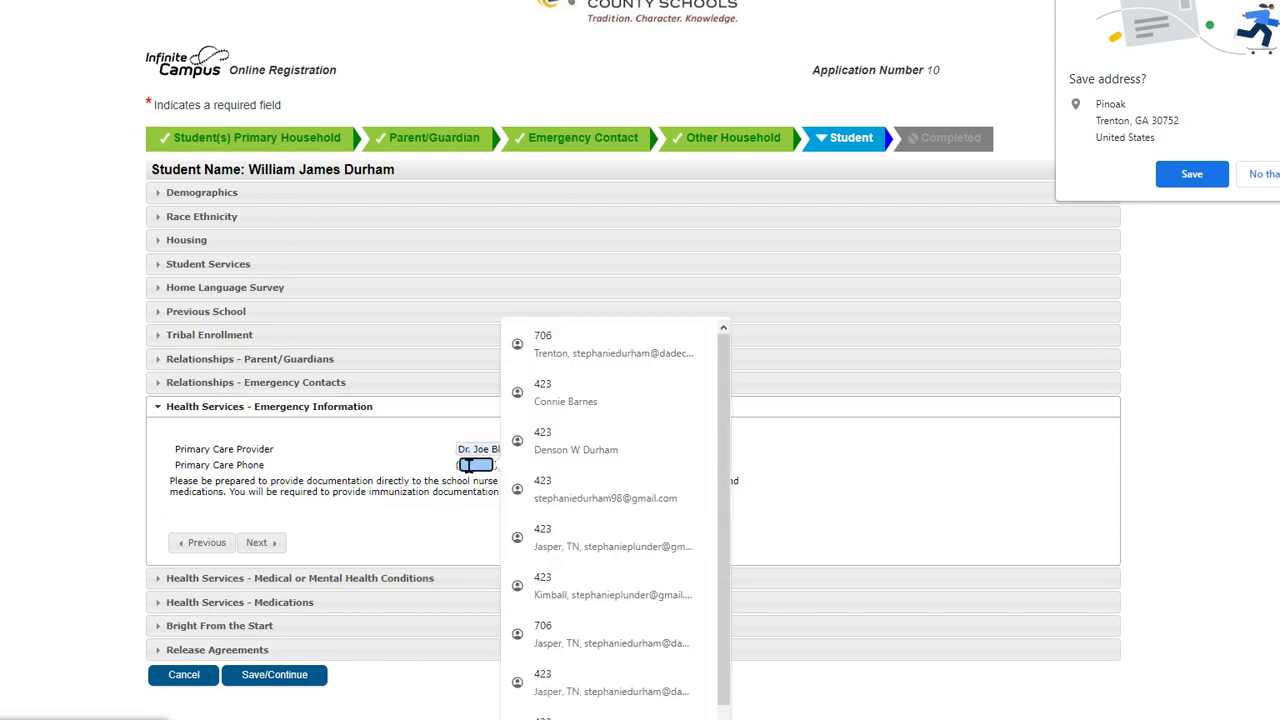
type("7777777777")
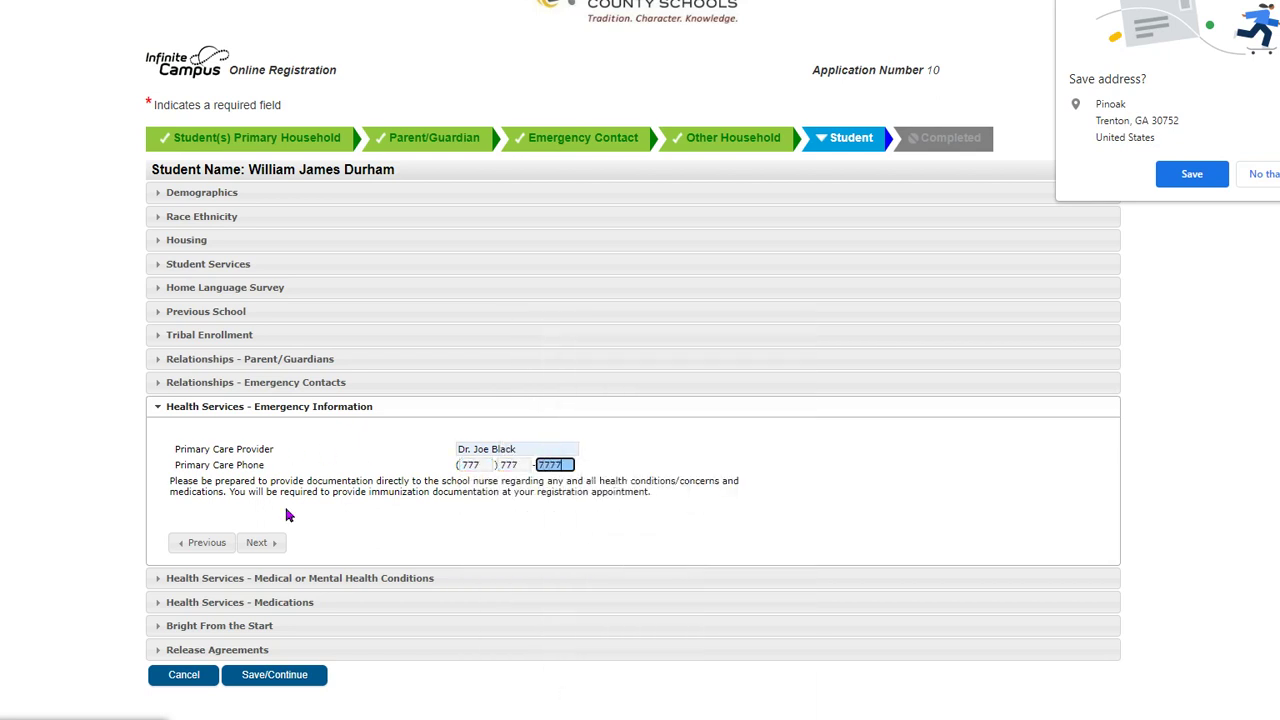
left_click(266, 545)
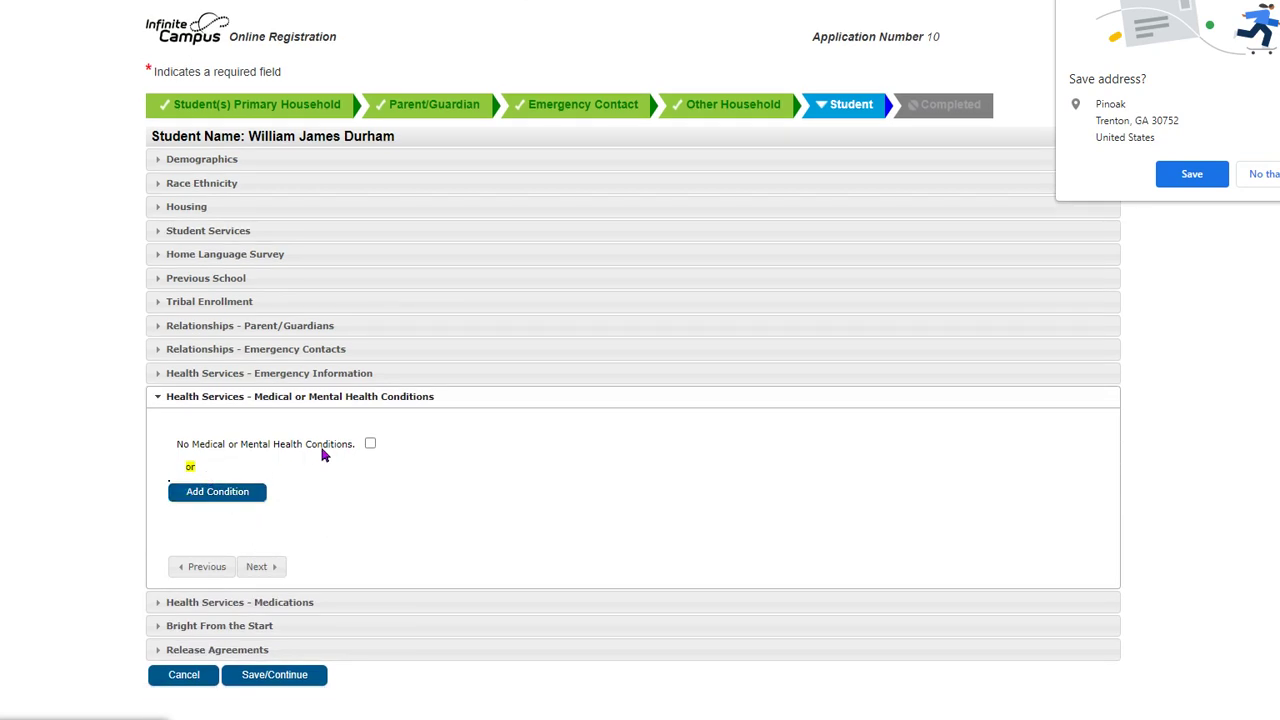
- Add a condition entry for Attention Deficit Disorder/Hyper Activity (ADD/ADHD)
left_click(370, 444)
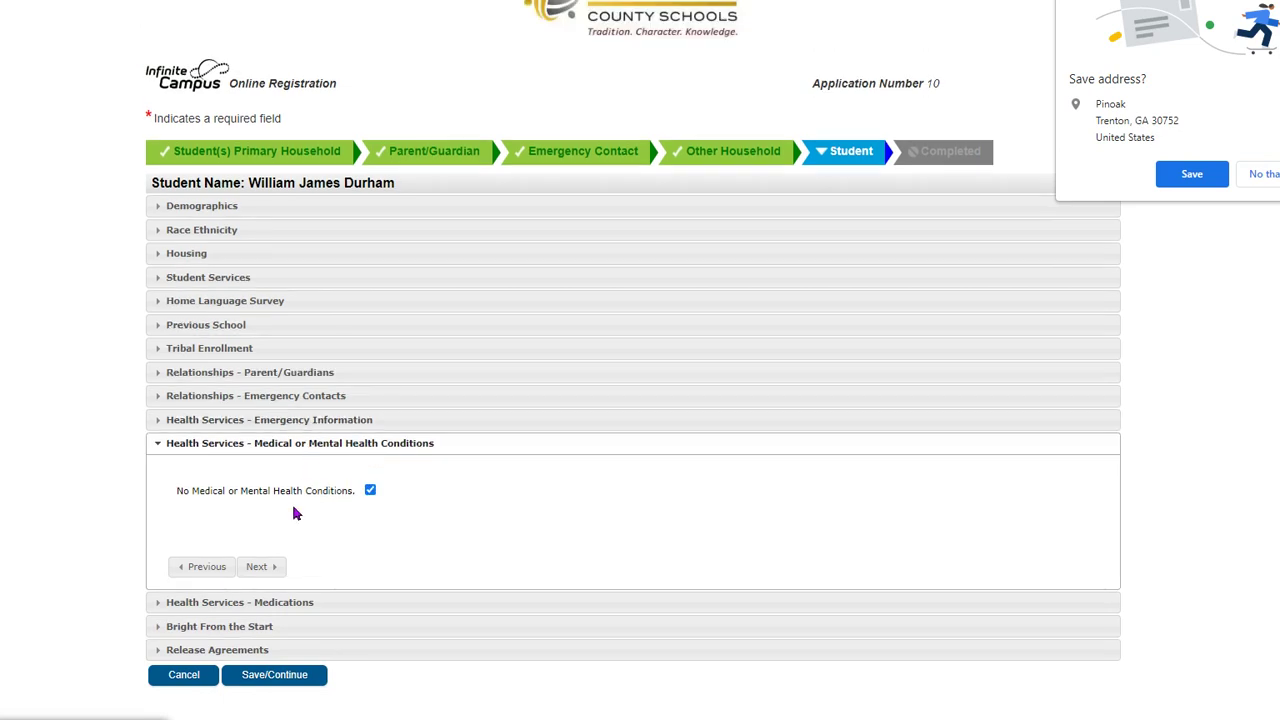
left_click(372, 490)
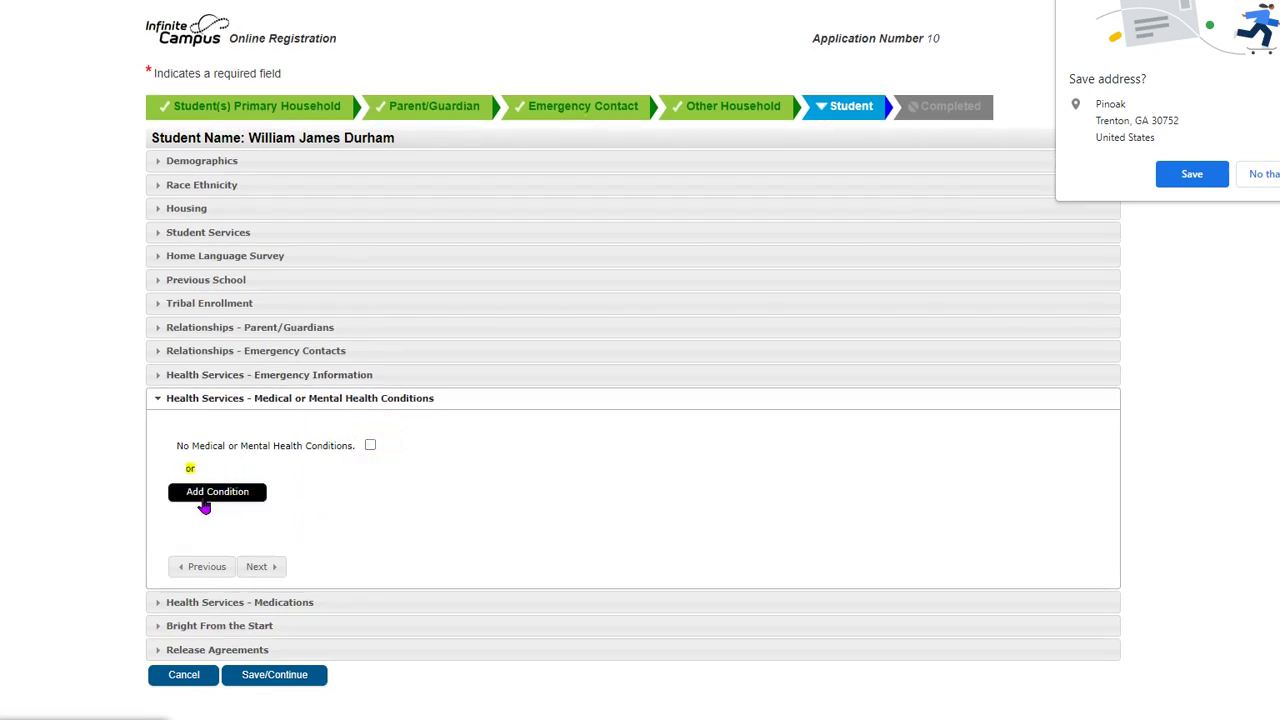
left_click(204, 506)
left_click(210, 457)
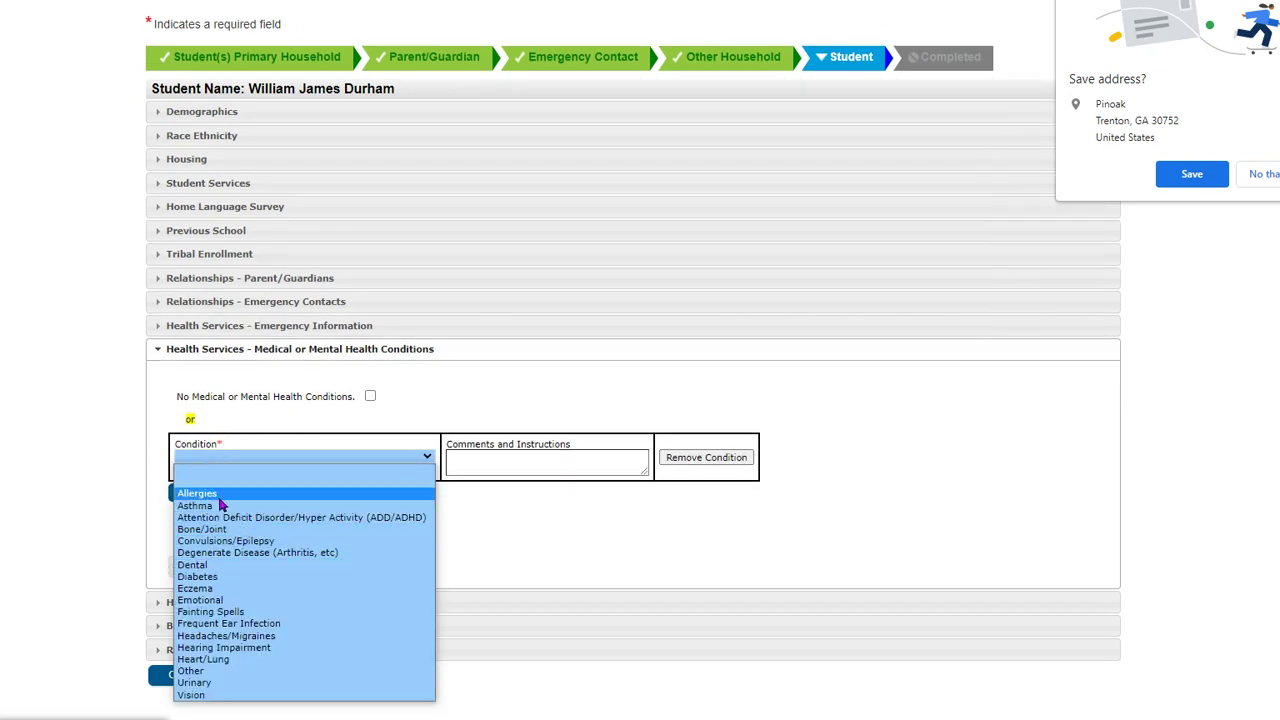
left_click(225, 519)
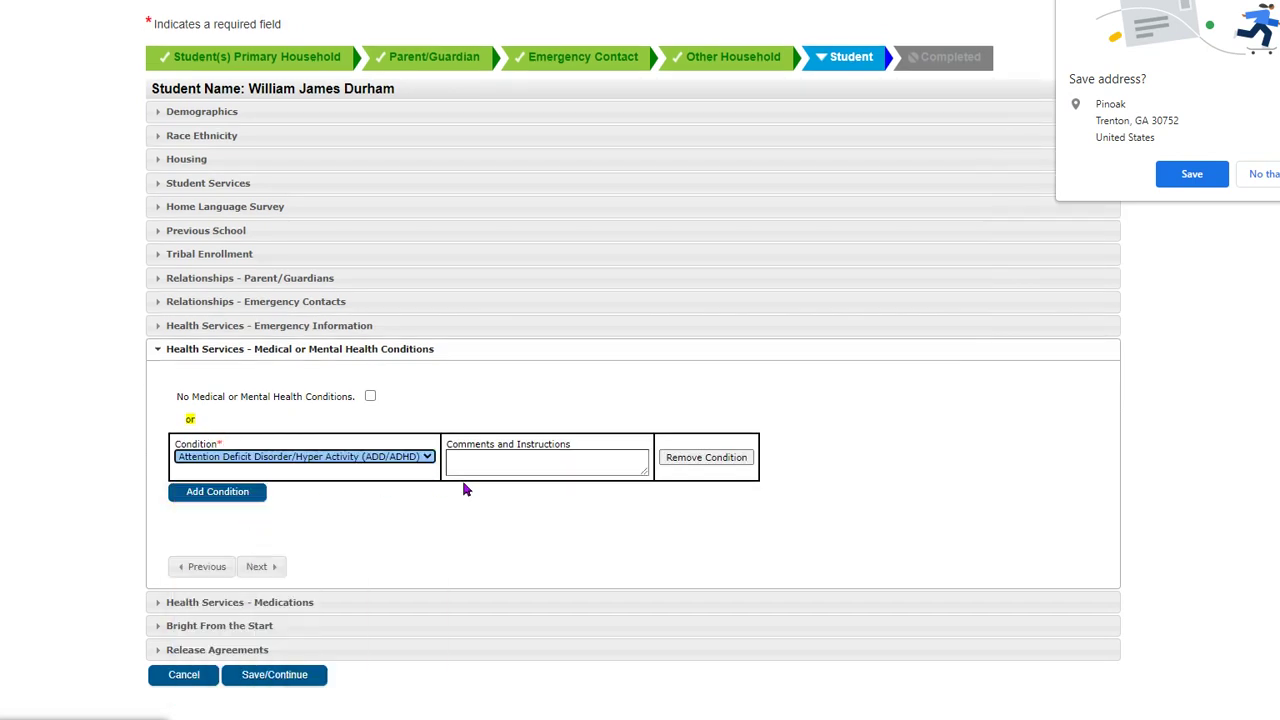
left_click(485, 458)
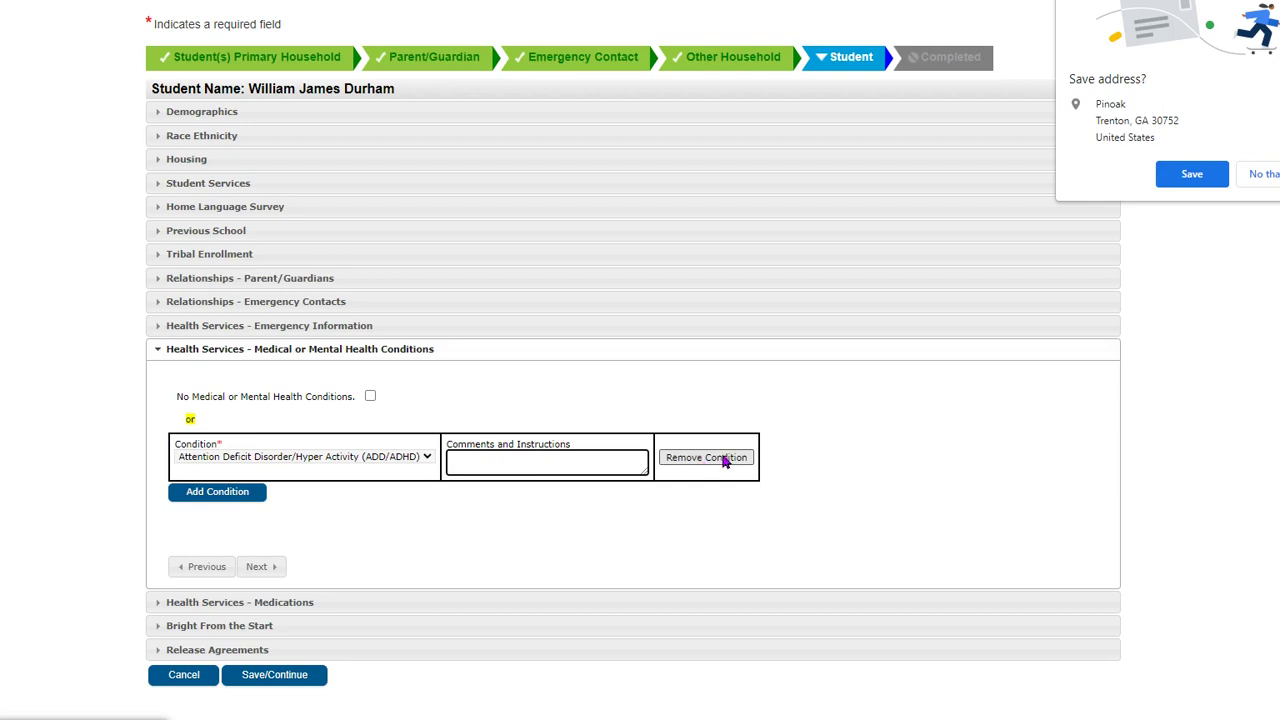
left_click(262, 566)
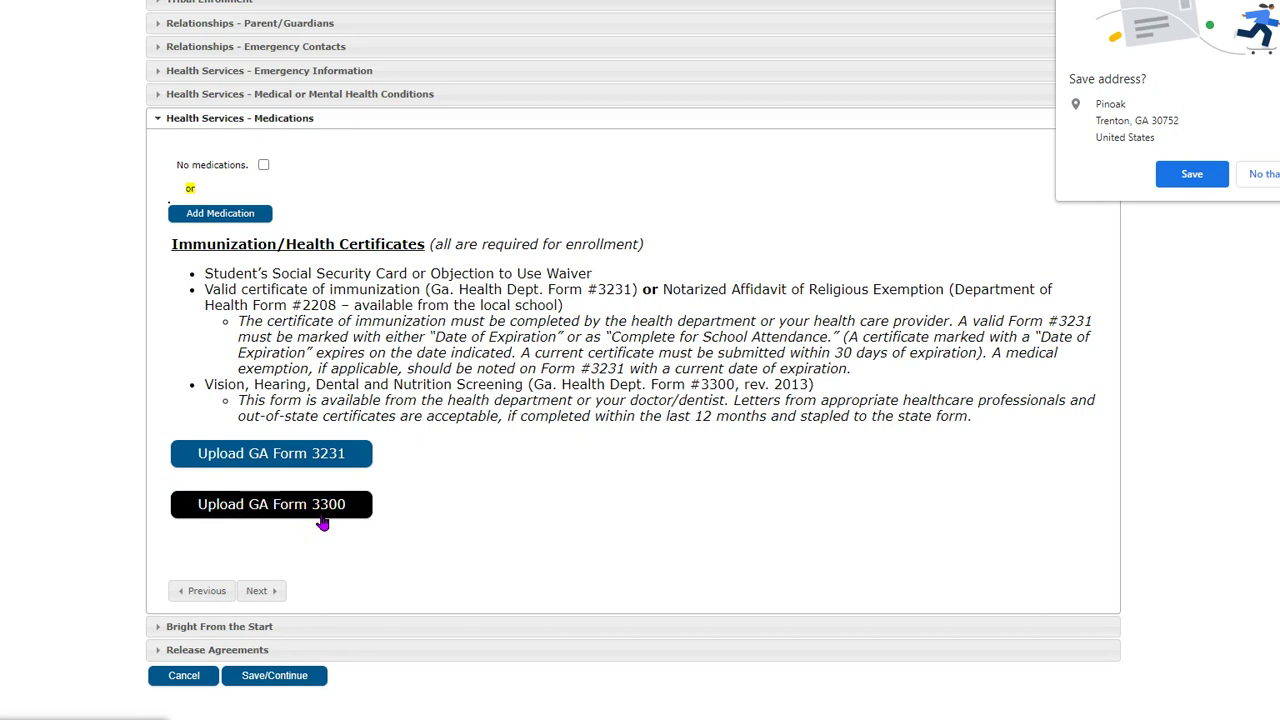
- Add an Insulin medication entry, taken at home, with type Daily
left_click(262, 596)
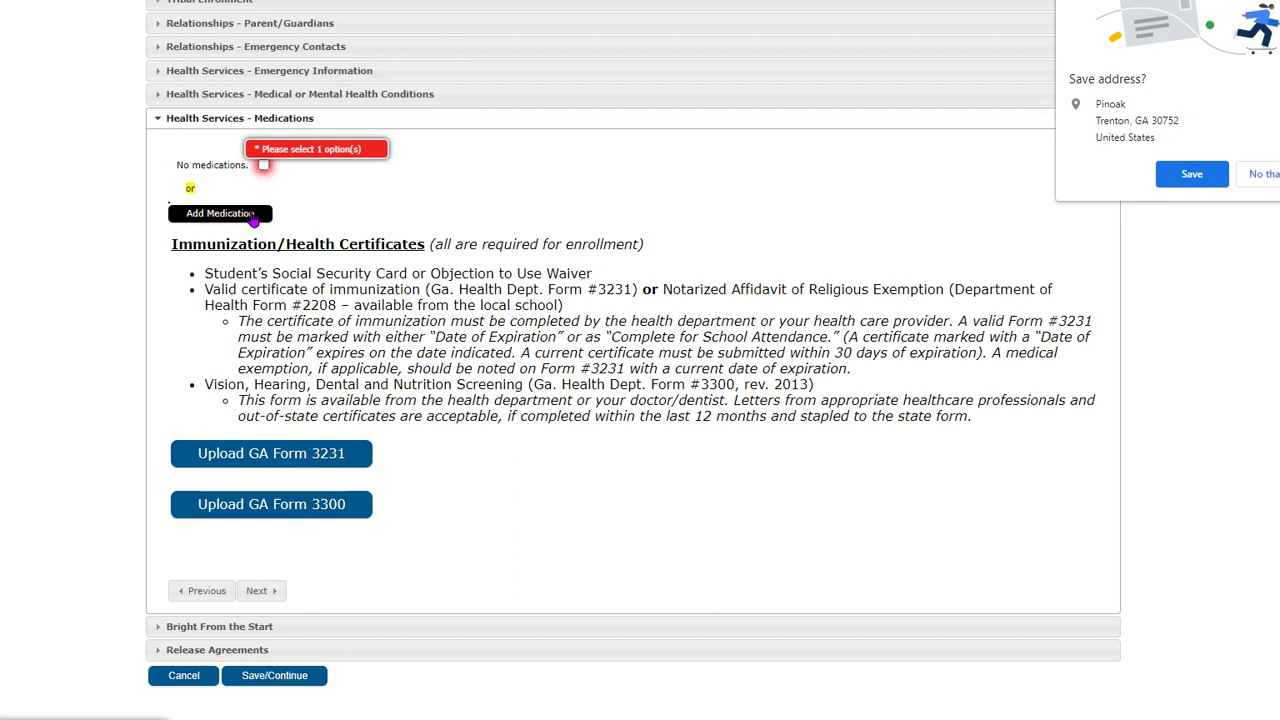
left_click(215, 213)
left_click(215, 224)
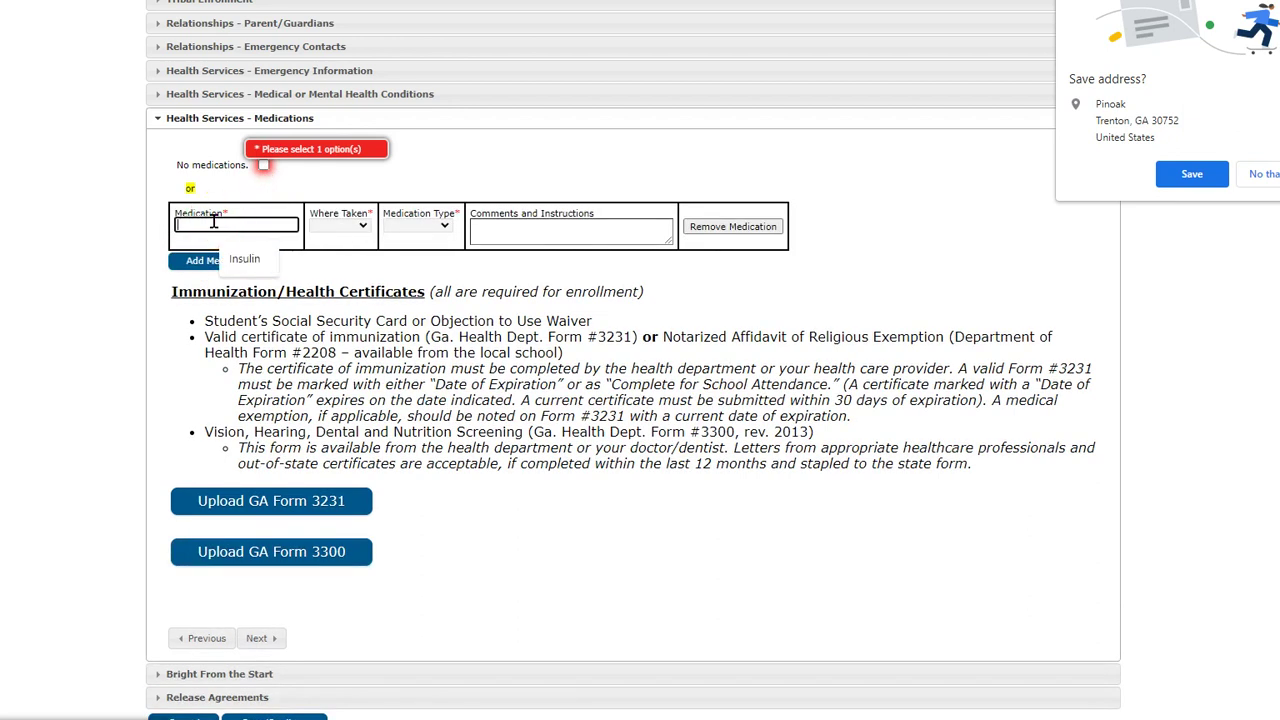
left_click(258, 262)
left_click(338, 225)
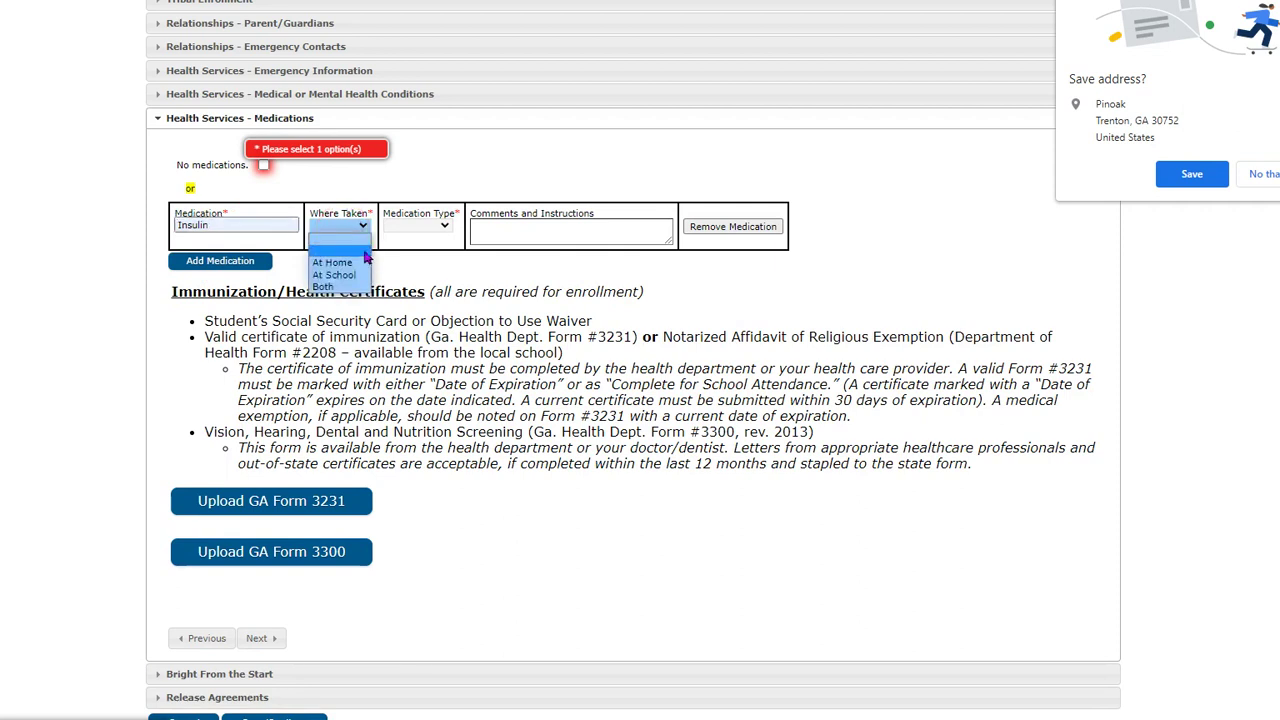
left_click(350, 263)
left_click(416, 225)
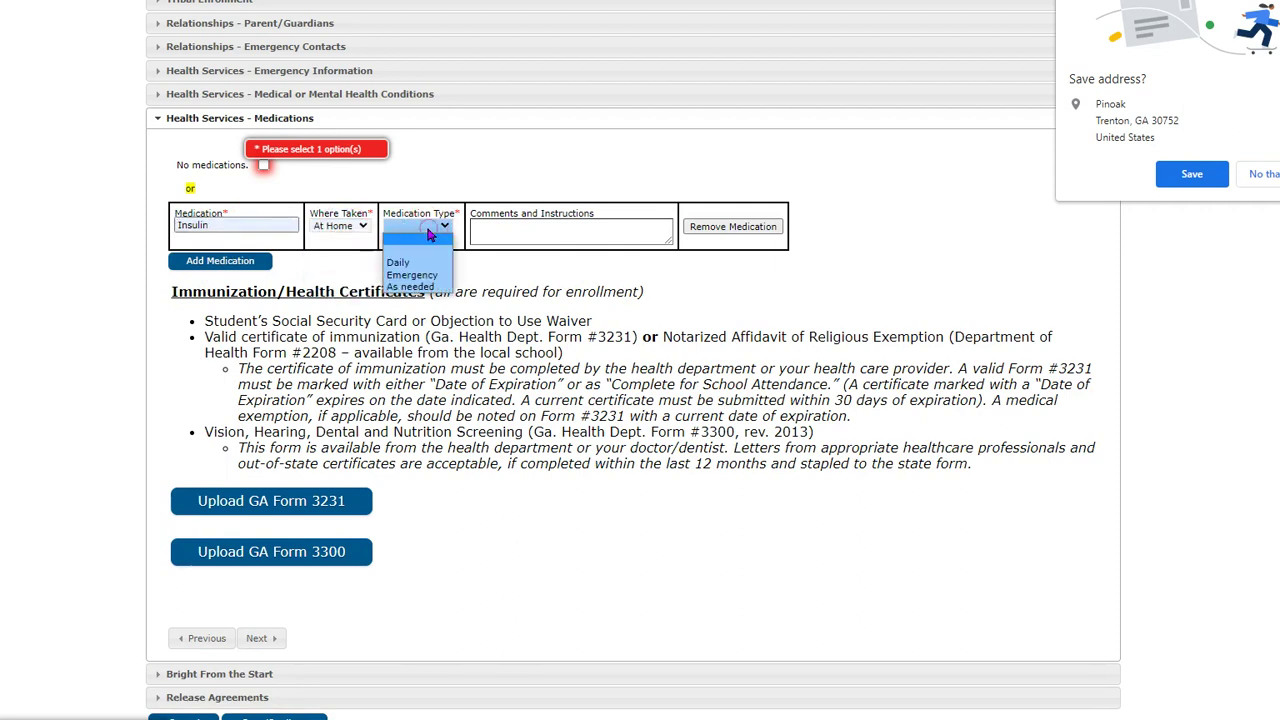
left_click(418, 264)
- Change Where Taken to Both and add the comment 'Takes one tablet at lunch'
left_click(497, 232)
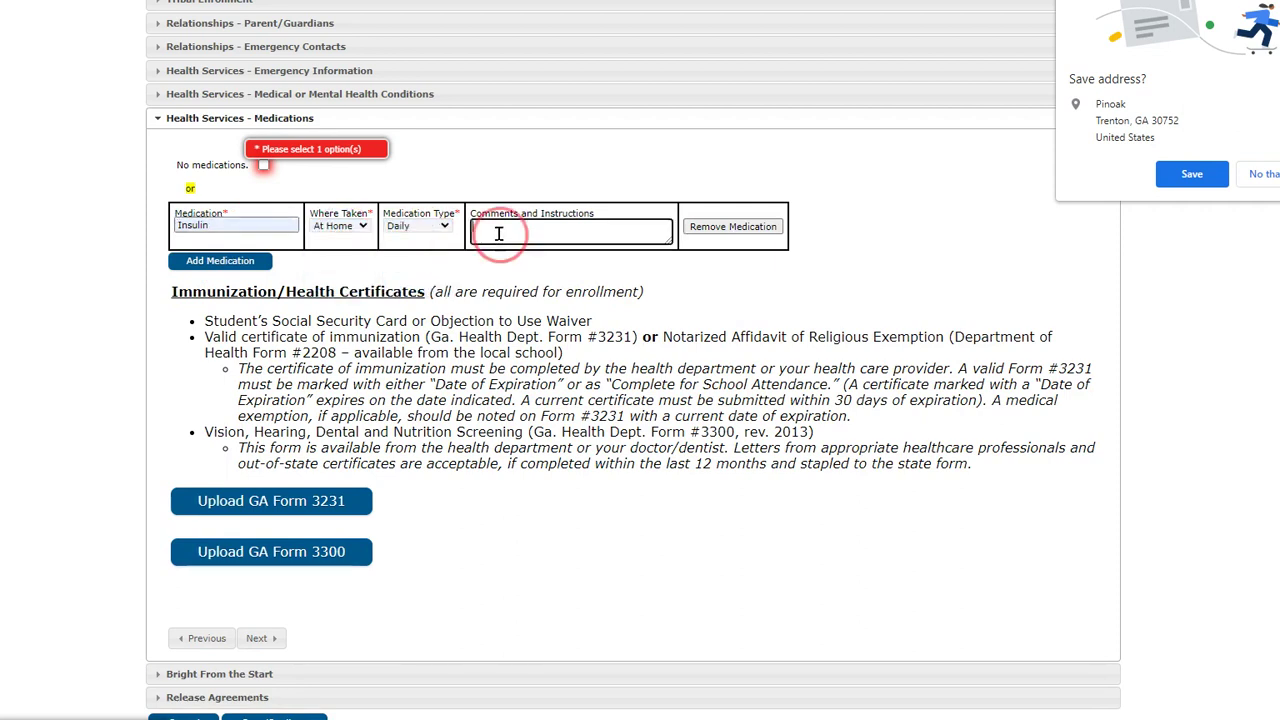
left_click(348, 226)
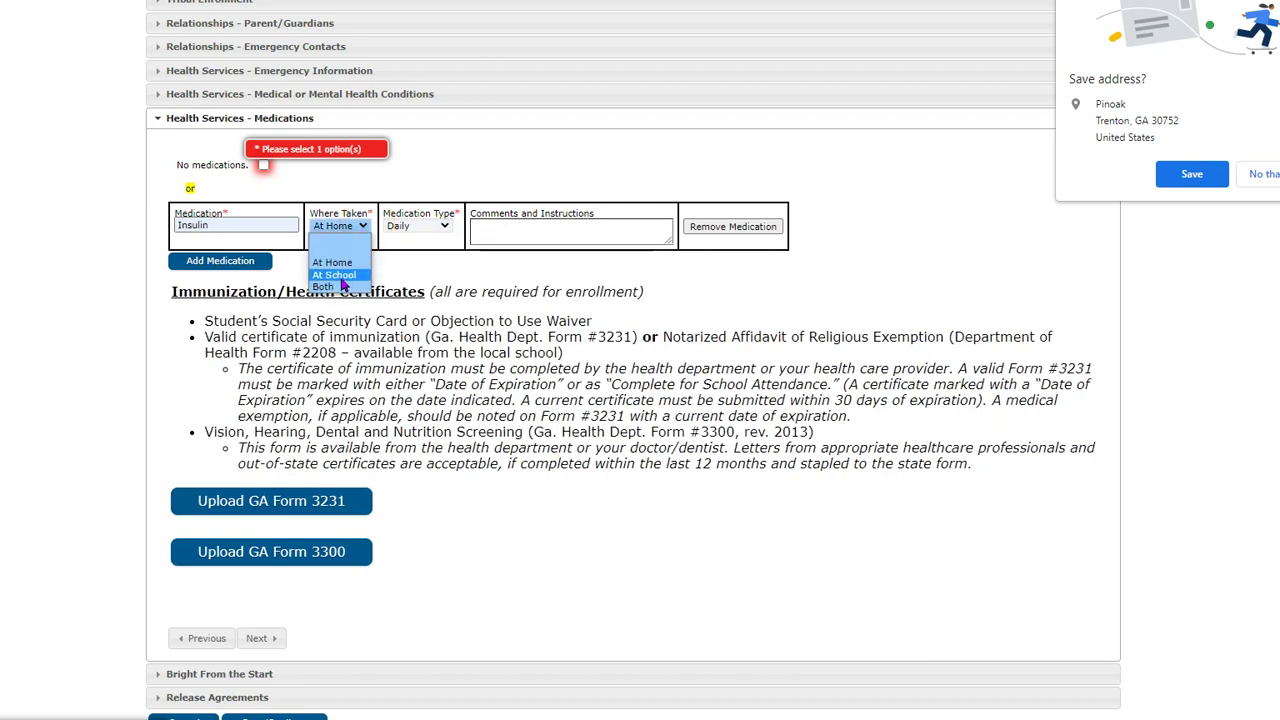
left_click(342, 287)
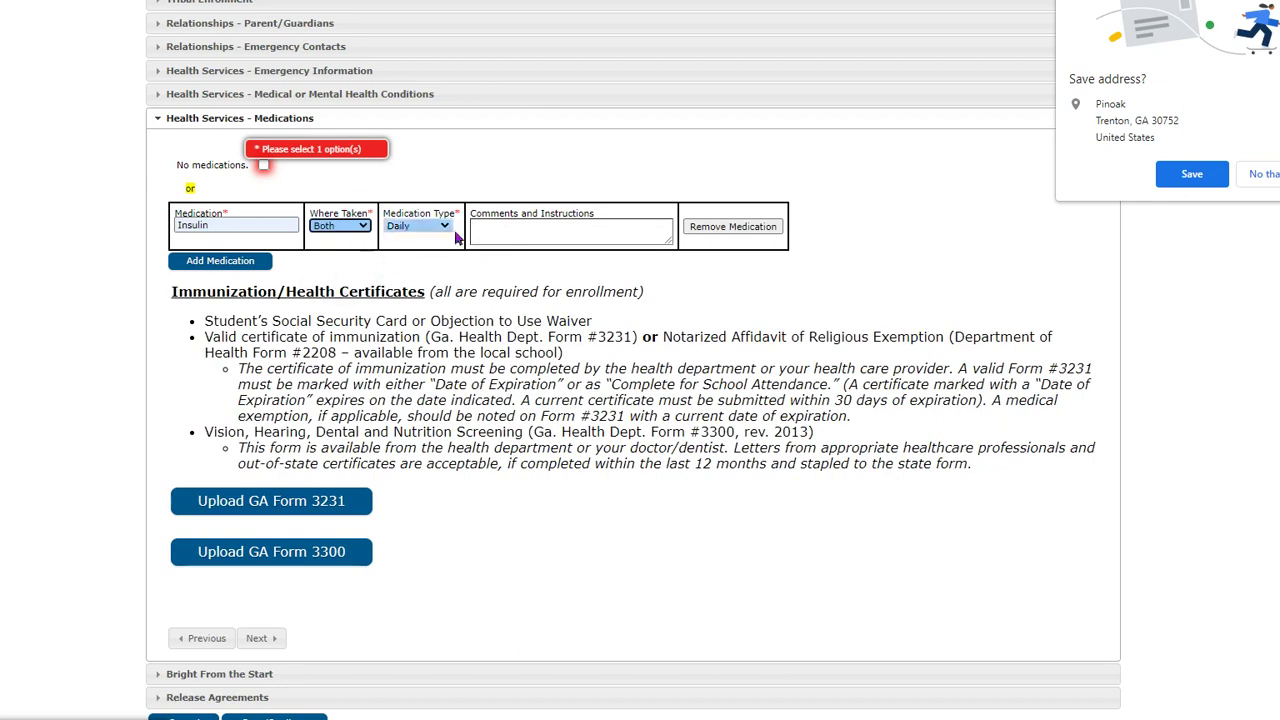
left_click(489, 233)
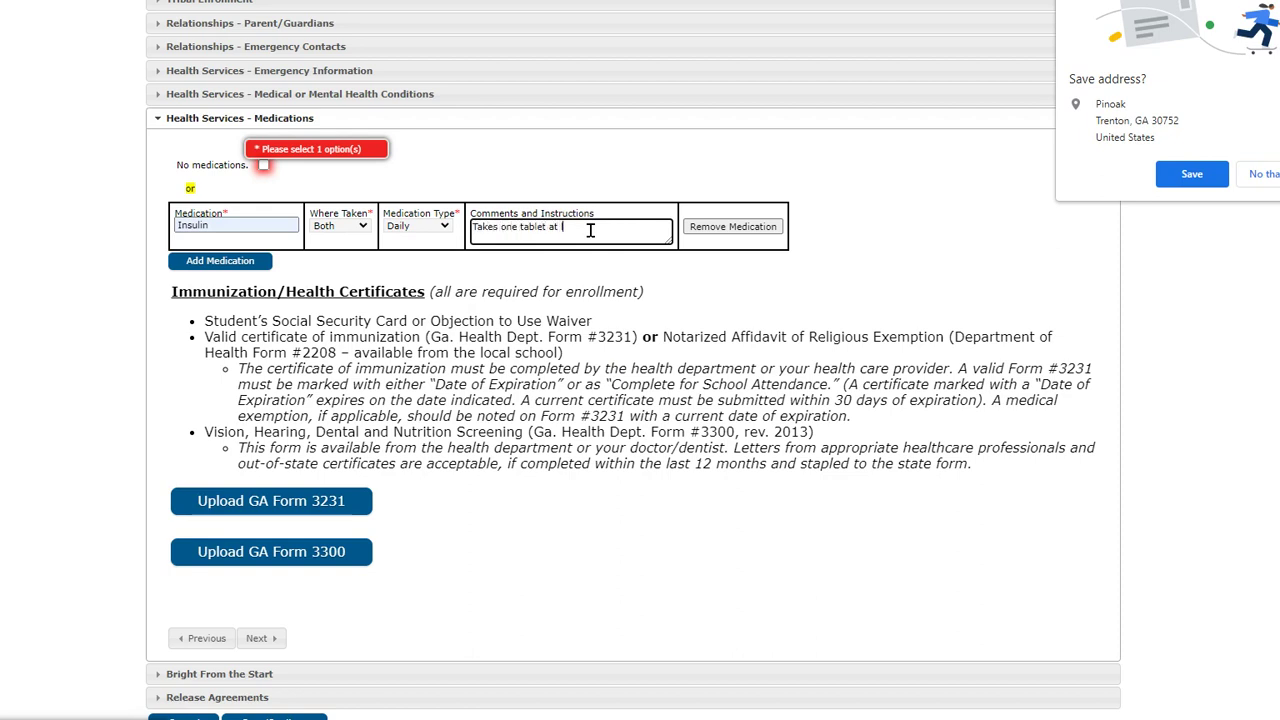
type("Takes one tablet at lunch")
left_click(262, 639)
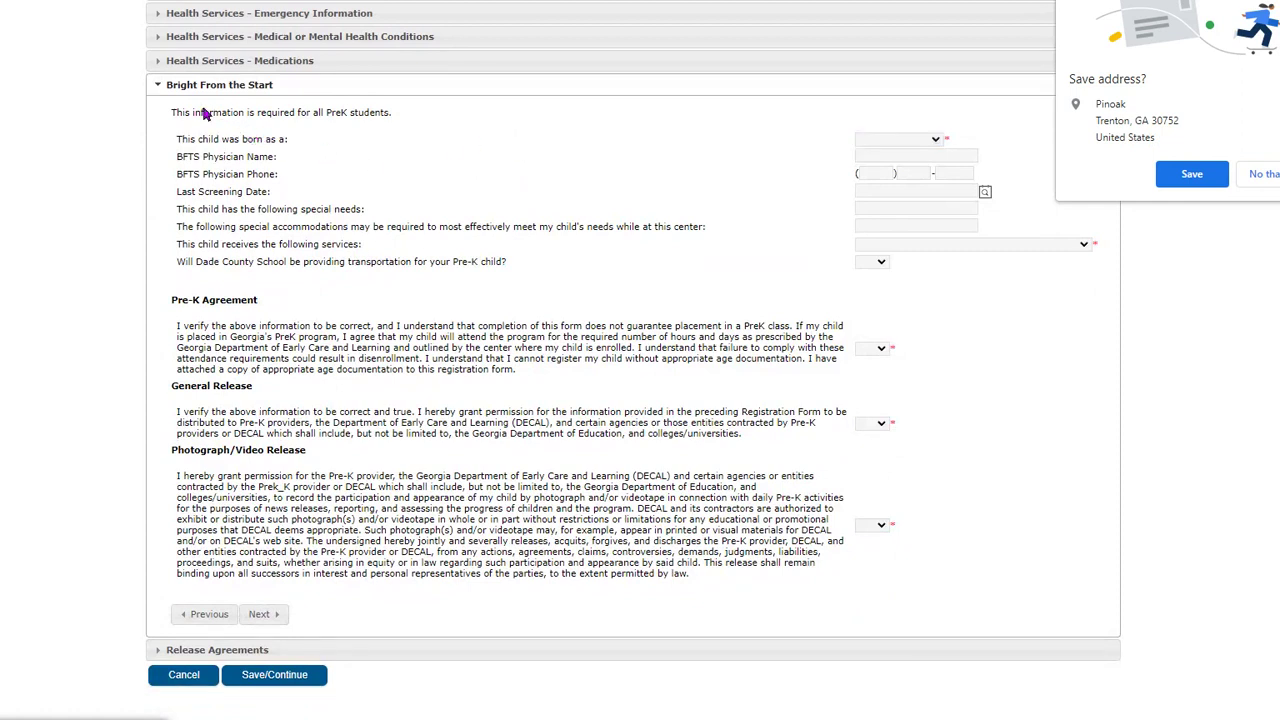
- Record the child as a Single Birth and fill in the physician's name from the suggestion
left_click(207, 138)
left_click(822, 149)
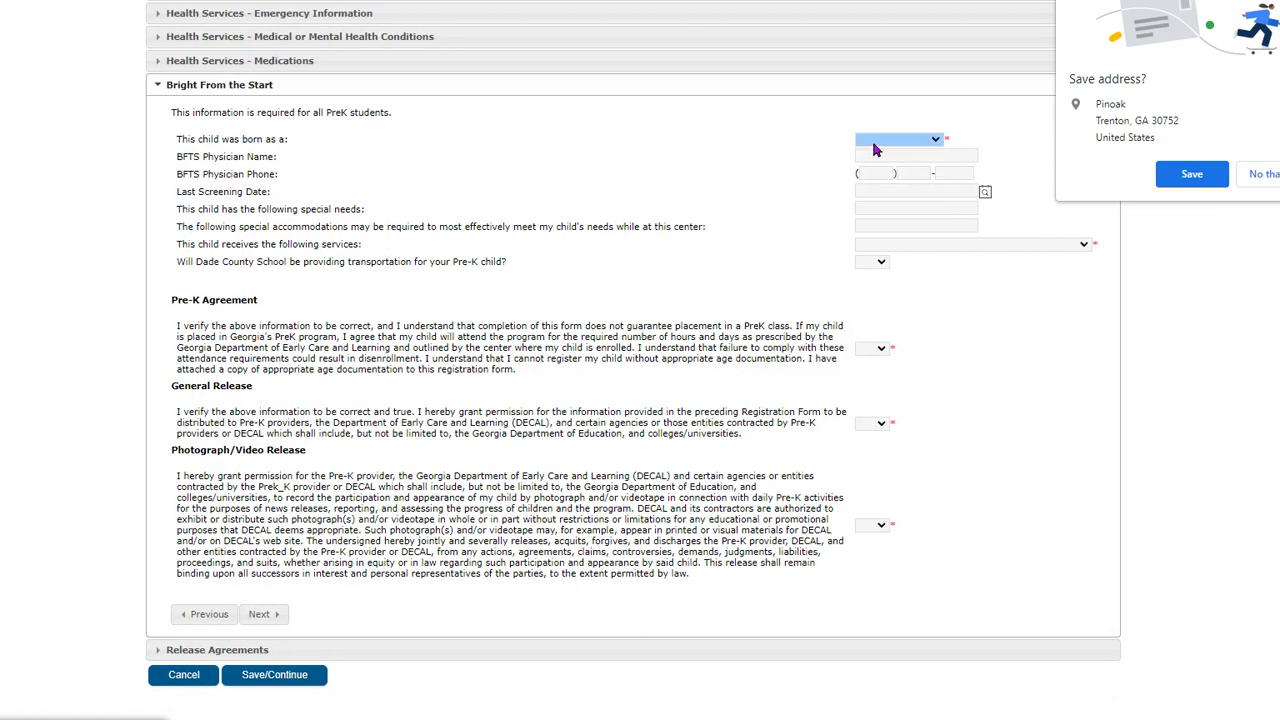
left_click(937, 140)
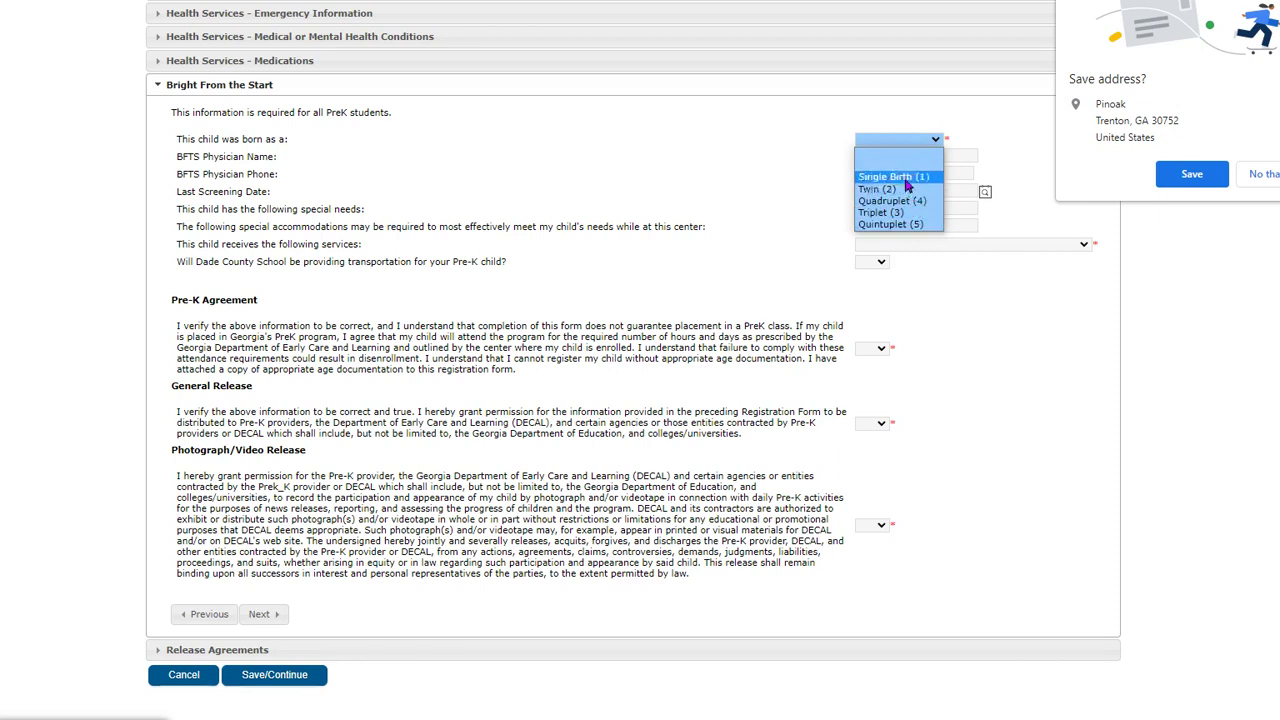
left_click(897, 177)
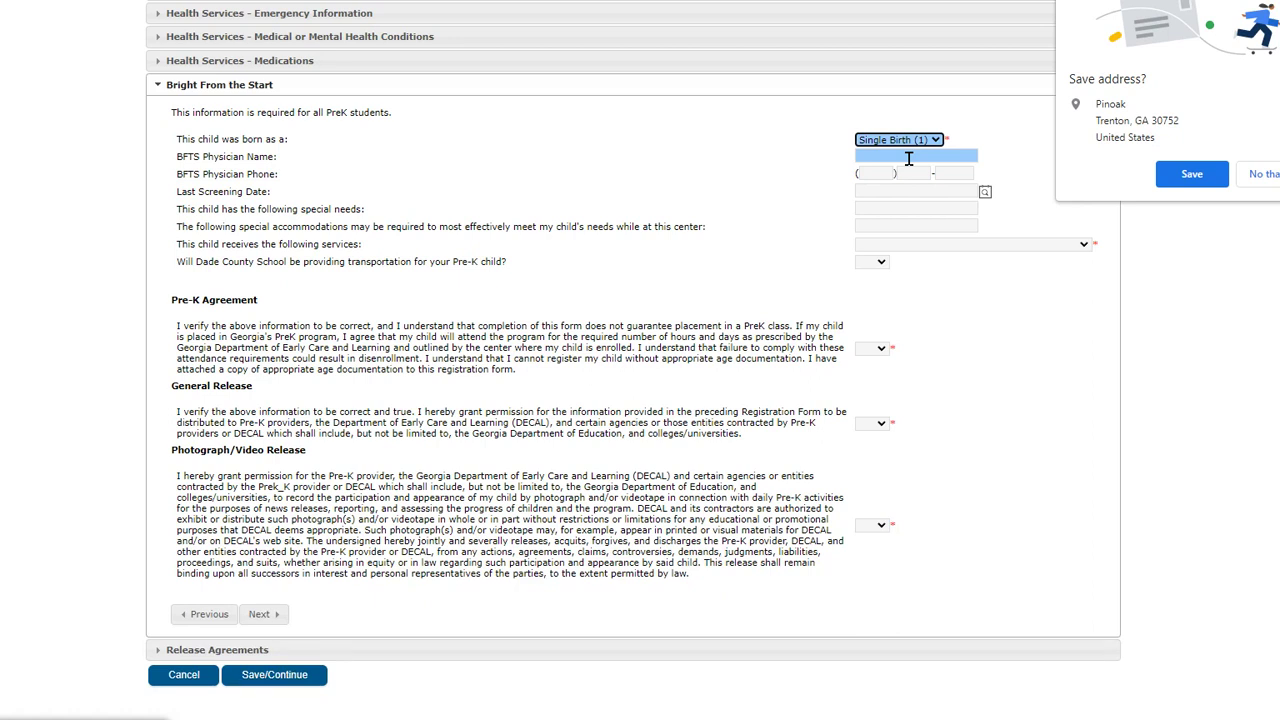
left_click(908, 158)
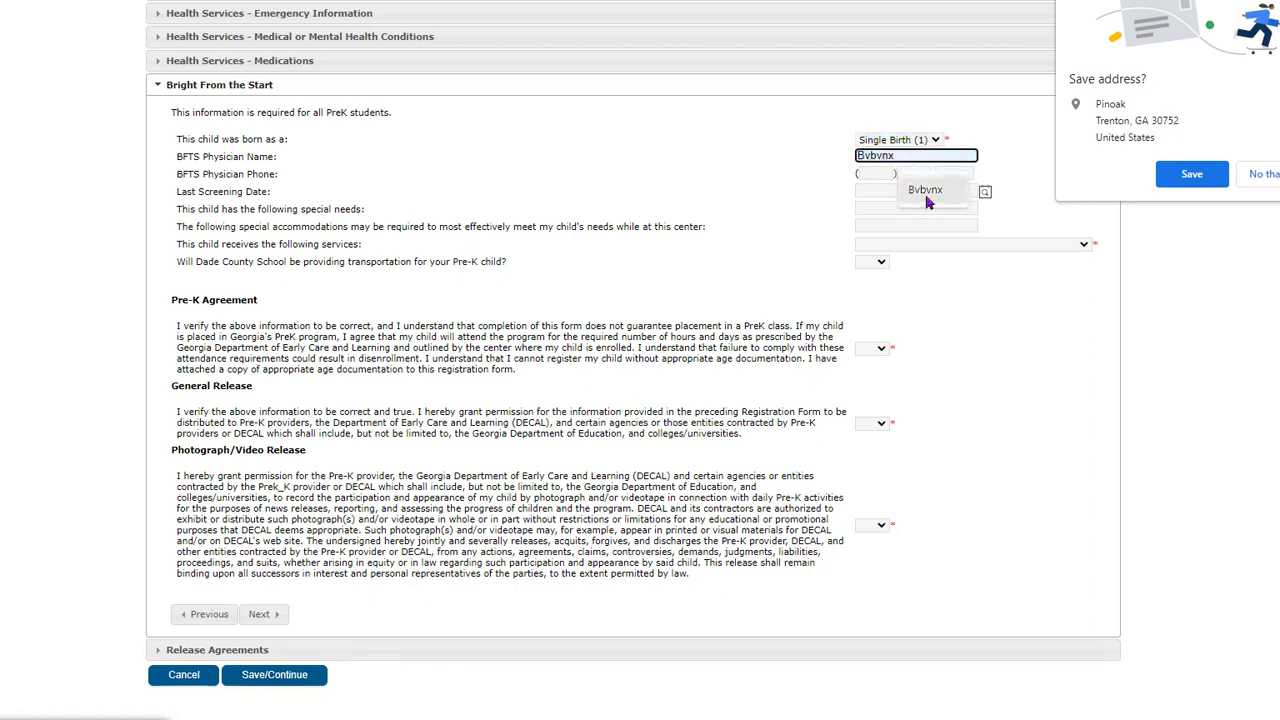
left_click(927, 193)
- Enter the physician's phone number and set the last screening date to 02/07/2023
left_click(878, 174)
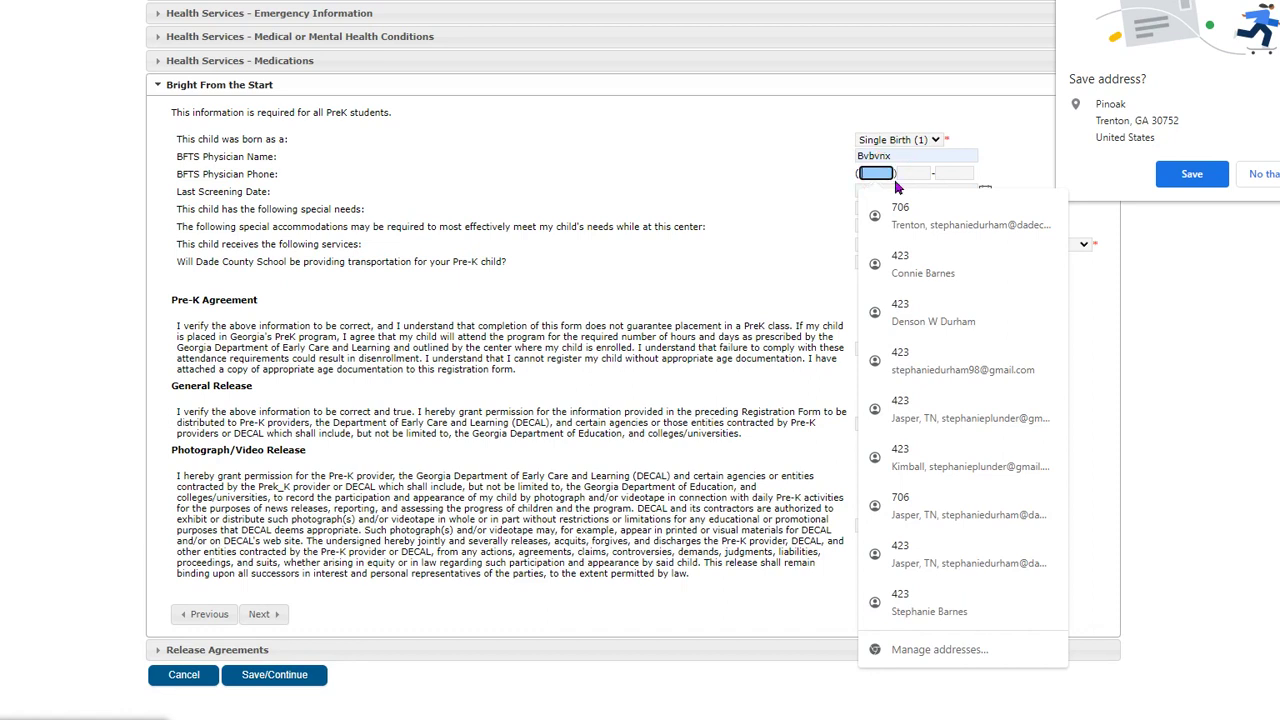
left_click(932, 207)
left_click(946, 176)
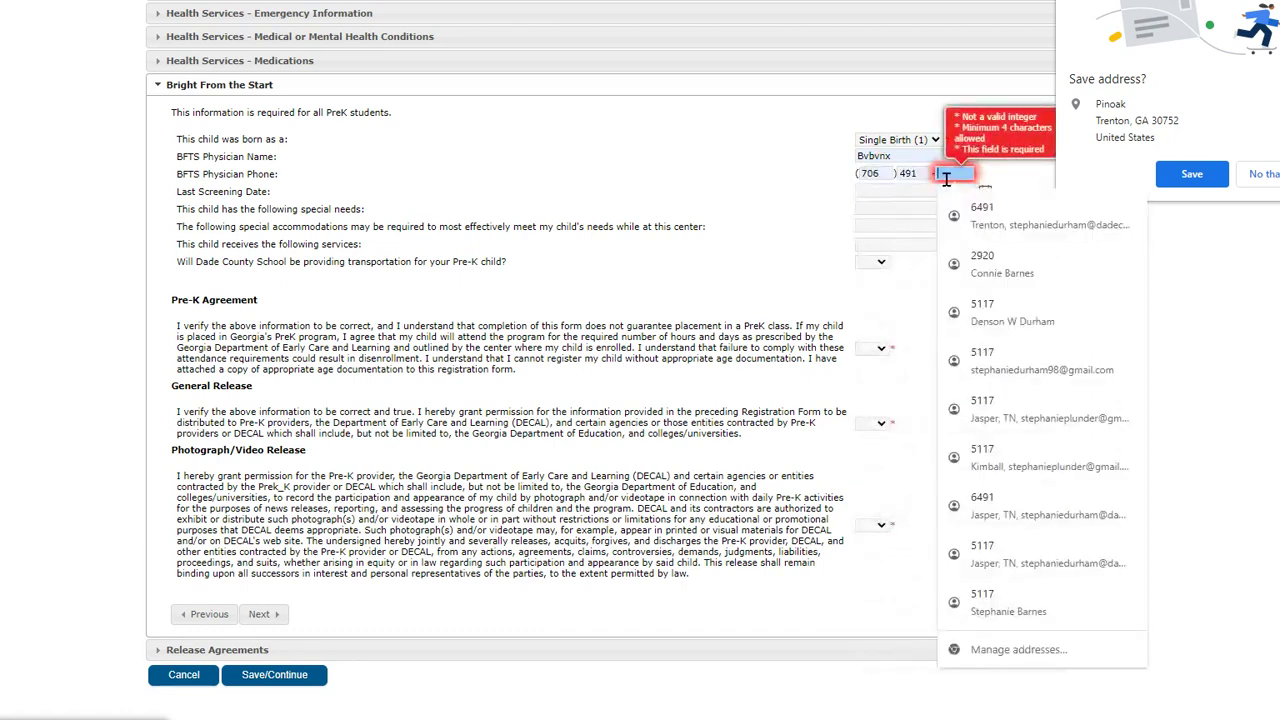
type("2222")
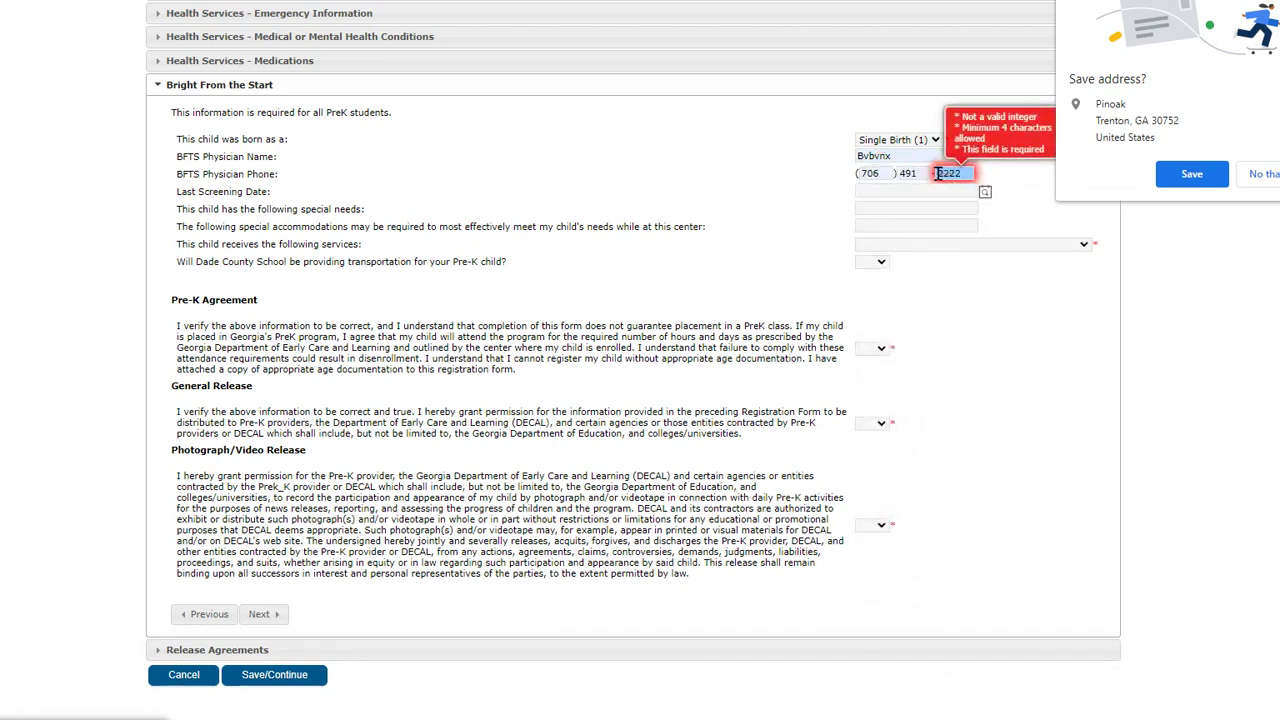
left_click(935, 190)
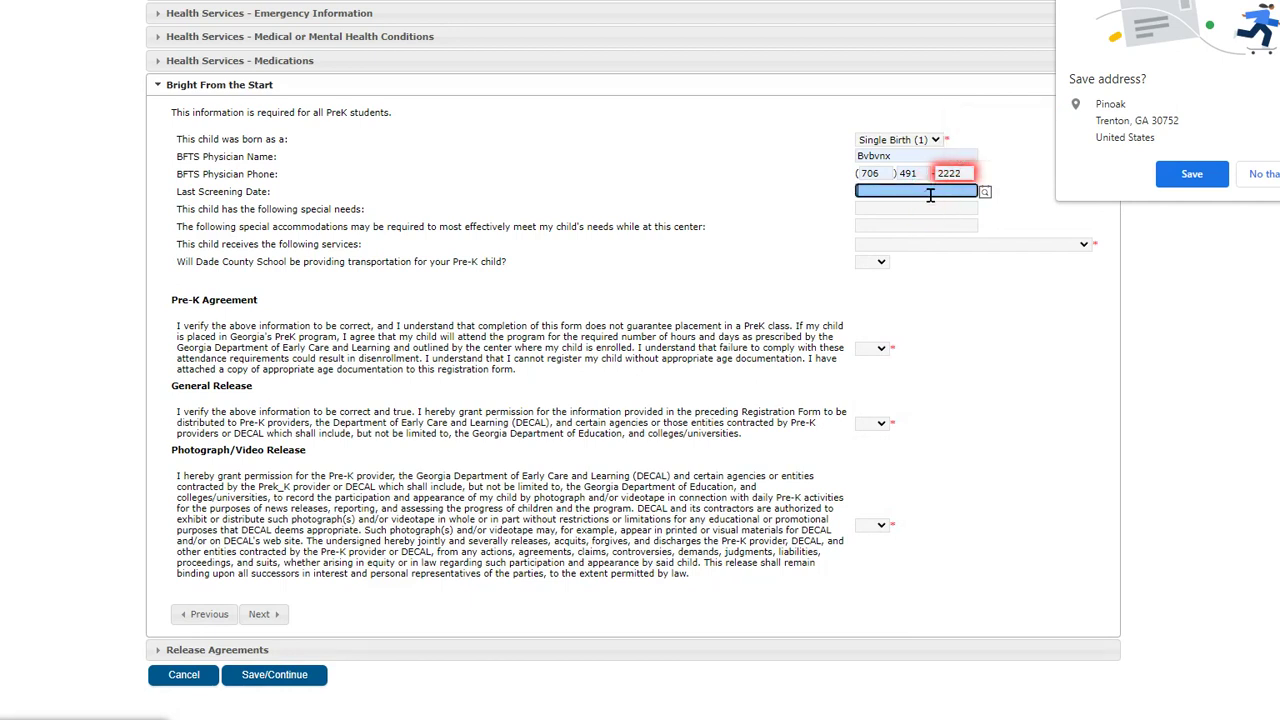
left_click(985, 196)
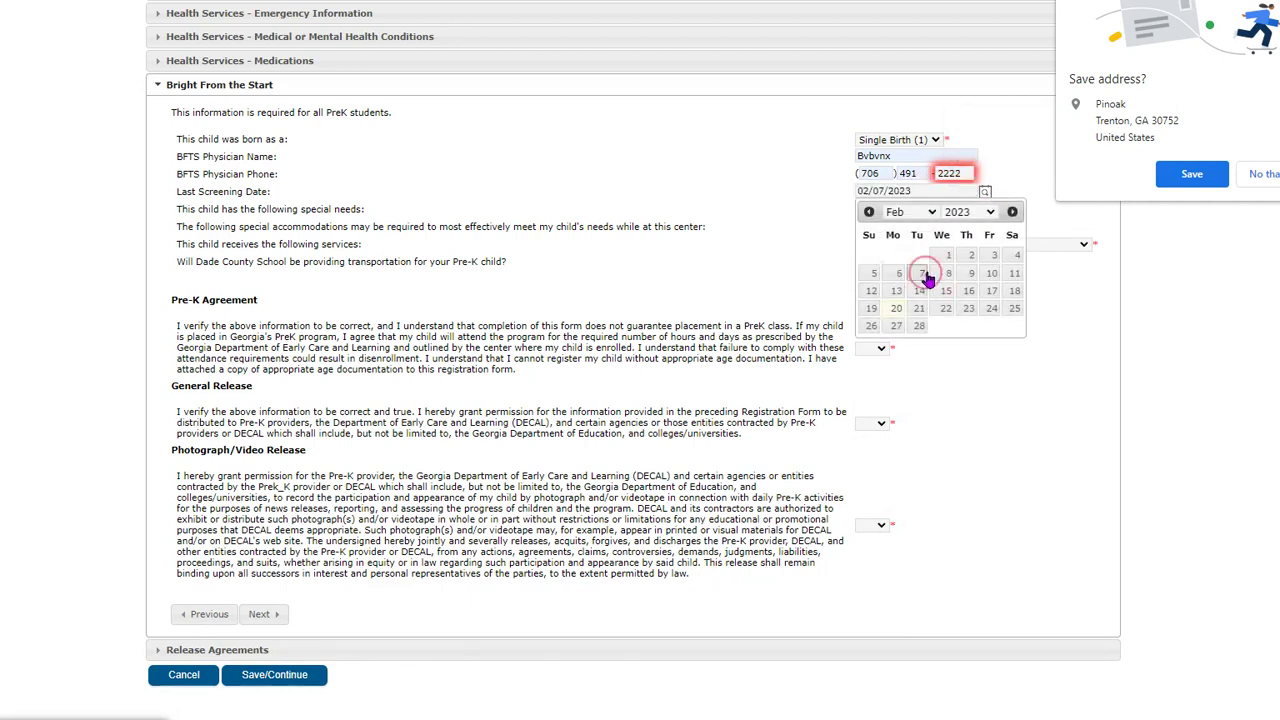
left_click(923, 274)
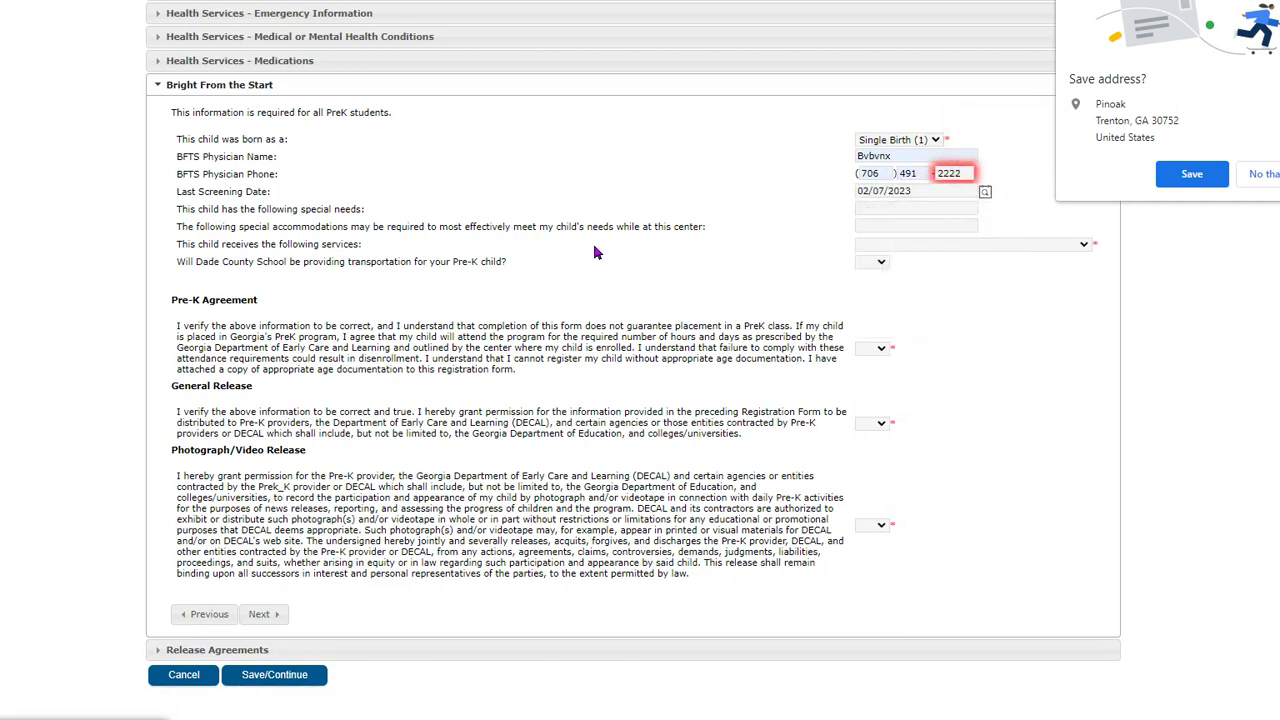
- Answer the special needs and services questions with None of the above, and Pre-K transportation No
key("Tab")
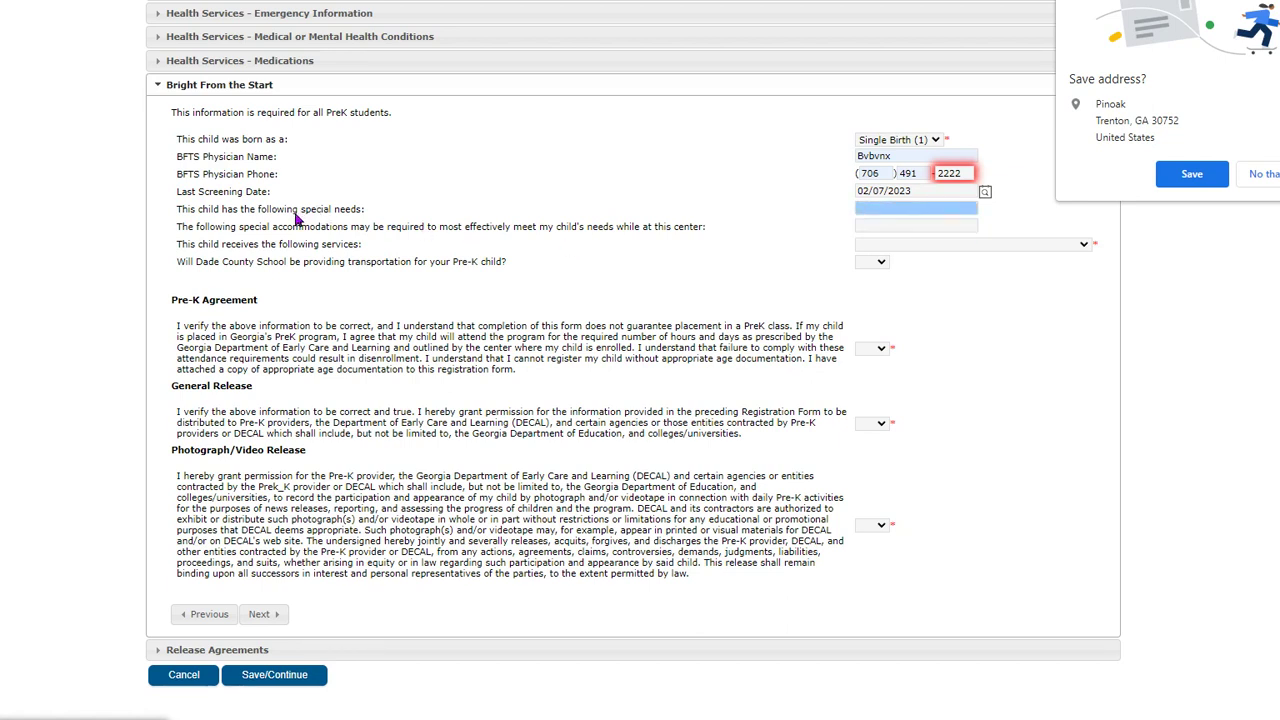
left_click(913, 224)
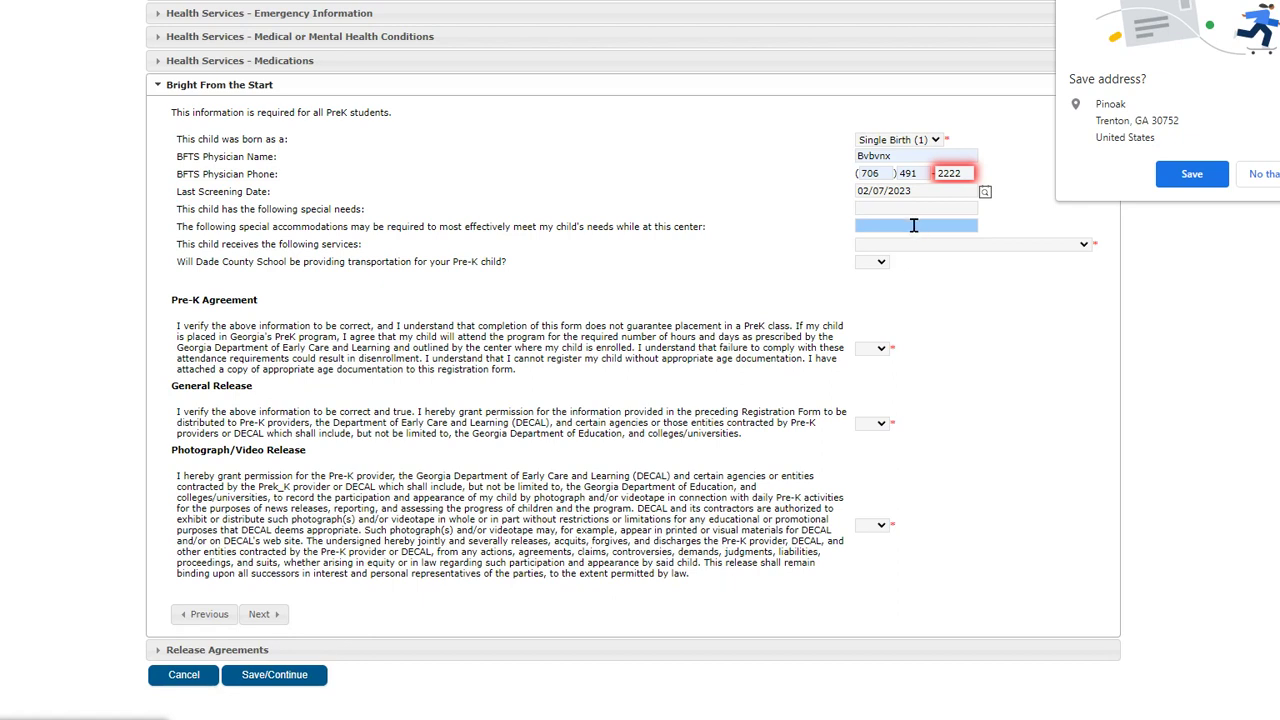
left_click(925, 244)
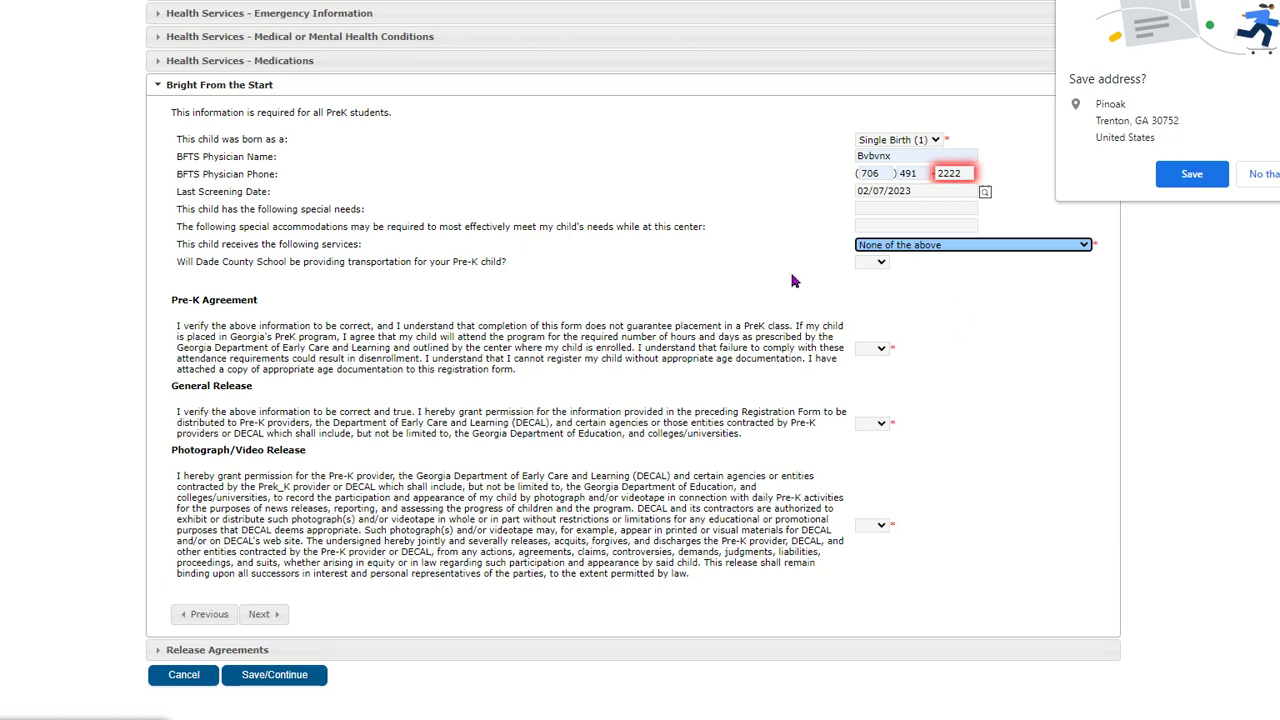
left_click(880, 262)
left_click(866, 311)
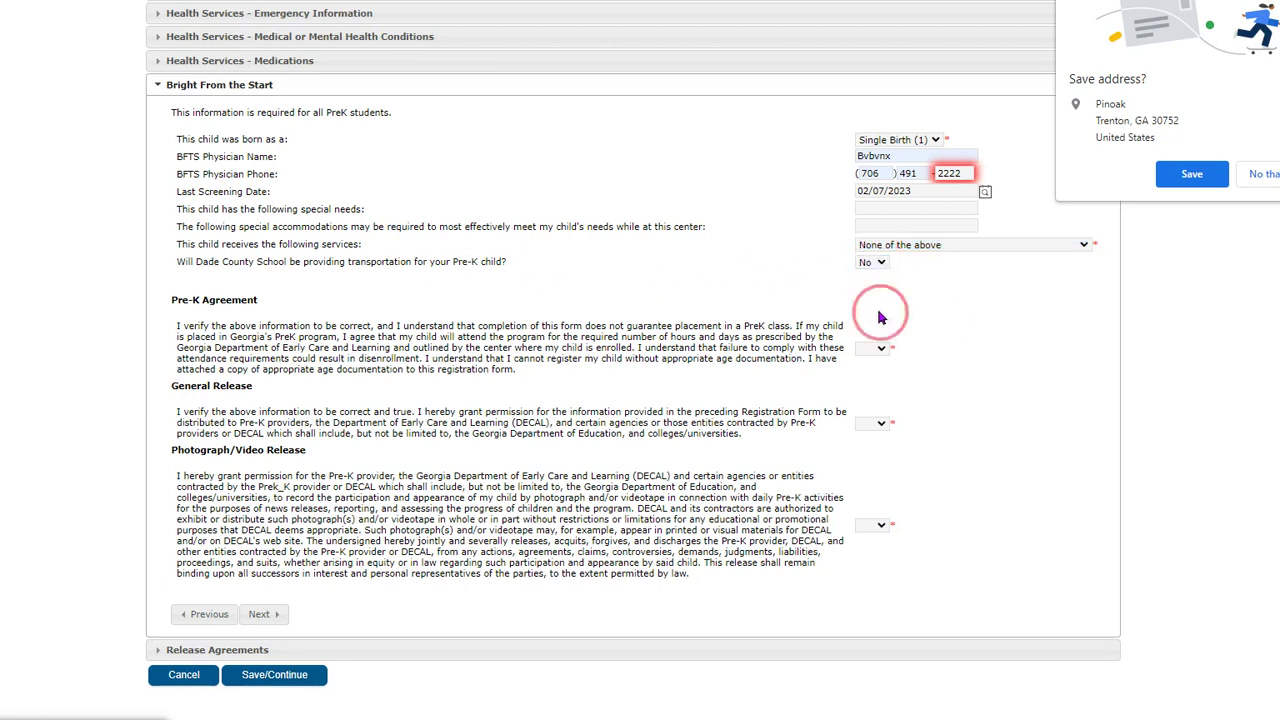
left_click(686, 277)
- Set the Pre-K Agreement, General Release and Photograph/Video Release all to Yes, then continue
left_click(886, 355)
left_click(870, 386)
left_click(872, 423)
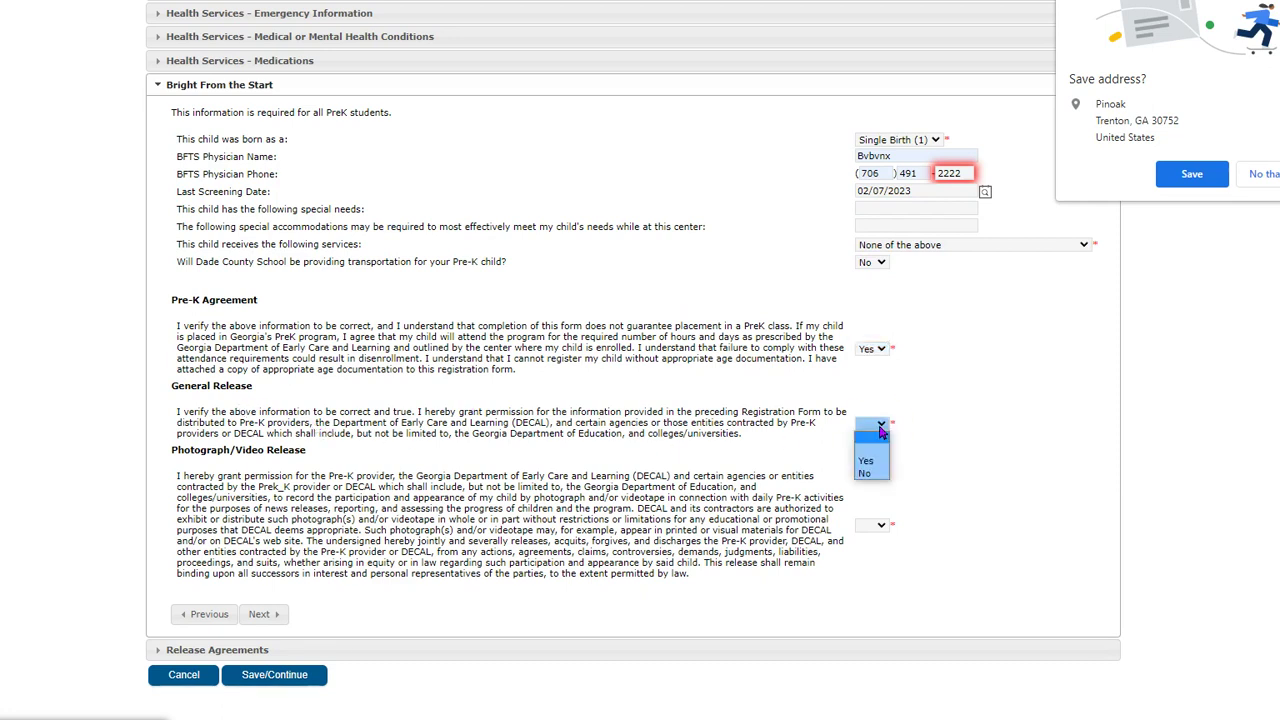
left_click(868, 462)
left_click(884, 530)
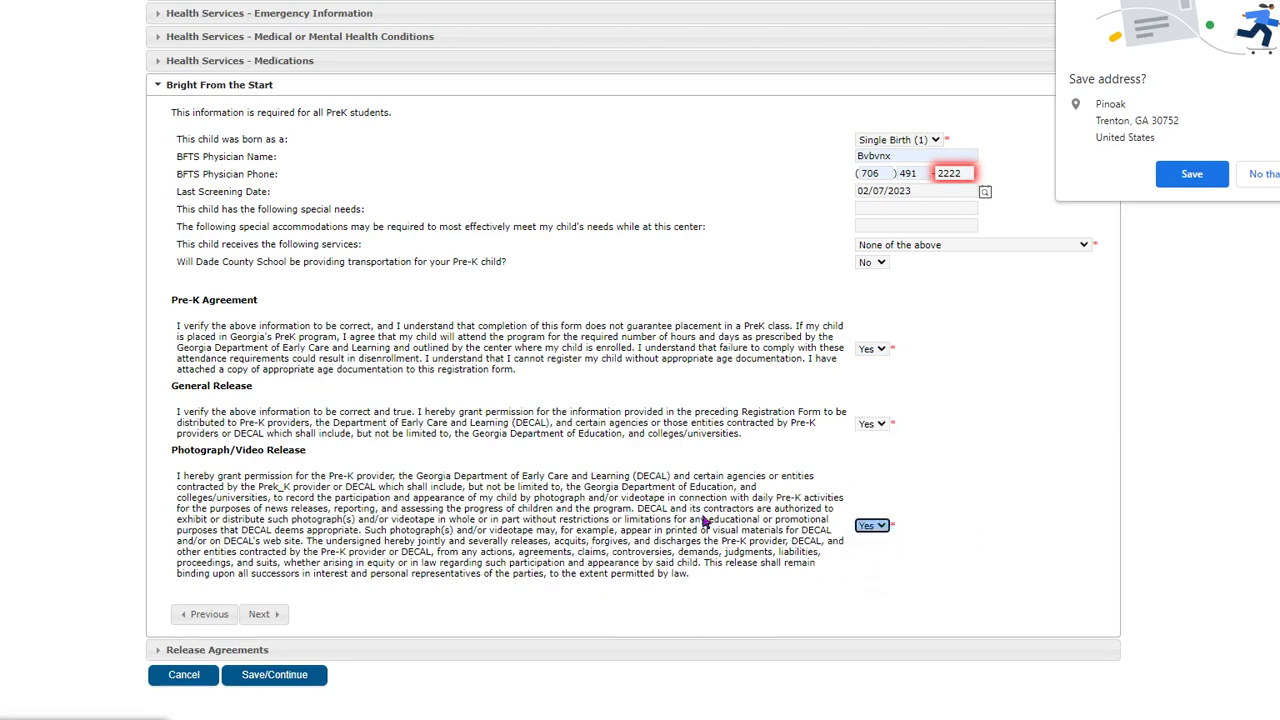
left_click(259, 614)
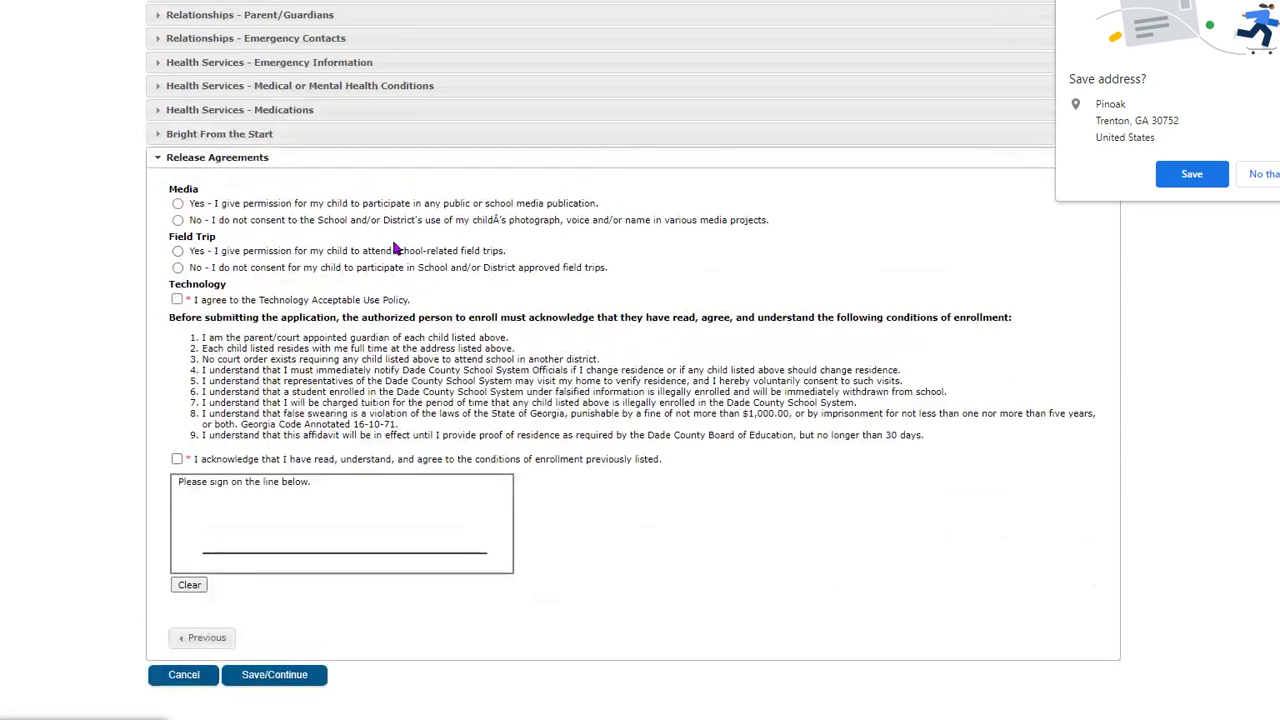
- Grant Yes permission for media publications and field trips
left_click_drag(357, 211, 265, 222)
left_click(560, 238)
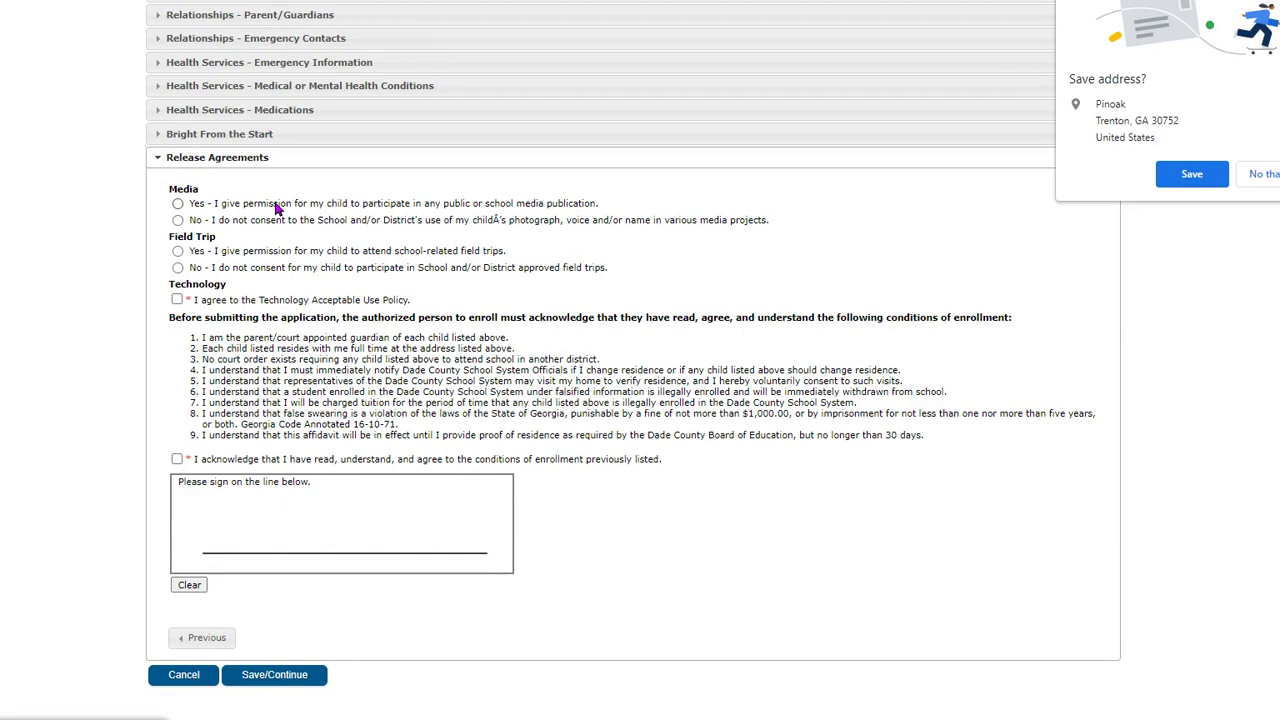
left_click(178, 204)
left_click(178, 252)
- Accept the Technology Acceptable Use Policy and enrollment conditions, sign, and save
left_click(177, 300)
left_click(178, 459)
left_click_drag(206, 533, 400, 539)
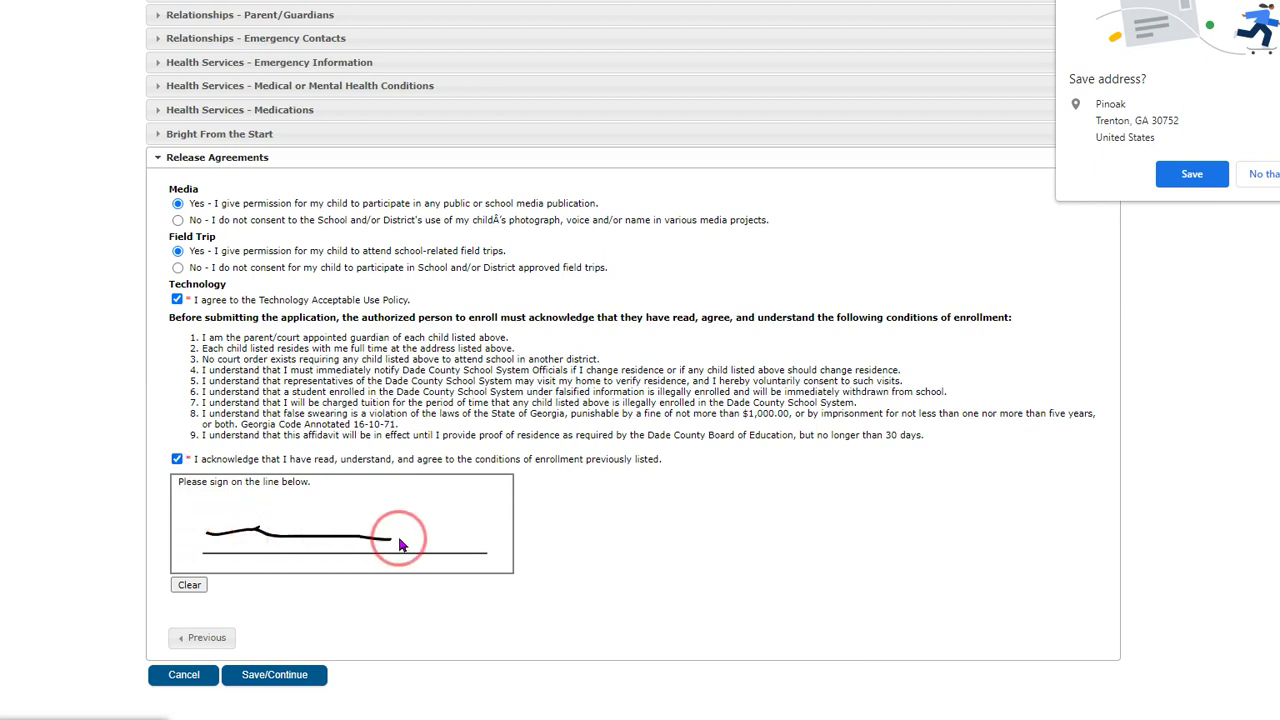
left_click(283, 684)
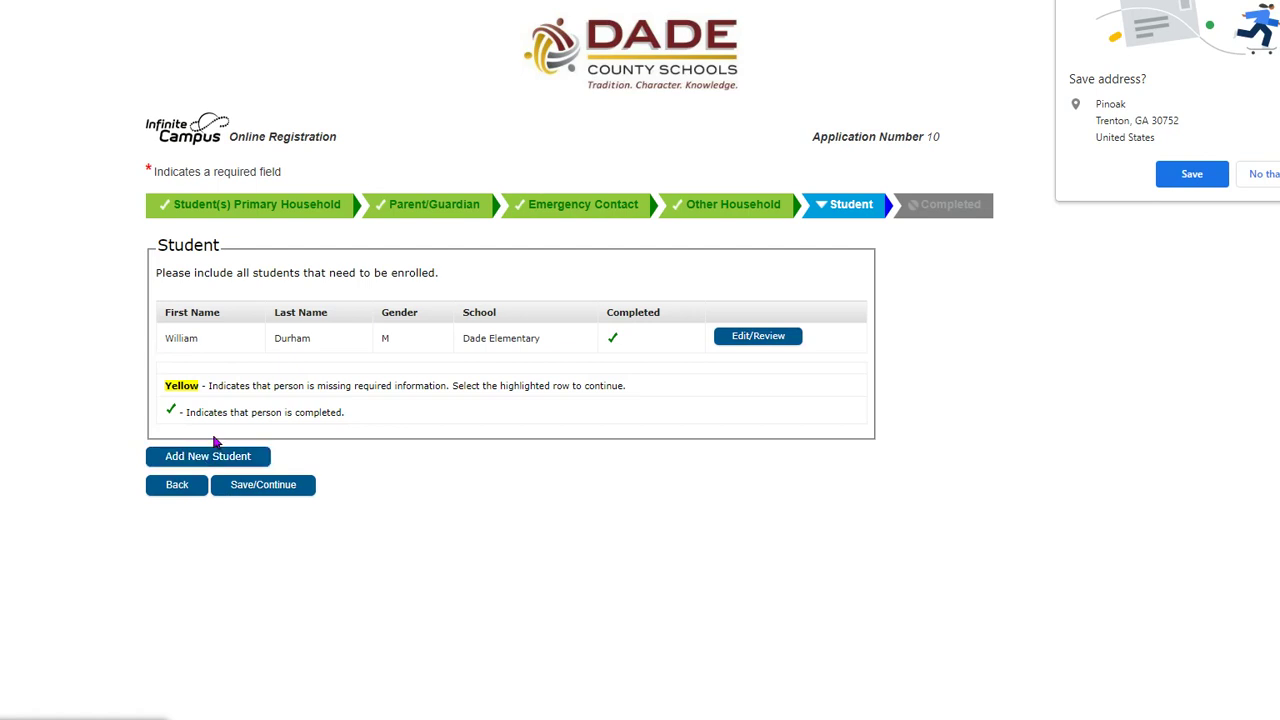
- Submit and confirm the registration application, declining Chrome's offer to save the address
left_click(242, 487)
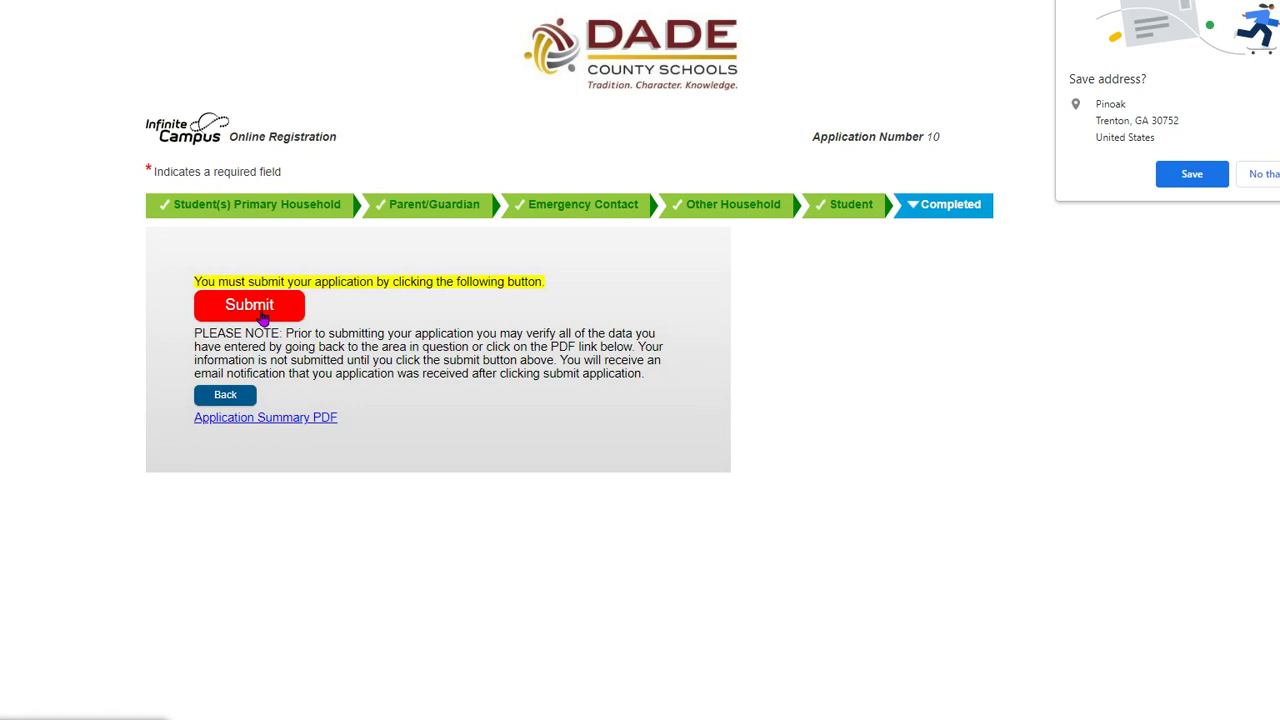
left_click(263, 316)
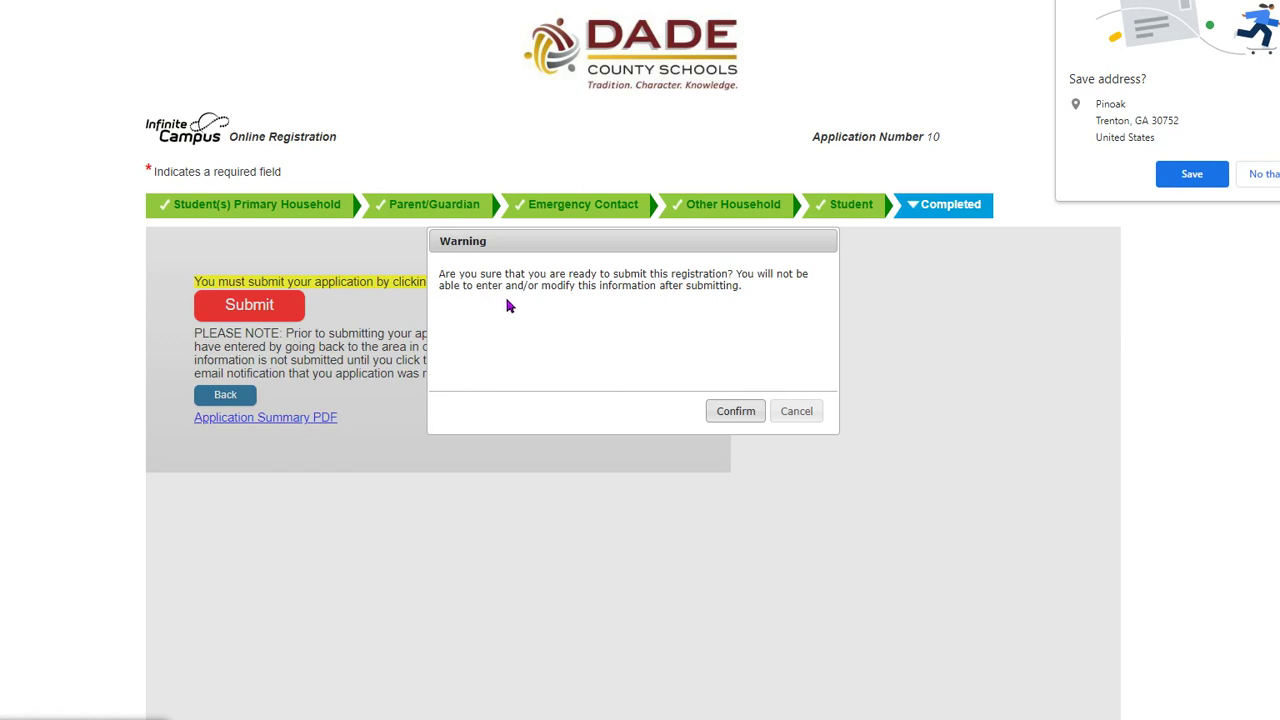
left_click(735, 412)
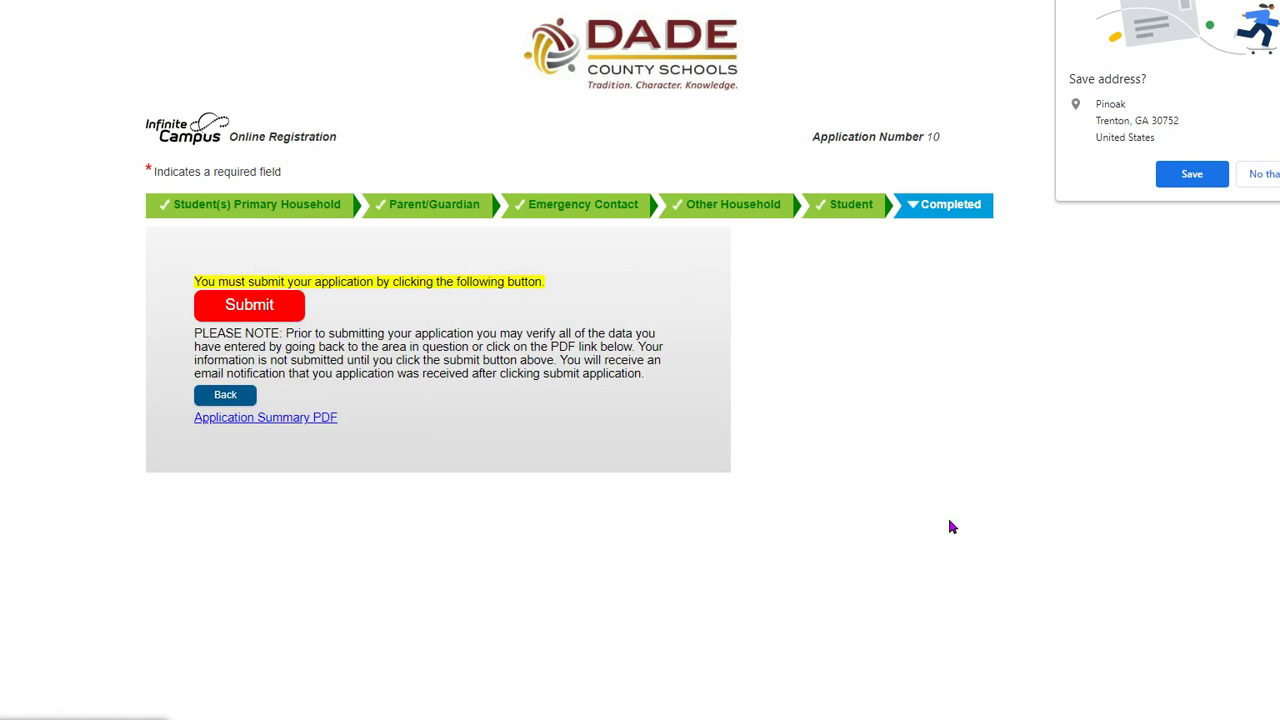
left_click(1265, 175)
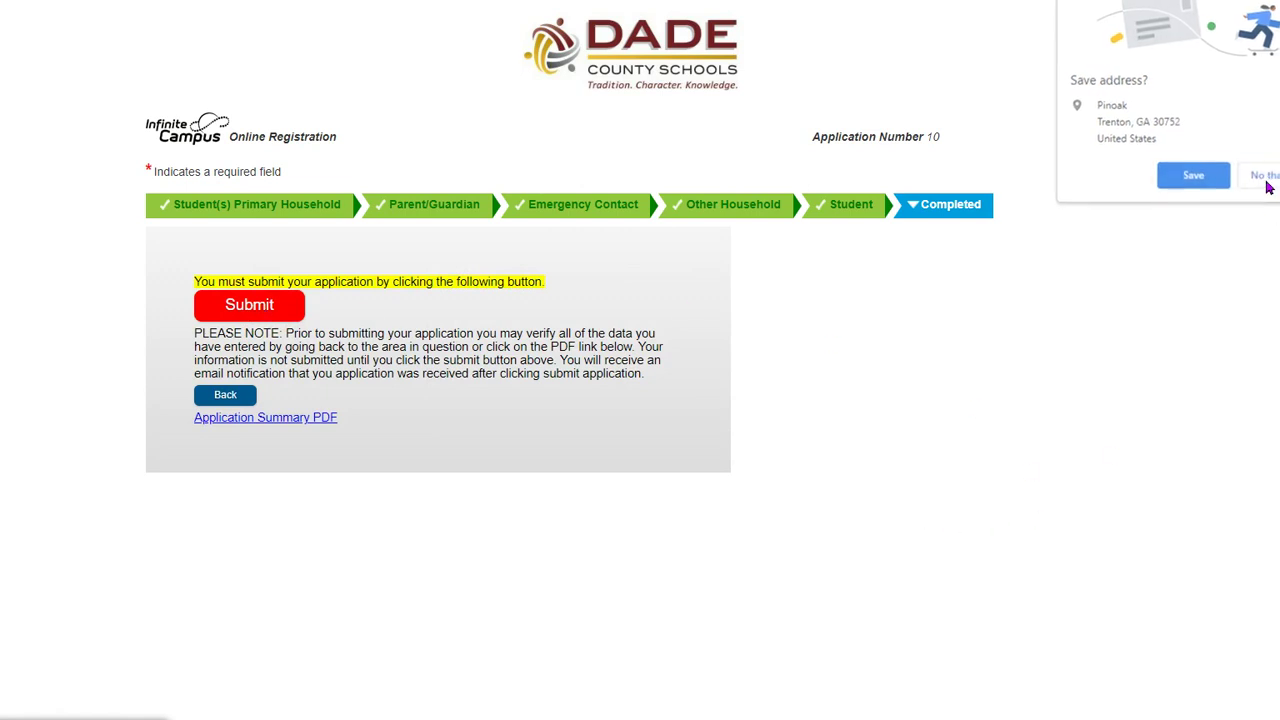